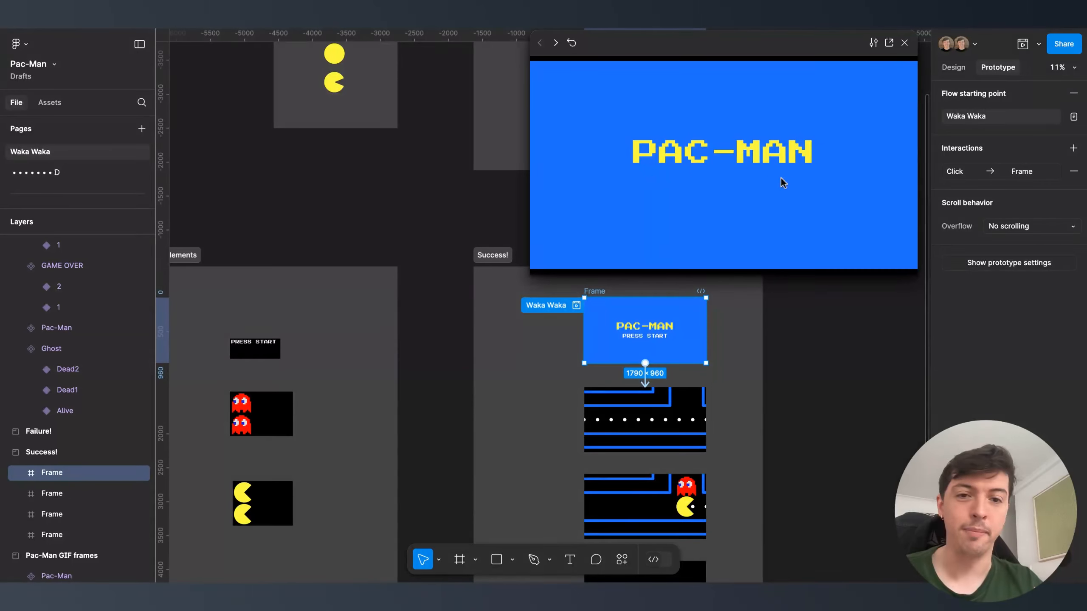
- Advance the finished prototype preview past its title screen, then close it
click(741, 199)
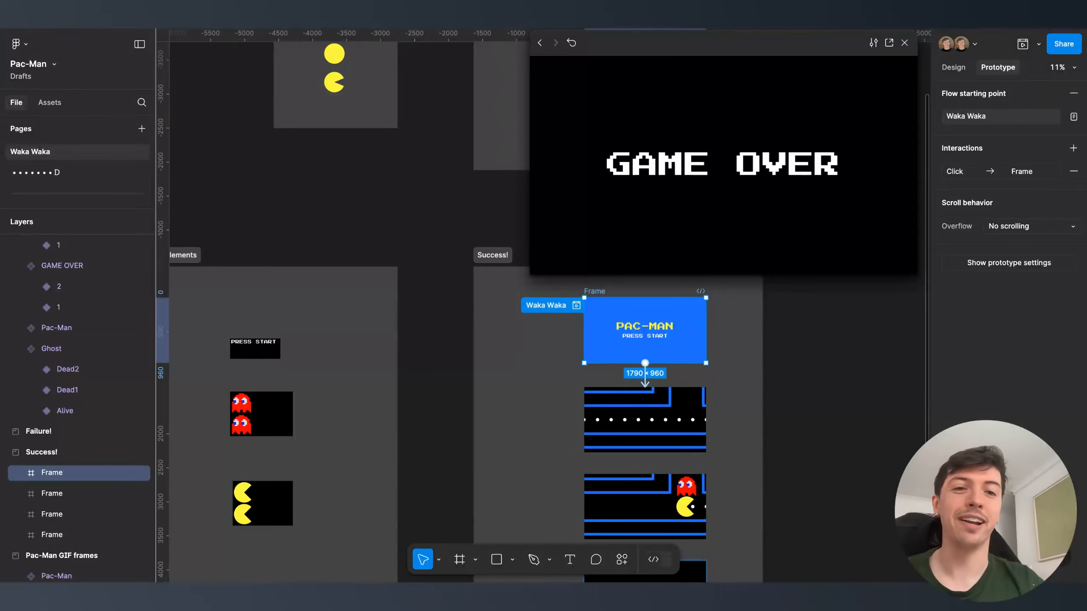
click(905, 43)
click(733, 226)
- Switch to the empty second page of the Pac-Man file
scroll(732, 226, down, 5)
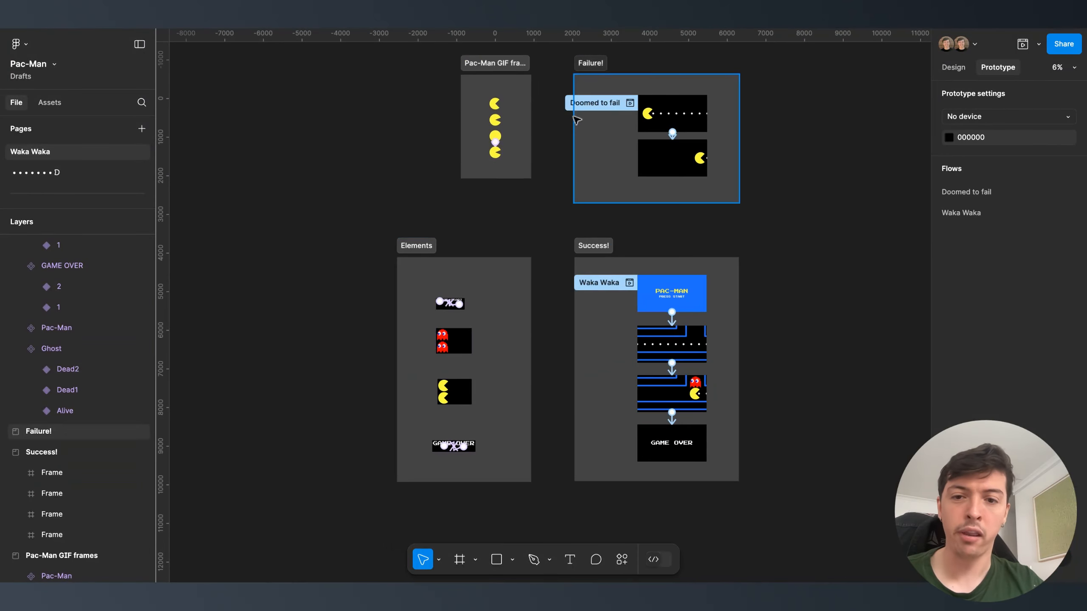
scroll(650, 299, up, 5)
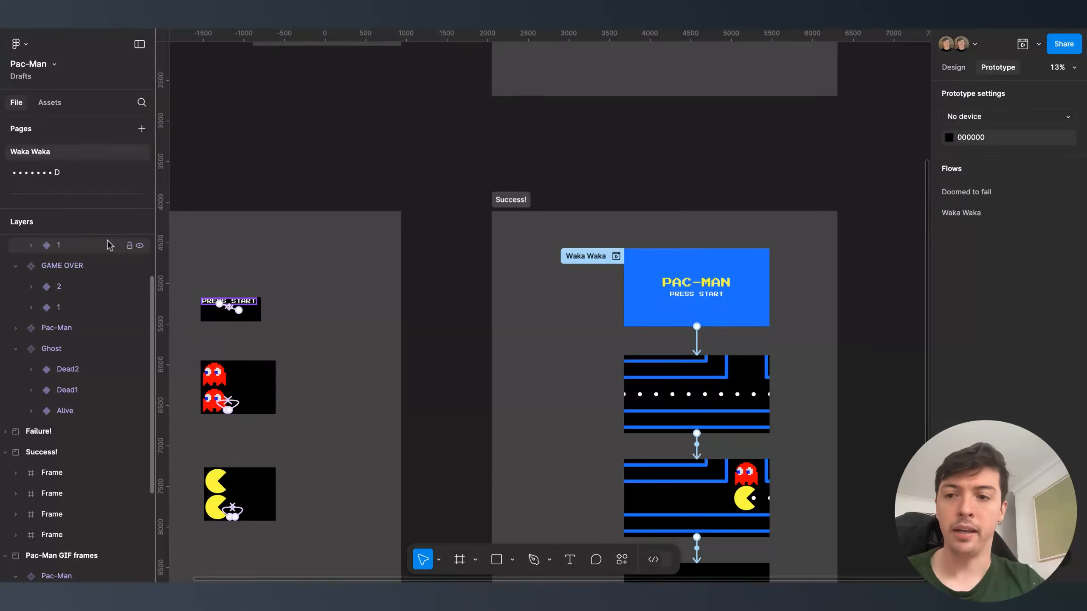
click(86, 173)
- Add a new frame and size it to 1790 × 960
key(f)
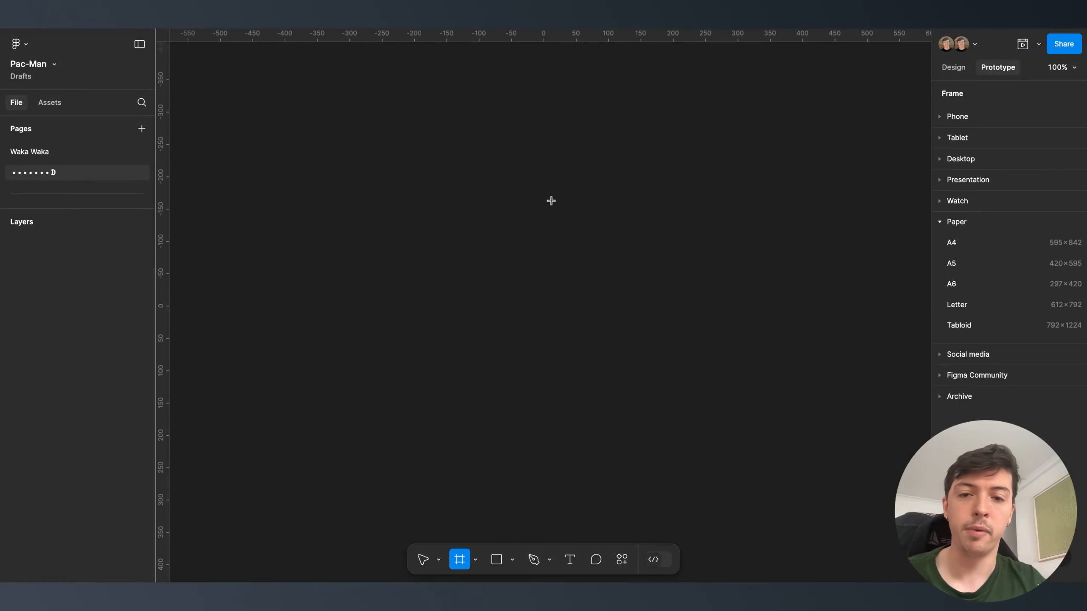
click(552, 200)
click(955, 69)
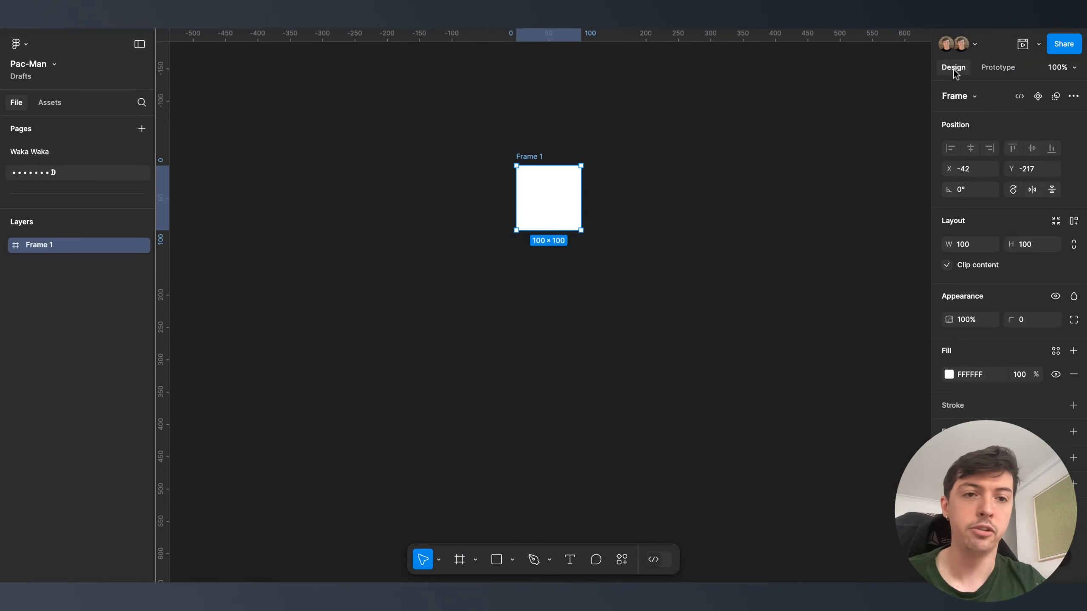
click(960, 242)
text(179)
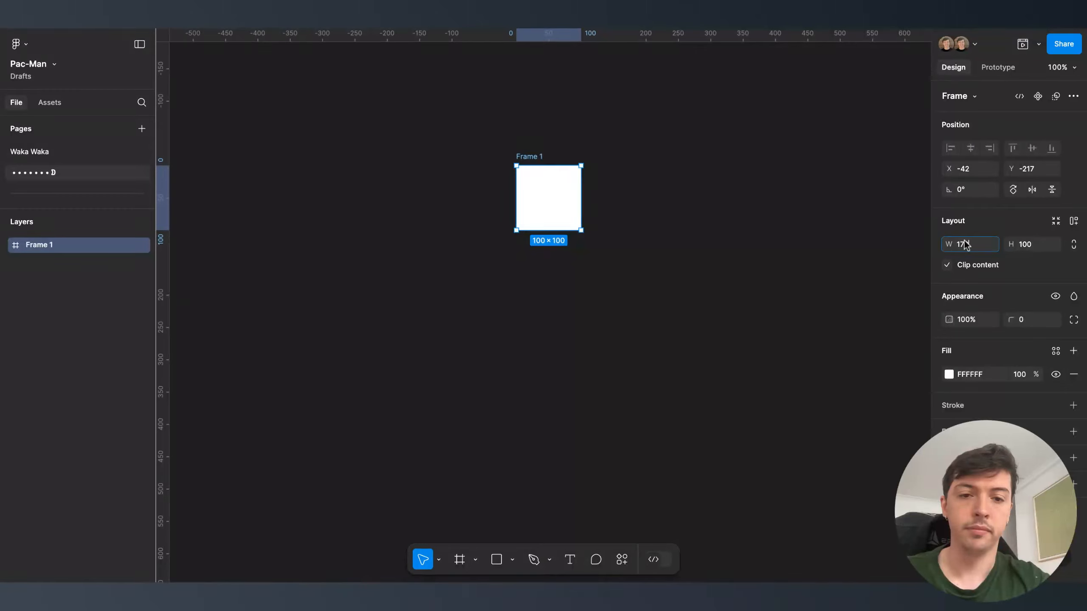
text(0)
key(Tab)
text(960)
key(Return)
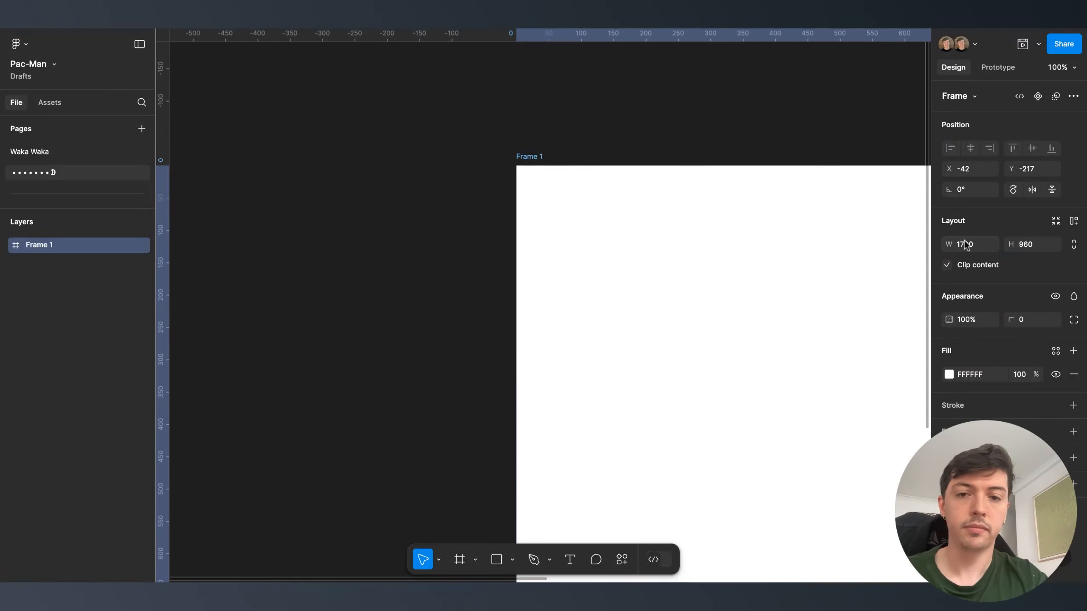
- Fill the frame with the Background Blue colour style and fit it in view
scroll(598, 299, down, 5)
scroll(680, 297, right, 7)
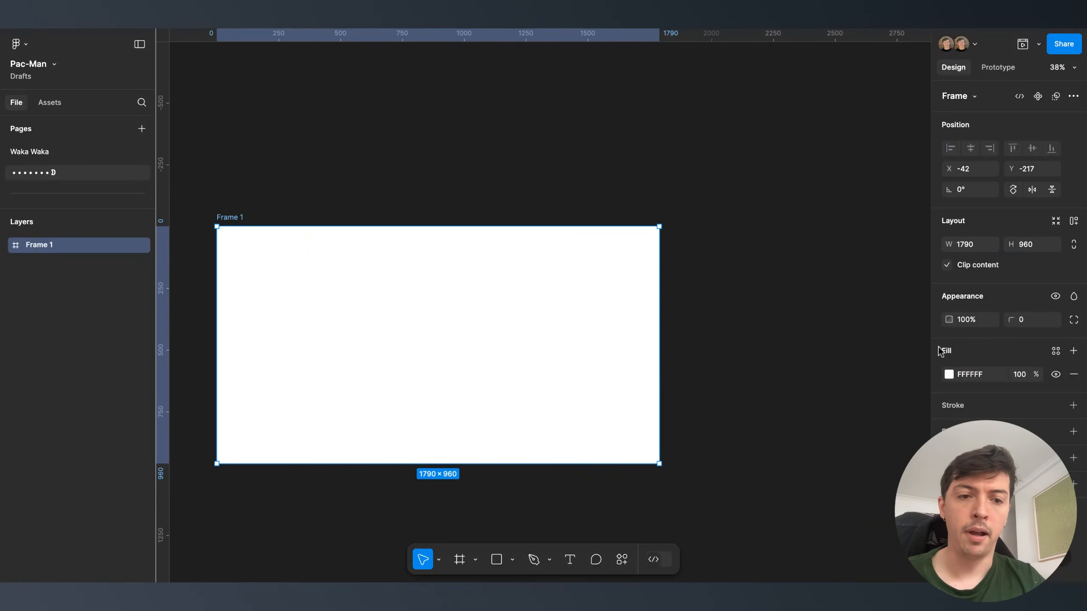
click(1055, 350)
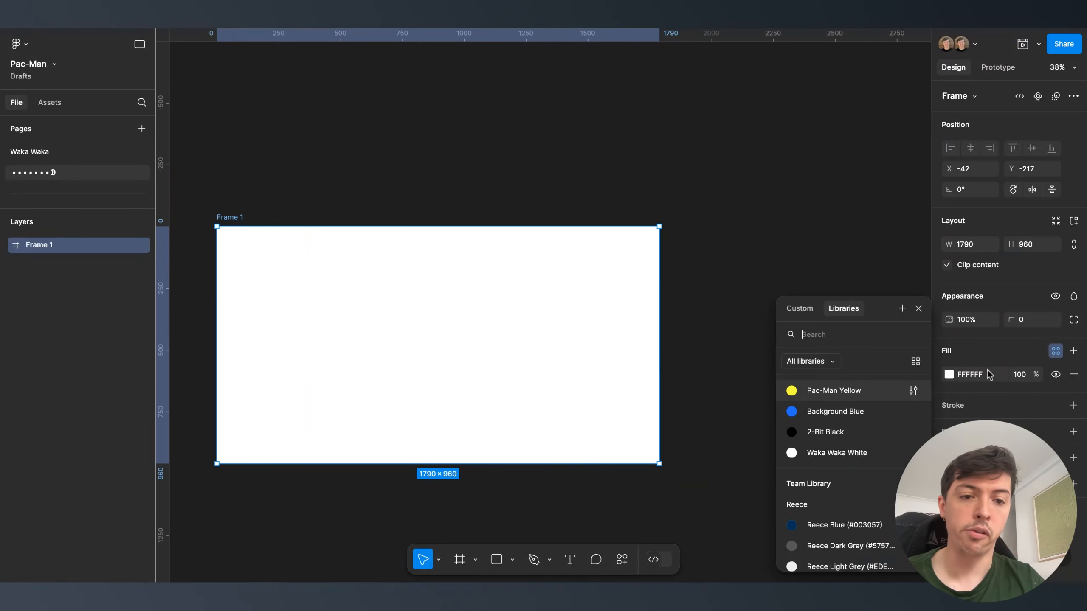
click(856, 410)
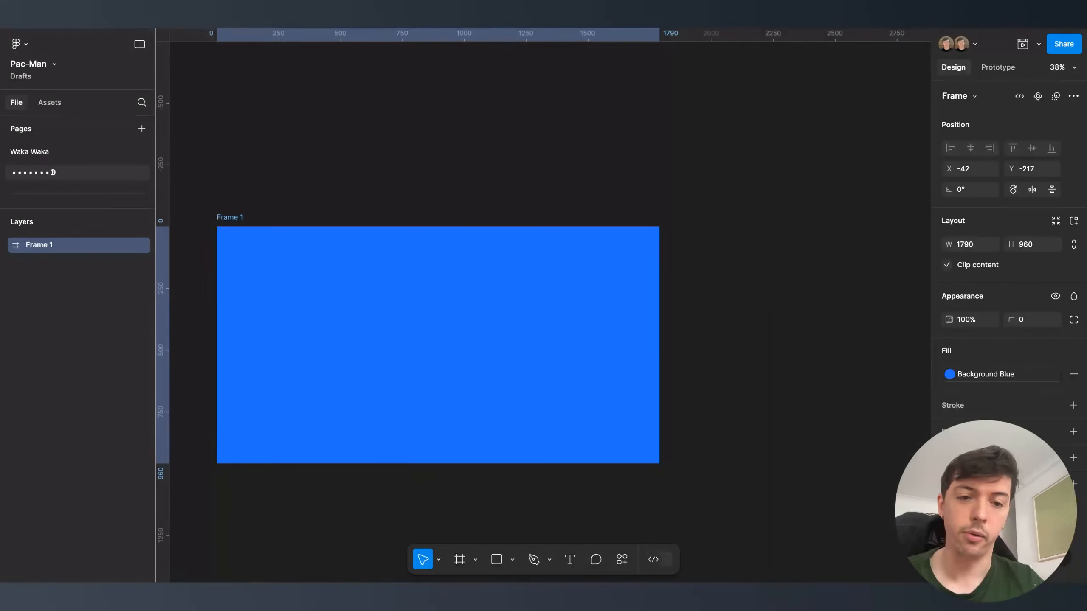
click(781, 384)
key(shift+1)
scroll(727, 374, down, 1)
scroll(727, 374, left, 1)
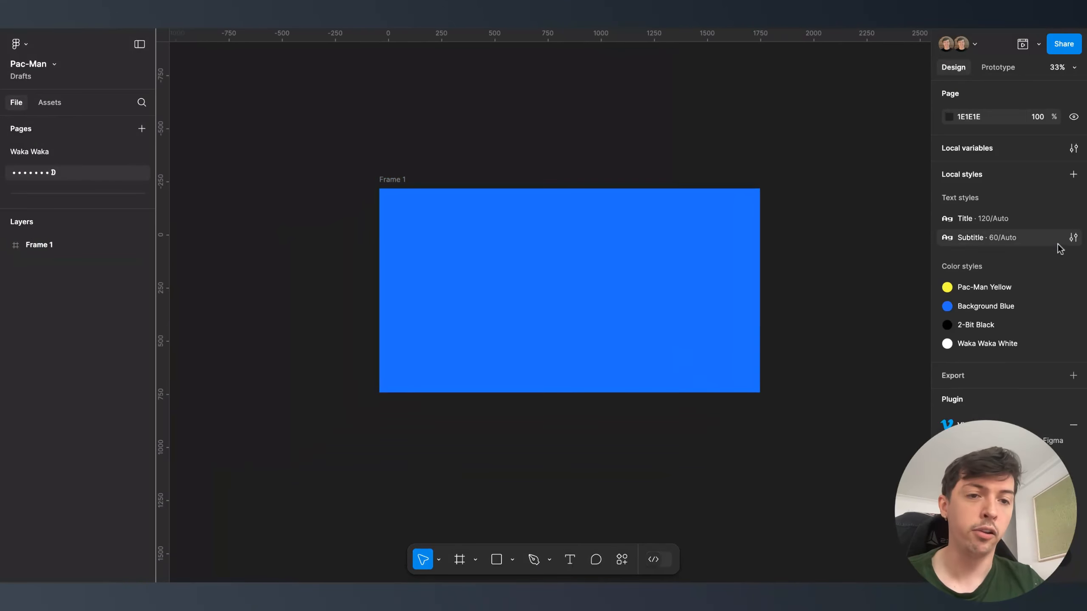
- Check the Title text style, then add a PAC-MAN text layer on the blue frame
click(1074, 219)
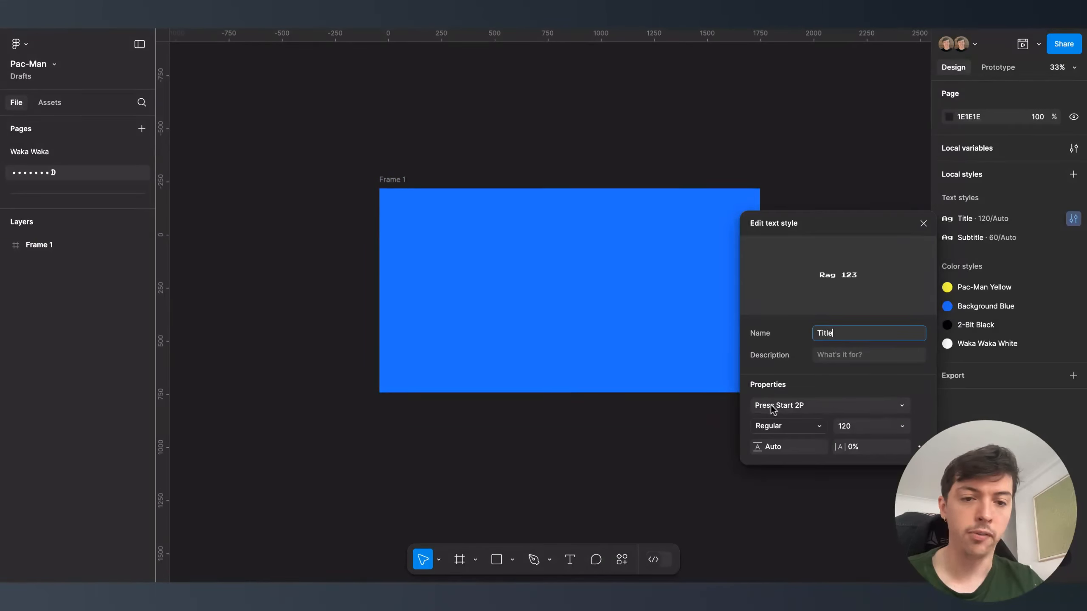
click(638, 417)
key(t)
click(514, 256)
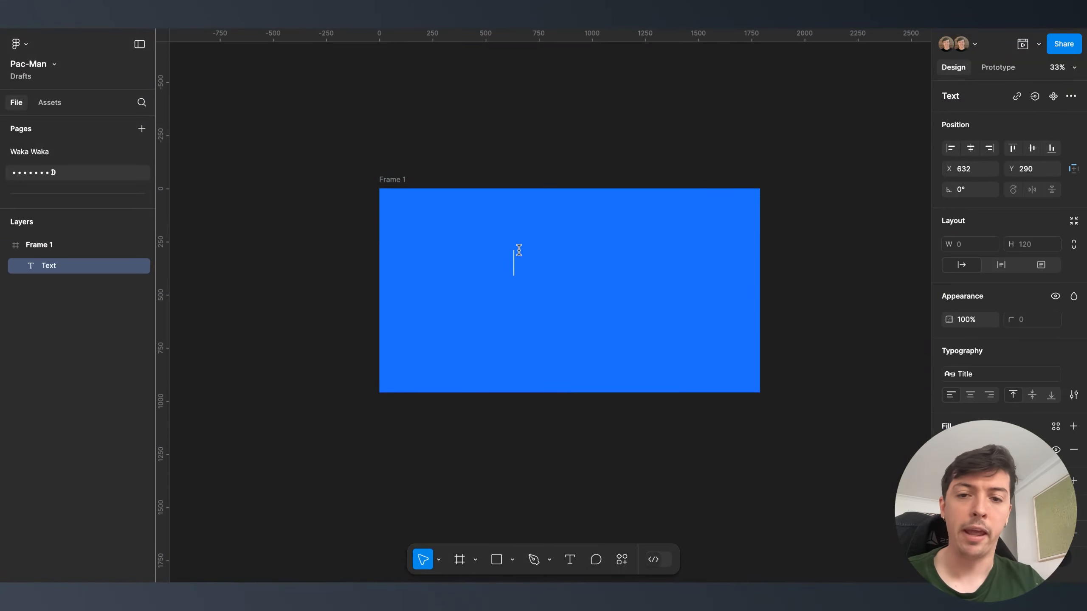
text(Pac-)
key(BackSpace)
key(BackSpace)
key(BackSpace)
text(AC=)
key(BackSpace)
text(-)
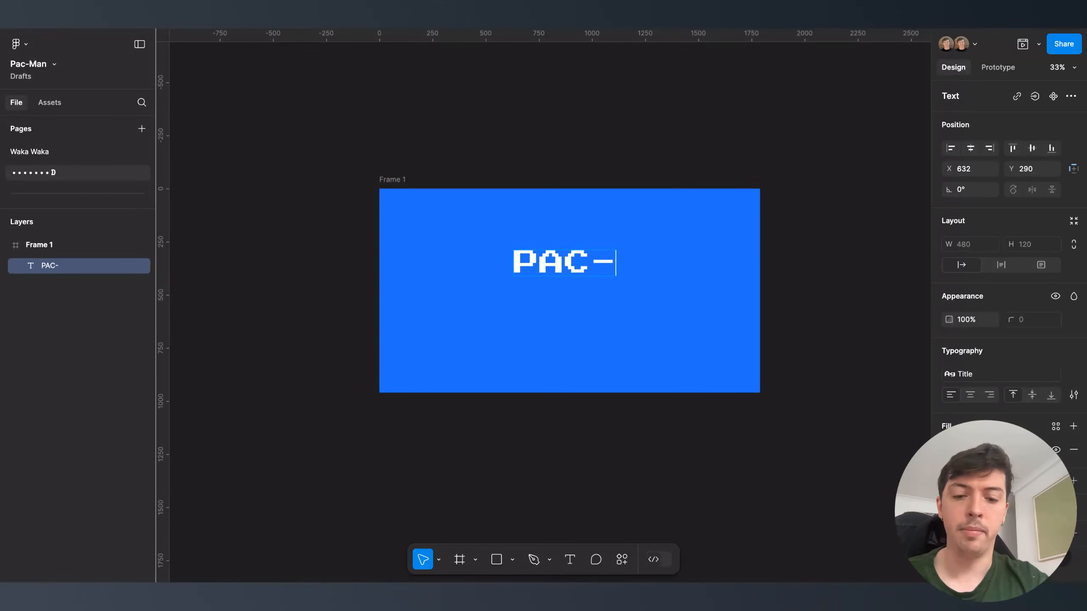
text(MAn)
key(BackSpace)
text(N)
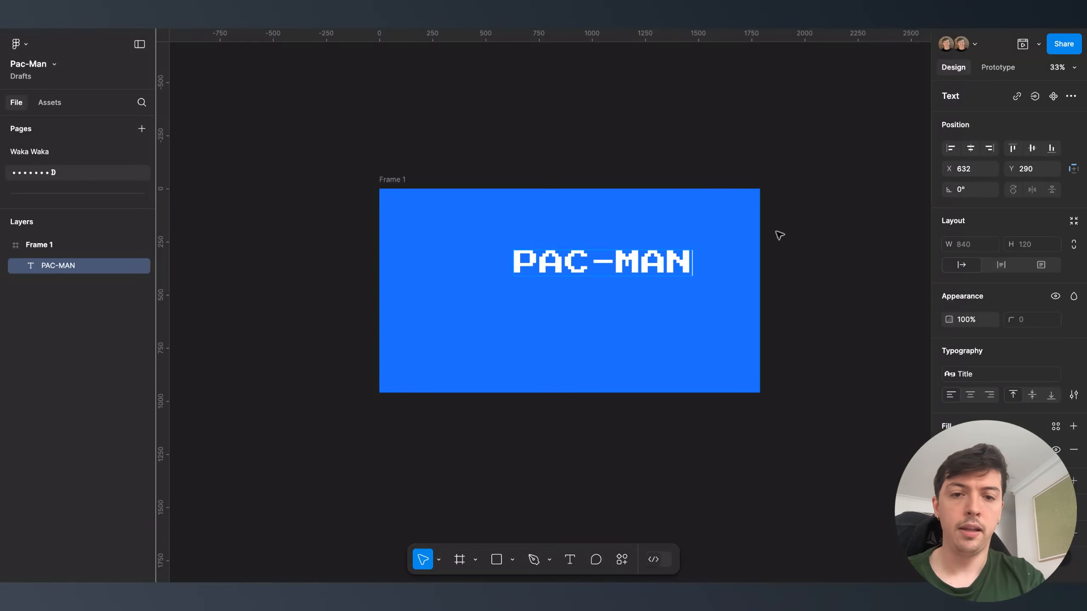
key(Escape)
- Centre PAC-MAN horizontally and place a copy below it in the Subtitle style
click(969, 149)
click(716, 323)
drag(593, 262, 595, 313)
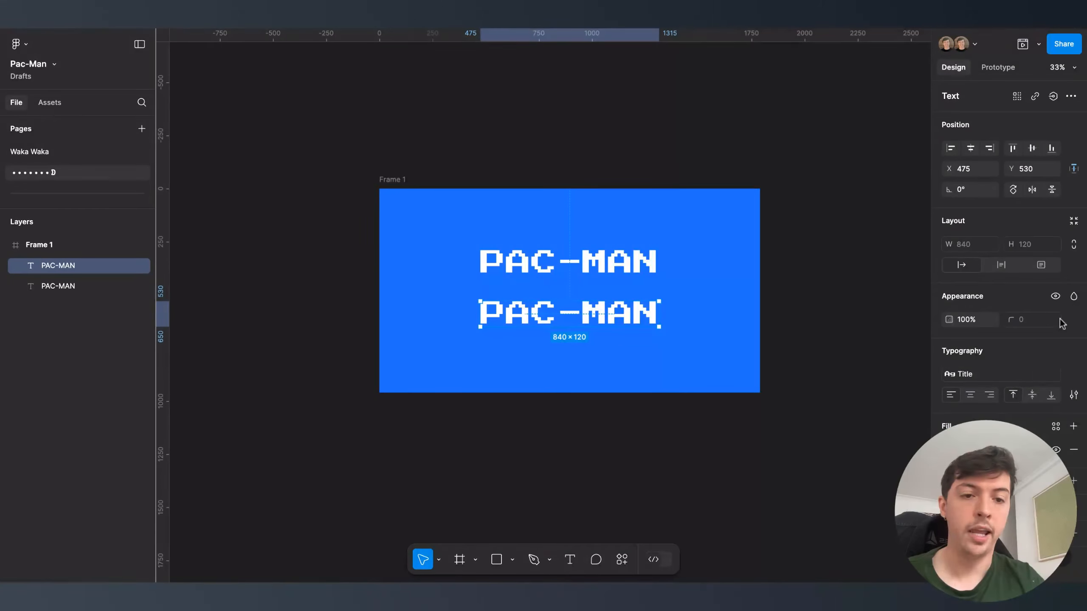
click(958, 373)
click(984, 452)
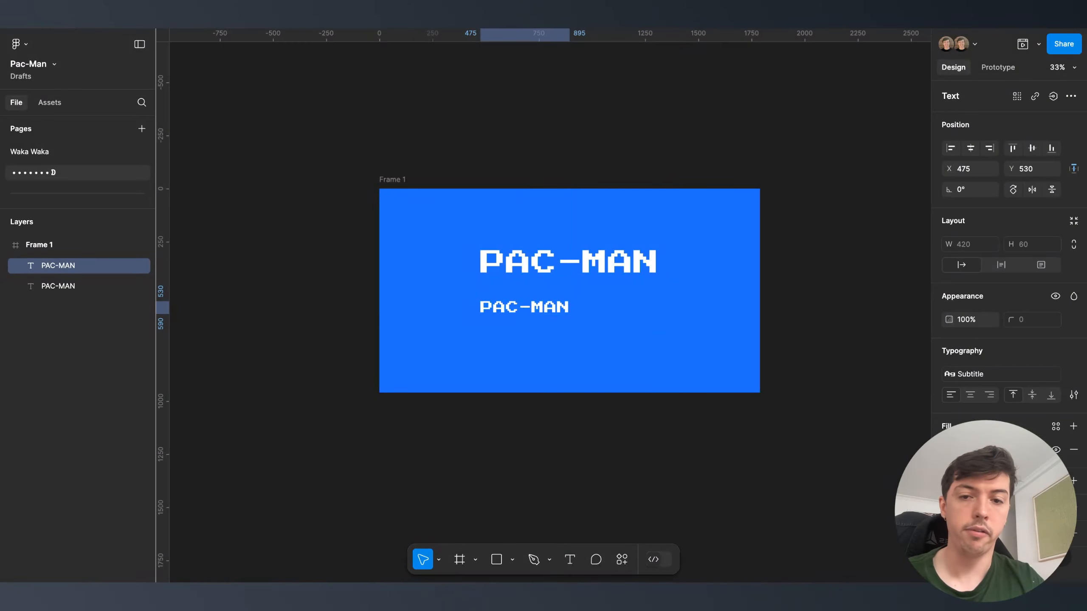
- Change the copy's text to PRESS START and centre it horizontally
double_click(533, 308)
text(pres)
key(BackSpace)
key(BackSpace)
key(BackSpace)
key(BackSpace)
text(P)
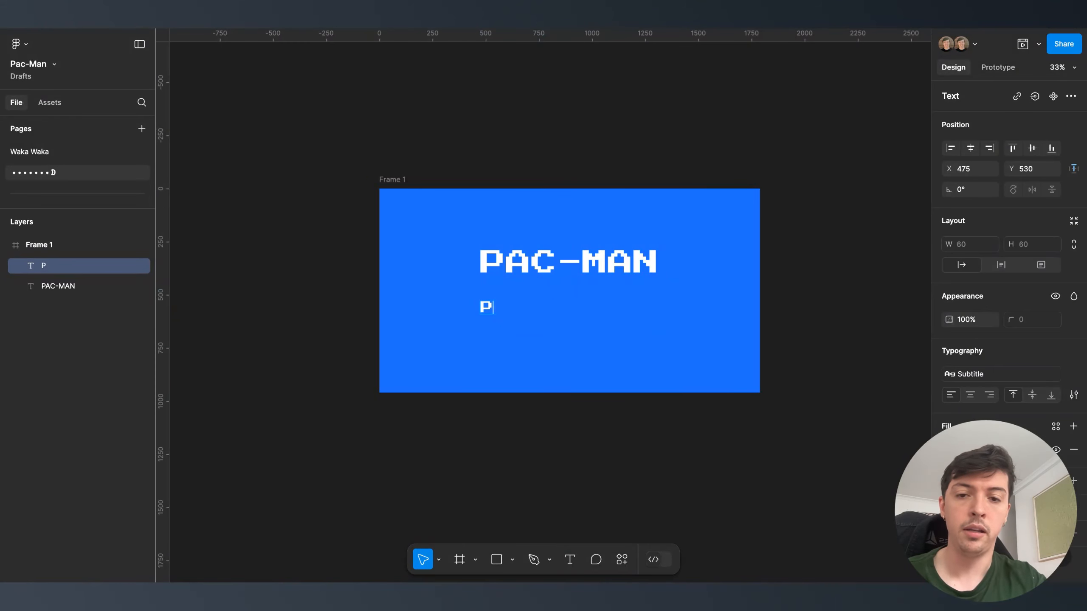
text(RESS START)
key(Escape)
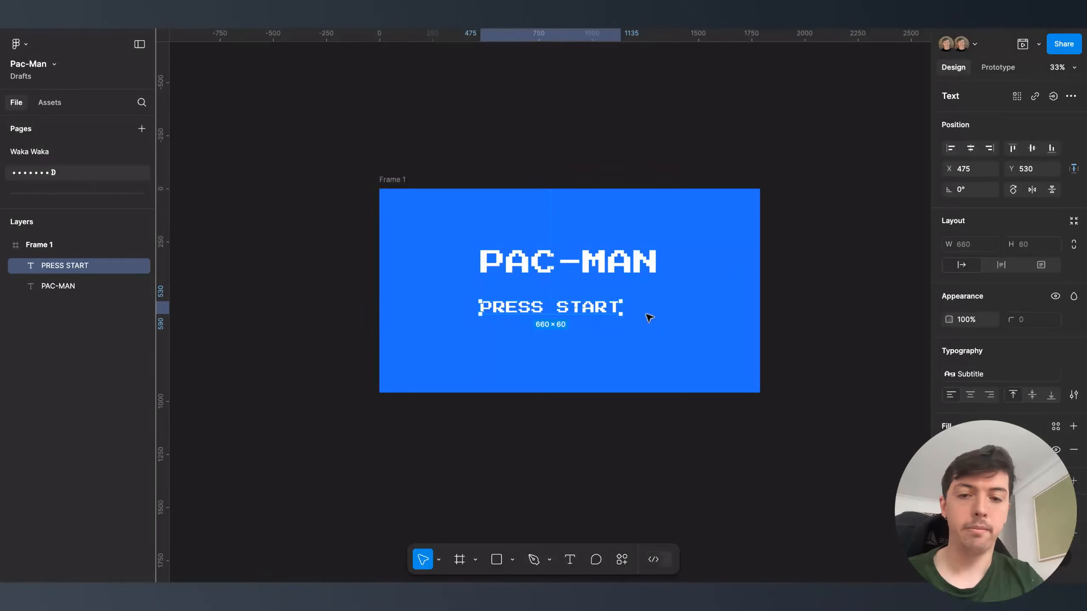
click(970, 149)
- Colour the PAC-MAN title with the Pac-Man Yellow style
click(621, 252)
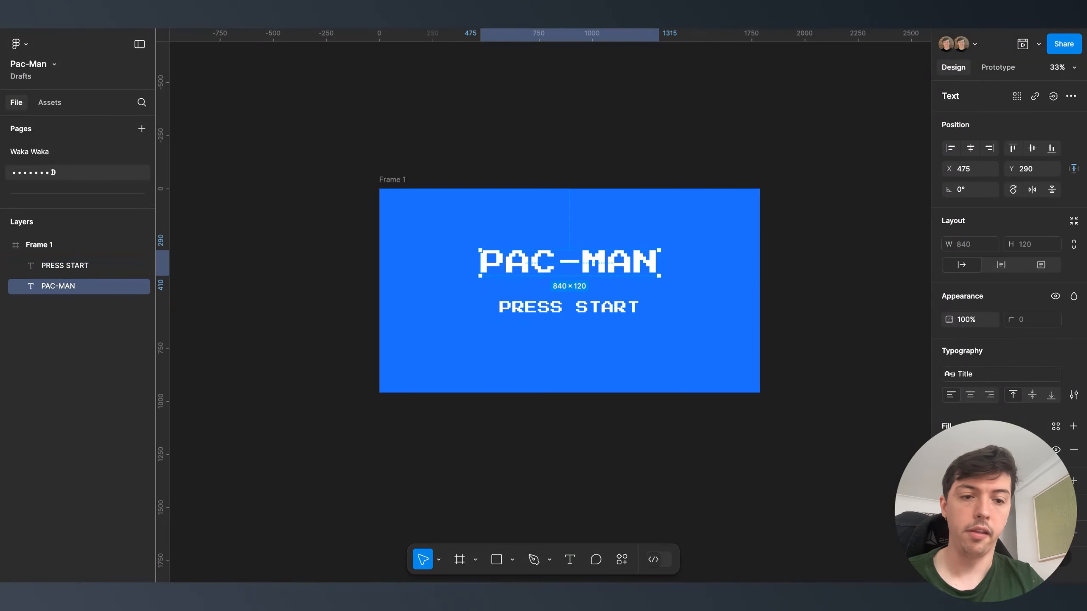
click(1056, 426)
click(847, 391)
- Wrap PAC-MAN and PRESS START in an auto layout with gap 50, centred vertically
drag(450, 445, 622, 243)
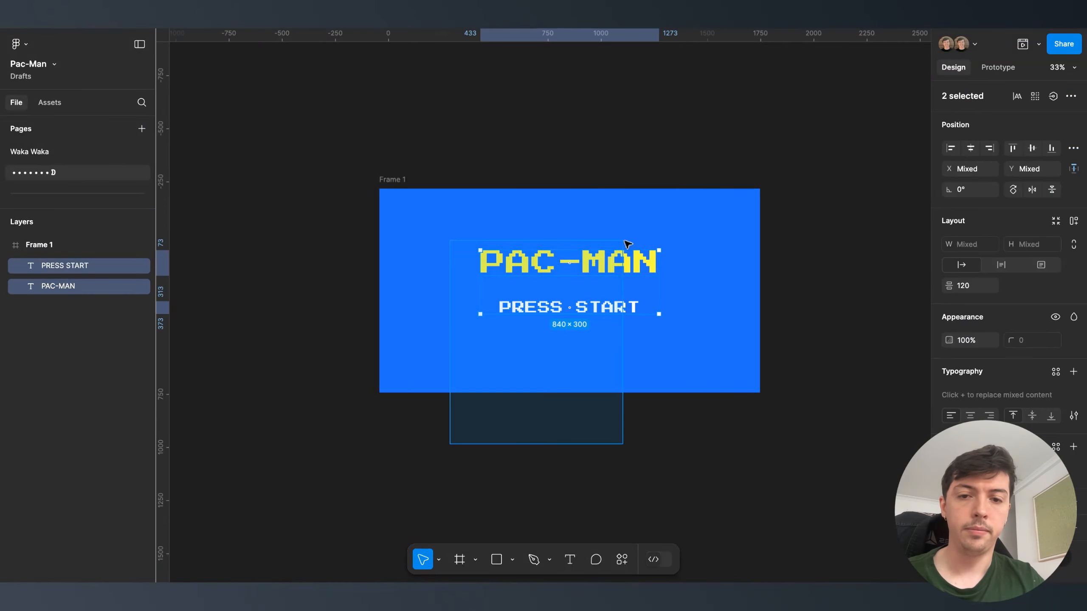
click(1074, 220)
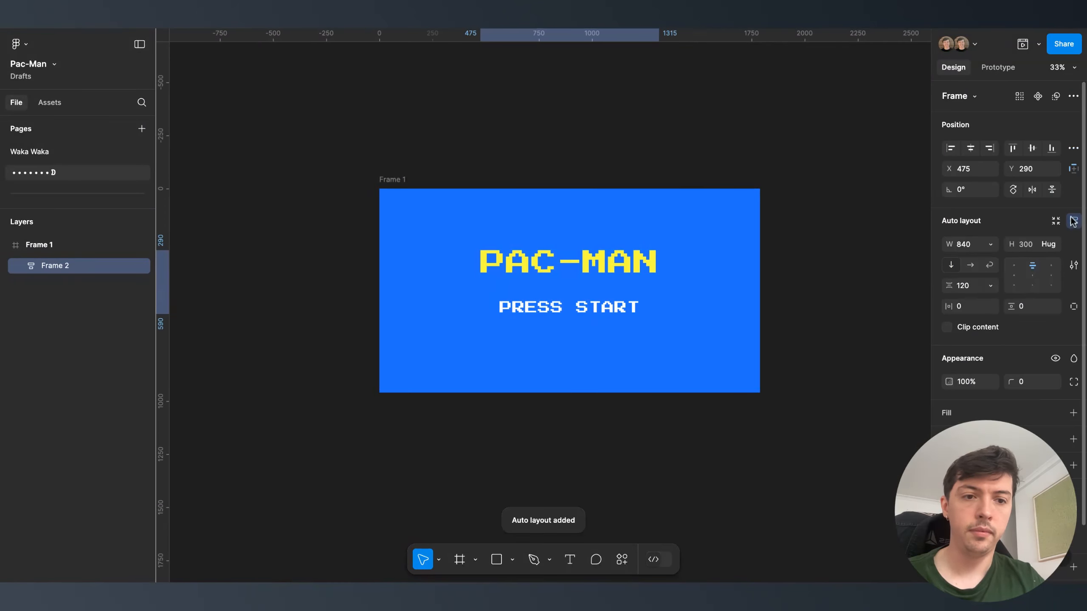
click(968, 287)
text(50)
key(Return)
click(1032, 148)
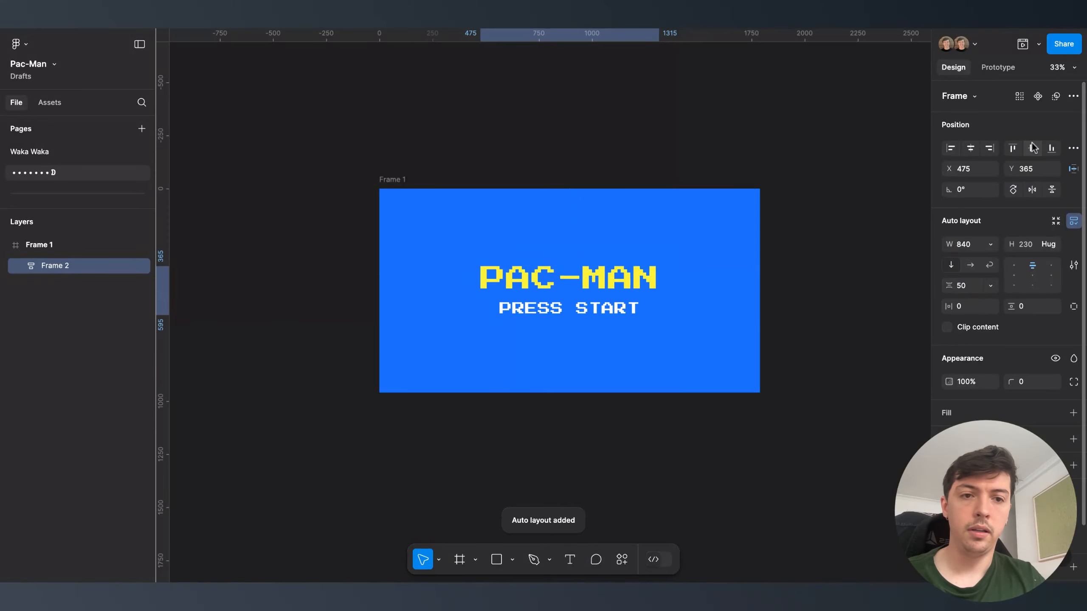
- Select the blue title frame and preview it
click(628, 134)
click(390, 179)
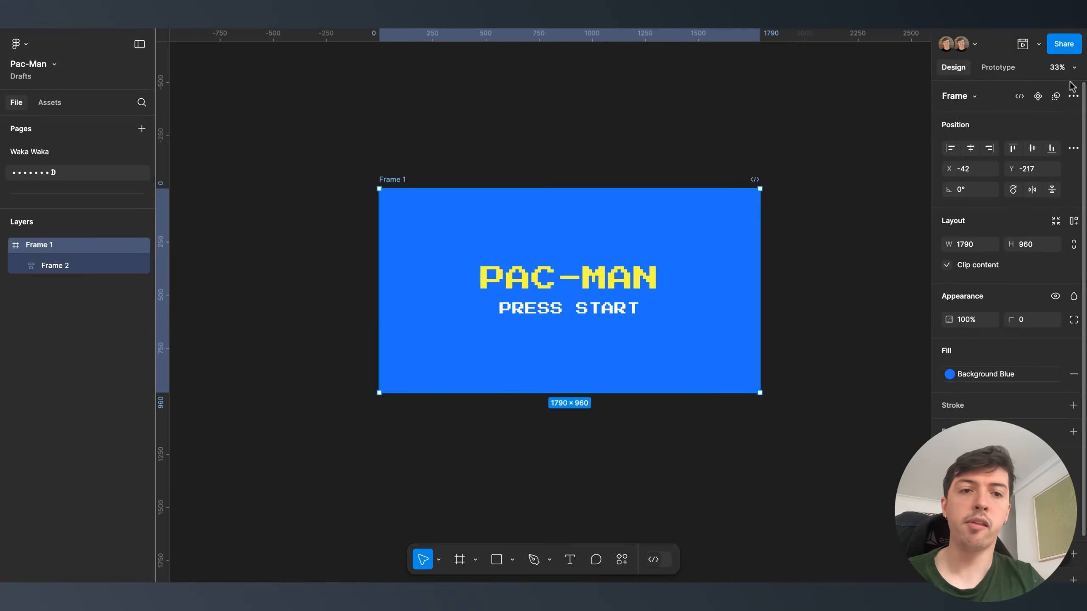
click(1024, 44)
- Close the title-screen preview and select the PRESS START text in Frame 1
scroll(549, 290, right, 3)
scroll(549, 290, up, 2)
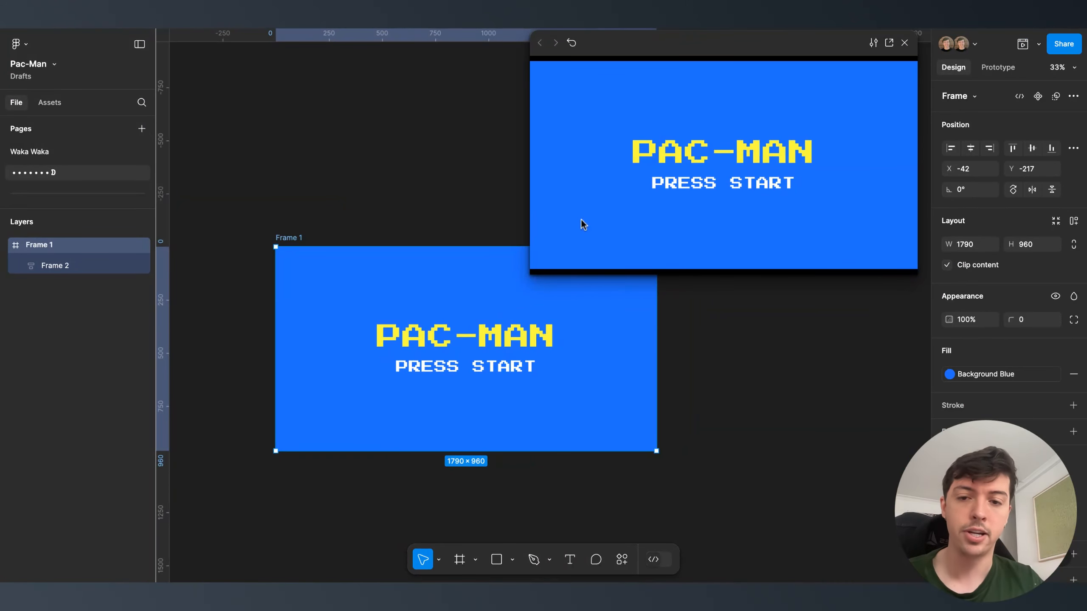
click(452, 435)
scroll(453, 434, down, 1)
scroll(453, 434, left, 3)
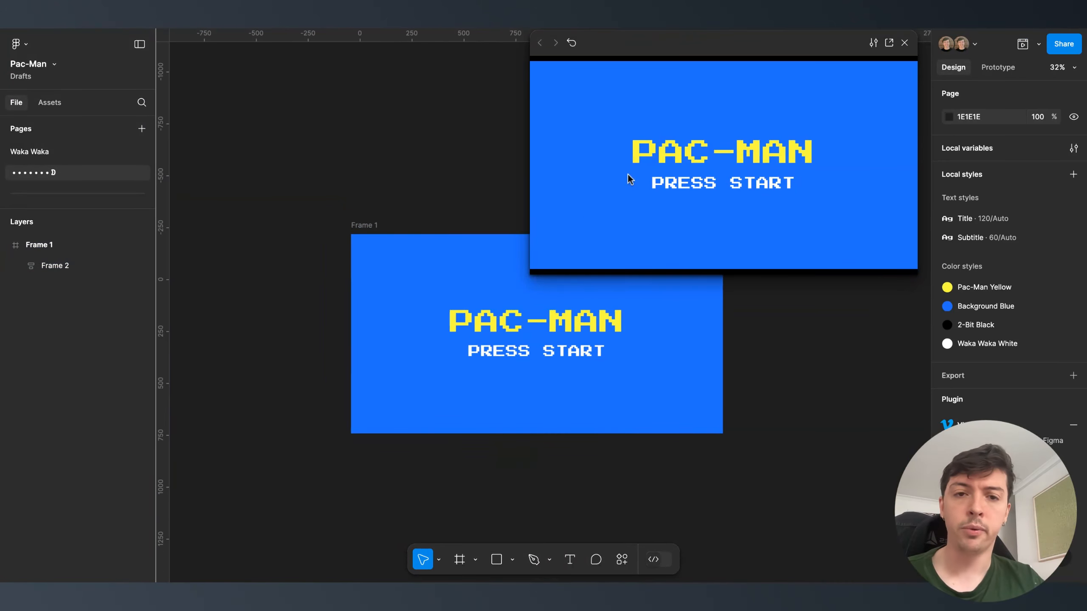
click(905, 43)
double_click(519, 351)
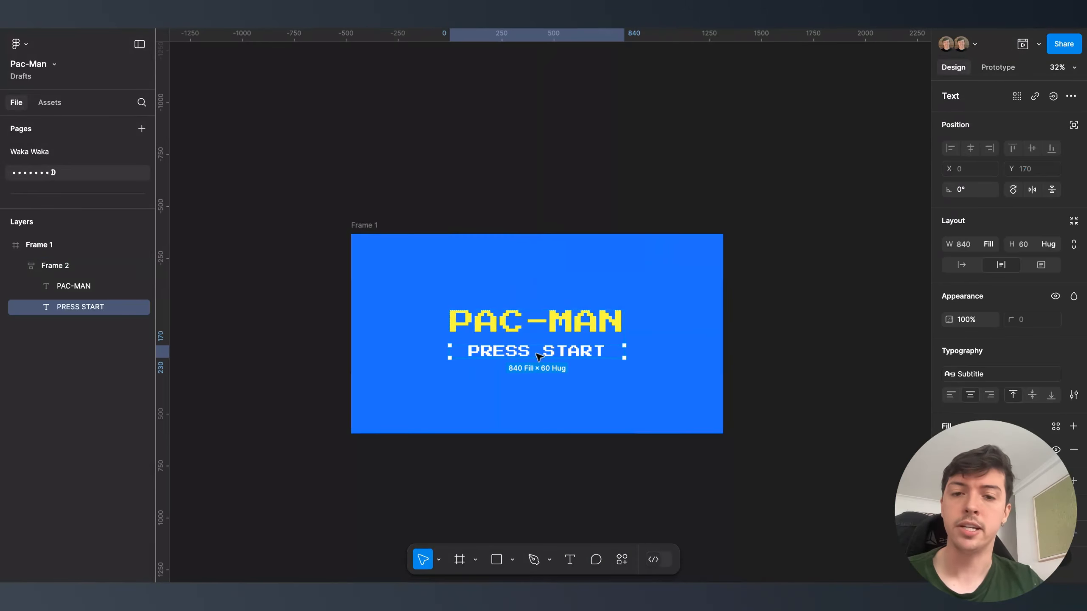
- Look over the Waka Waka page's elements, then return to the second page
scroll(538, 356, down, 2)
scroll(539, 357, left, 3)
click(73, 153)
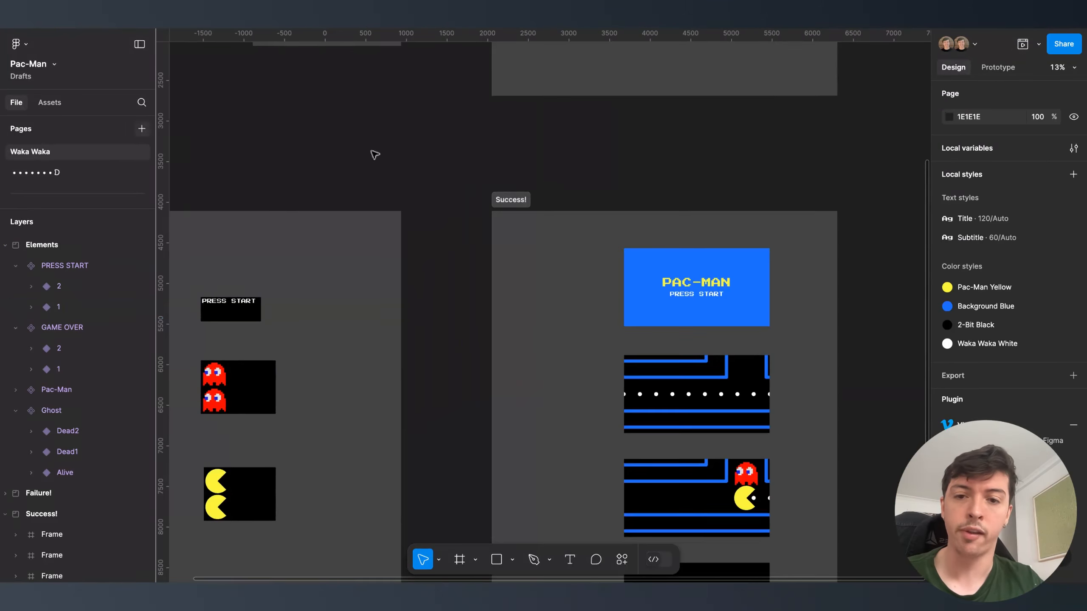
scroll(469, 190, down, 3)
scroll(470, 189, left, 3)
scroll(470, 189, down, 2)
scroll(393, 202, up, 3)
scroll(386, 222, up, 3)
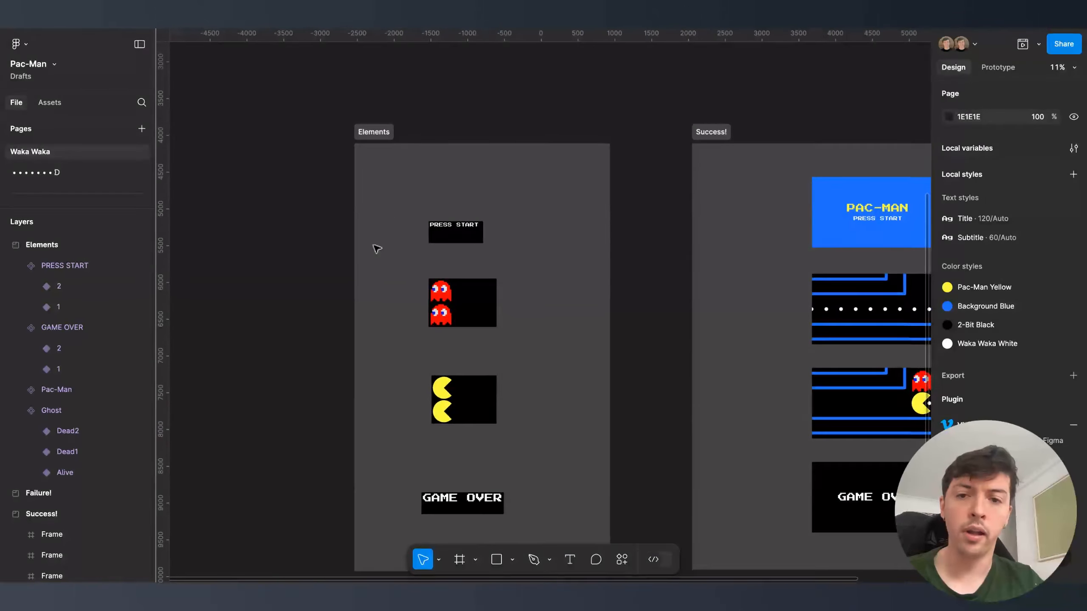
click(56, 172)
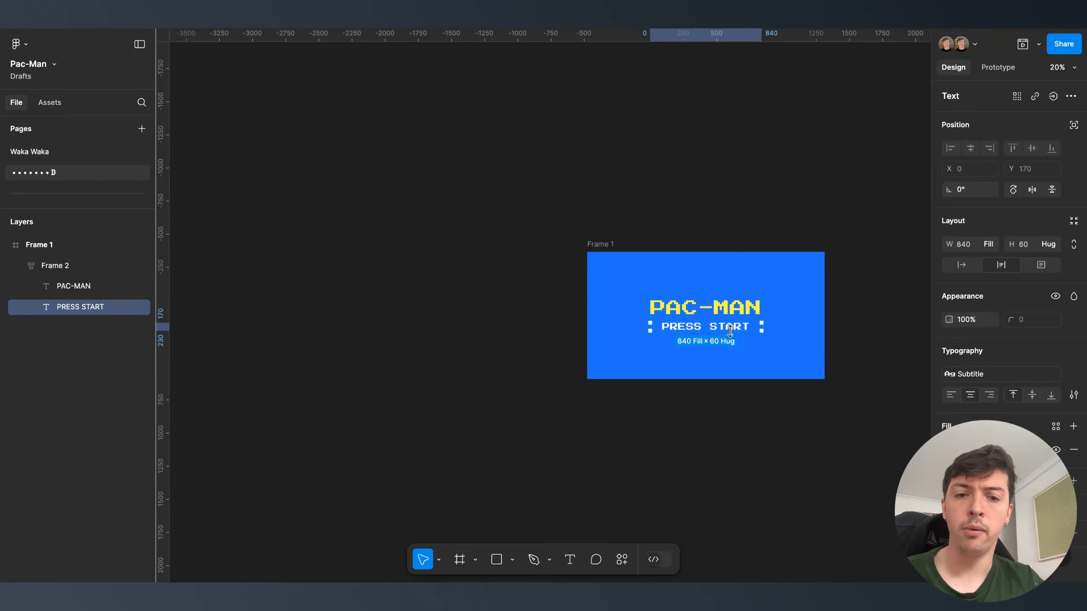
- Place a loose PRESS START copy on the canvas and set it to Auto width (660 × 60)
drag(735, 332, 385, 323)
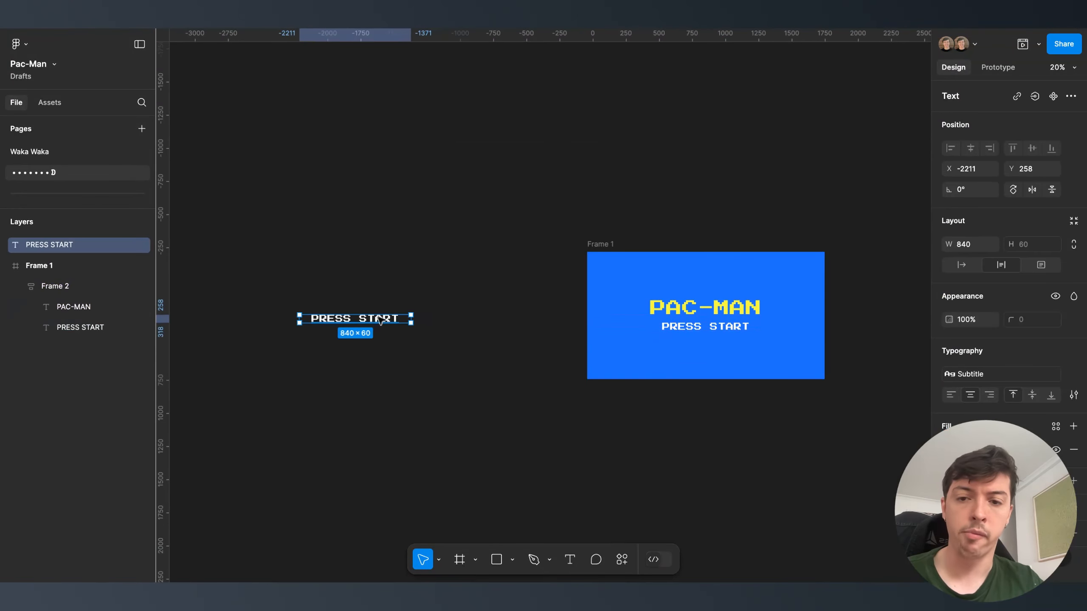
double_click(713, 328)
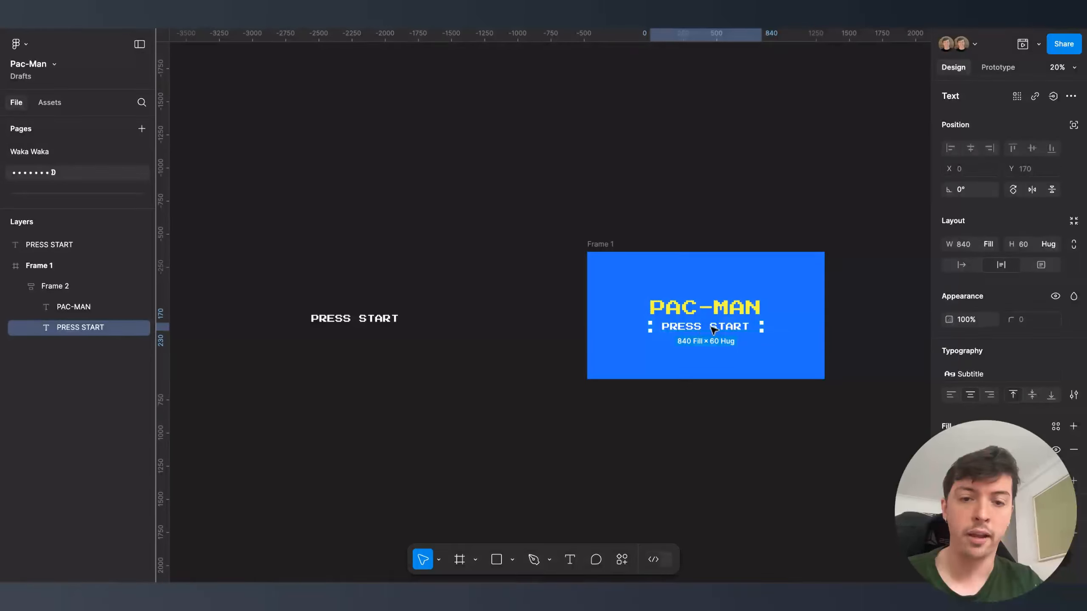
drag(715, 330, 411, 380)
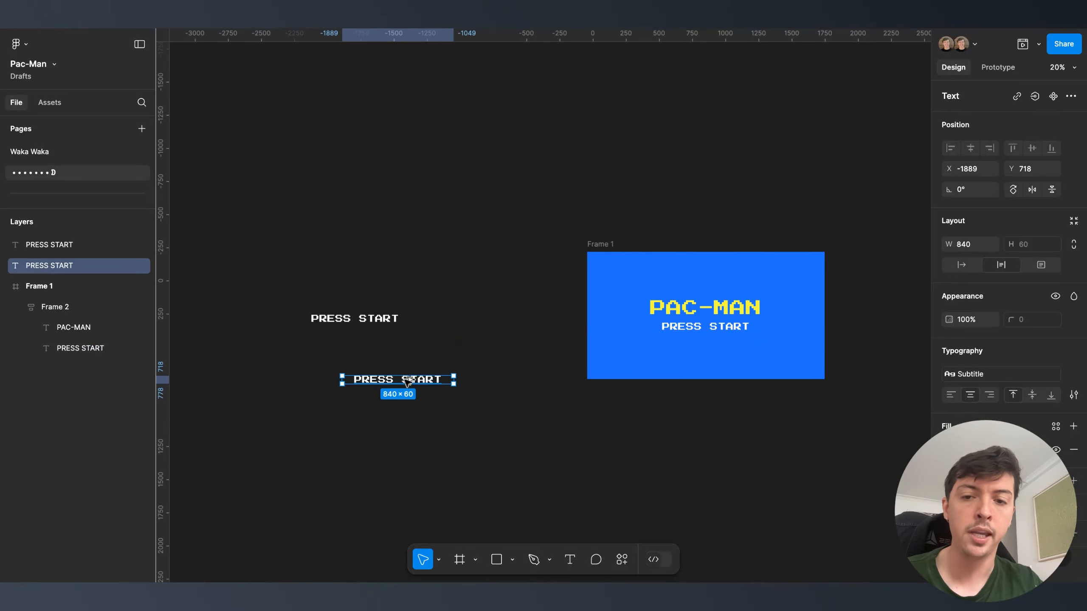
key(ctrl+z)
click(368, 321)
scroll(369, 322, up, 5)
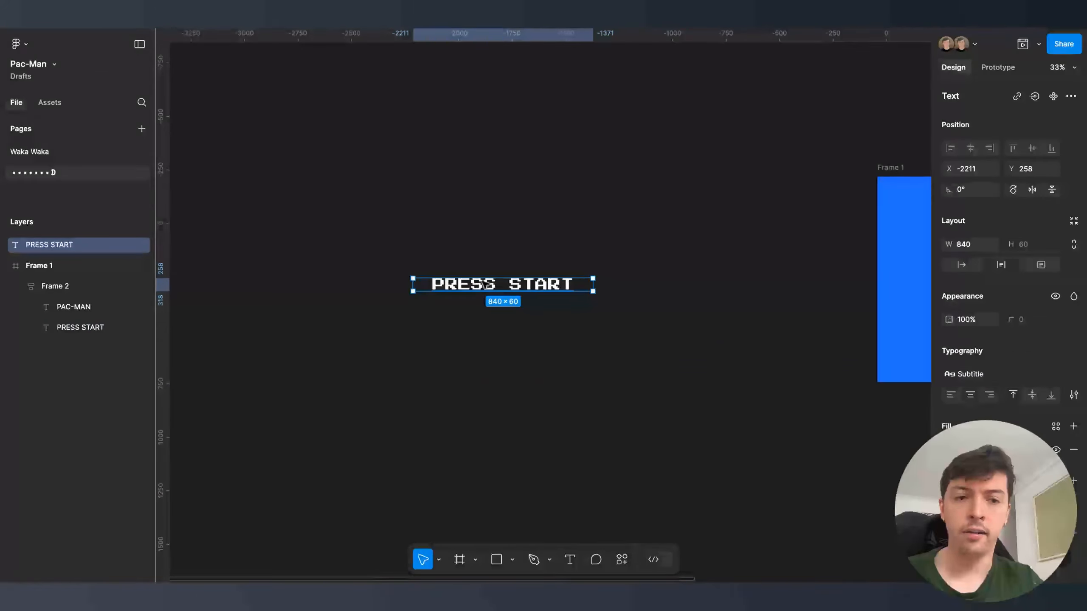
click(958, 265)
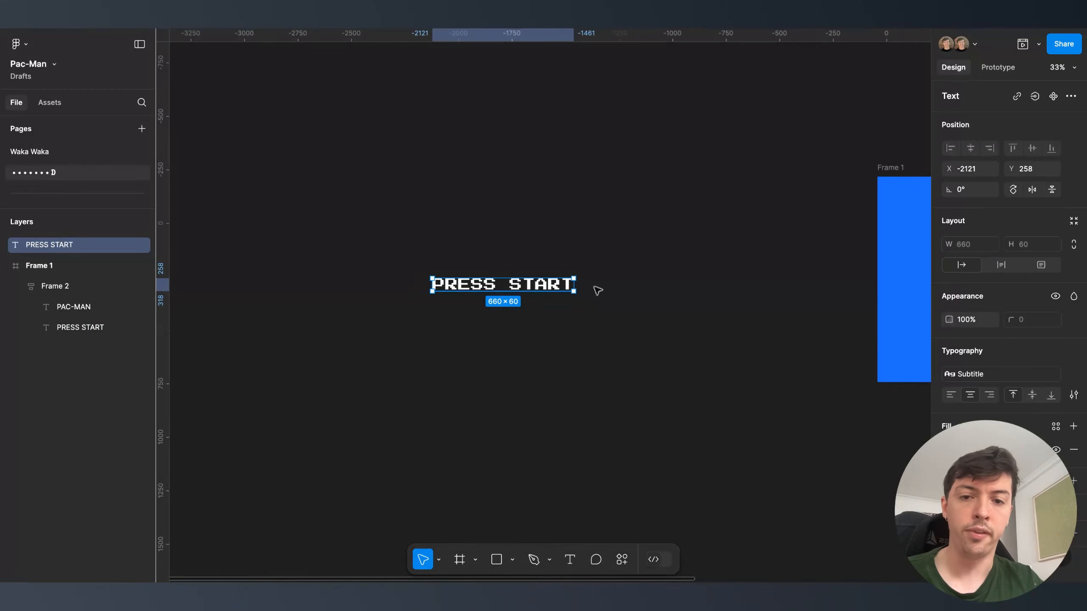
- Make PRESS START a component with a variant property named Frame
right_click(500, 290)
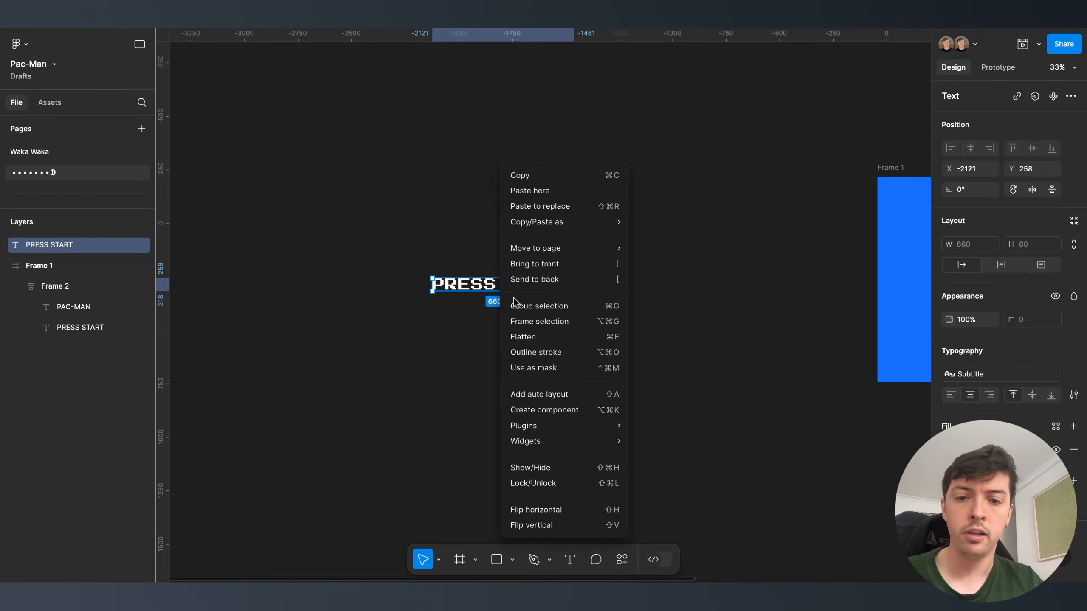
click(545, 410)
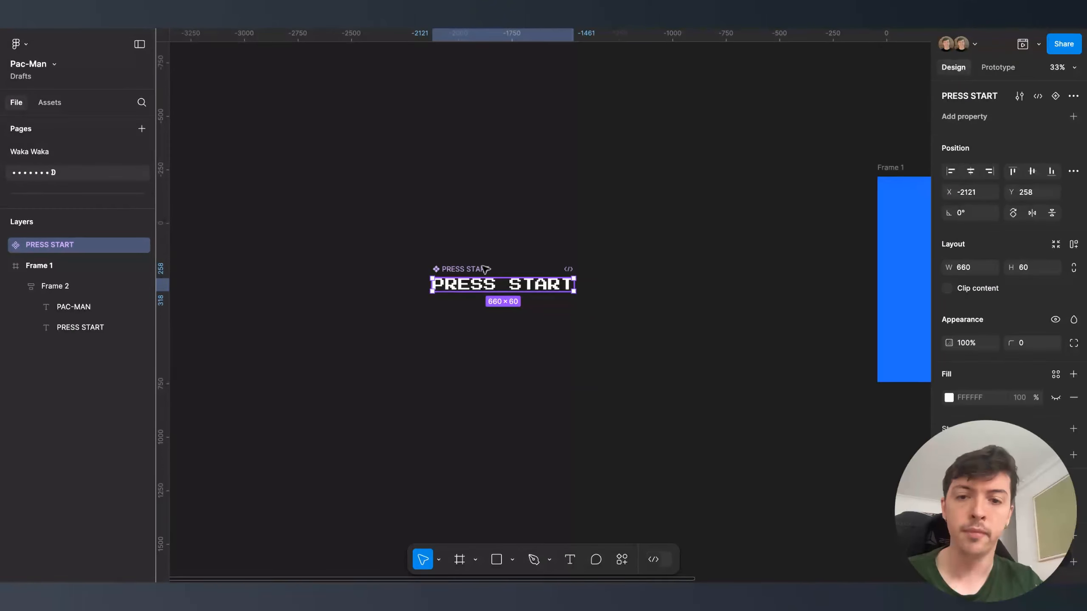
click(1074, 116)
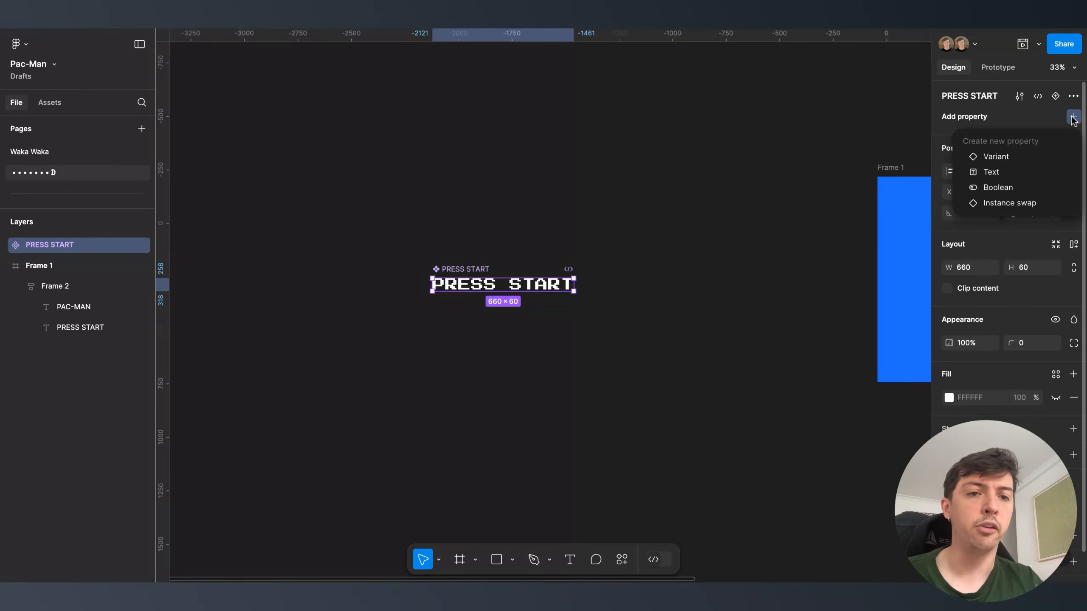
click(1011, 156)
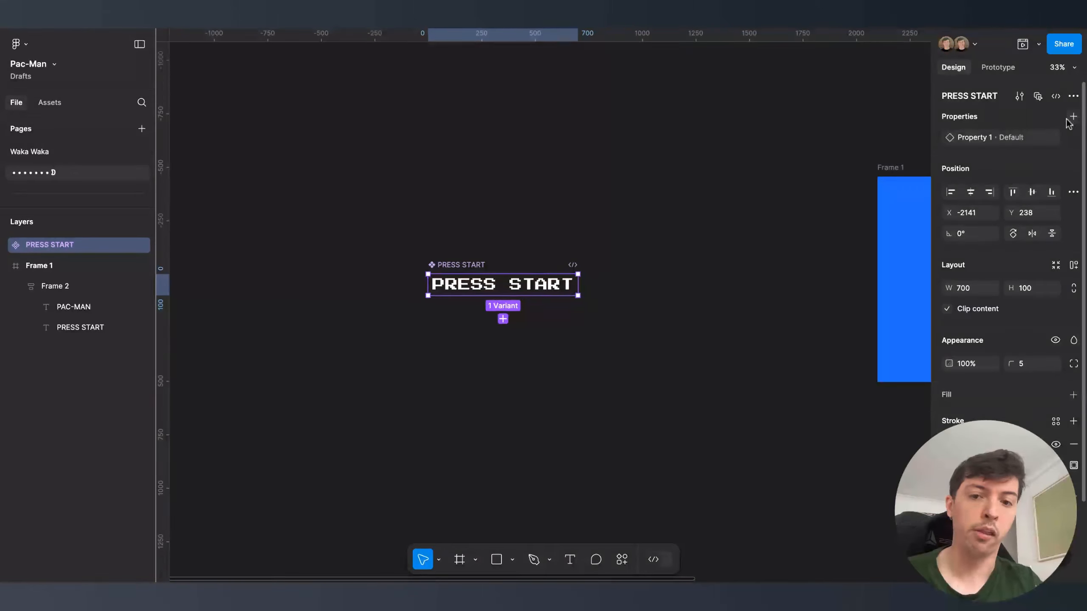
double_click(968, 138)
text(Stame)
key(Return)
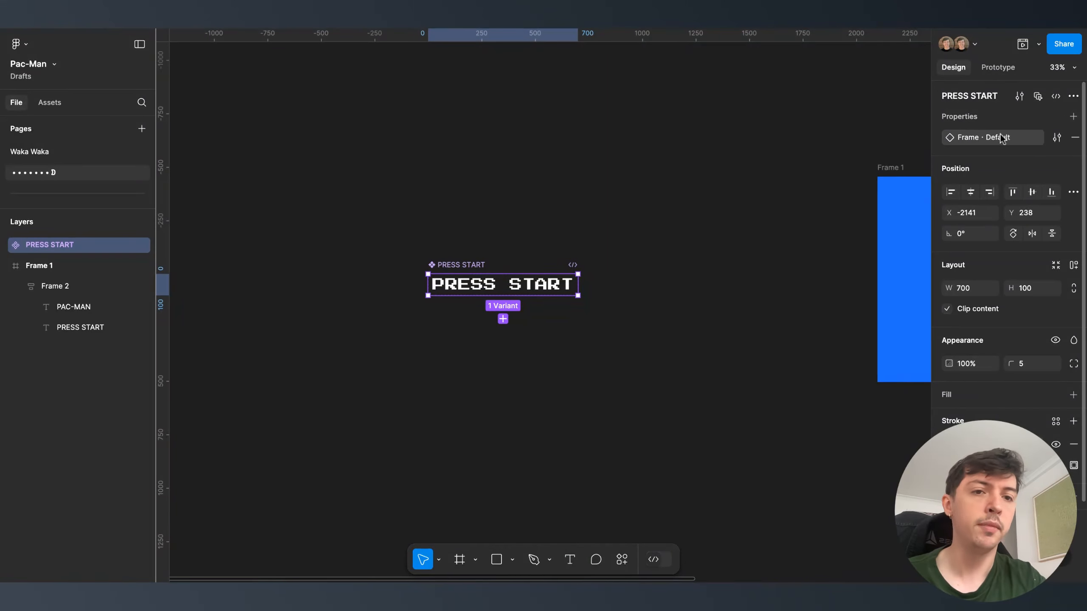
- Set the first variant's Frame value to 1 and add a second variant
click(1057, 137)
double_click(802, 218)
text(1)
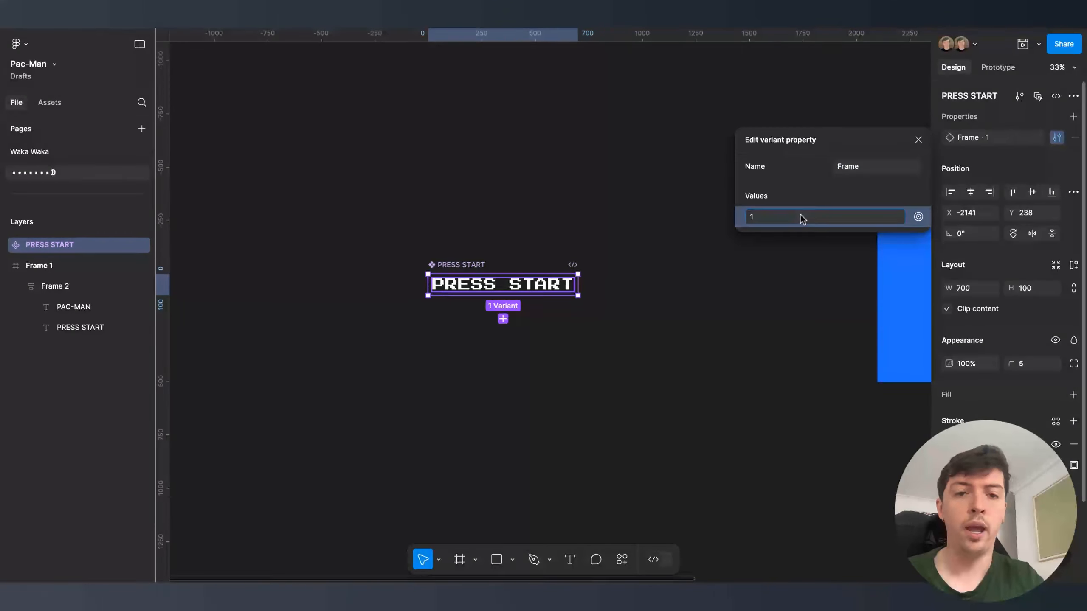
click(503, 319)
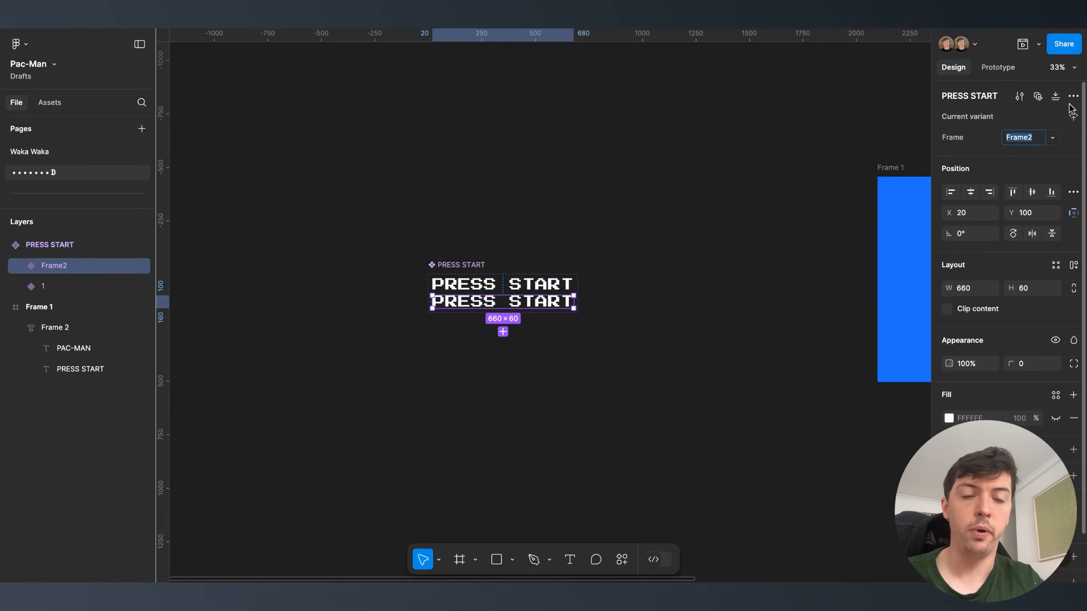
- Set the PRESS START text in variant 2 to 0% opacity so it disappears
scroll(434, 276, up, 4)
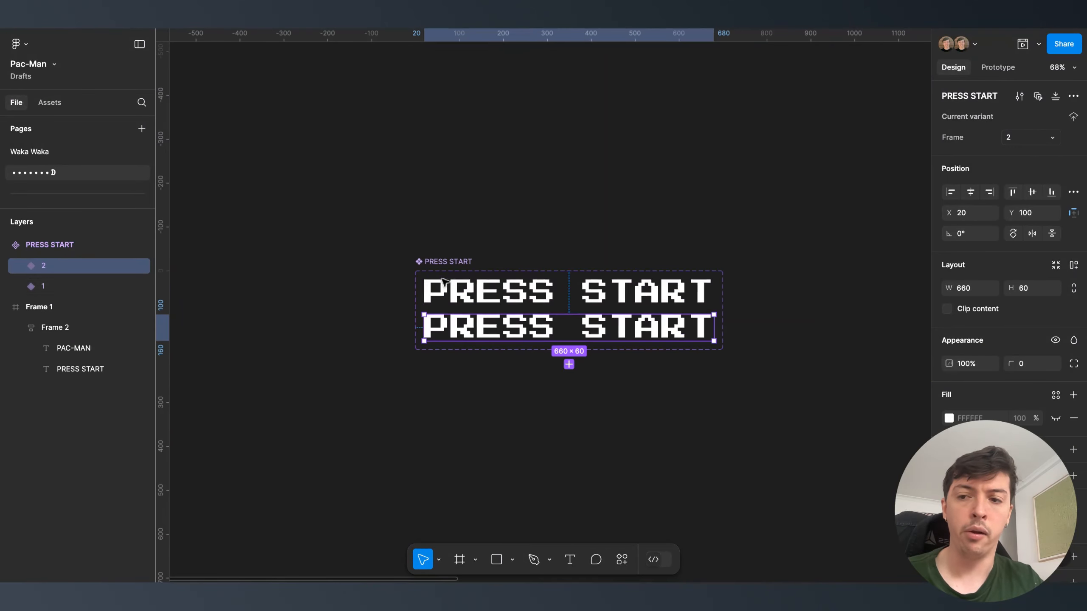
double_click(491, 328)
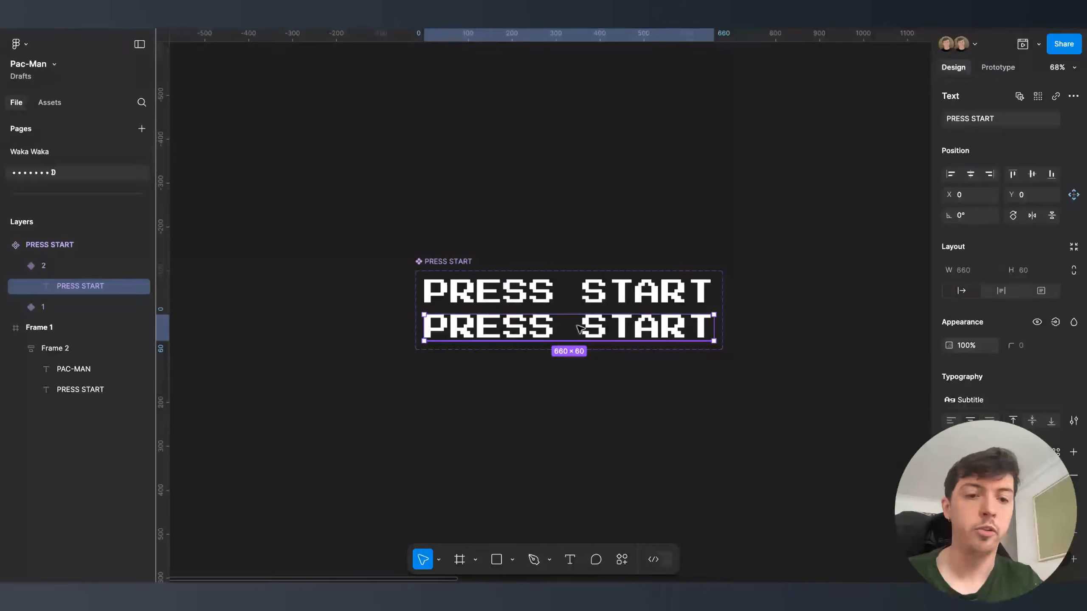
click(971, 347)
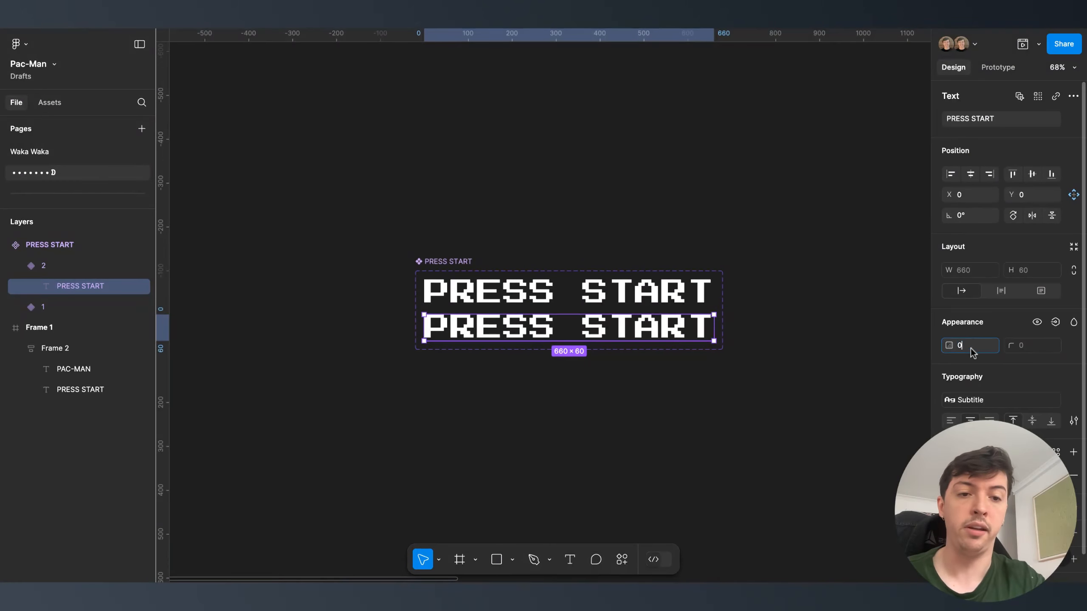
key(Return)
click(772, 360)
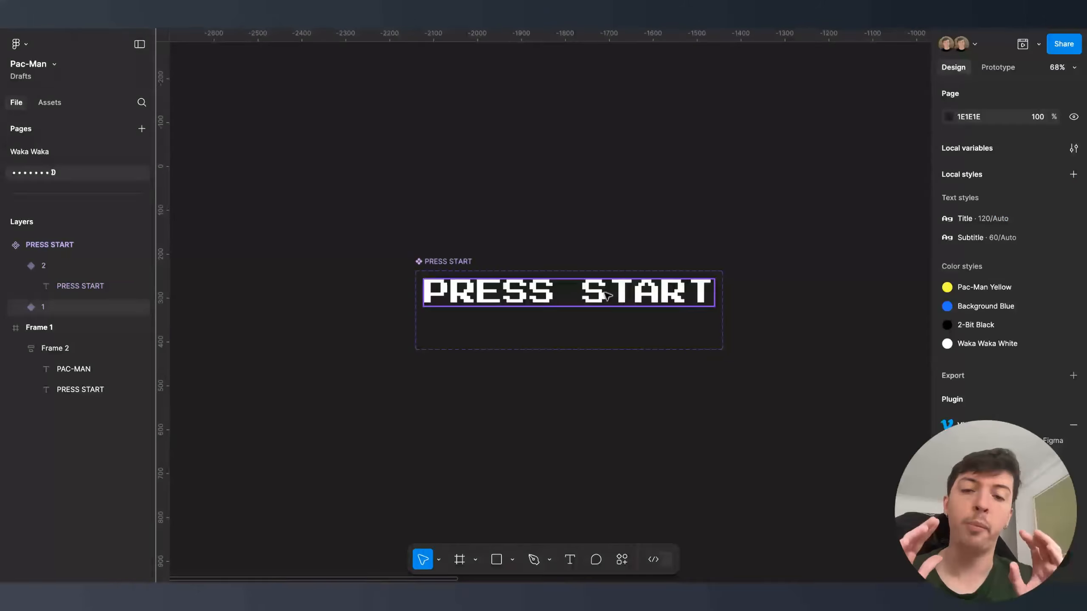
click(42, 307)
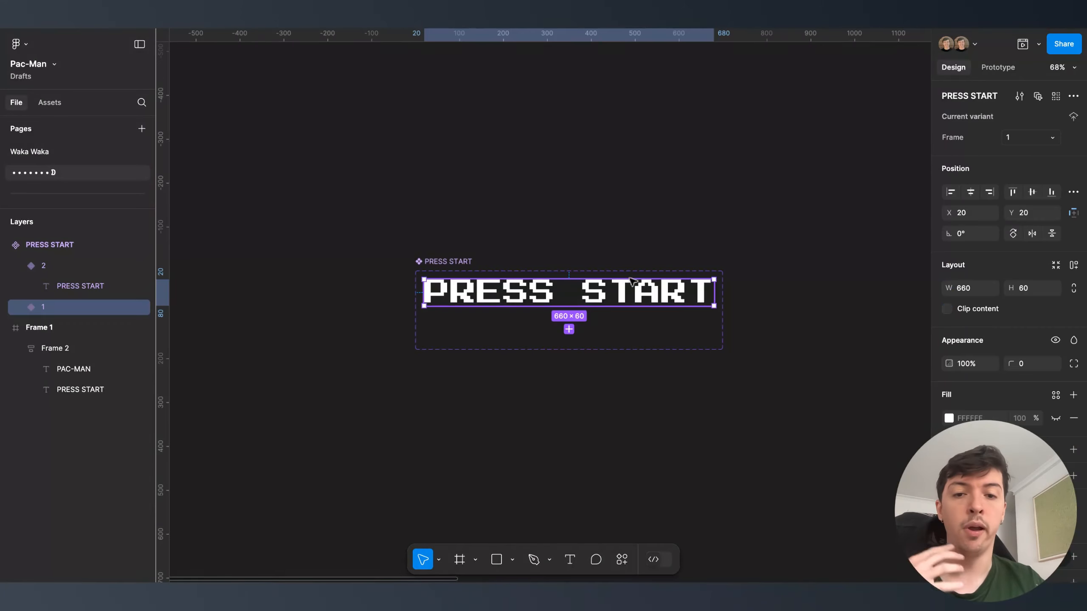
click(997, 69)
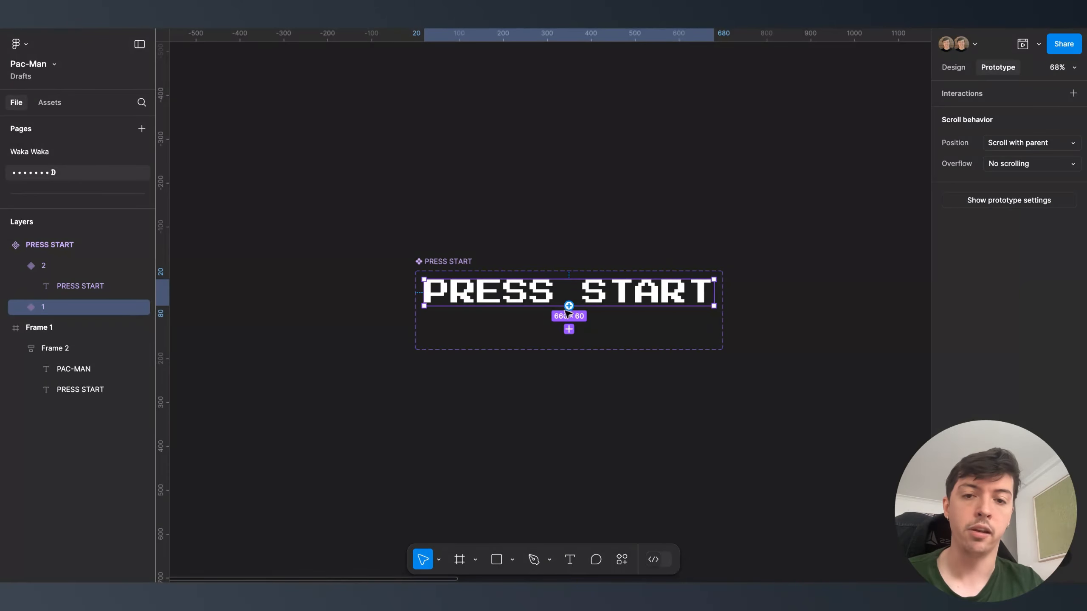
- Link variant 1 to variant 2 with an After delay trigger of 400ms
drag(575, 307, 556, 326)
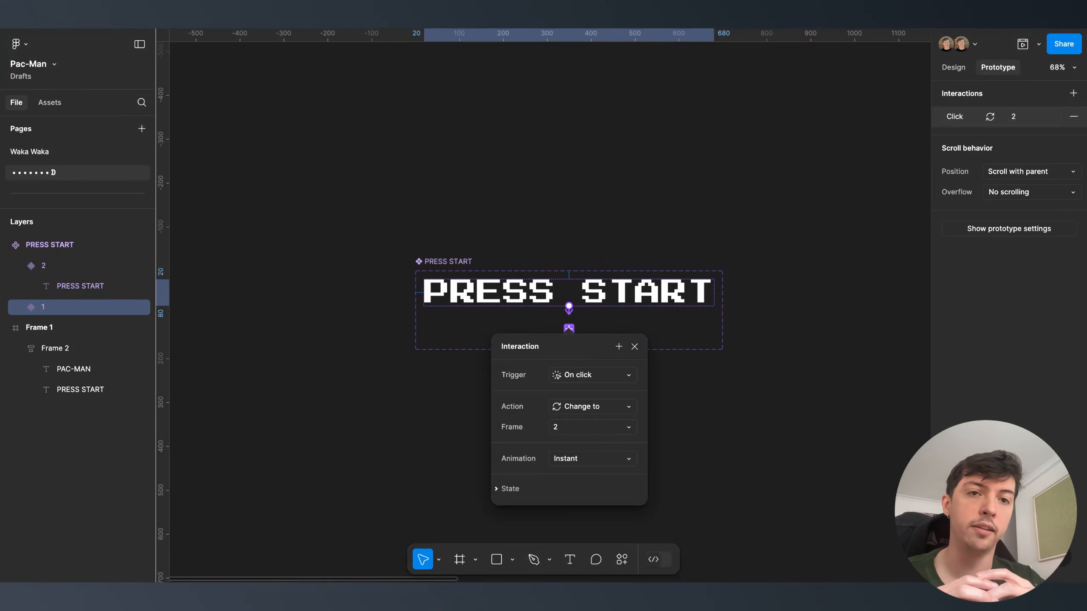
click(576, 375)
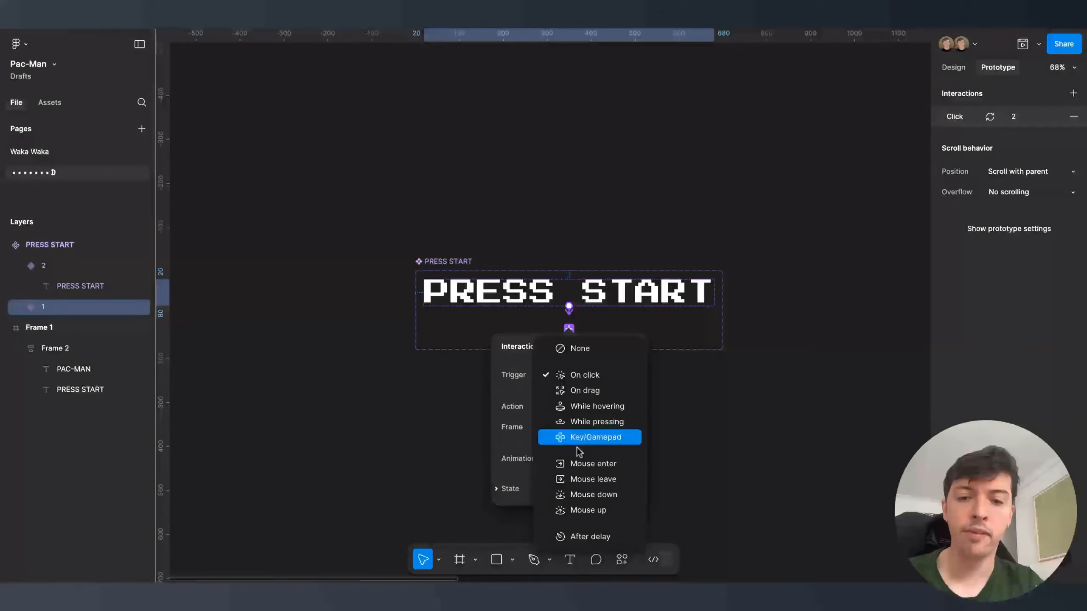
click(578, 538)
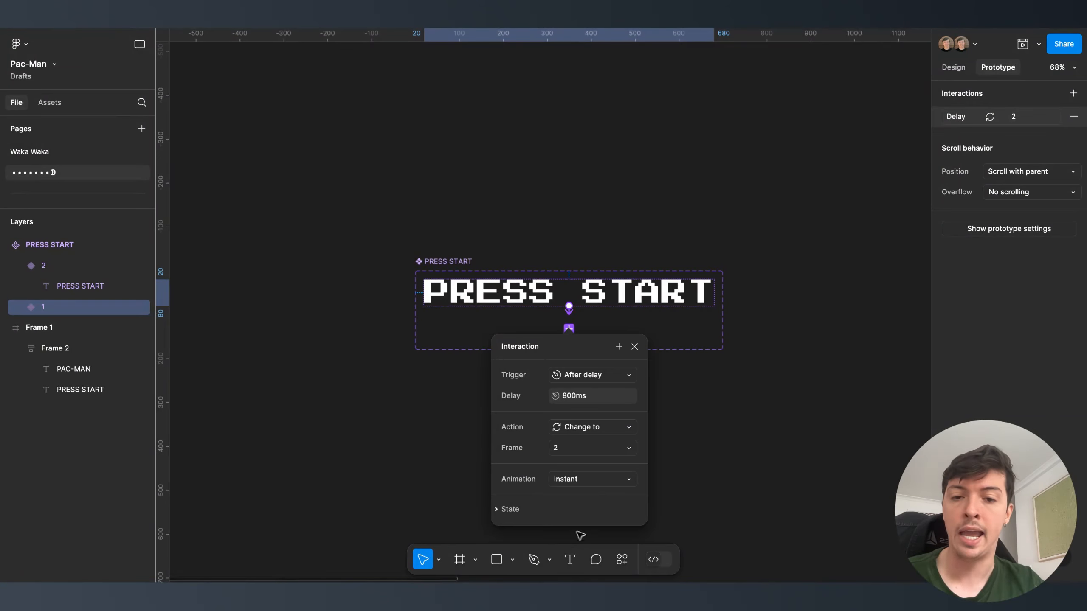
click(597, 403)
text(400)
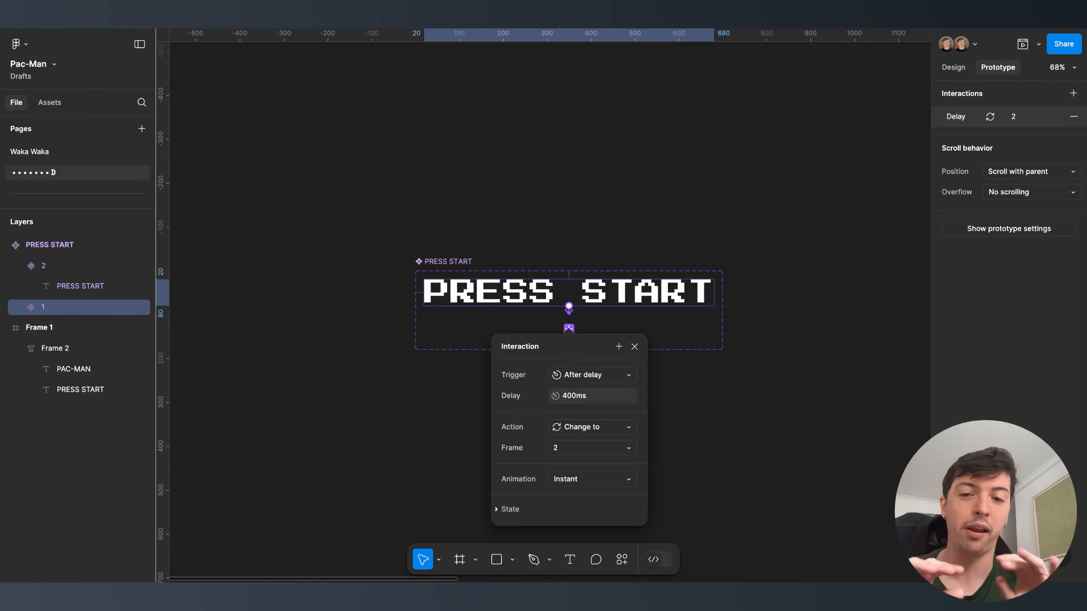
- Link variant 2 back to variant 1 after a 400ms delay
click(479, 338)
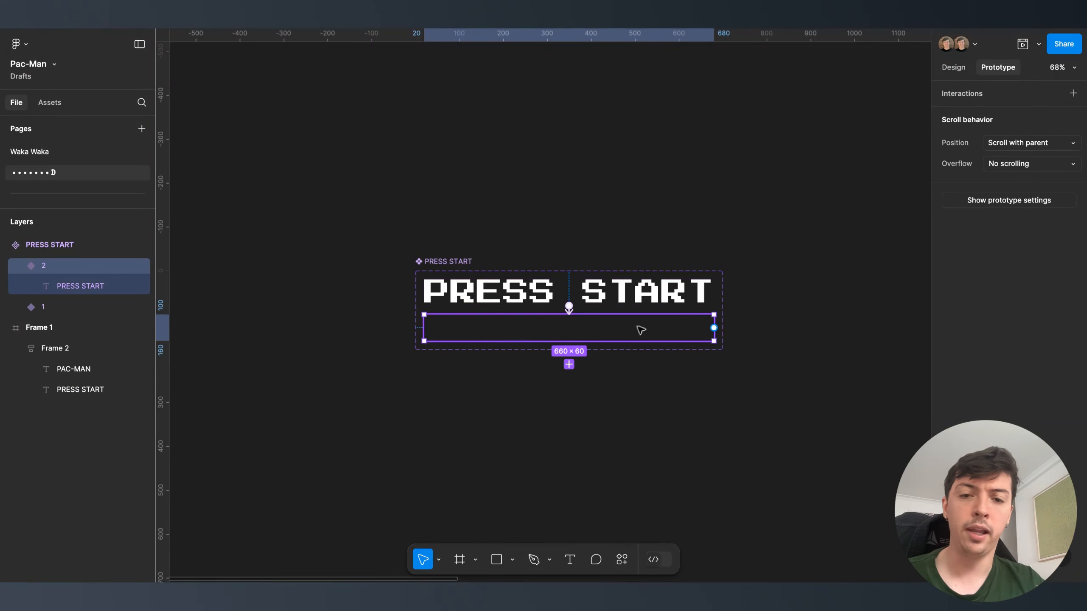
drag(714, 327, 690, 305)
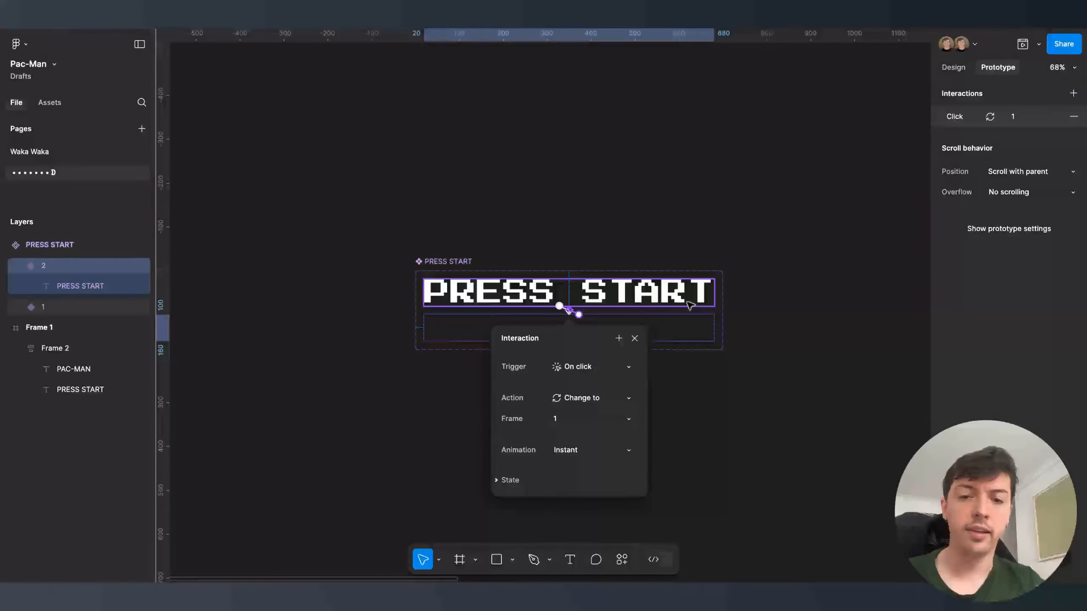
click(609, 368)
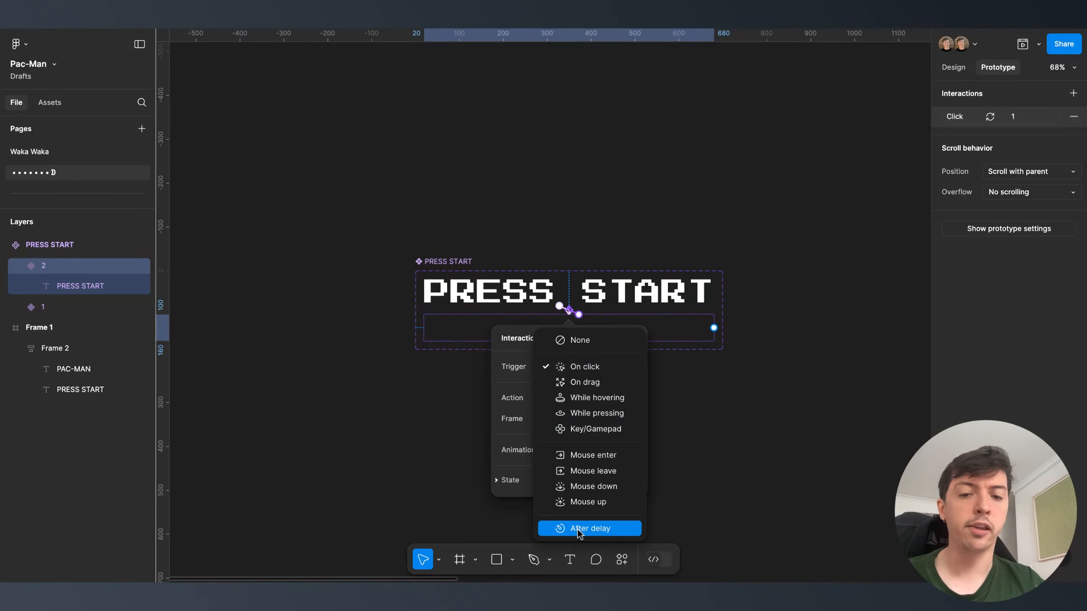
click(582, 529)
click(582, 387)
key(Return)
click(411, 400)
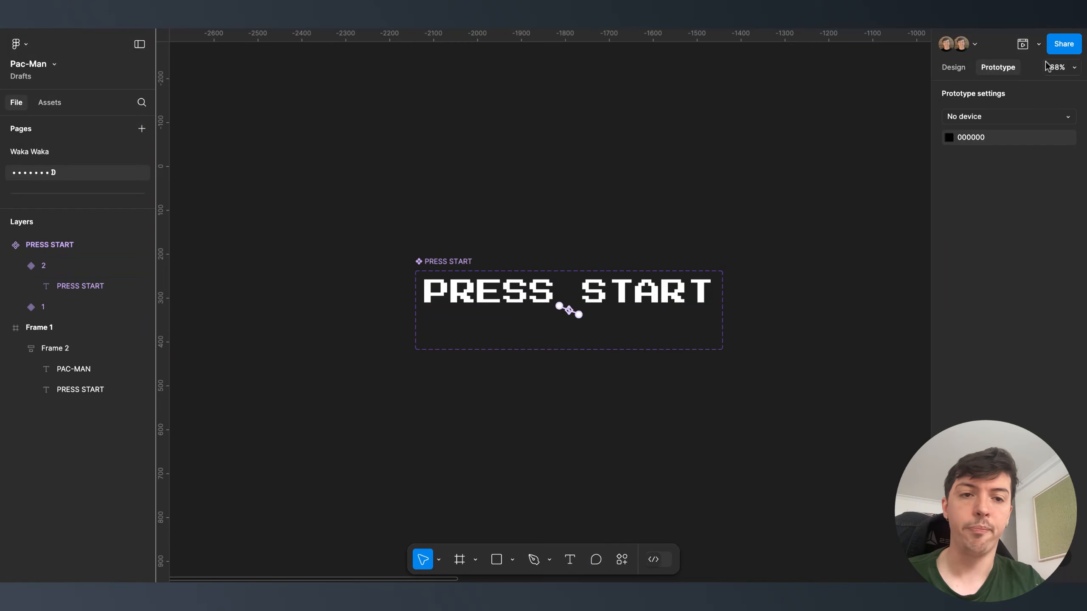
- Paste the PRESS START component into the title screen and delete the old text
click(954, 67)
click(565, 276)
scroll(531, 292, down, 5)
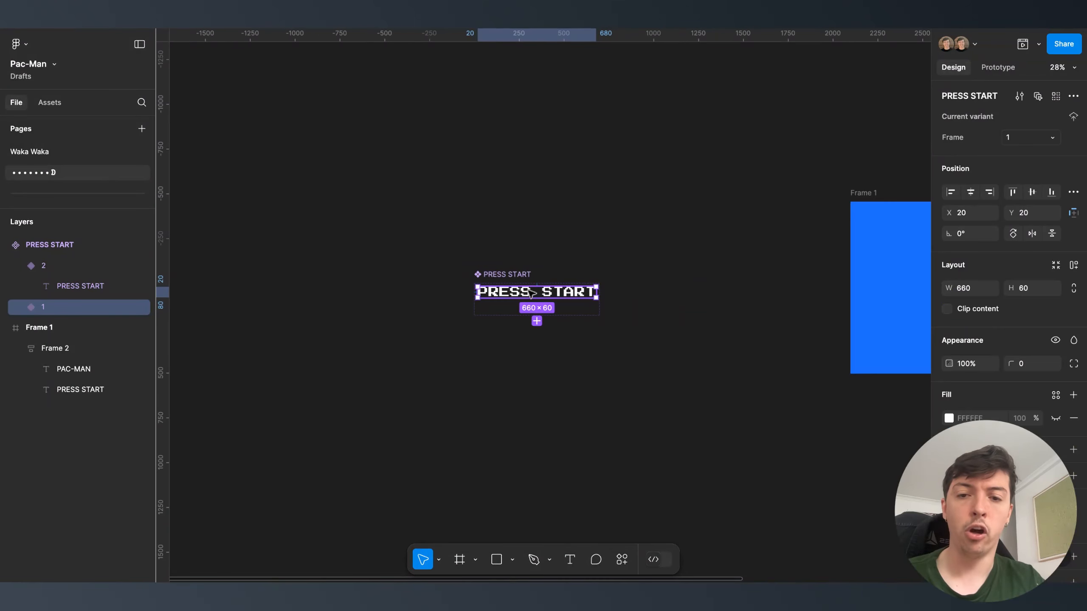
scroll(531, 293, right, 5)
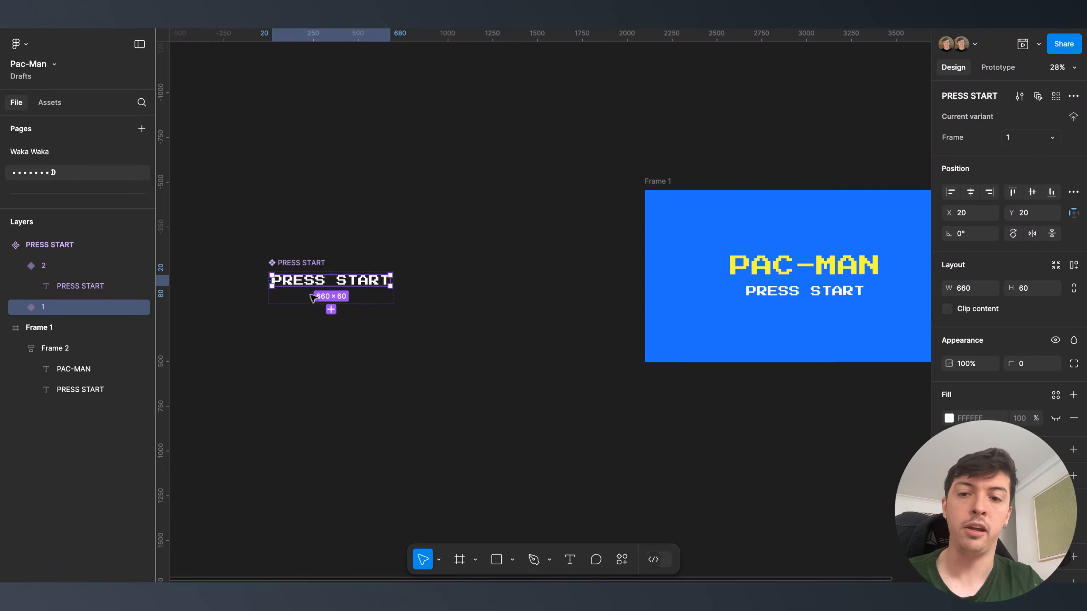
scroll(647, 267, right, 4)
click(647, 268)
key(ctrl+v)
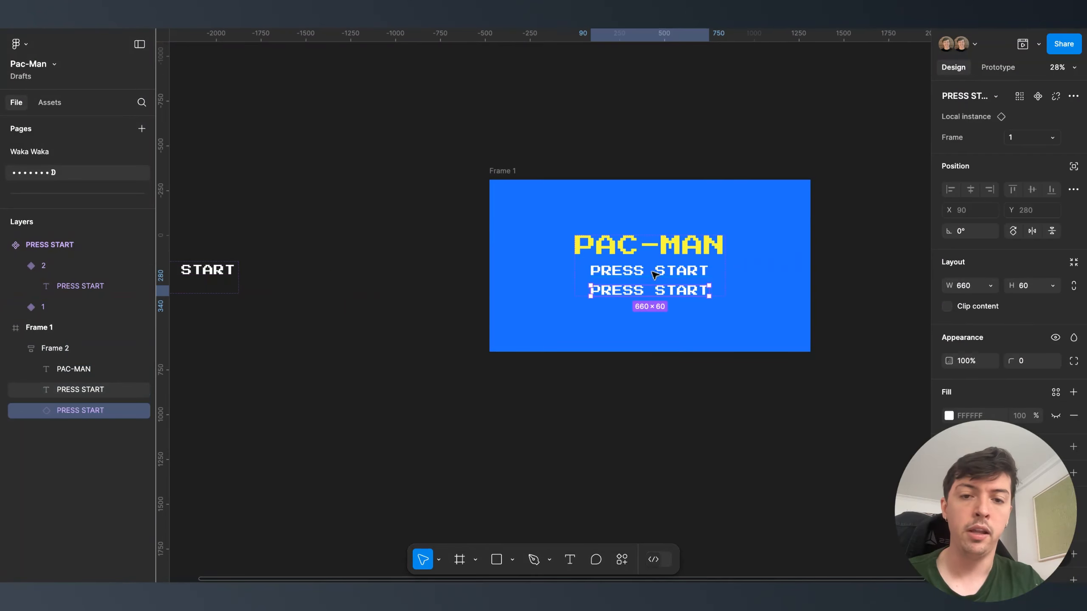
click(653, 274)
key(Delete)
- Preview the title screen to check the blinking PRESS START, then go to the Waka Waka page
click(497, 171)
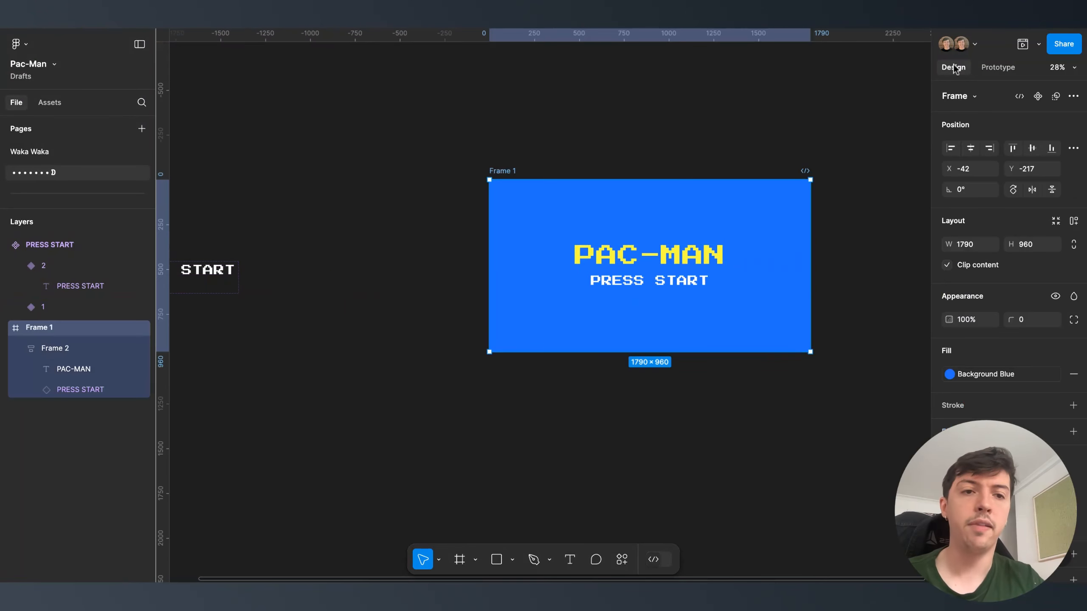
click(1023, 44)
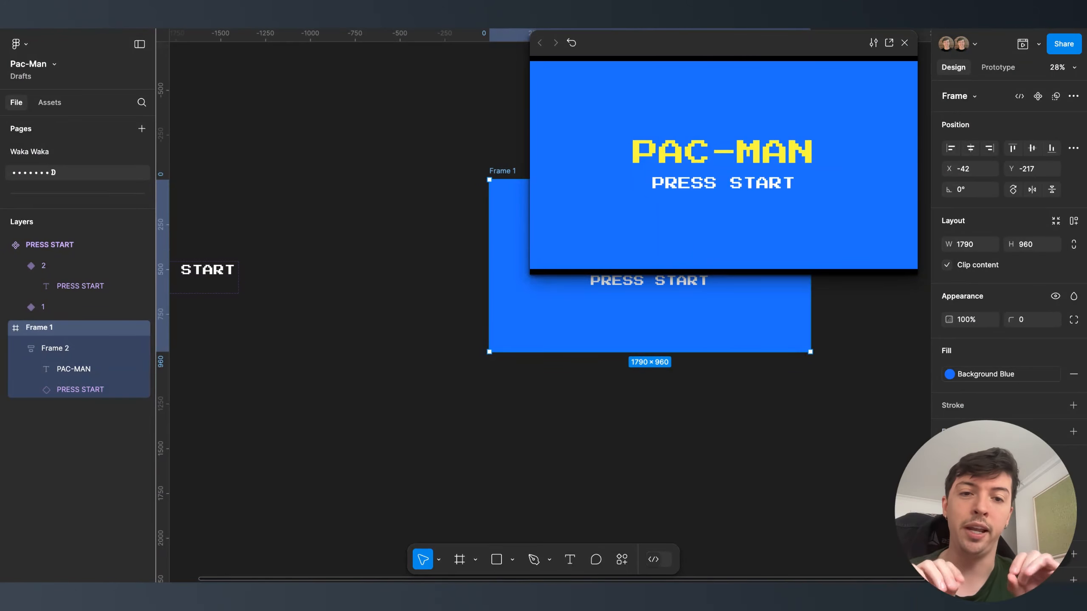
click(905, 42)
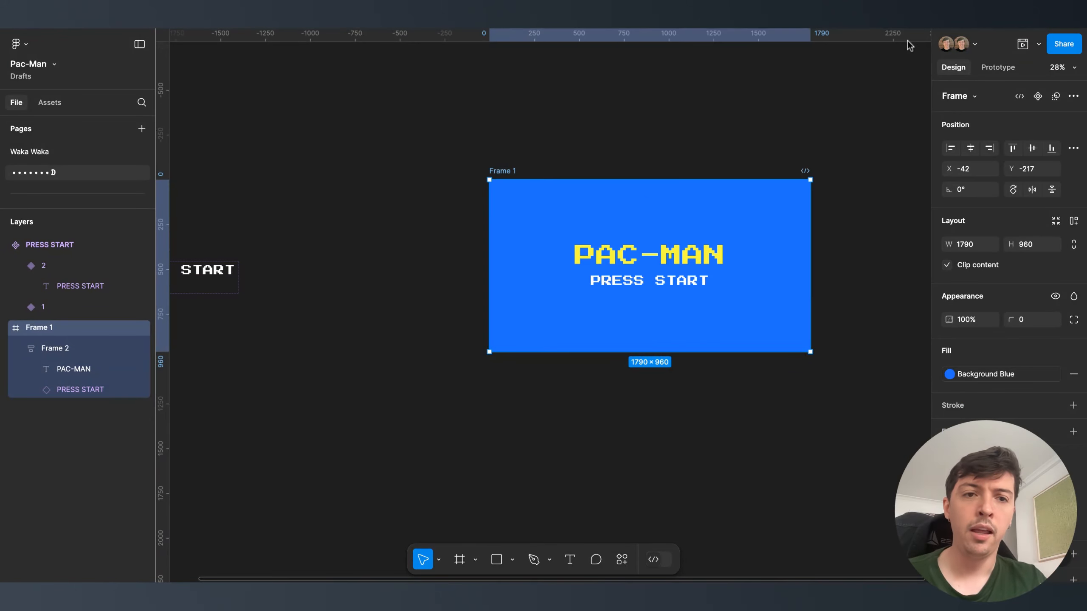
click(387, 144)
click(122, 151)
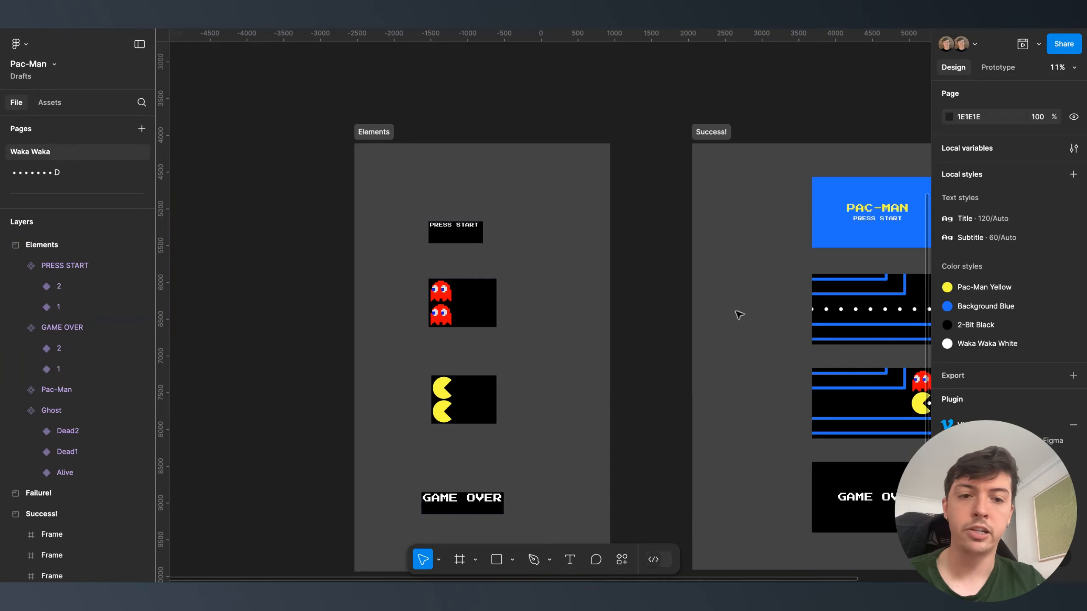
- Draw a 300×300 circle filled with the Pac-Man Yellow colour style
scroll(570, 316, right, 5)
scroll(565, 316, left, 3)
scroll(509, 297, left, 2)
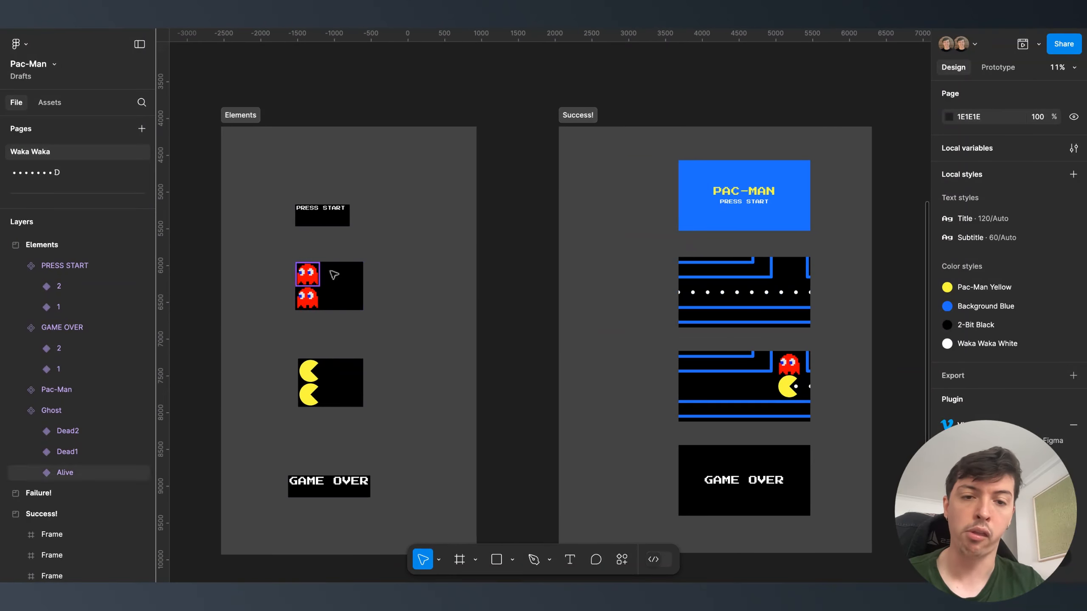
click(87, 176)
scroll(519, 252, down, 3)
scroll(519, 252, left, 5)
key(o)
click(473, 370)
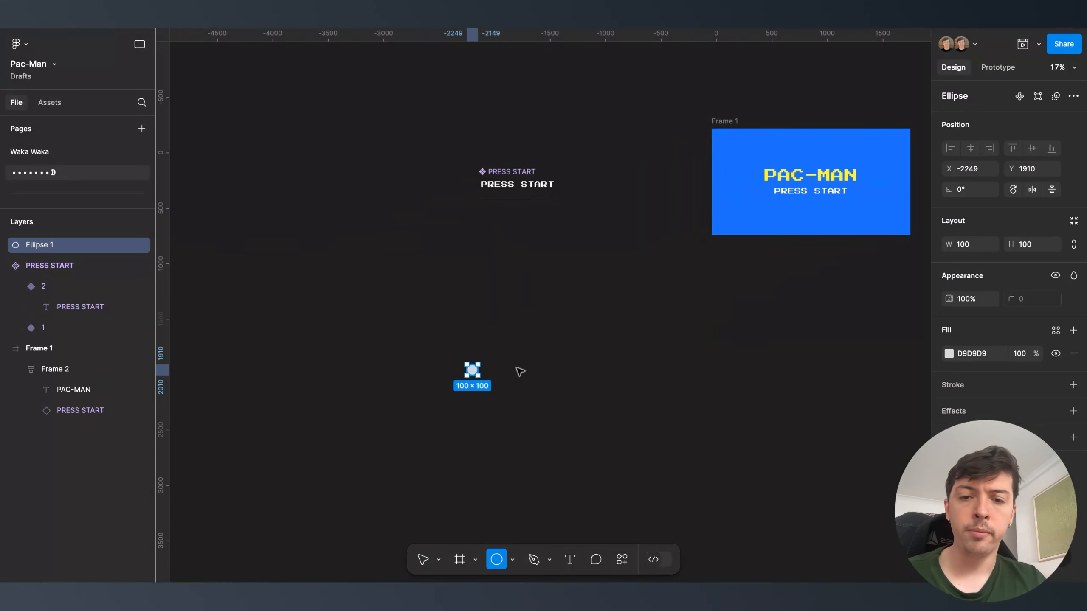
click(1074, 245)
click(968, 247)
text(300)
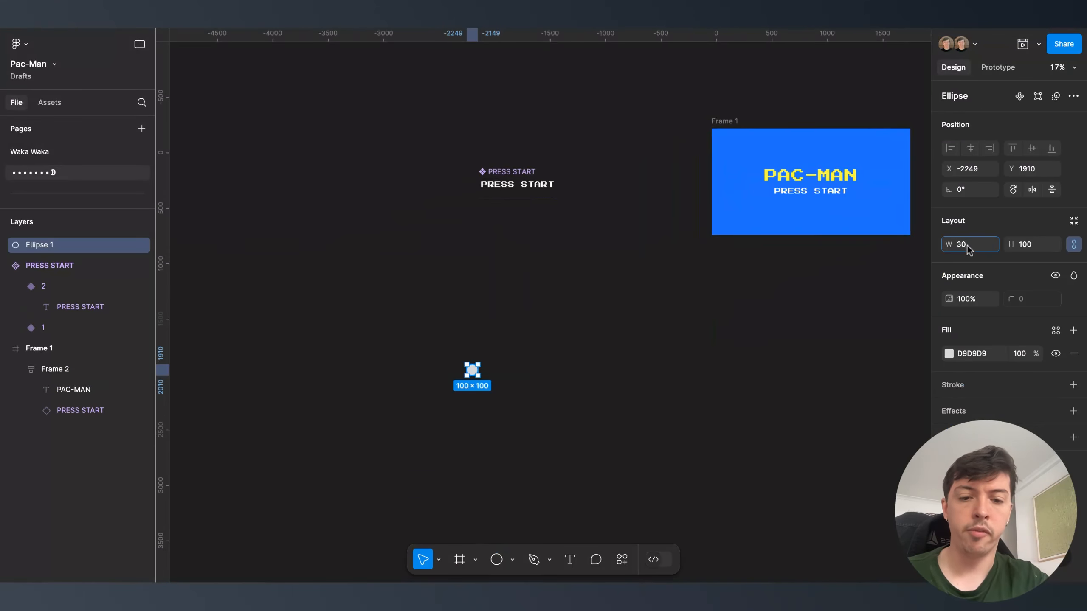
key(Return)
click(1056, 330)
click(858, 390)
- Cut a mouth into the circle with a 75% arc sweep starting at 45°
scroll(464, 400, up, 5)
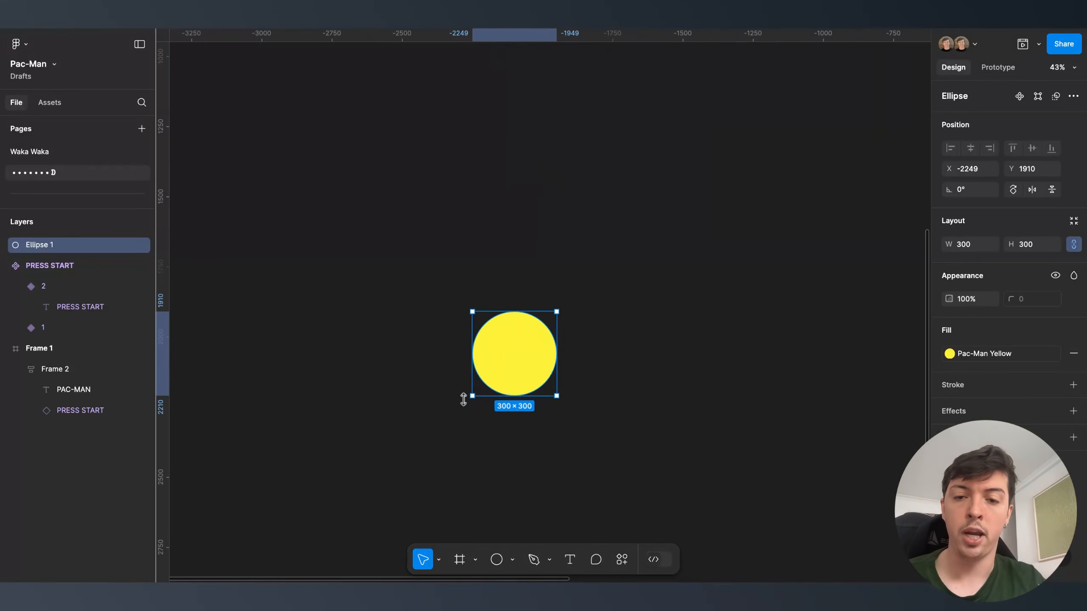
scroll(509, 277, up, 2)
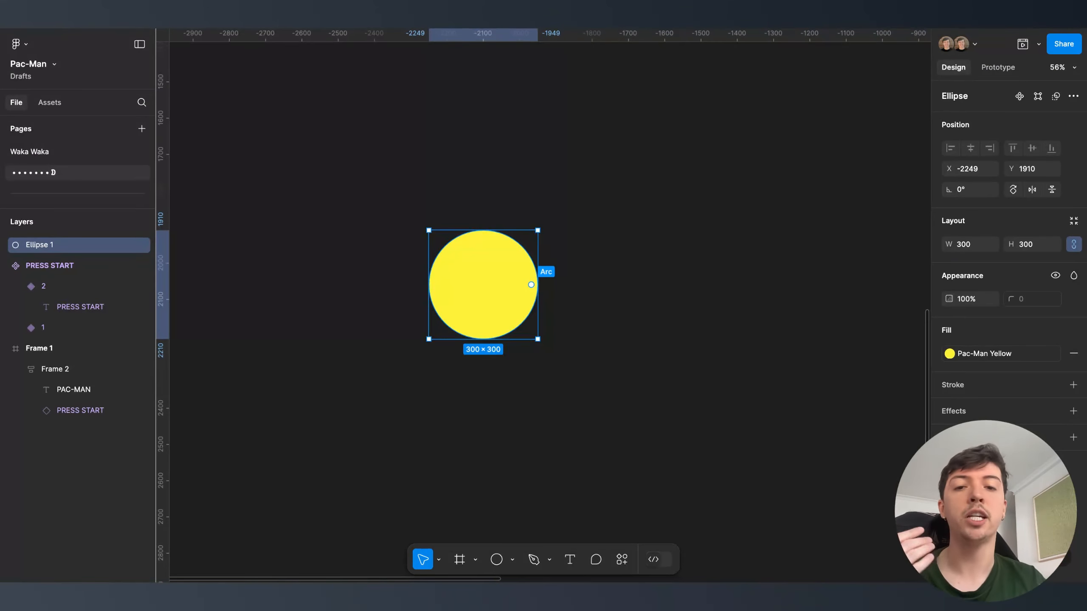
drag(531, 285, 506, 248)
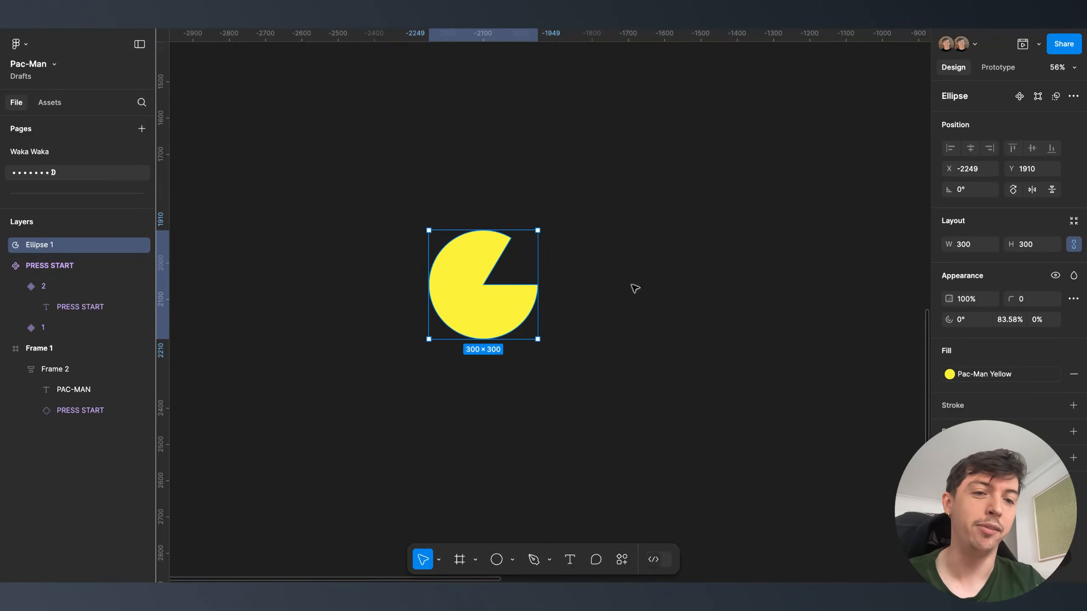
click(966, 320)
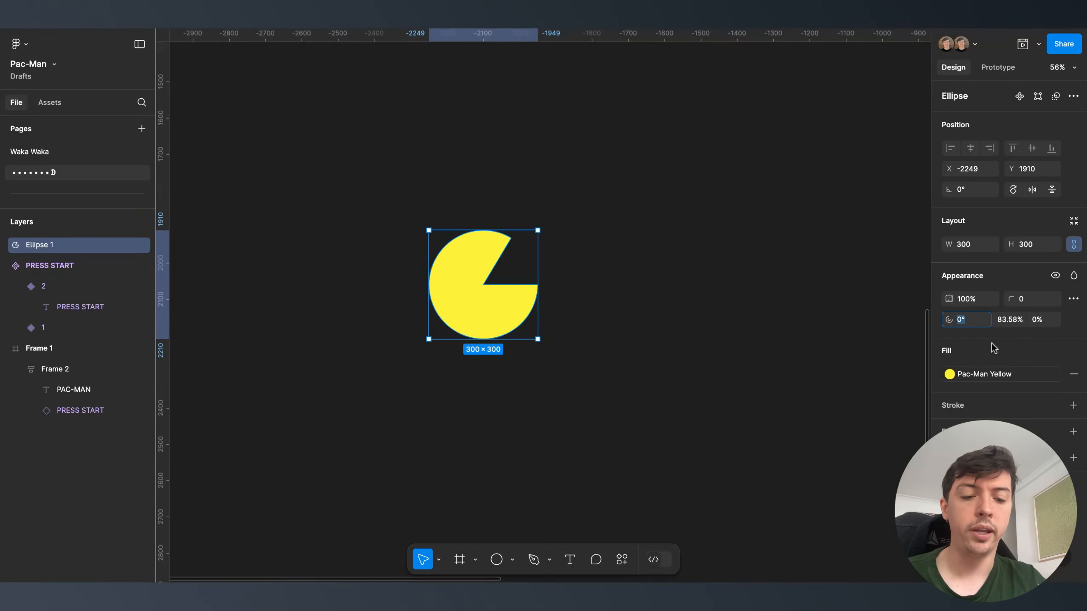
key(Tab)
text(75)
key(Return)
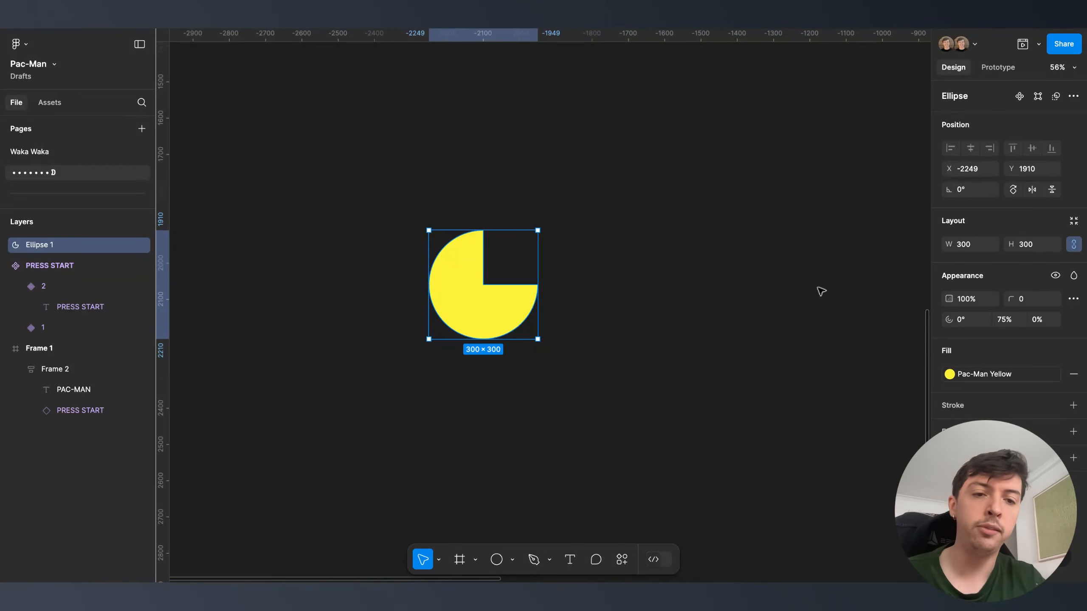
click(972, 320)
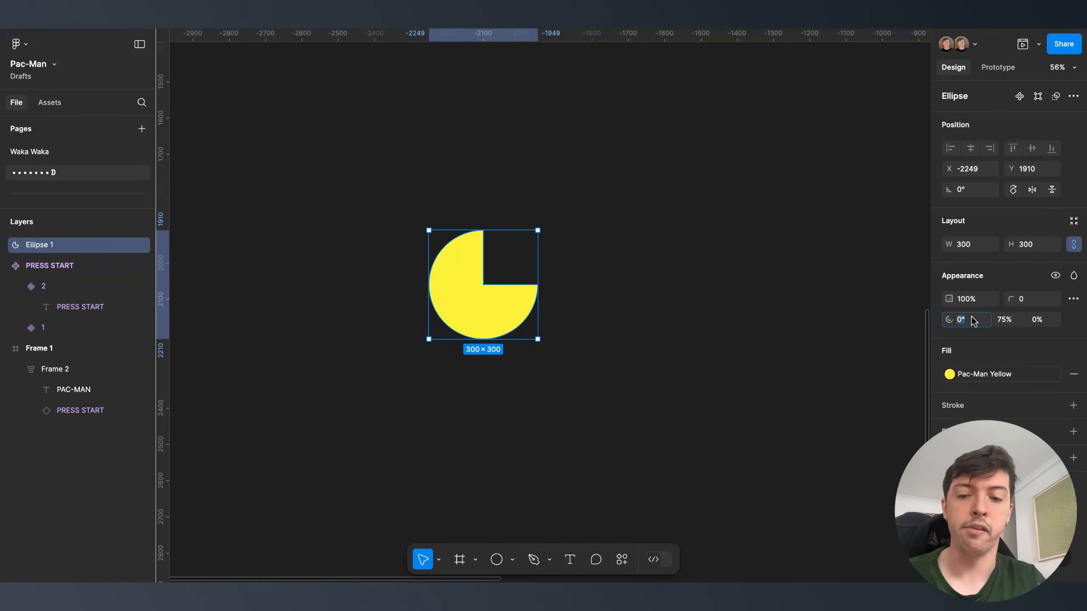
text(45)
key(Return)
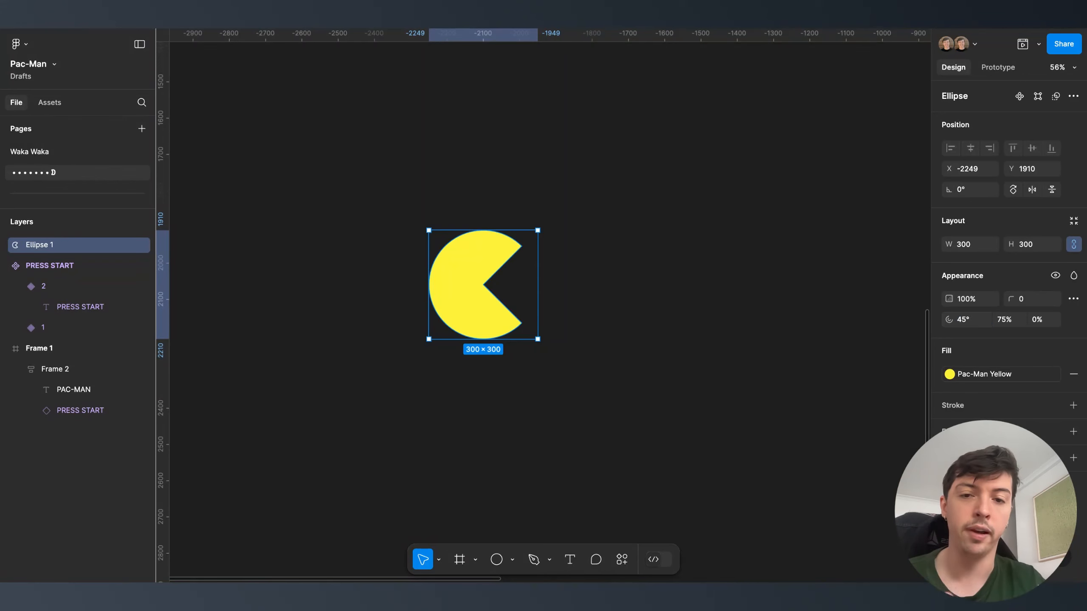
- Rename the circle layer to Pac-Man
double_click(19, 245)
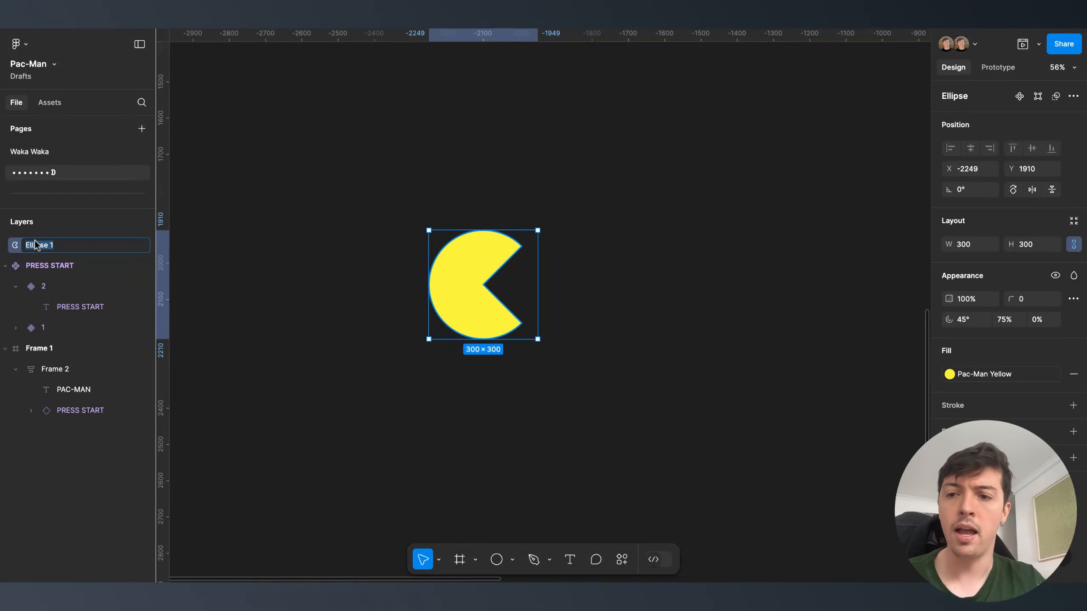
text(Pac-Man)
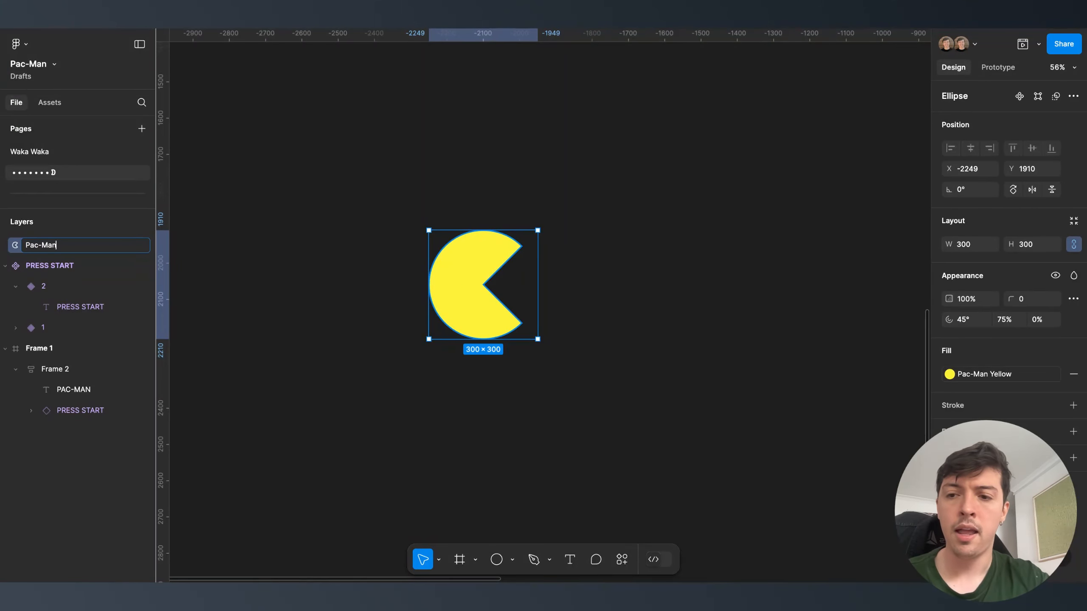
key(Return)
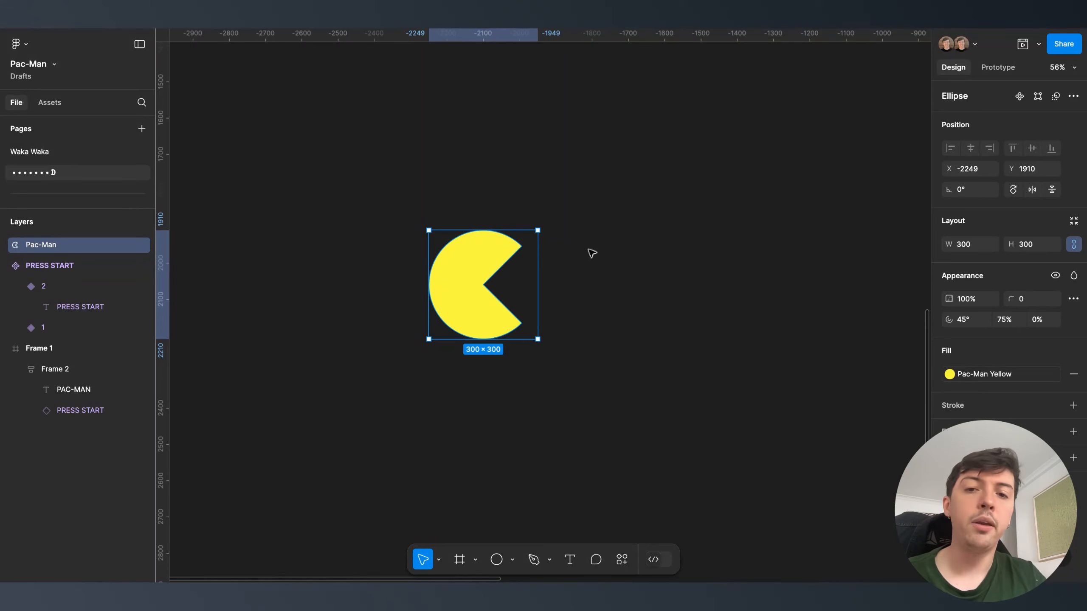
- Turn the Pac-Man shape into a component with a variant property named Frame
right_click(490, 275)
click(529, 409)
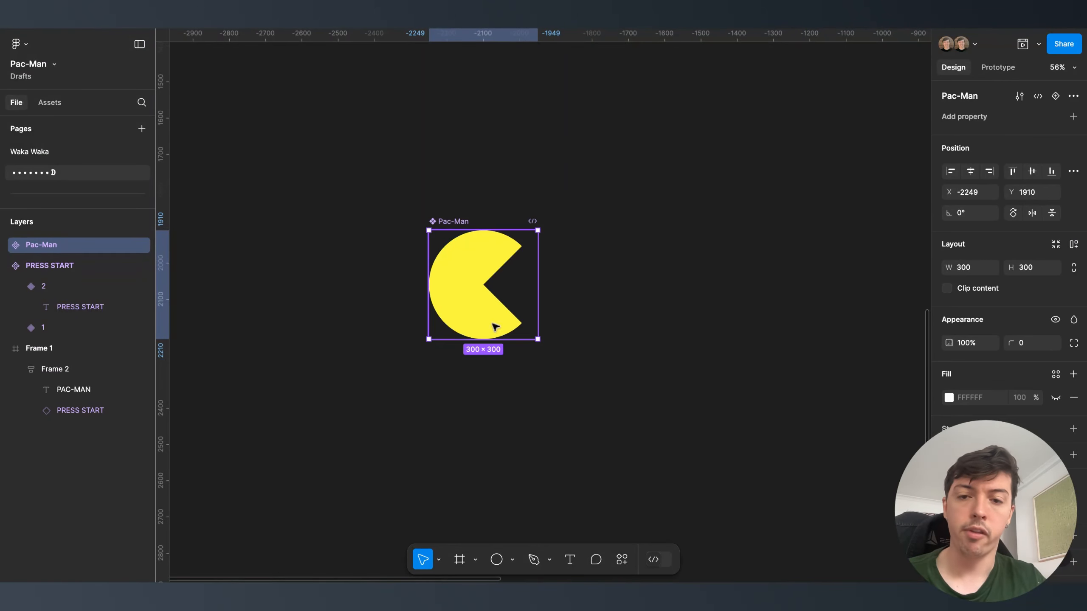
click(1073, 117)
click(1000, 157)
double_click(972, 138)
text(Frame)
key(Return)
- Set the Frame value to 1 and add a second Pac-Man variant
click(1057, 137)
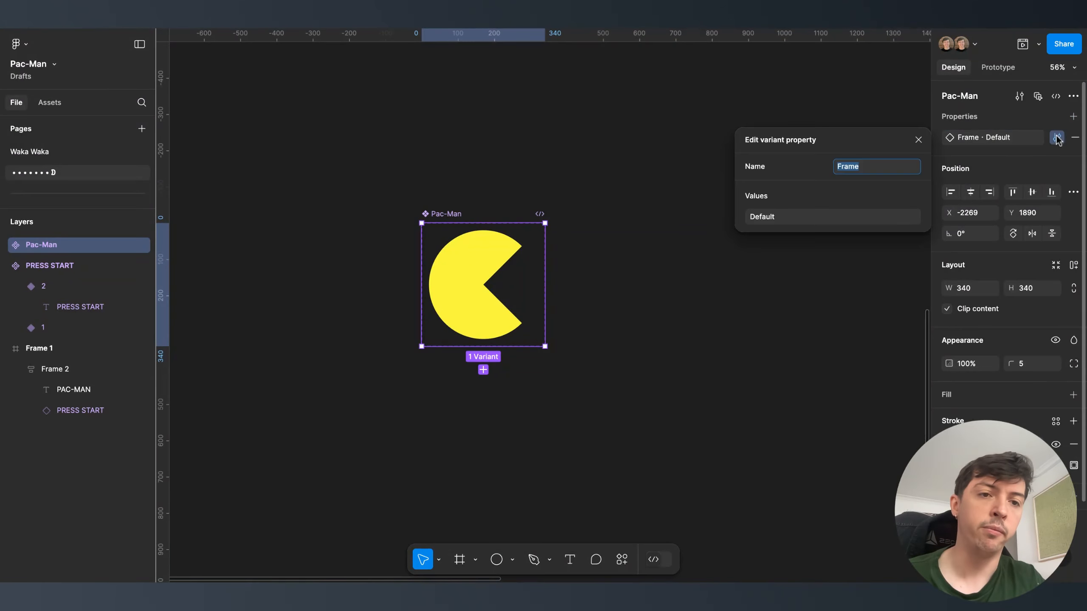
click(845, 217)
text(1)
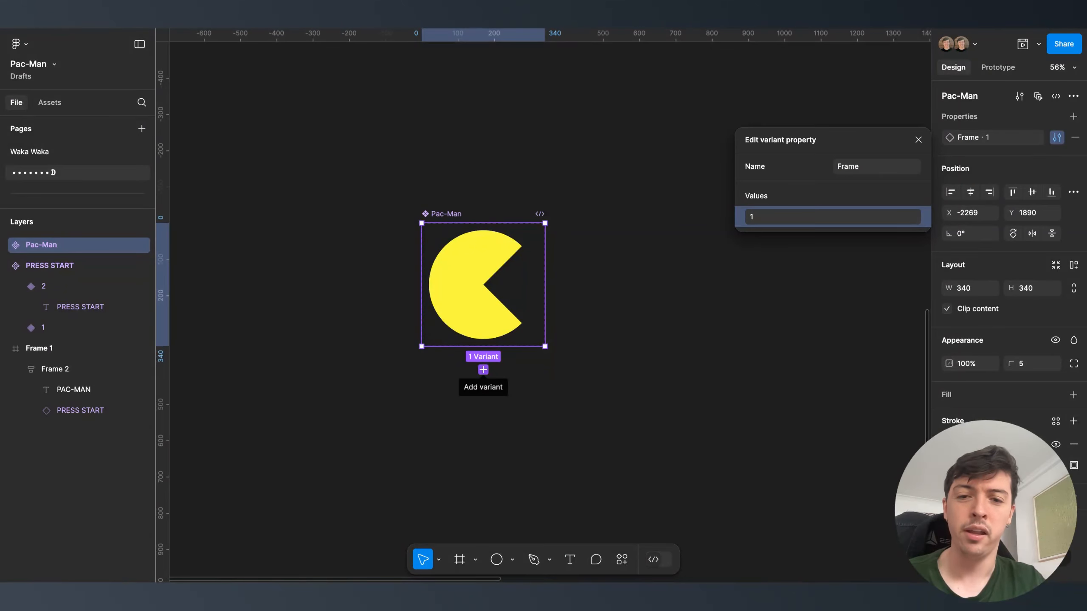
click(483, 369)
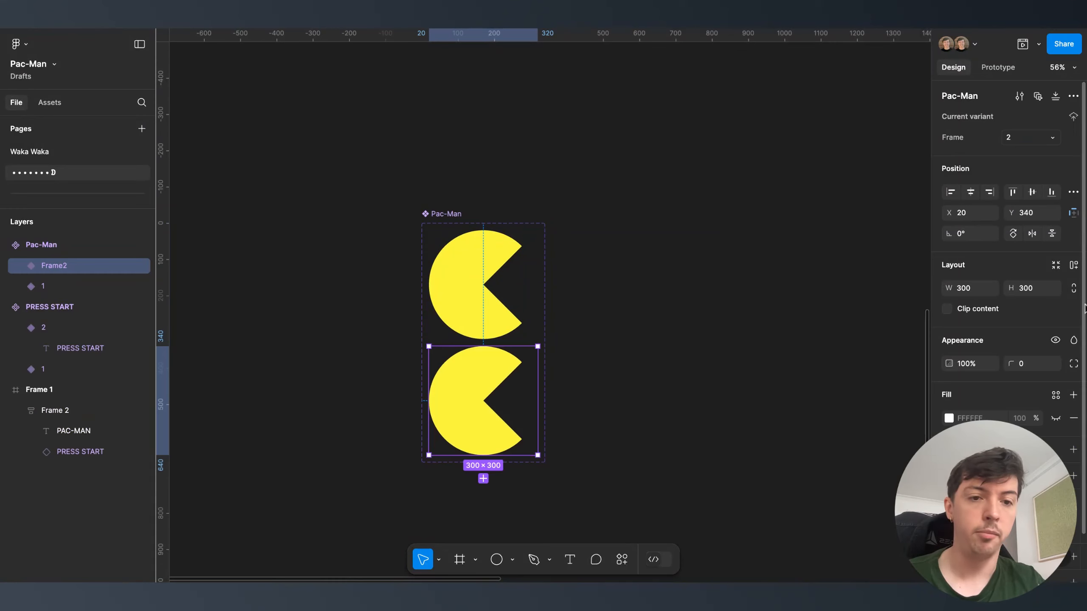
- Set the lower variant's arc start to 22.5° (45/2) and sweep to 87.5%
double_click(459, 392)
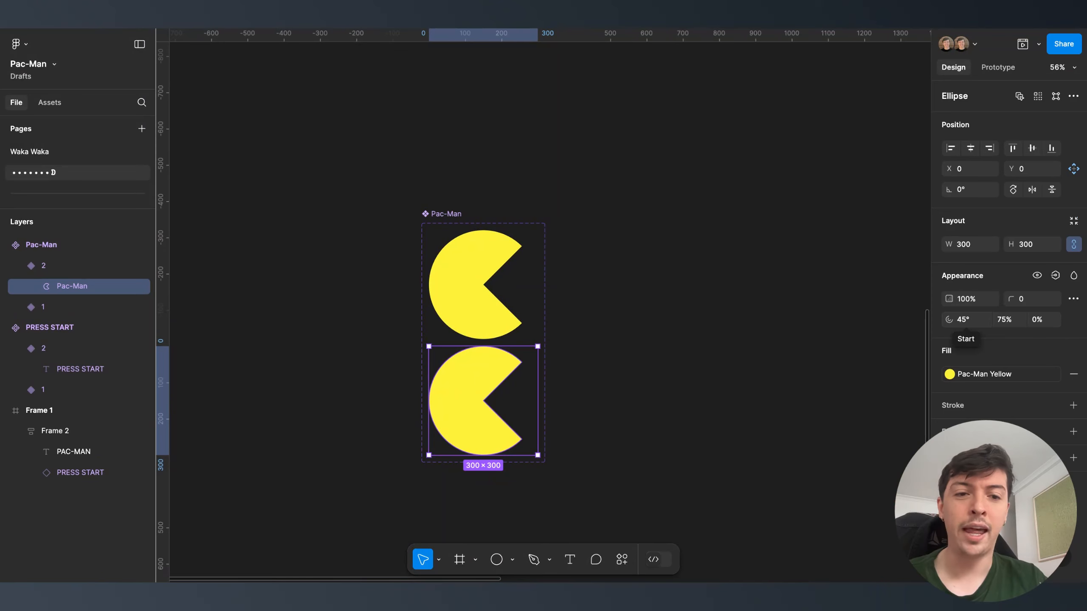
click(964, 320)
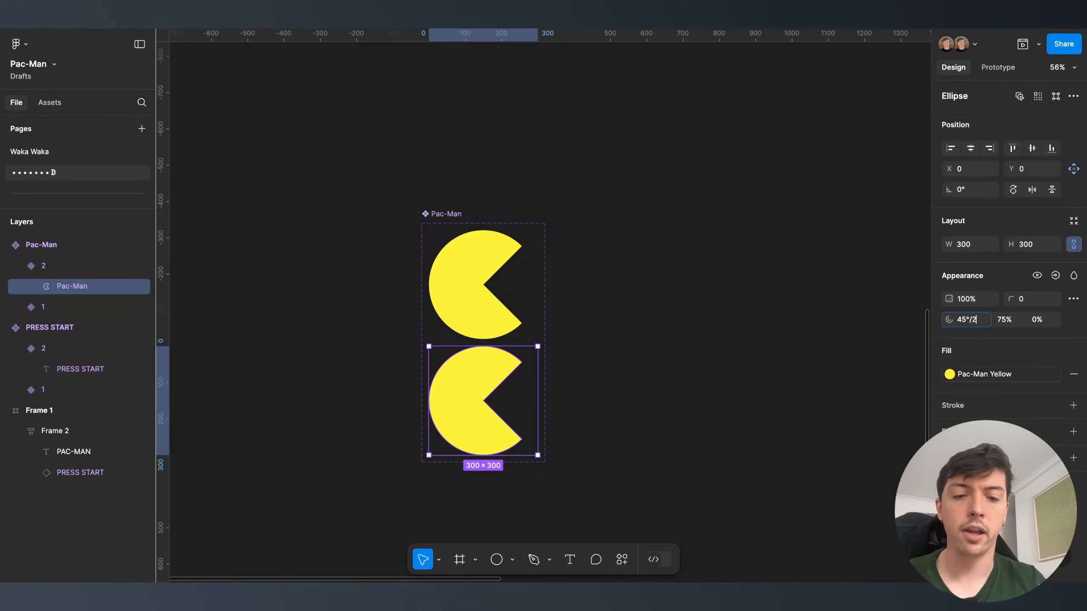
text(/2)
key(Return)
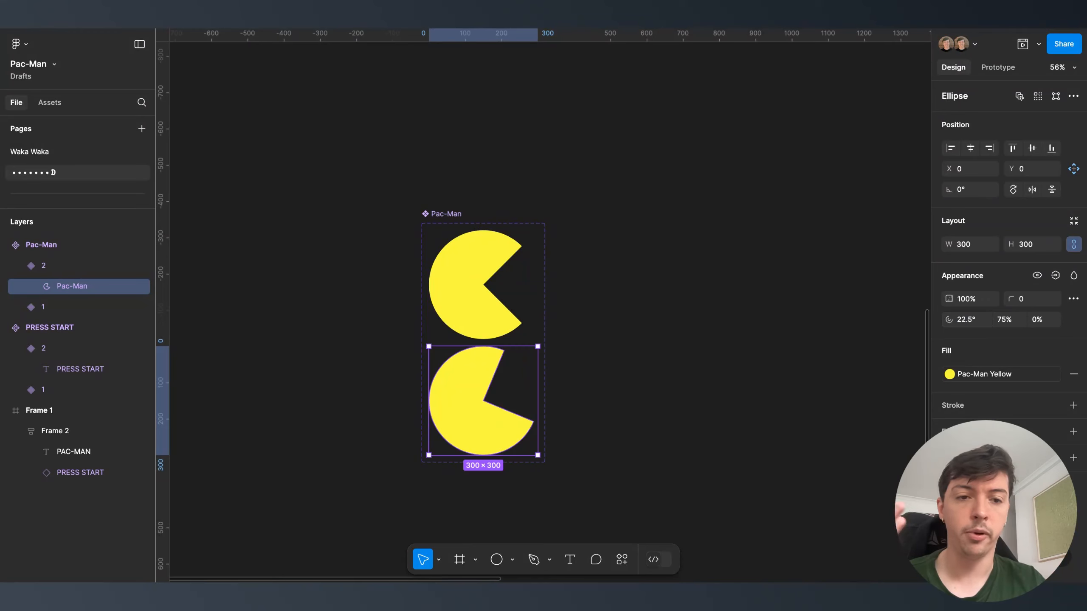
click(1014, 321)
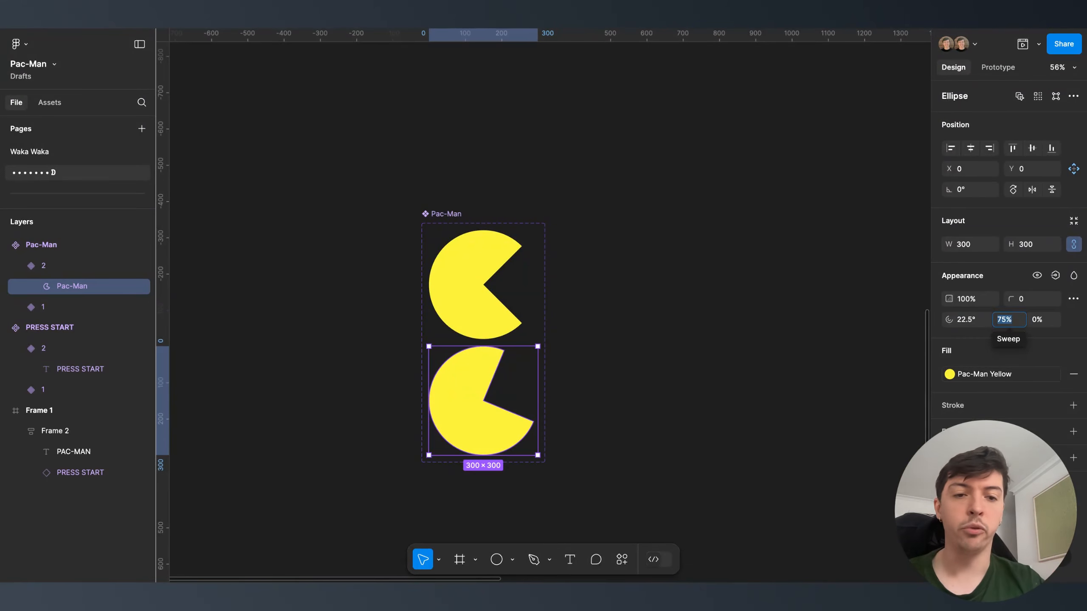
text(87.5)
key(Return)
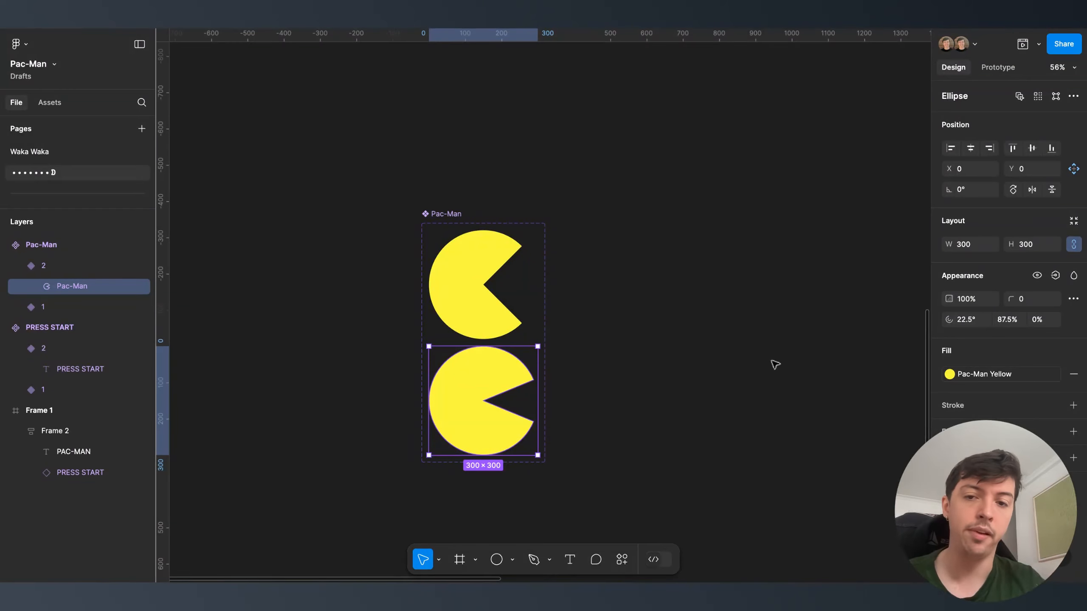
- Add a third Pac-Man variant below the second one
click(660, 382)
scroll(660, 382, down, 1)
click(504, 358)
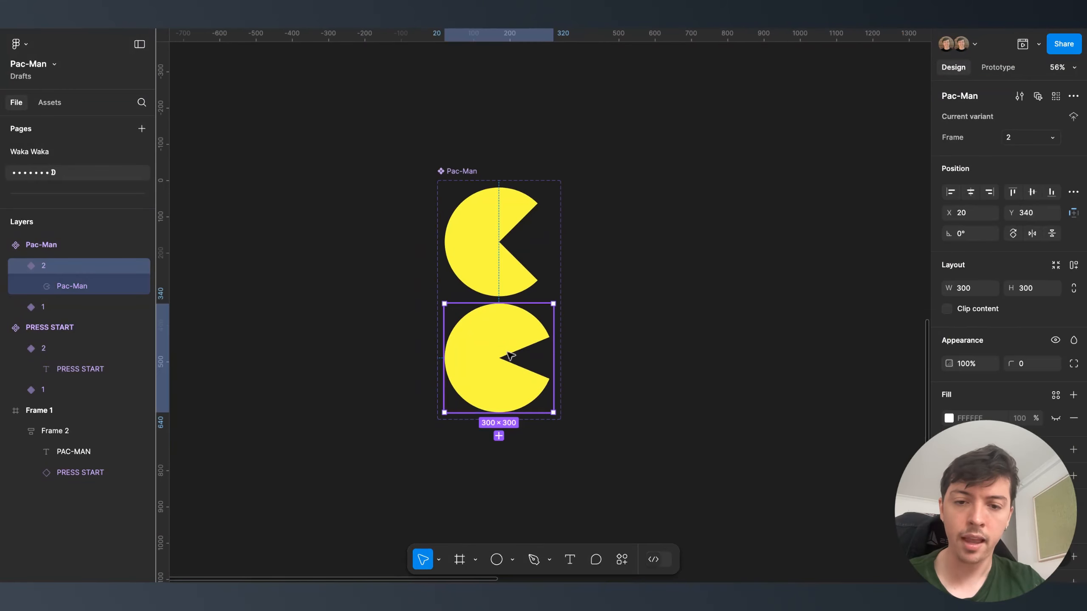
click(498, 436)
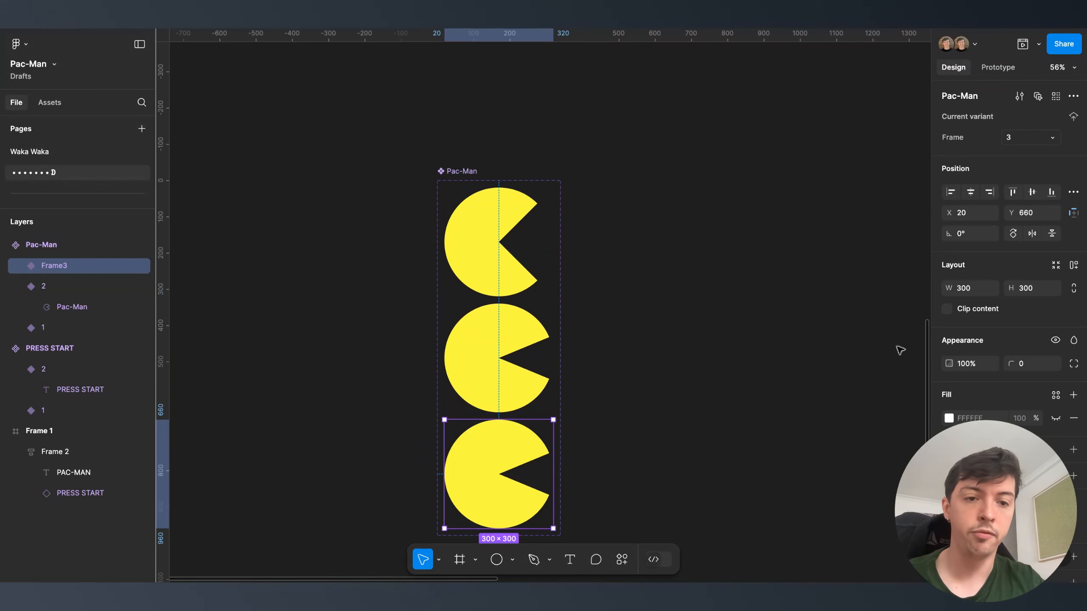
- Close the third variant's mouth with arc start 0° and sweep 100%
double_click(486, 451)
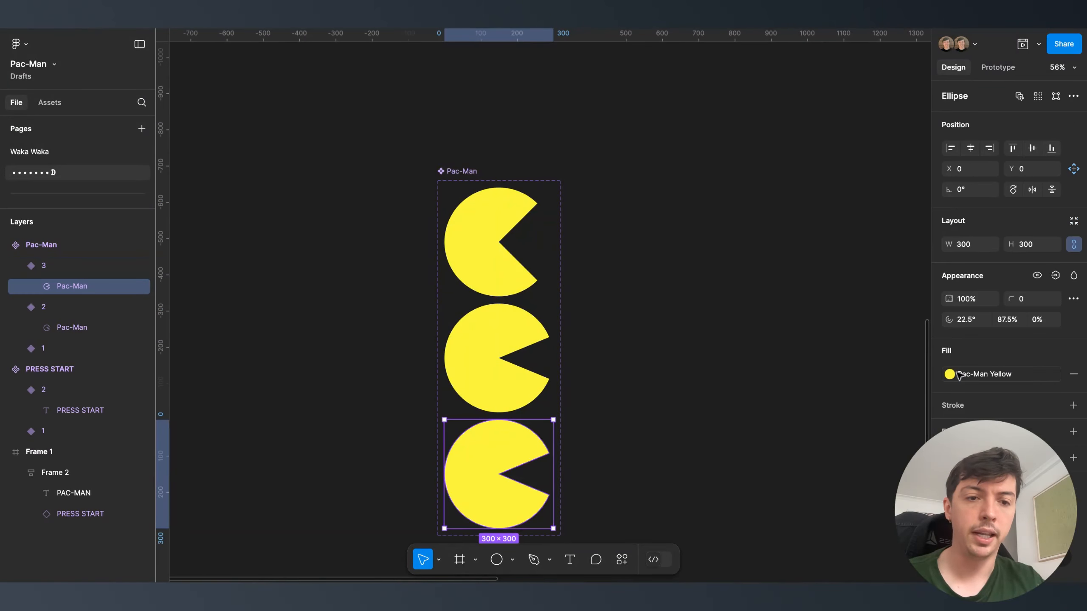
click(965, 319)
text(0)
key(Tab)
text(100)
key(Return)
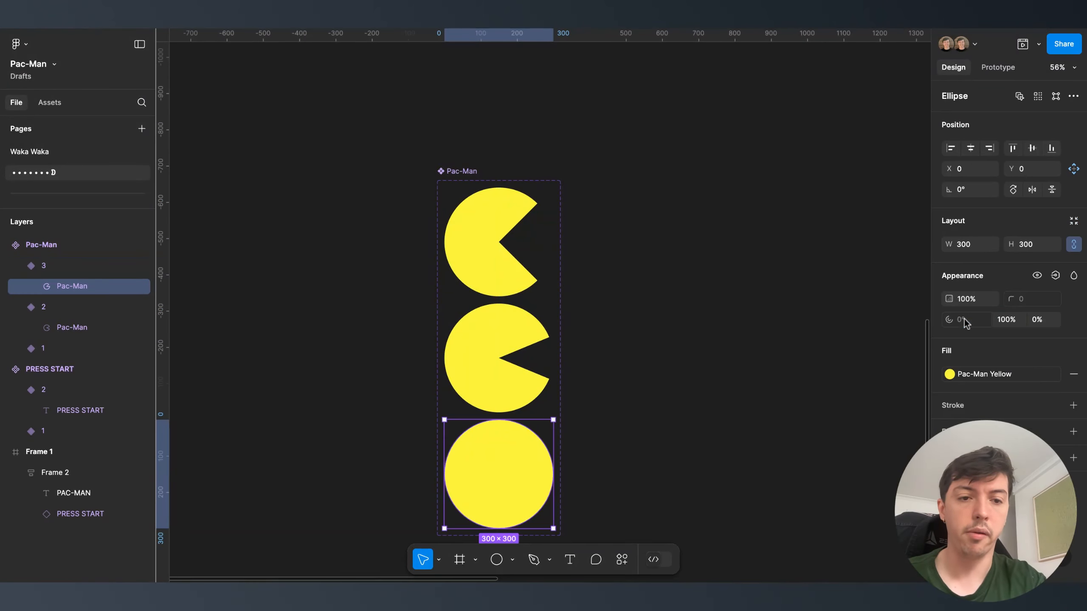
click(646, 403)
ctrl+scroll(646, 403, down, 3)
scroll(644, 404, right, 3)
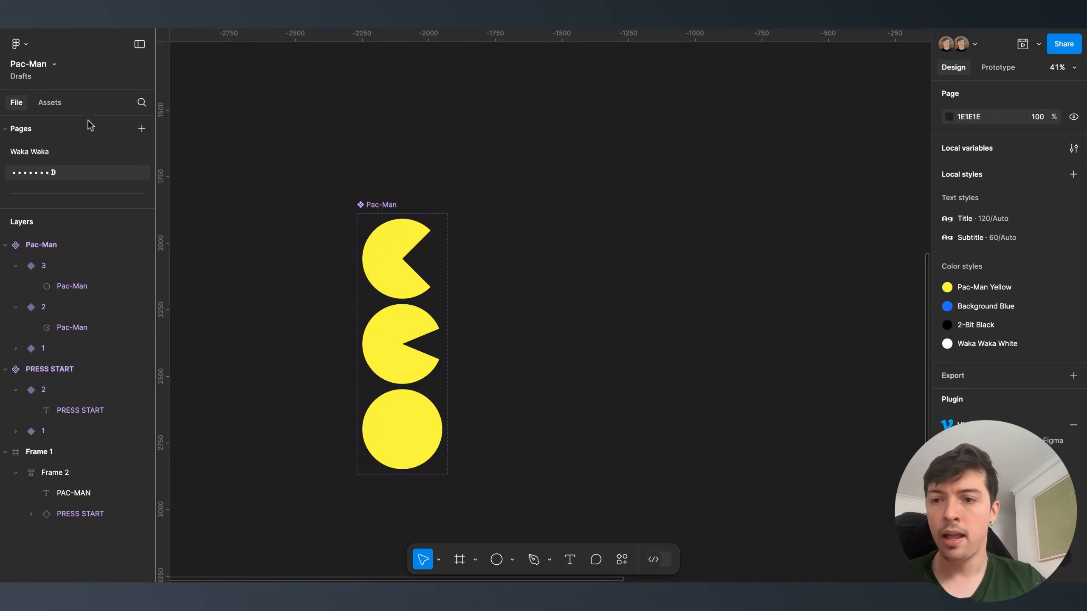
- On the Waka Waka page, select the Frame1 Pac-Man variant in Prototype mode
click(70, 151)
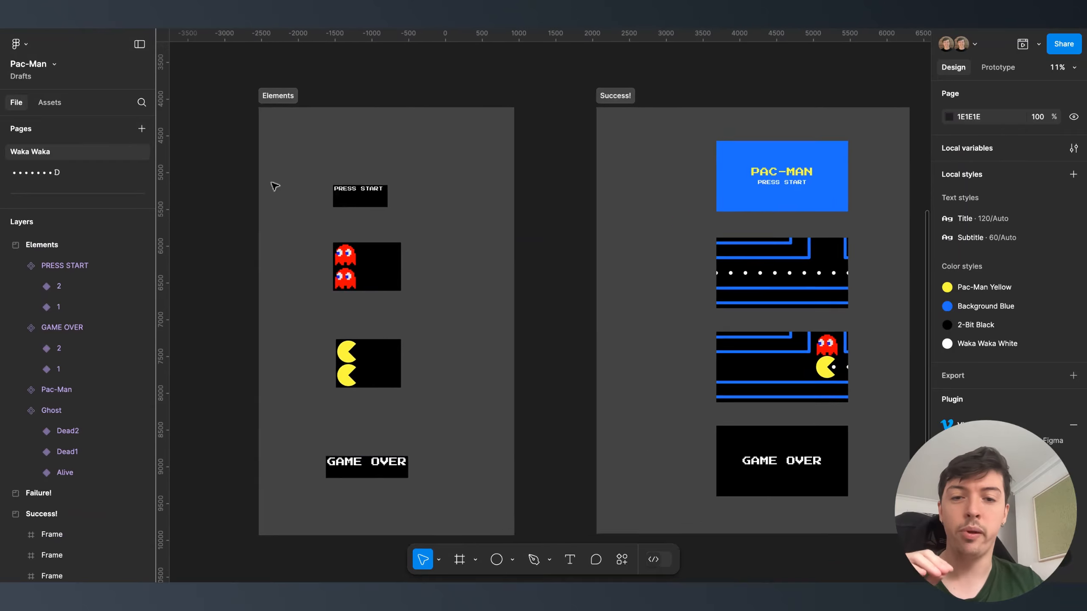
scroll(273, 186, up, 10)
ctrl+scroll(392, 335, up, 3)
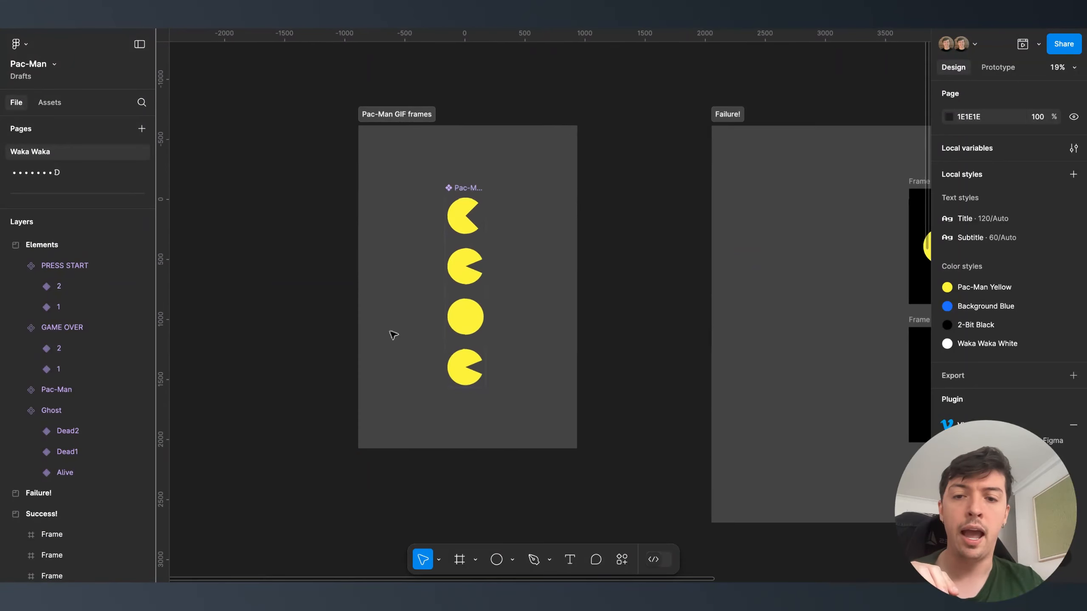
ctrl+scroll(473, 243, up, 3)
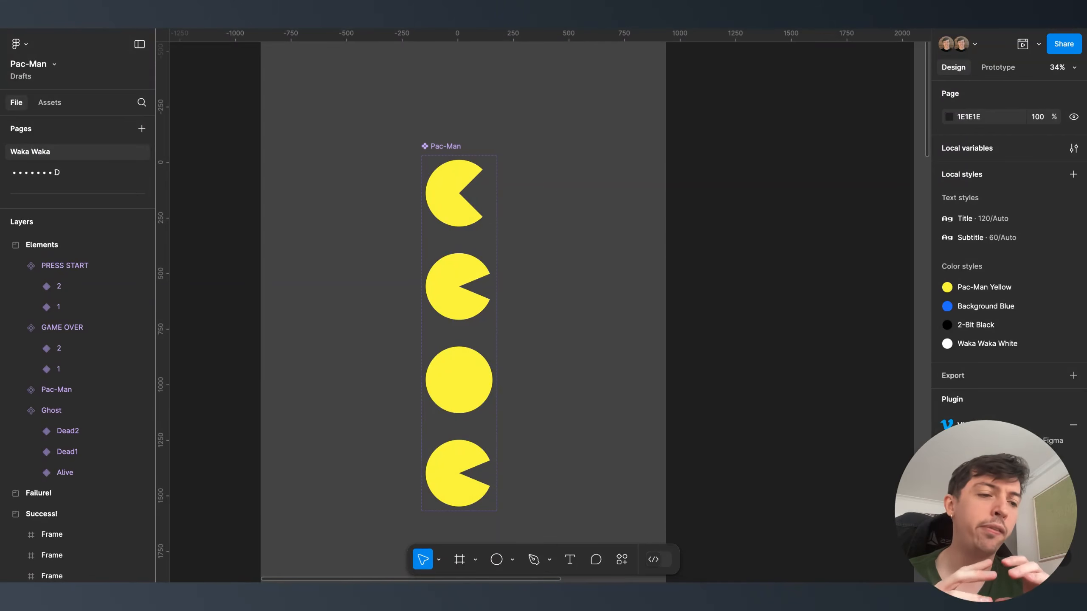
click(450, 193)
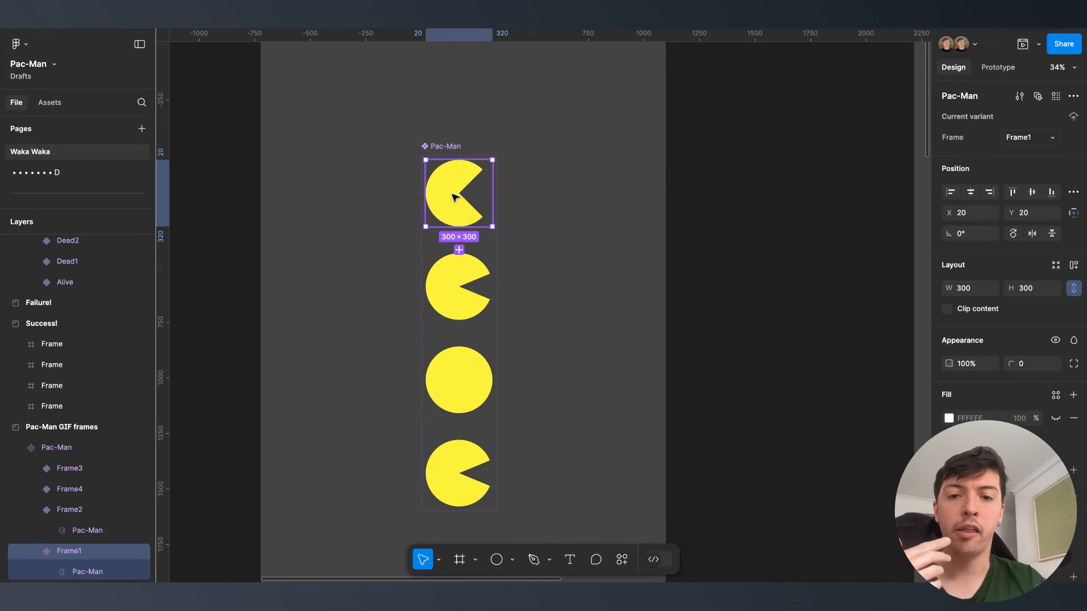
click(998, 67)
scroll(434, 262, up, 5)
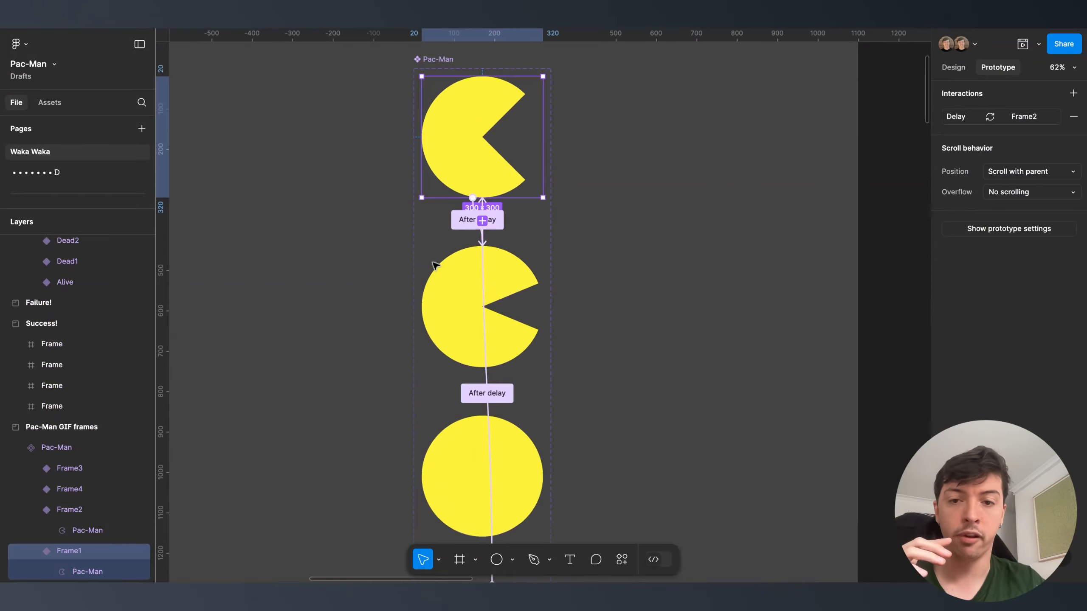
scroll(458, 222, down, 5)
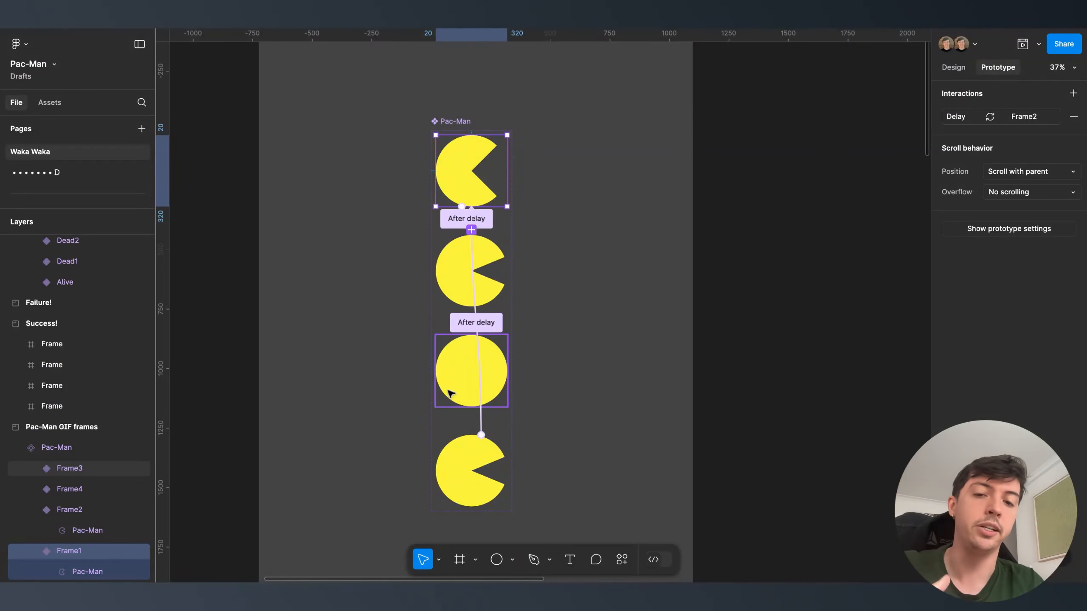
scroll(445, 393, down, 3)
scroll(446, 394, right, 15)
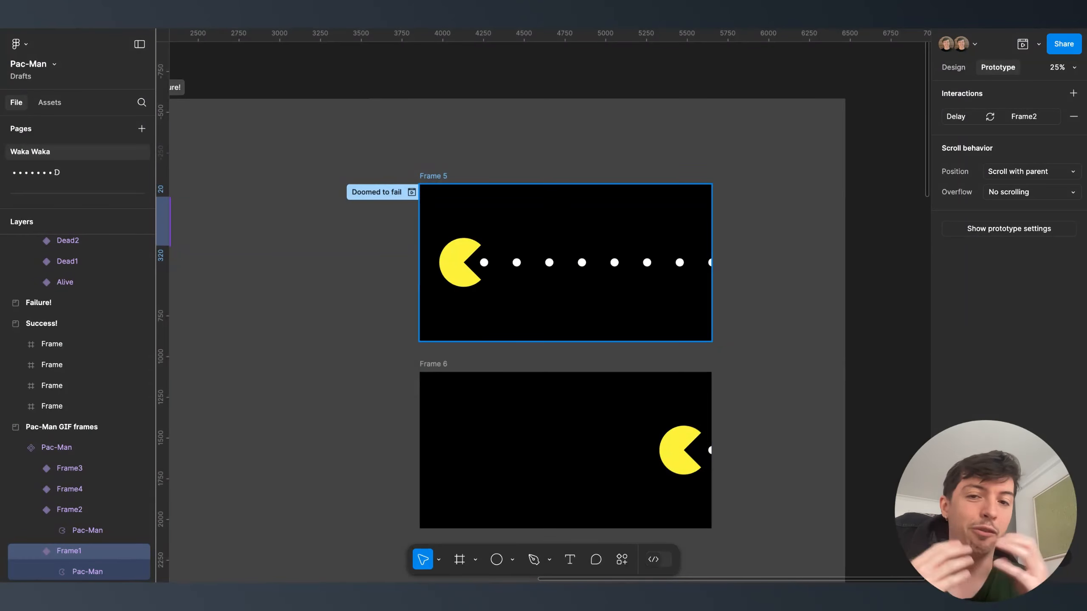
- Preview the Doomed to fail flow from Frame 5, advancing to Frame 6
click(453, 308)
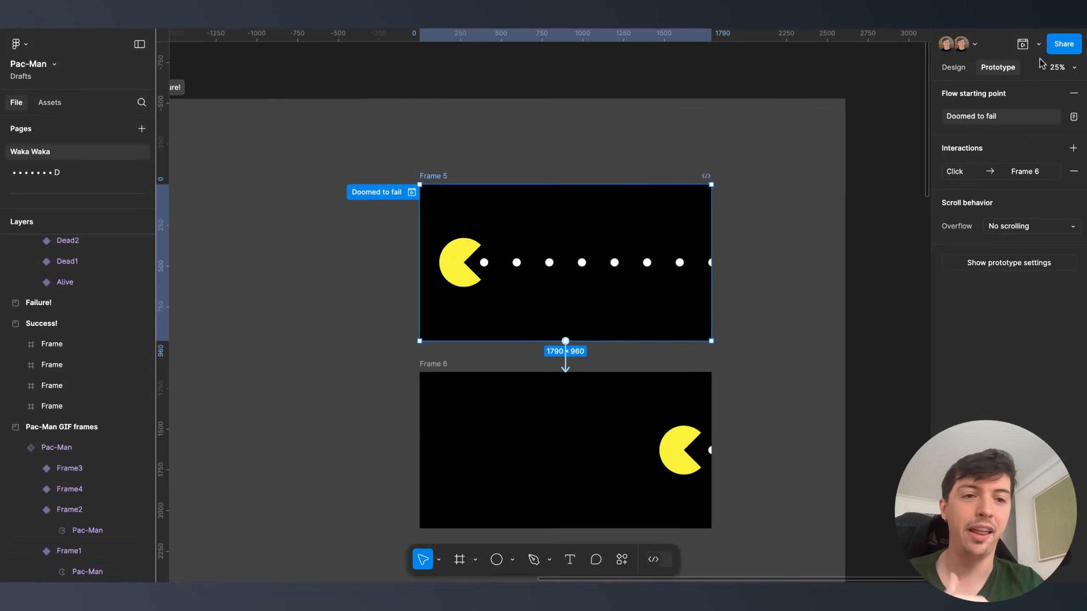
click(1023, 44)
drag(773, 46, 673, 88)
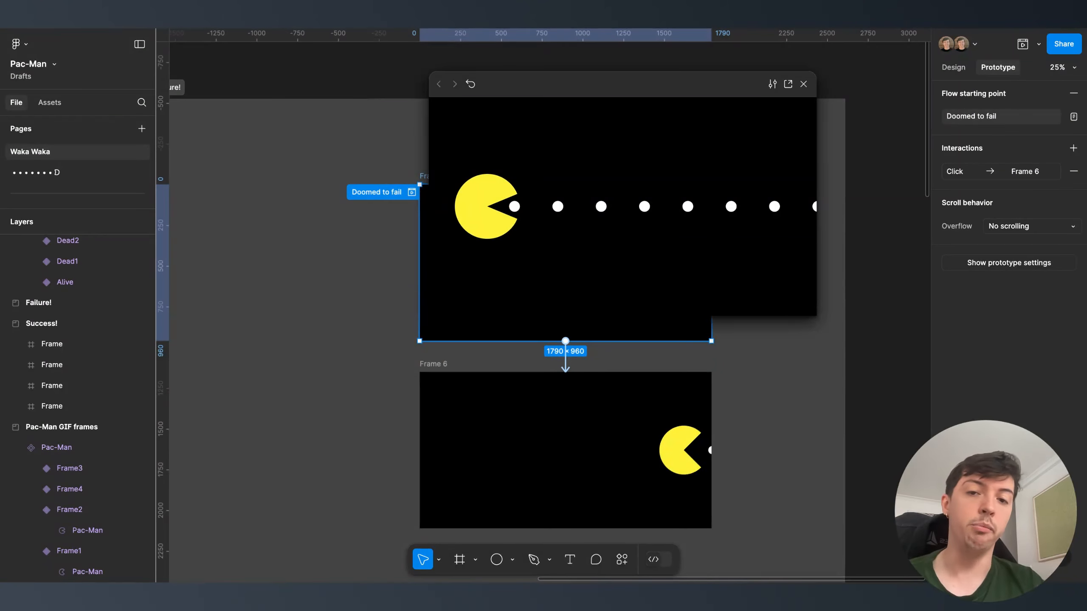
click(634, 284)
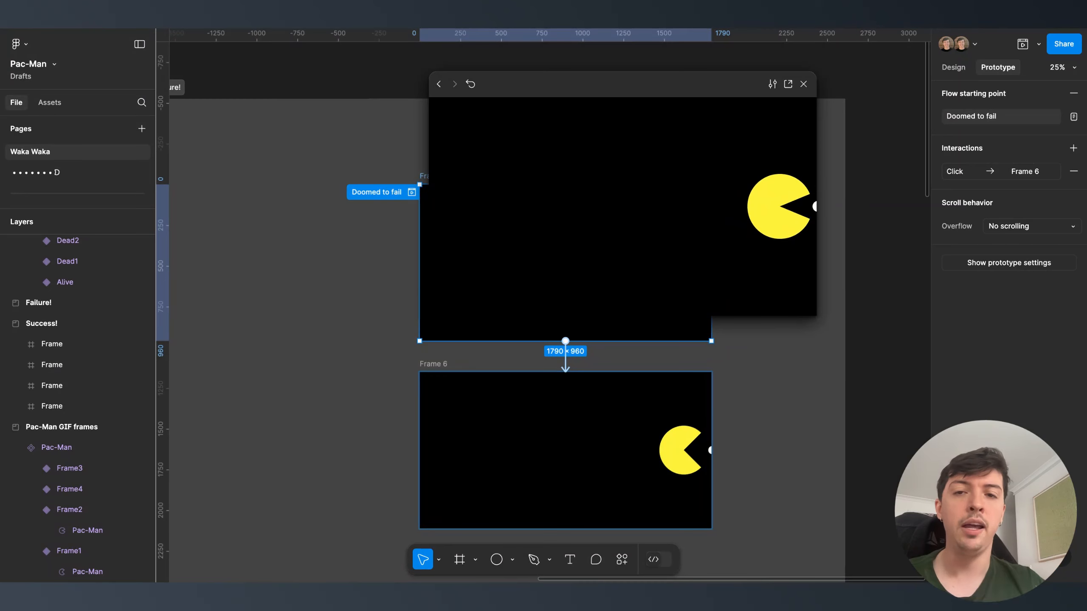
click(804, 84)
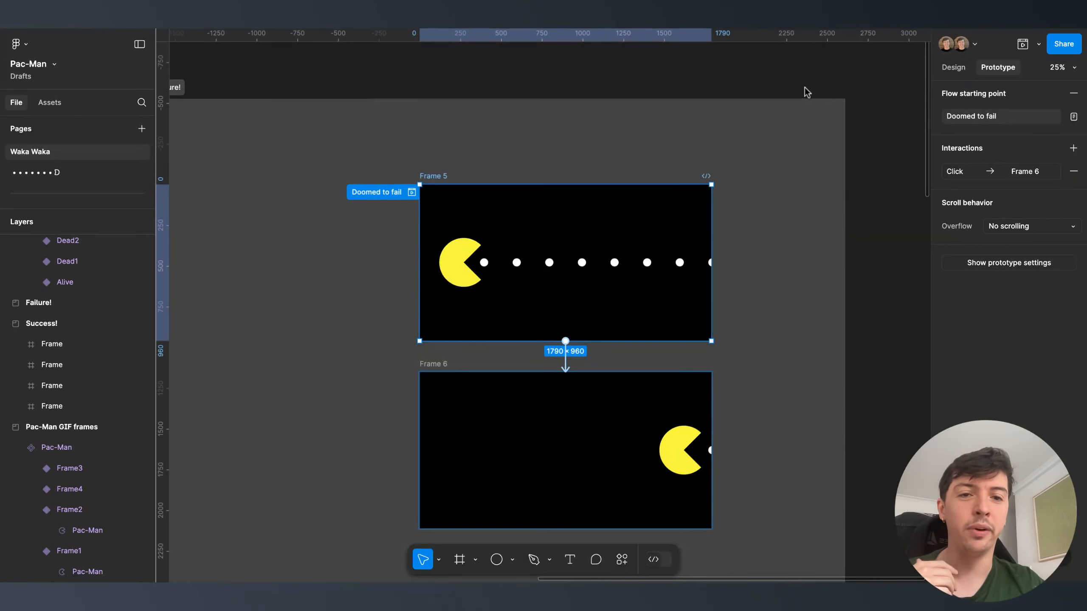
- Preview the Waka Waka flow, advancing from the start screen to the maze
scroll(806, 92, down, 5)
scroll(659, 437, down, 3)
scroll(626, 313, up, 3)
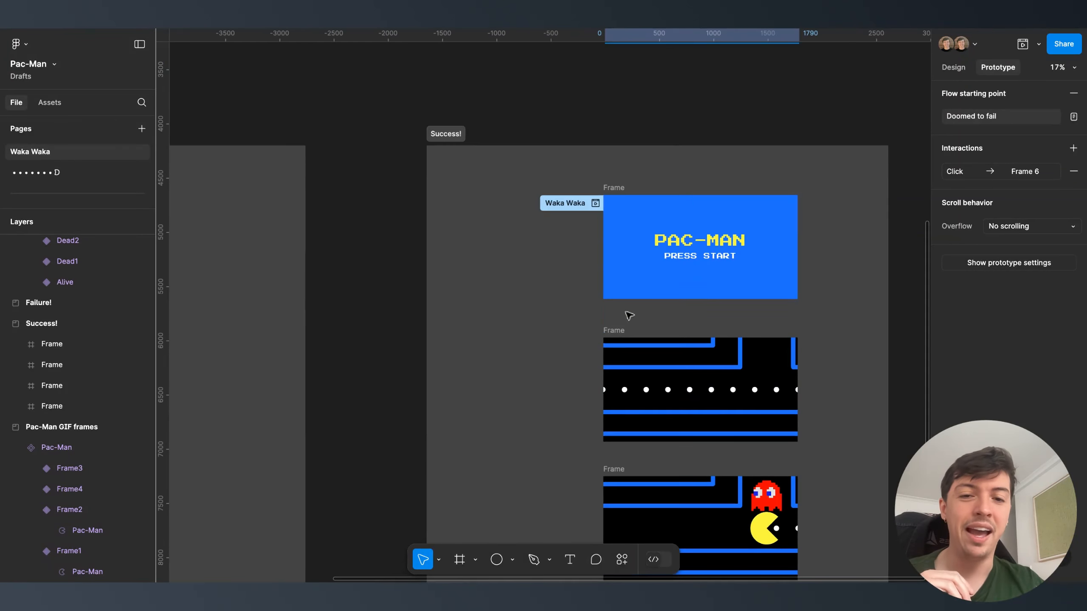
click(629, 282)
click(1022, 44)
click(667, 223)
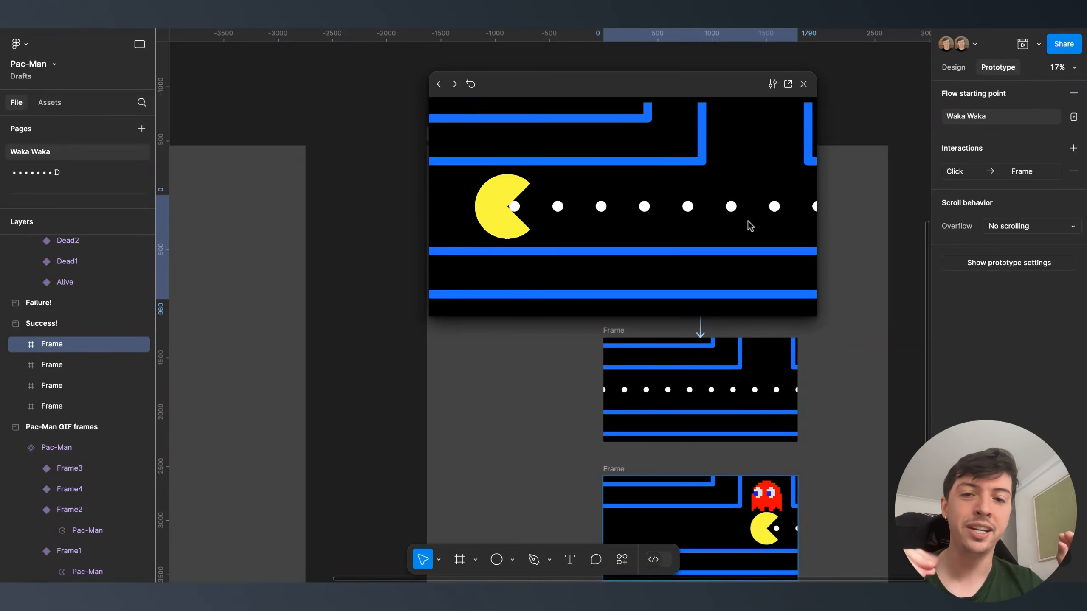
click(803, 84)
click(56, 173)
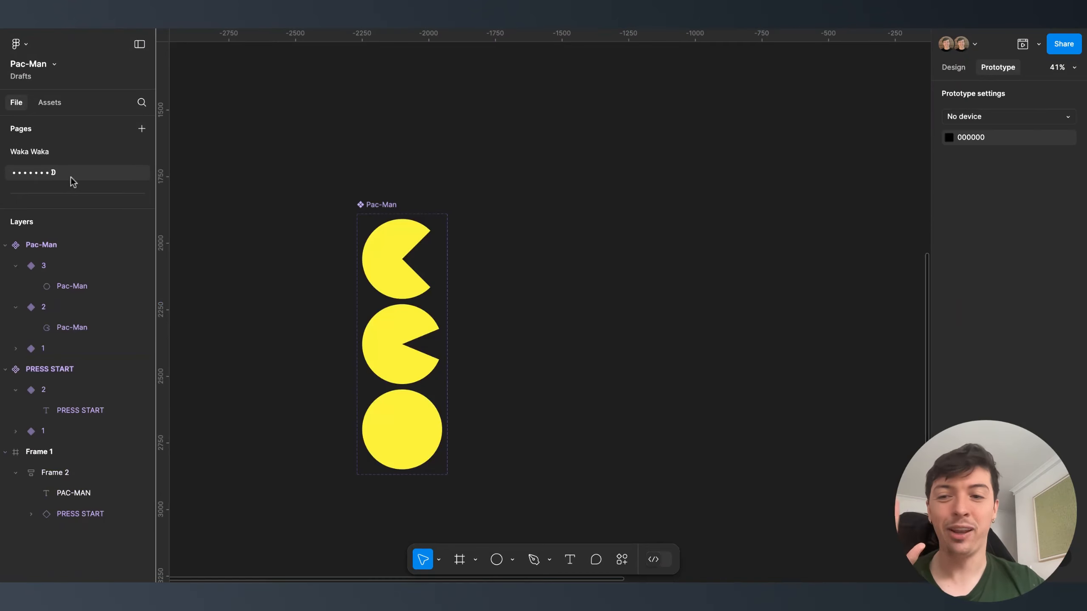
scroll(325, 195, down, 5)
drag(257, 427, 457, 216)
click(954, 69)
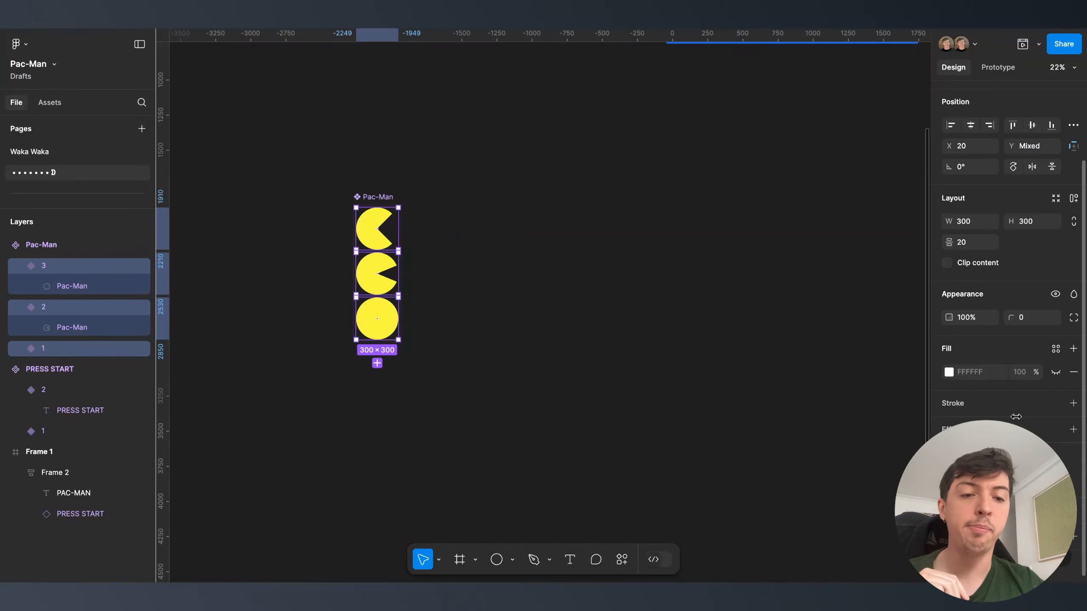
click(597, 349)
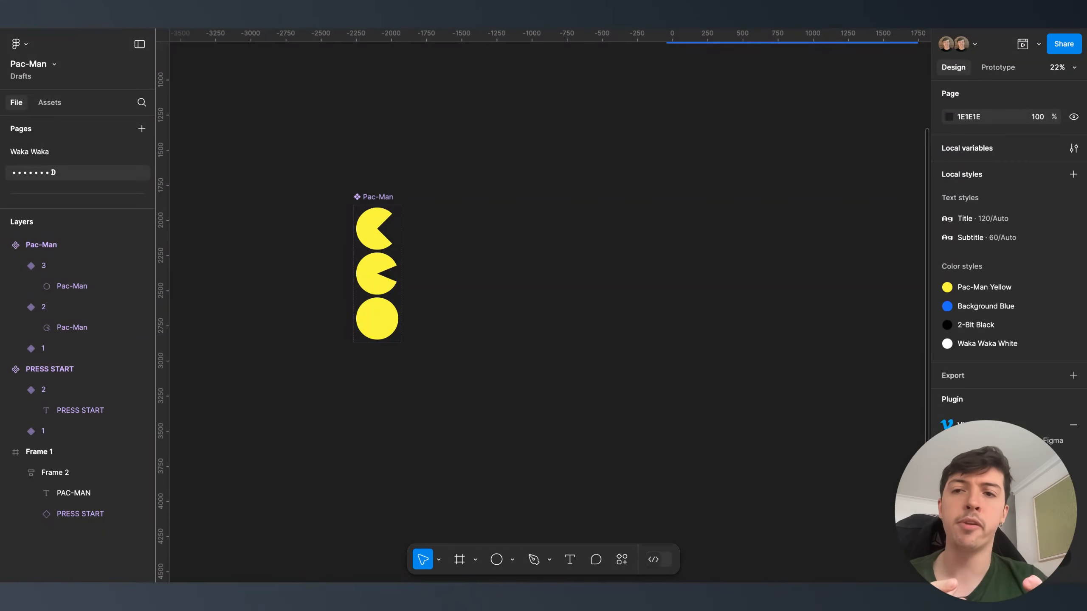
click(30, 152)
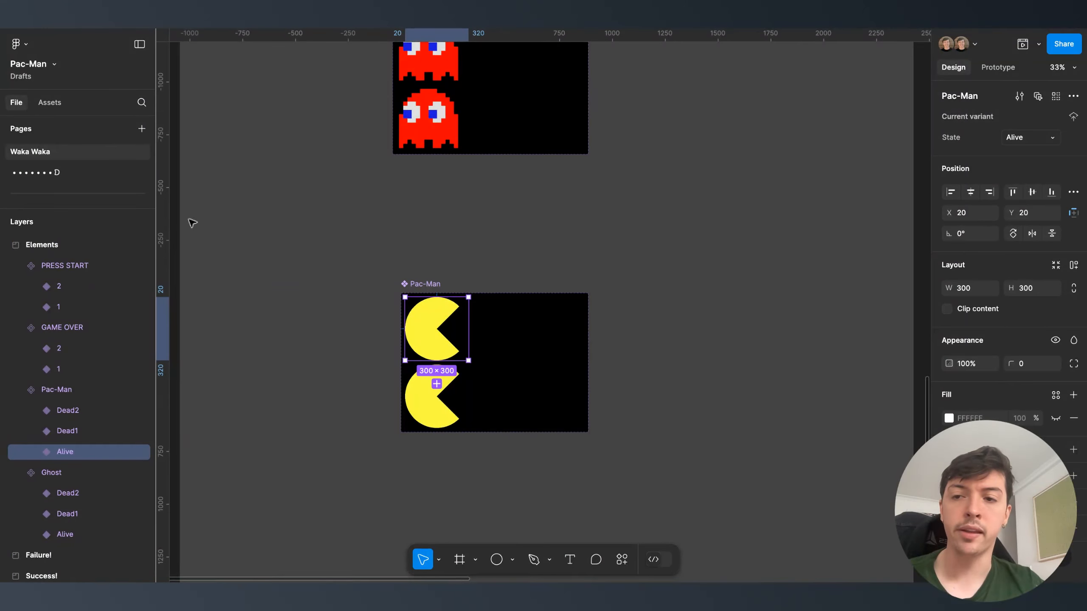
click(90, 173)
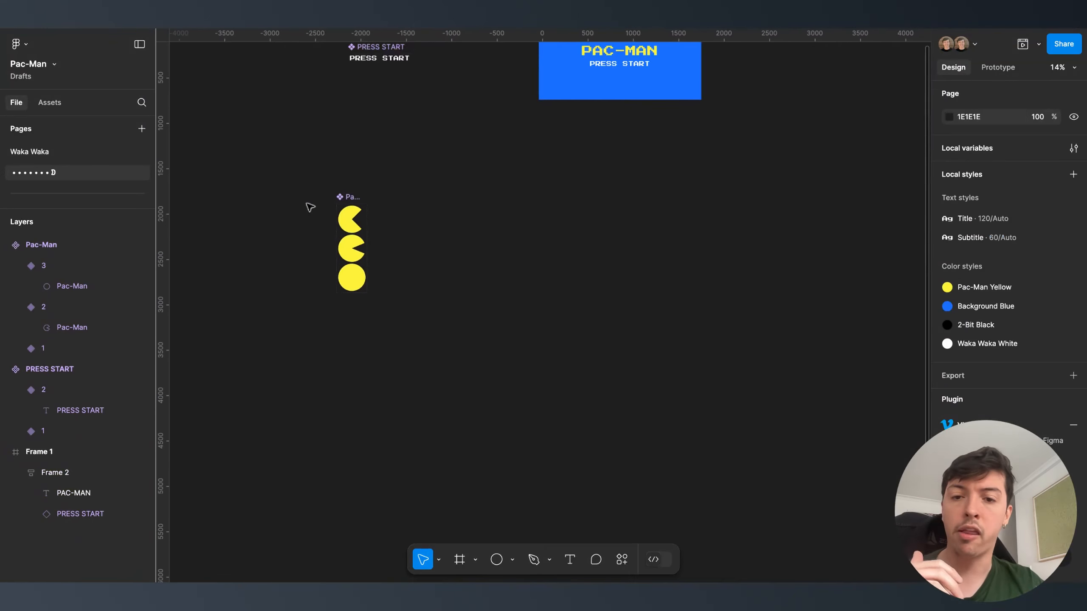
- Paste a Pac-Man copy beside the variants, detach it, and make it a new component
key(ctrl+v)
scroll(444, 246, up, 5)
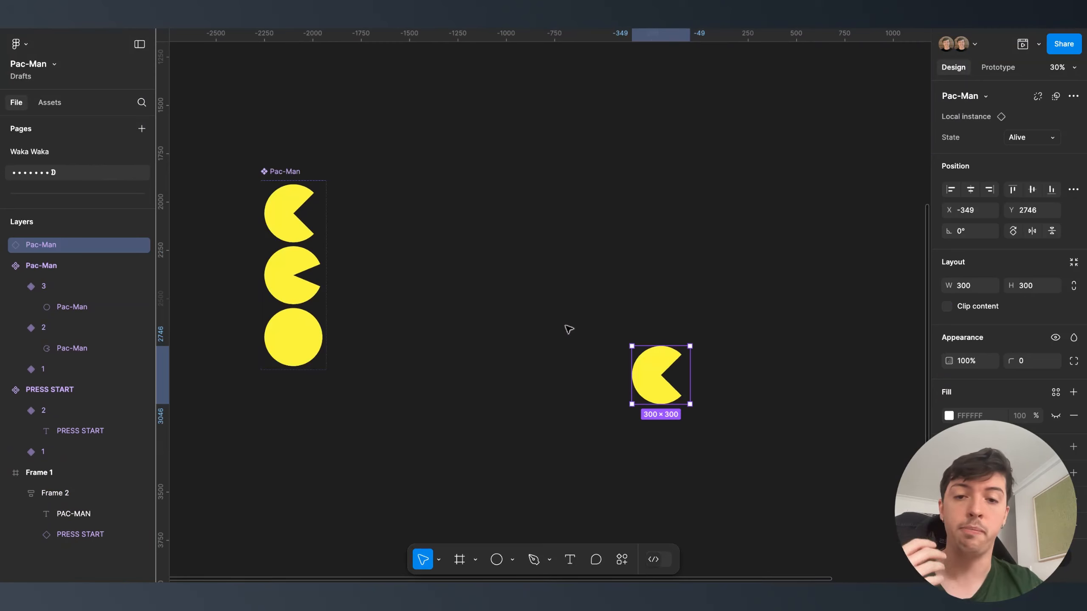
drag(636, 386, 425, 187)
right_click(425, 186)
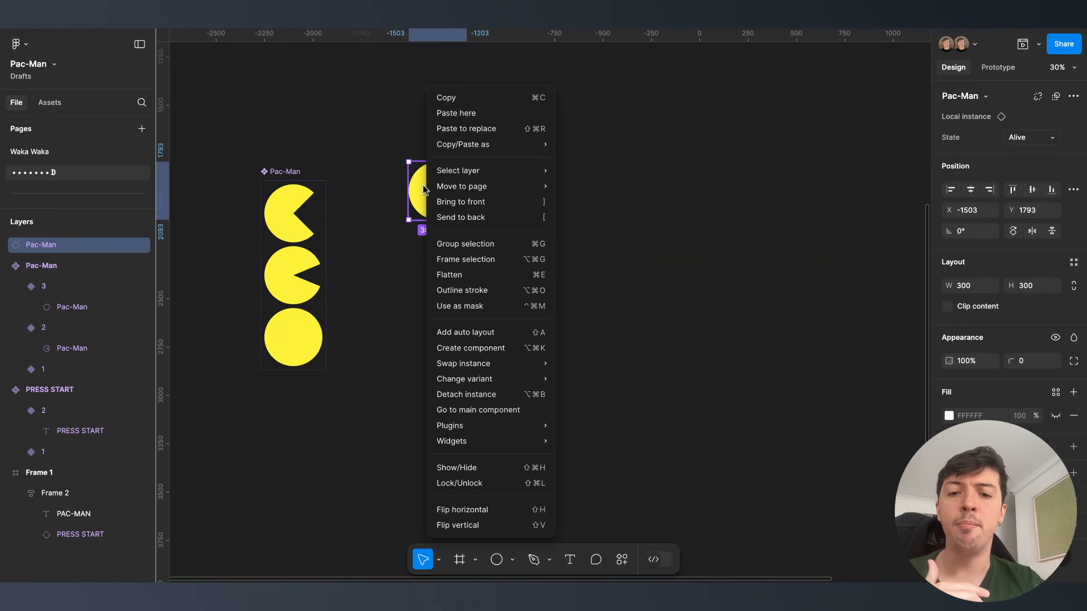
click(452, 394)
drag(436, 204, 436, 224)
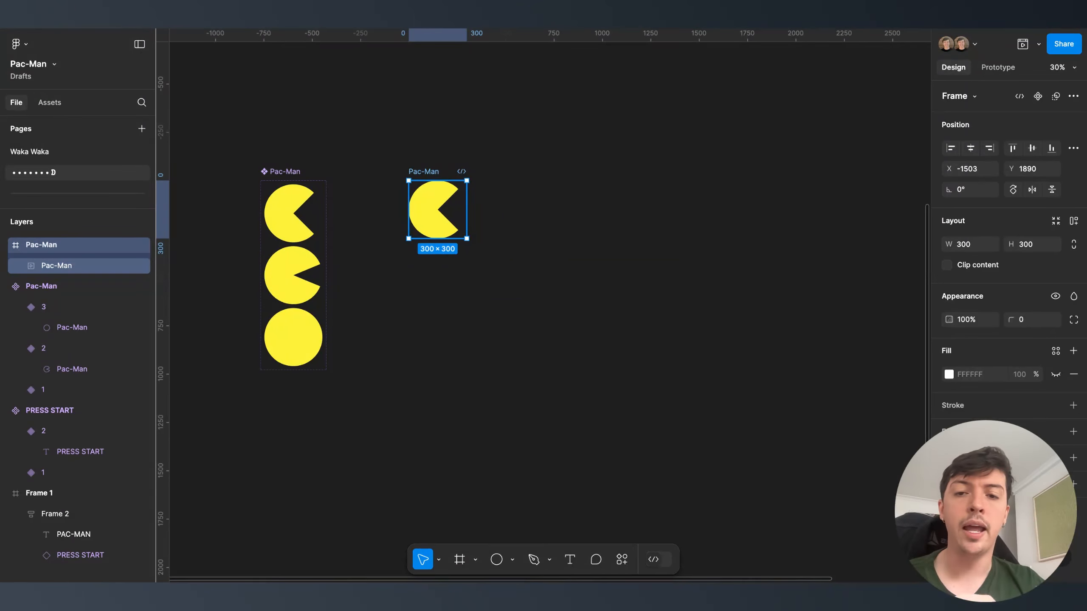
right_click(437, 206)
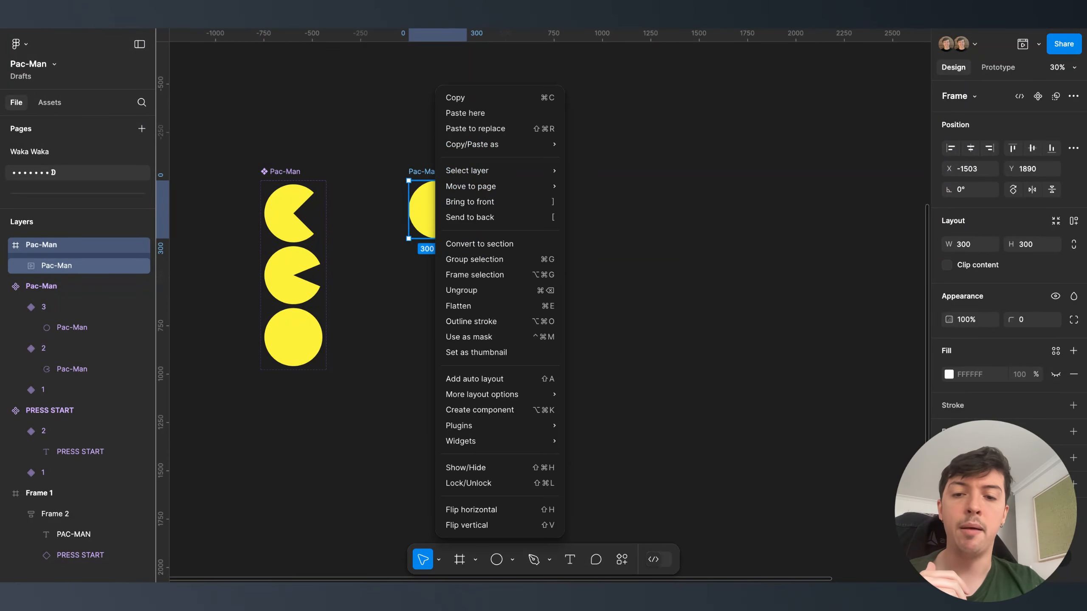
click(478, 410)
click(1073, 117)
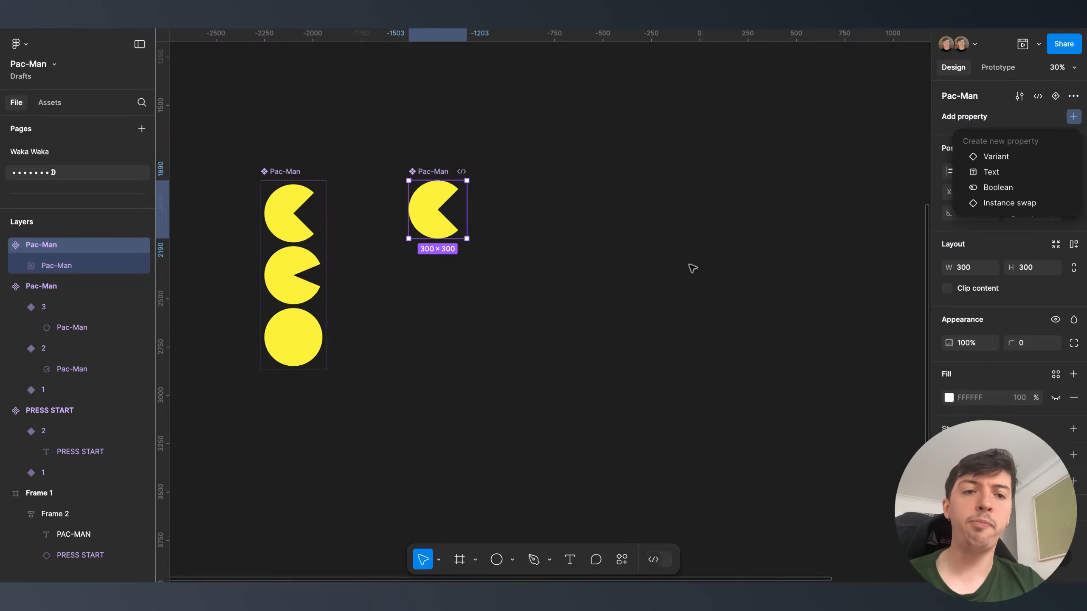
click(700, 266)
scroll(699, 266, down, 3)
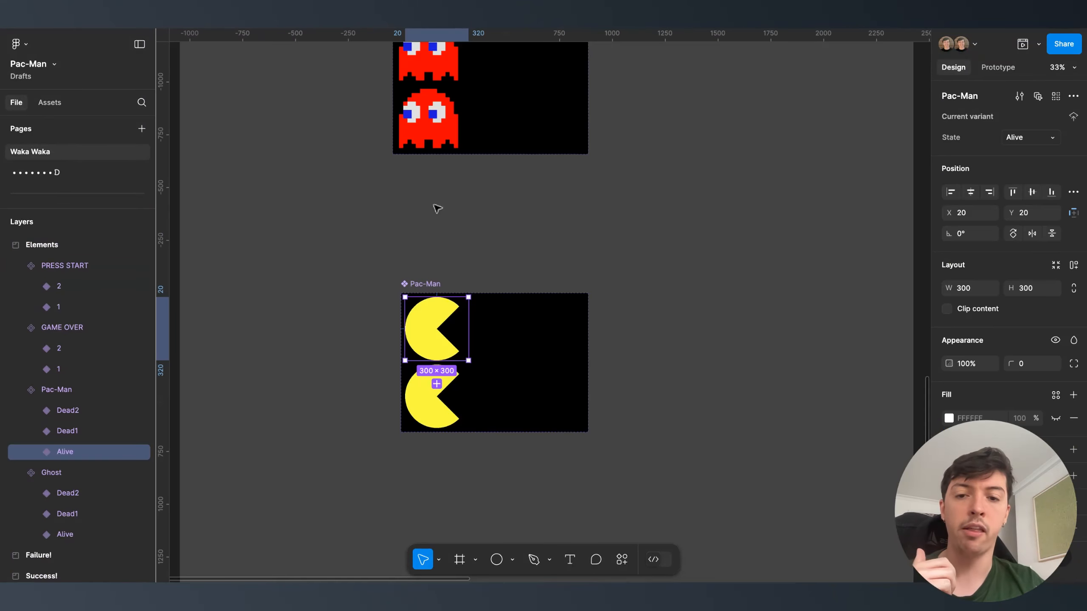
scroll(454, 342, down, 3)
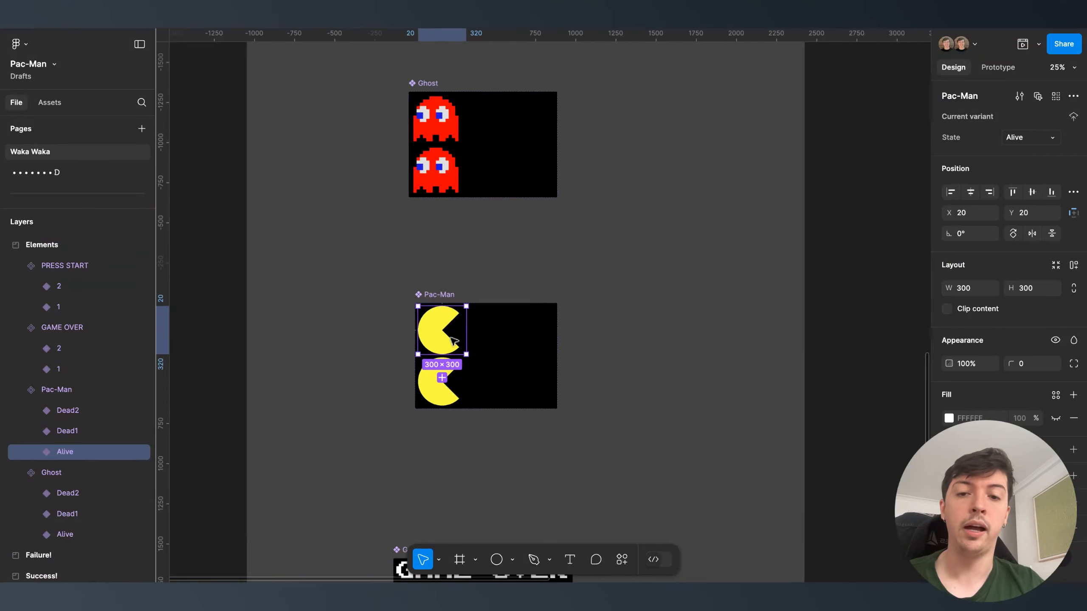
scroll(456, 338, right, 3)
scroll(456, 337, down, 3)
scroll(461, 340, right, 10)
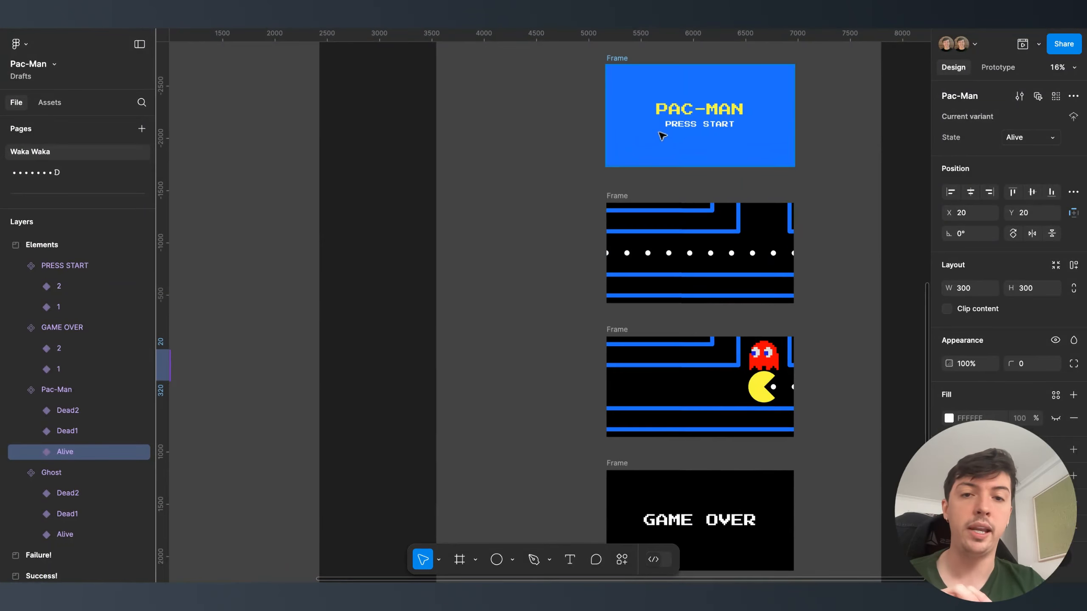
click(629, 61)
key(shift+space)
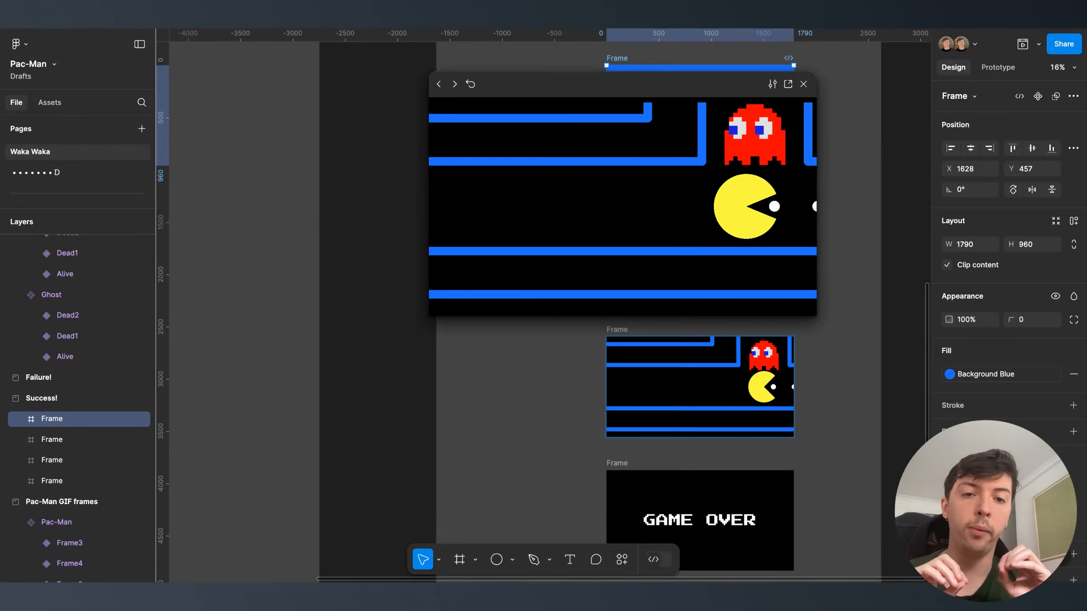
click(804, 84)
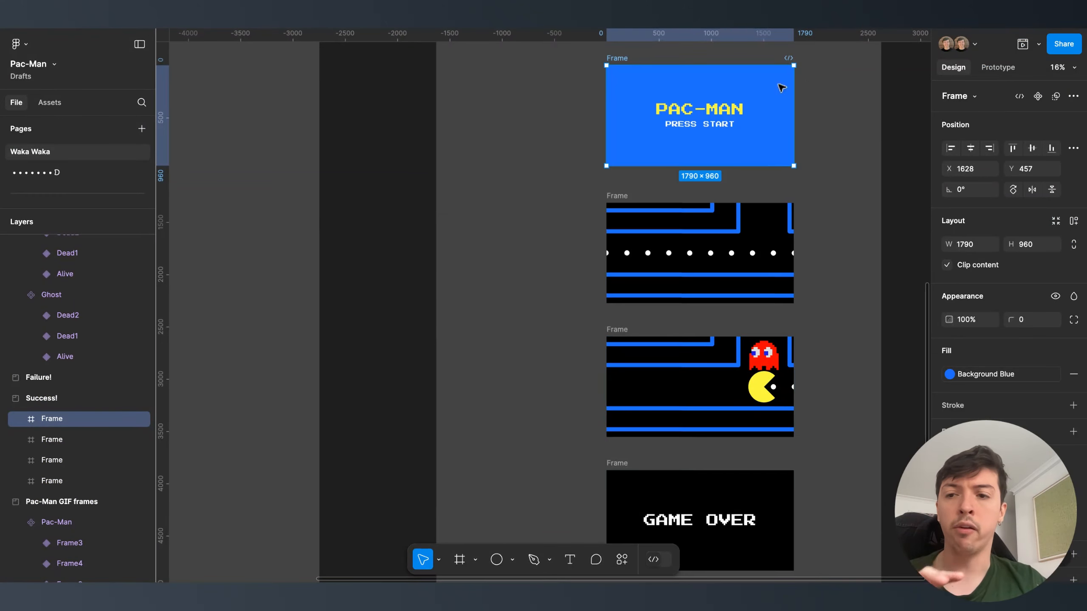
click(66, 173)
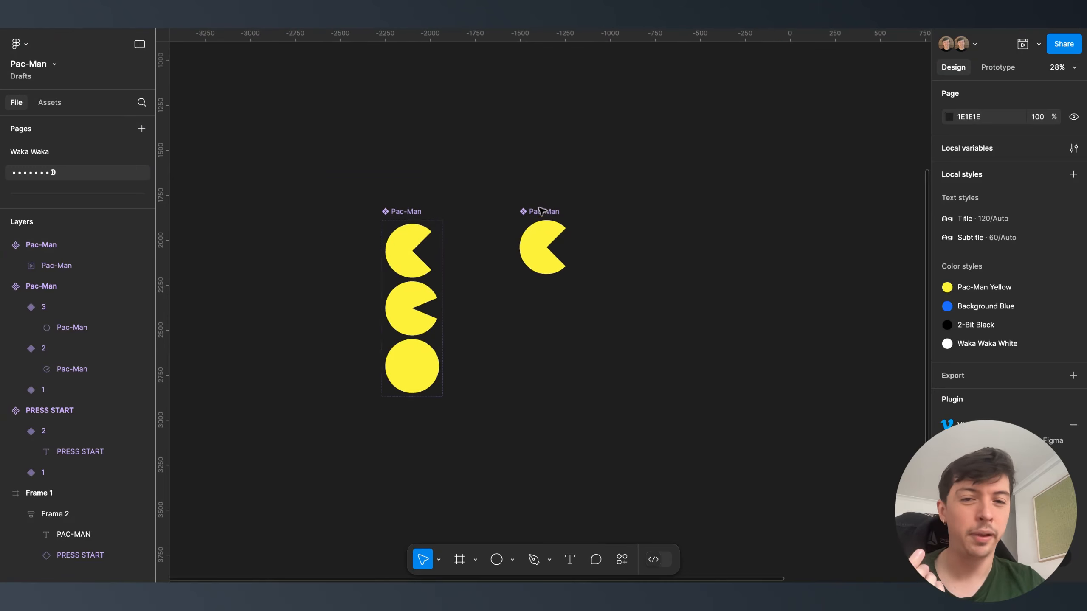
- Delete the original Pac-Man variant set and select the remaining Pac-Man component
click(408, 212)
key(Delete)
click(556, 212)
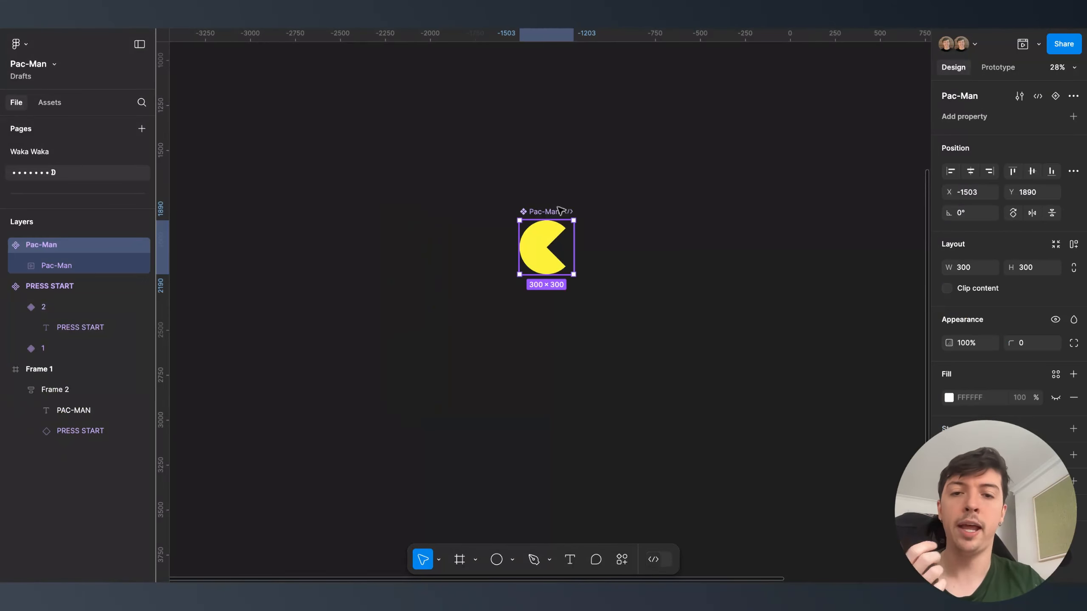
scroll(561, 212, up, 2)
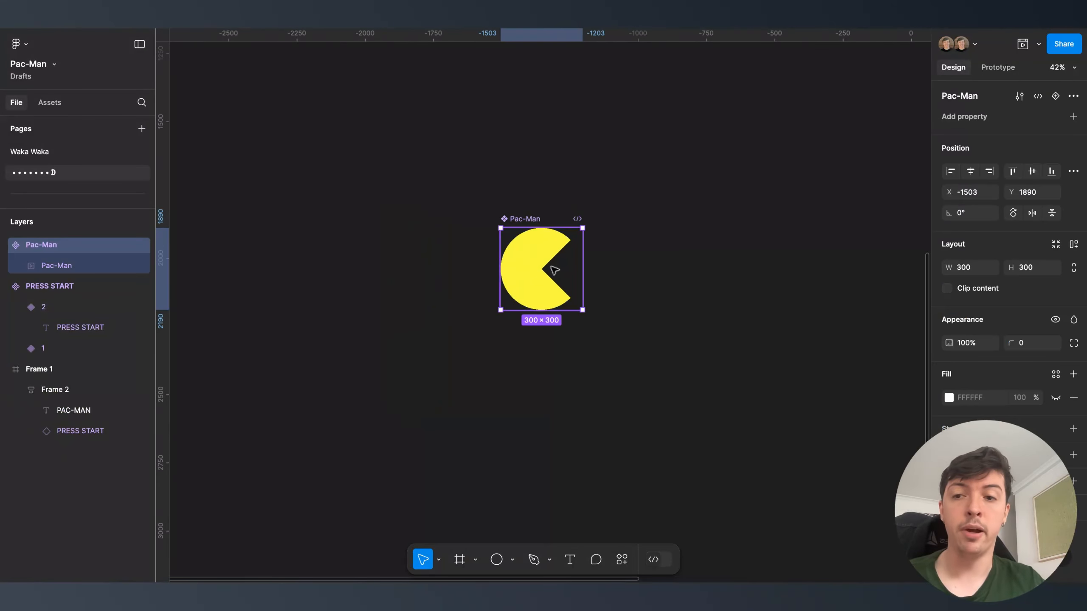
- Add a variant property named State with the value Alive
click(1075, 117)
click(993, 154)
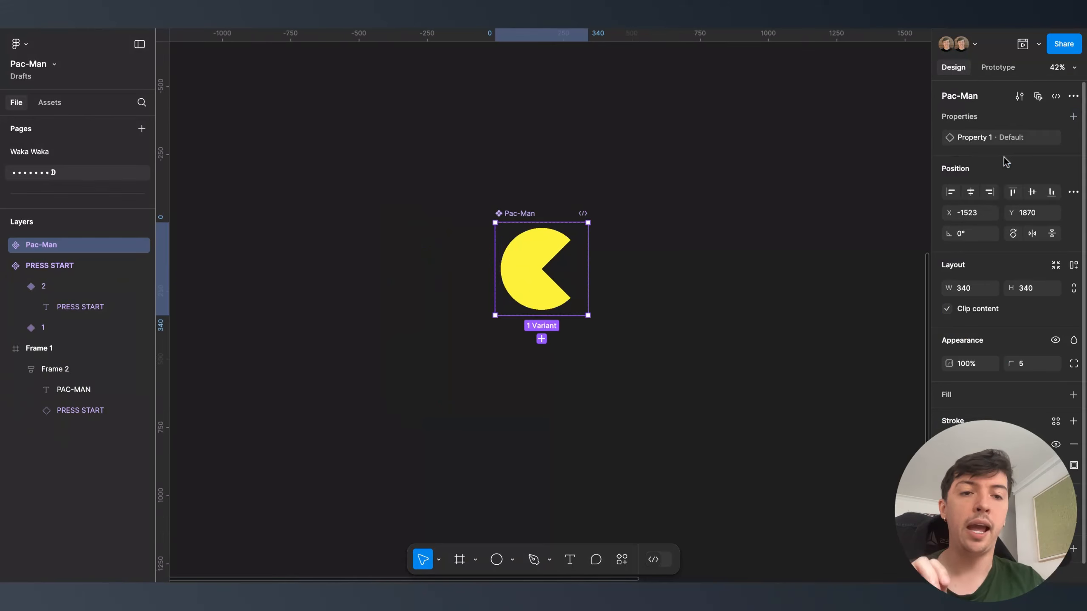
double_click(959, 141)
text(State)
key(Return)
click(1057, 138)
click(830, 218)
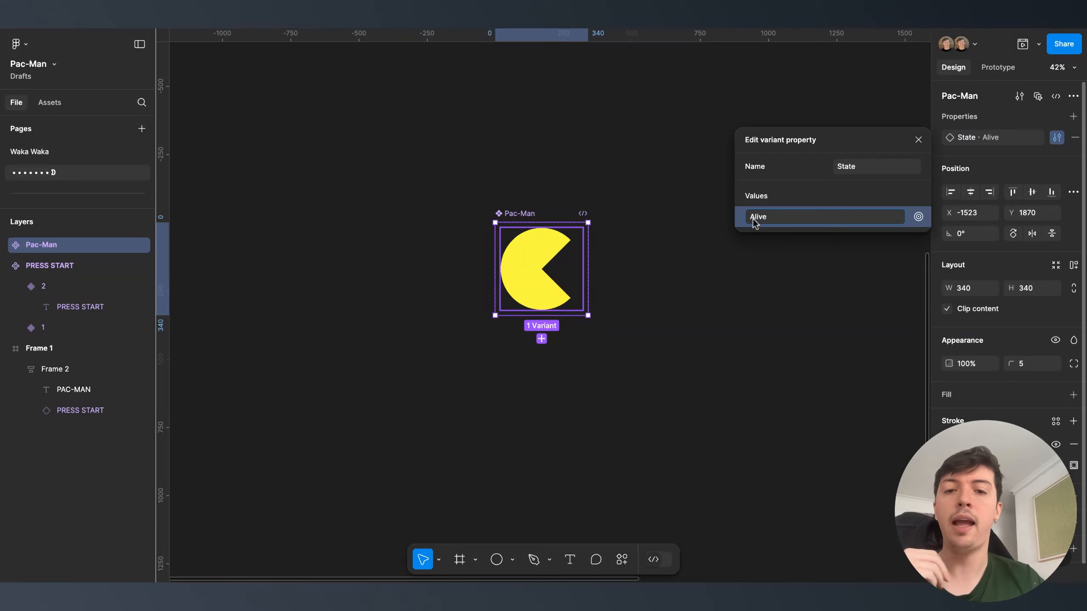
key(Return)
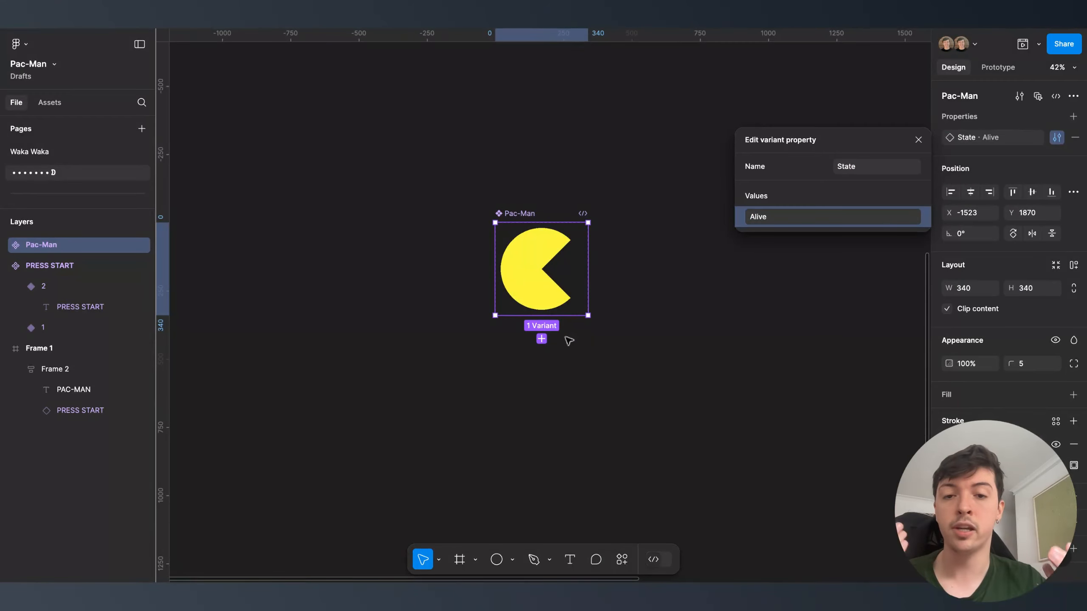
- Add Dead and Dead2 variants, widening the component set to fit them
click(542, 339)
text(Dead)
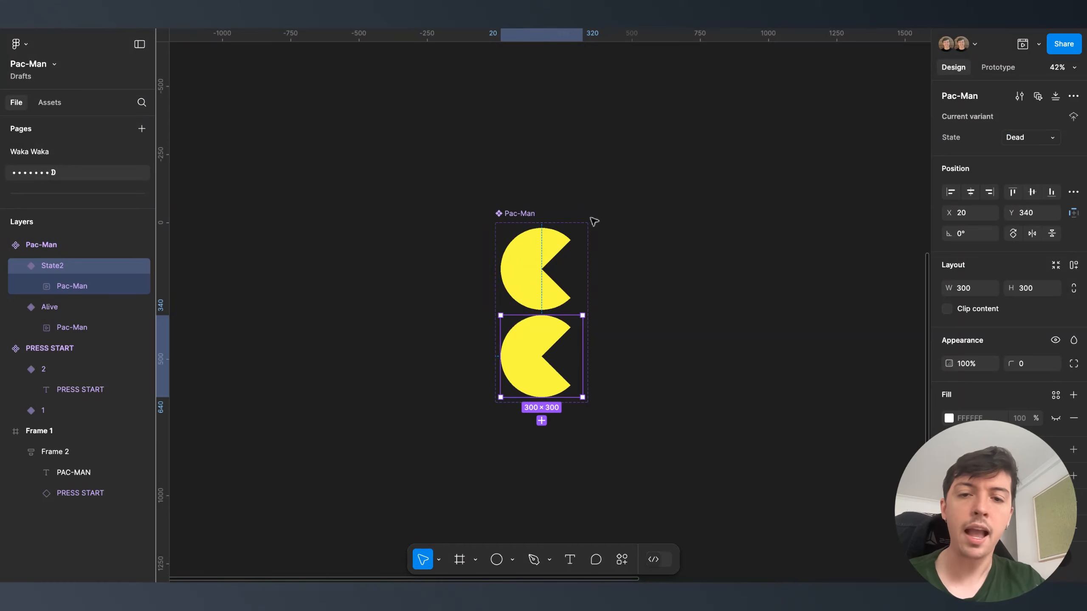
click(590, 223)
drag(591, 371, 706, 367)
click(565, 352)
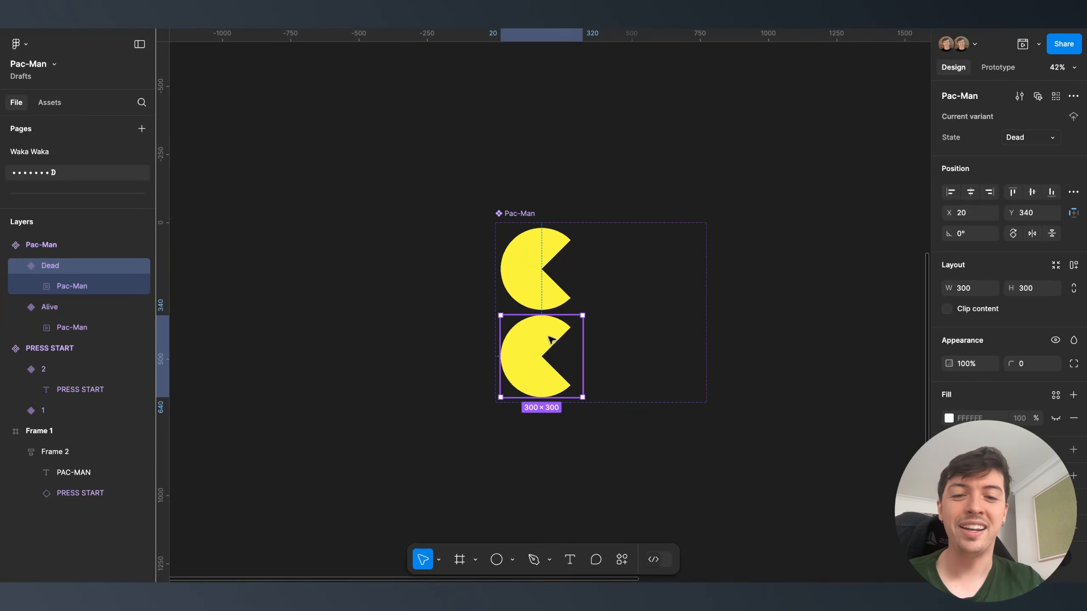
click(541, 420)
text(Dead2)
key(Return)
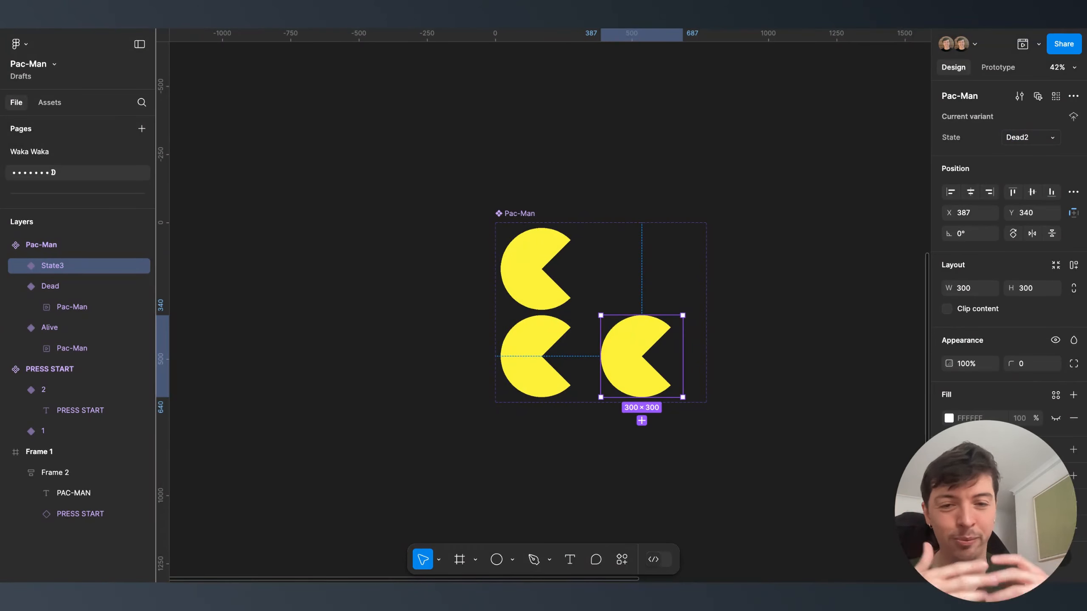
- Set Dead2's Pac-Man video to 0% opacity, then select Dead's Pac-Man for prototyping
click(646, 360)
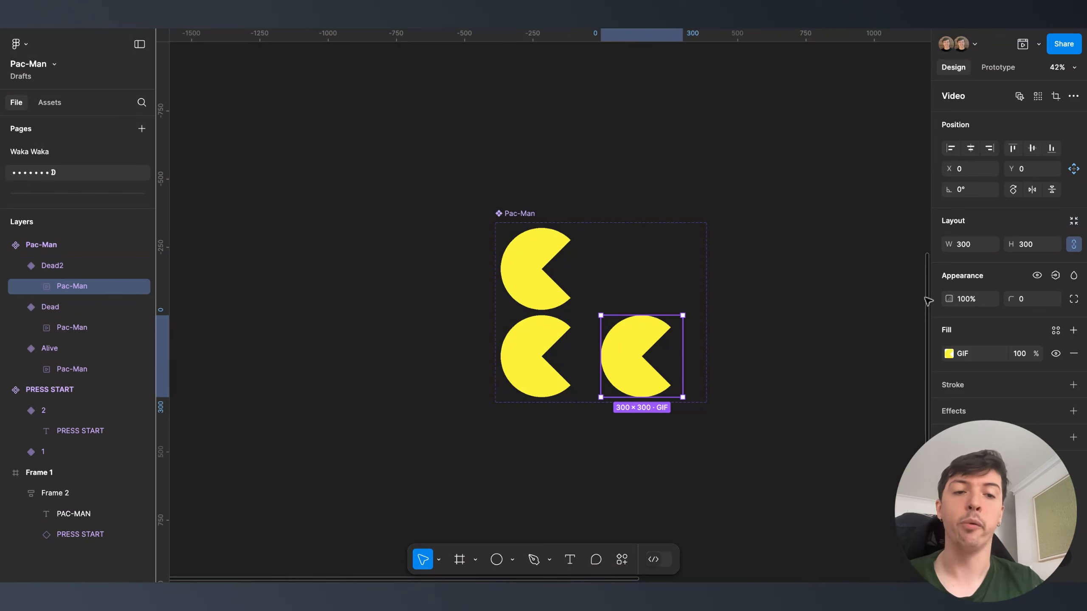
text(0)
key(Return)
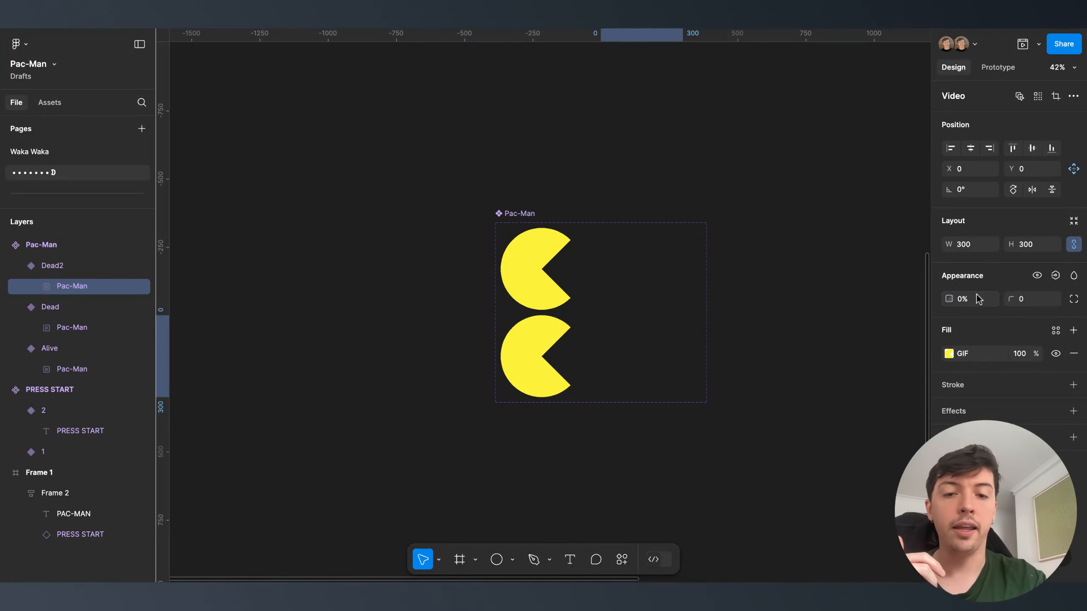
click(717, 351)
click(998, 67)
click(545, 357)
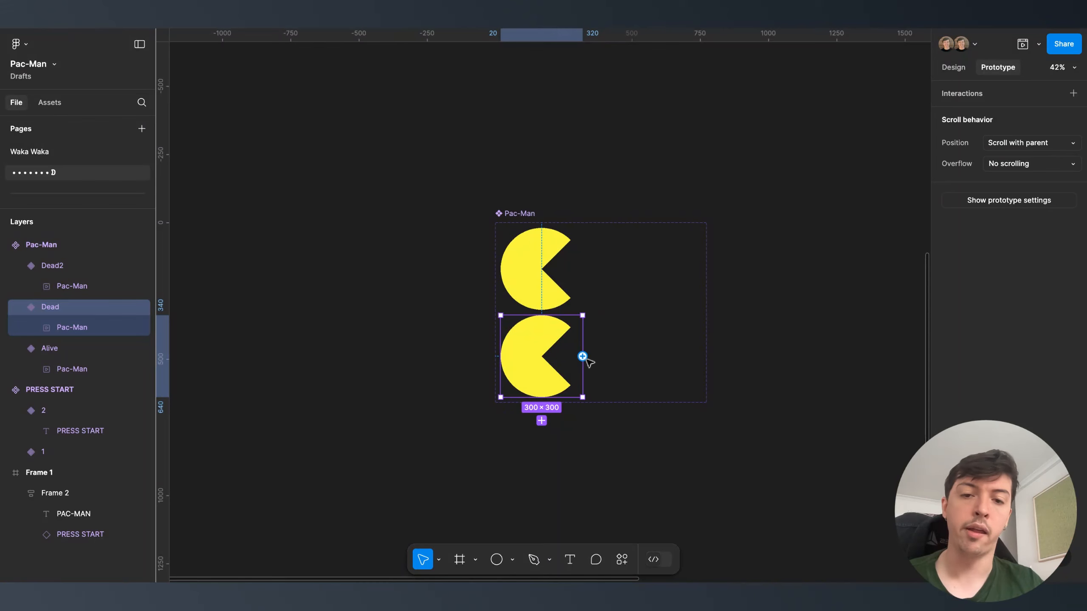
- Link the Dead variant to Dead2 with an After delay 100ms trigger
drag(583, 356, 636, 360)
click(608, 417)
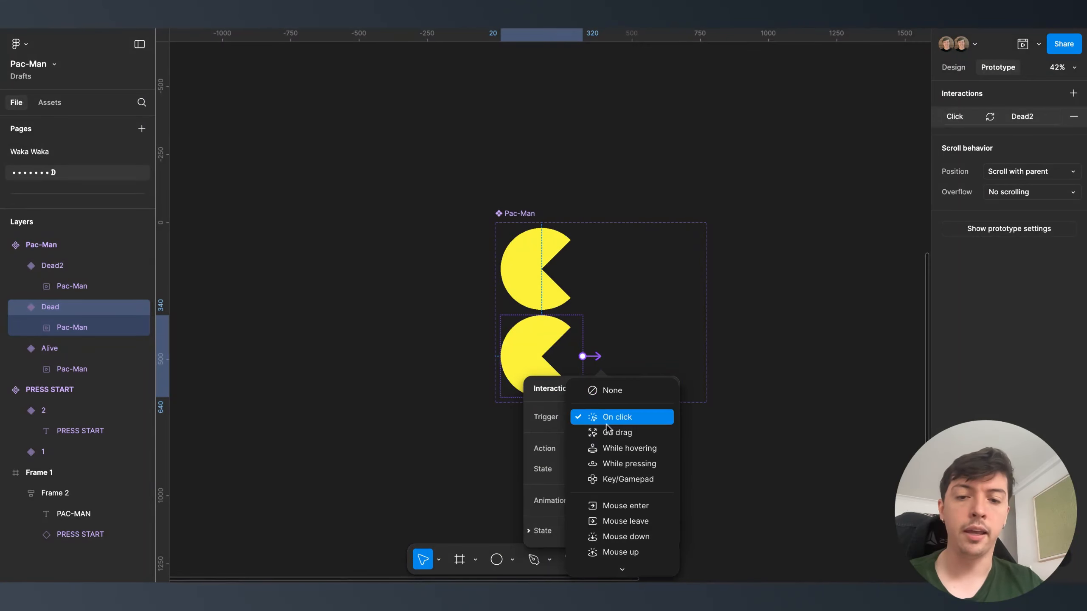
click(618, 563)
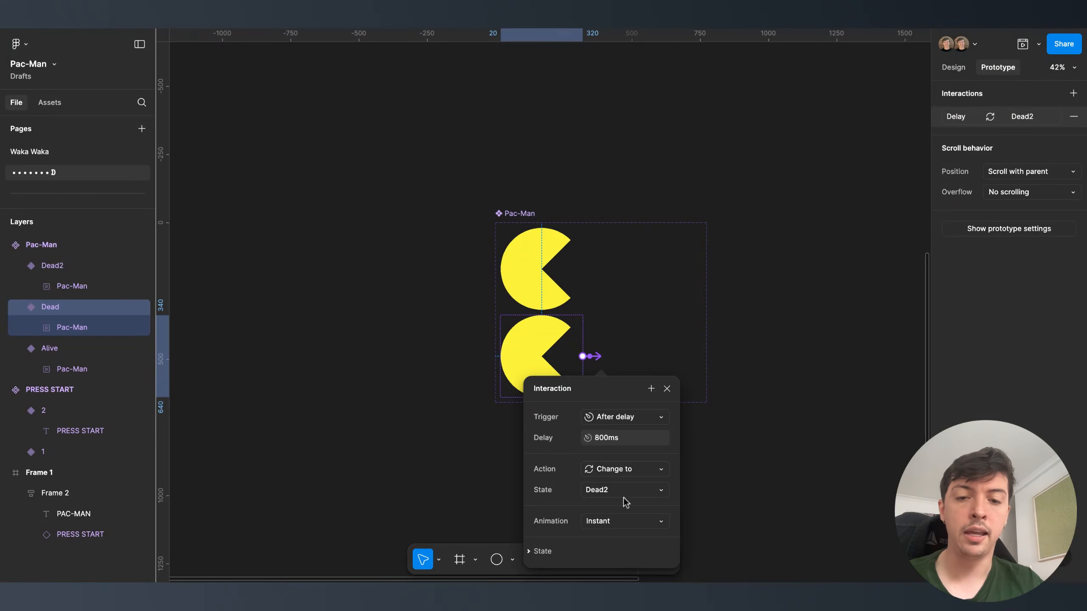
click(626, 441)
text(100)
key(Return)
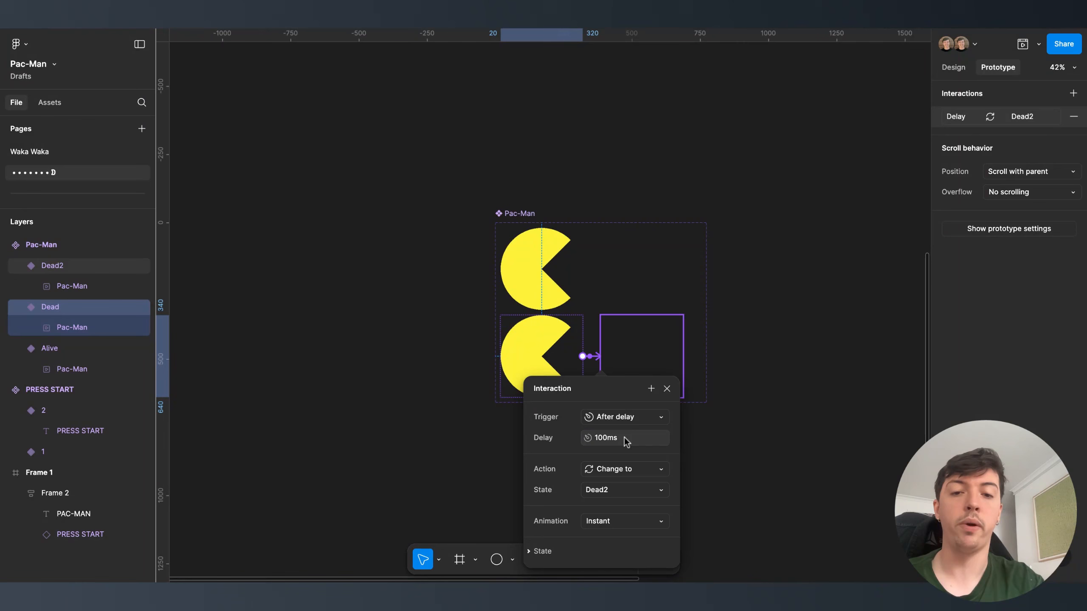
- Link Dead2 back to Dead with an After delay 100ms trigger
click(647, 366)
drag(684, 356, 587, 357)
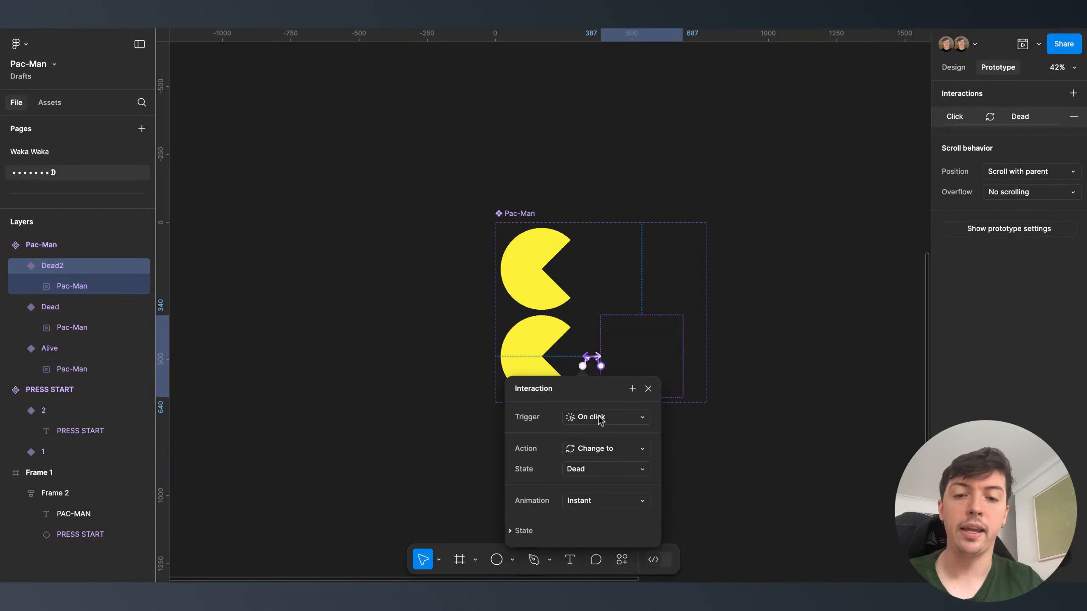
click(600, 419)
click(597, 563)
click(602, 440)
text(1)
text(00)
key(Return)
click(801, 359)
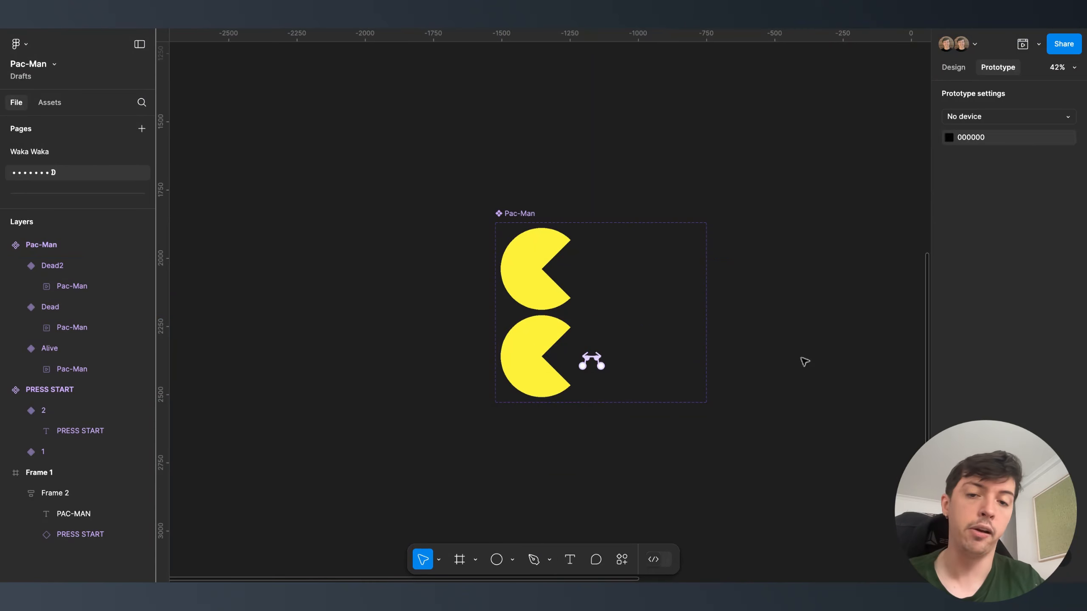
click(954, 67)
- Draw a new 1790×960 frame below the title screen
click(597, 248)
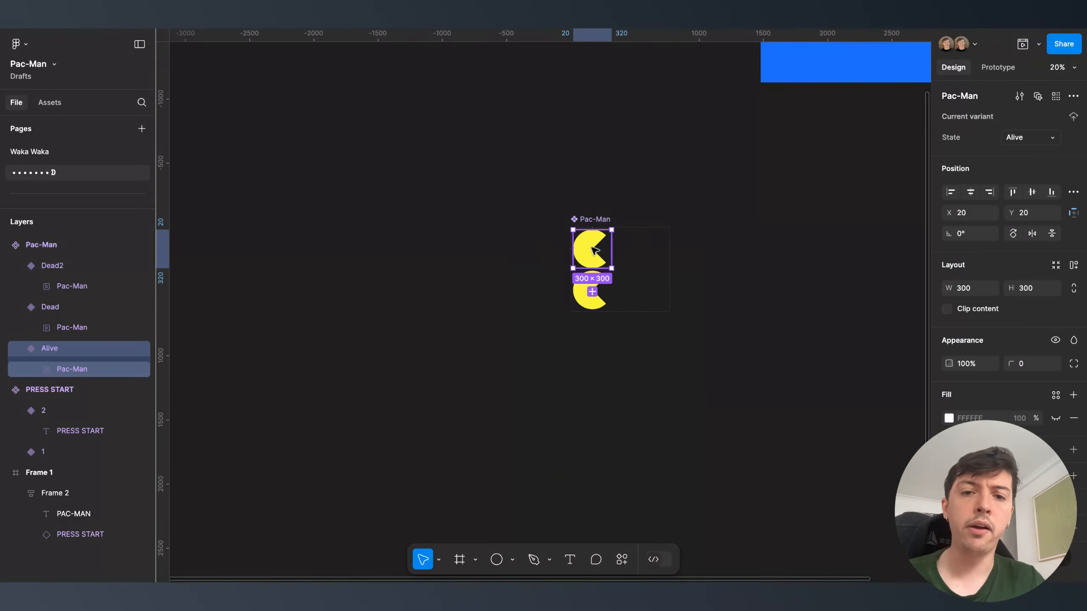
scroll(592, 251, down, 5)
scroll(541, 259, up, 3)
click(535, 260)
scroll(507, 183, down, 3)
click(486, 288)
key(f)
drag(479, 280, 720, 410)
click(969, 246)
text(1790)
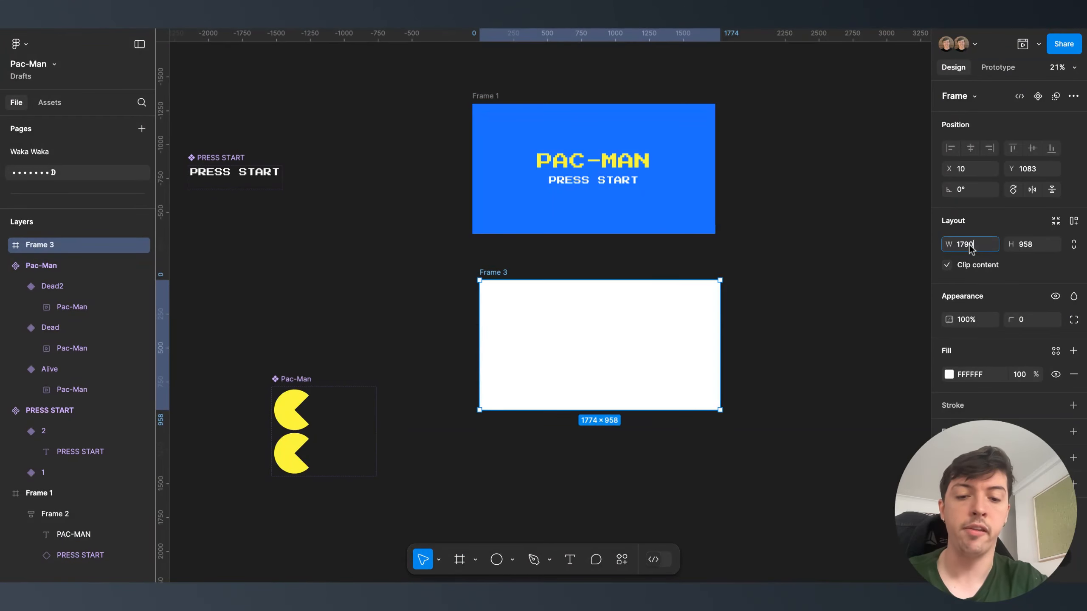
key(Tab)
text(960)
key(Return)
- Align the new frame under the title screen and fill it black (000000)
drag(559, 361, 552, 348)
click(984, 374)
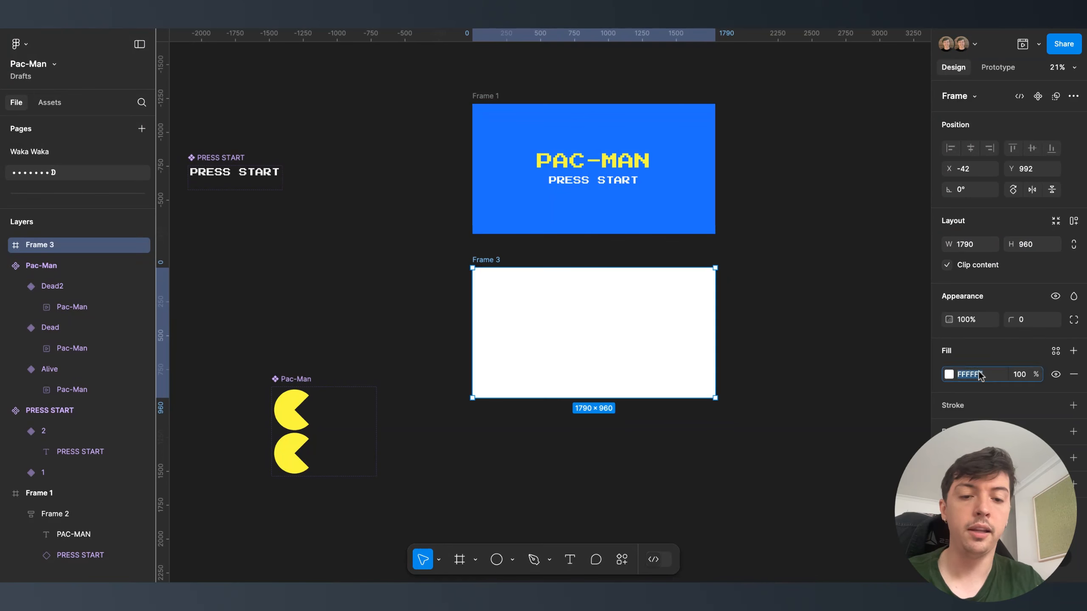
text(000000)
key(Return)
- Paste a Pac-Man instance into the black frame, centre it, and preview the frame
click(740, 399)
click(504, 275)
key(super+v)
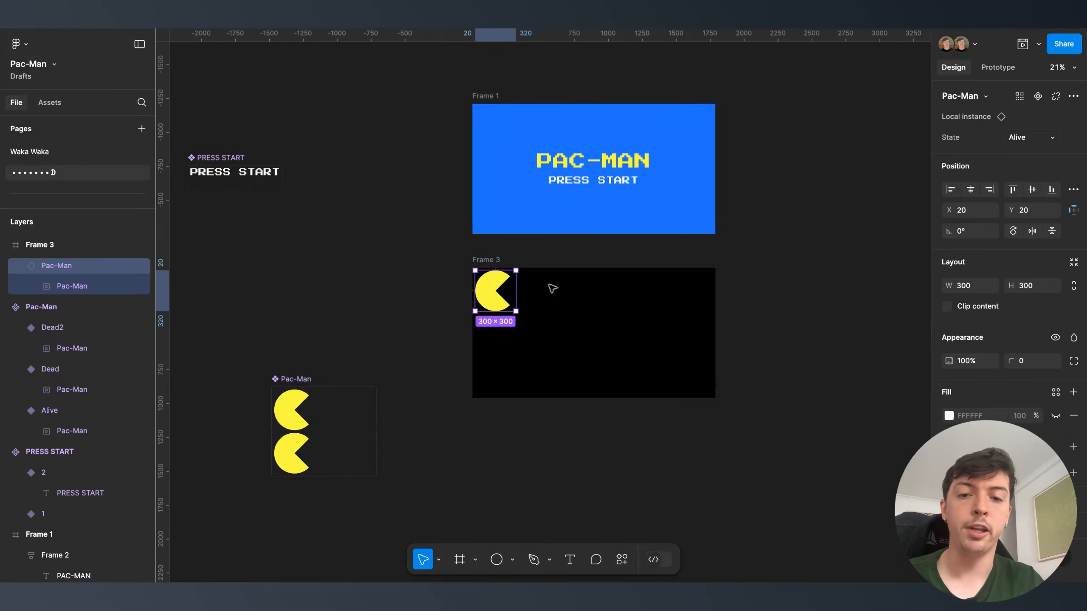
drag(493, 291, 598, 336)
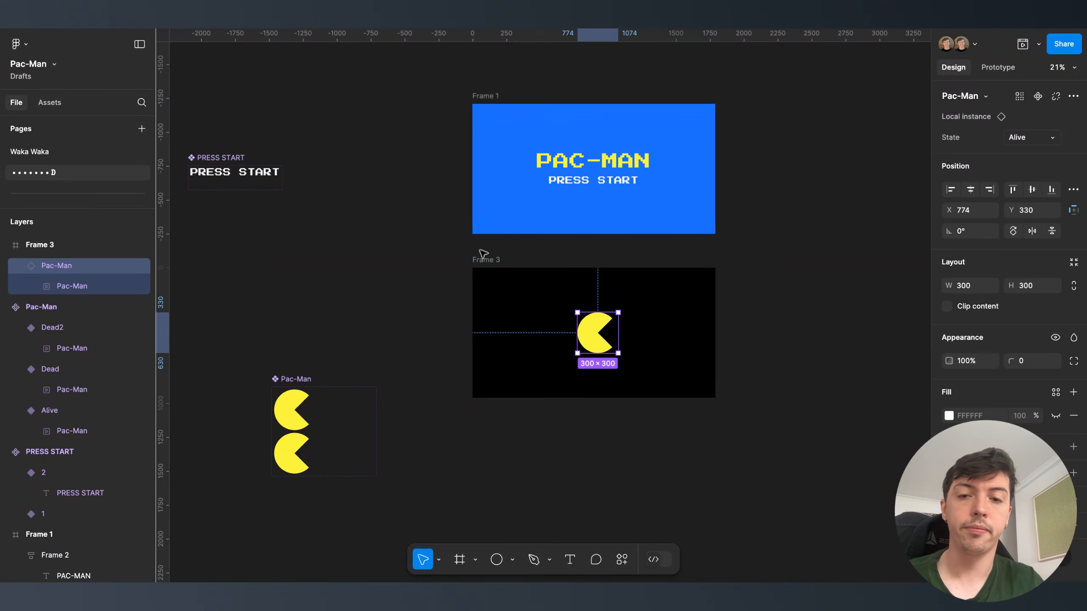
click(483, 259)
click(1024, 44)
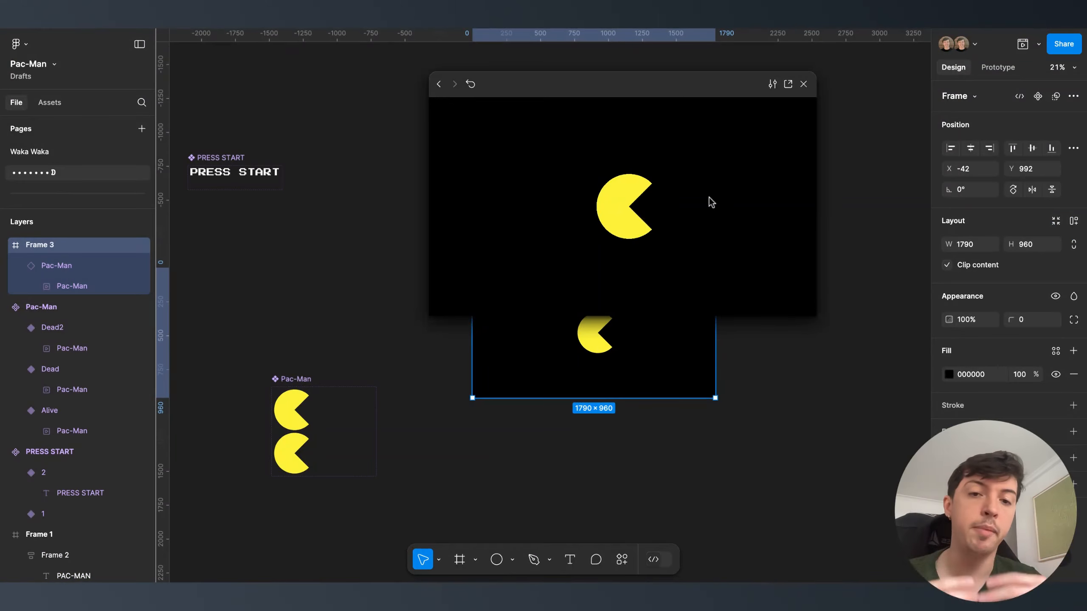
- Switch the Pac-Man instance's state to Dead and close the prototype preview
click(595, 360)
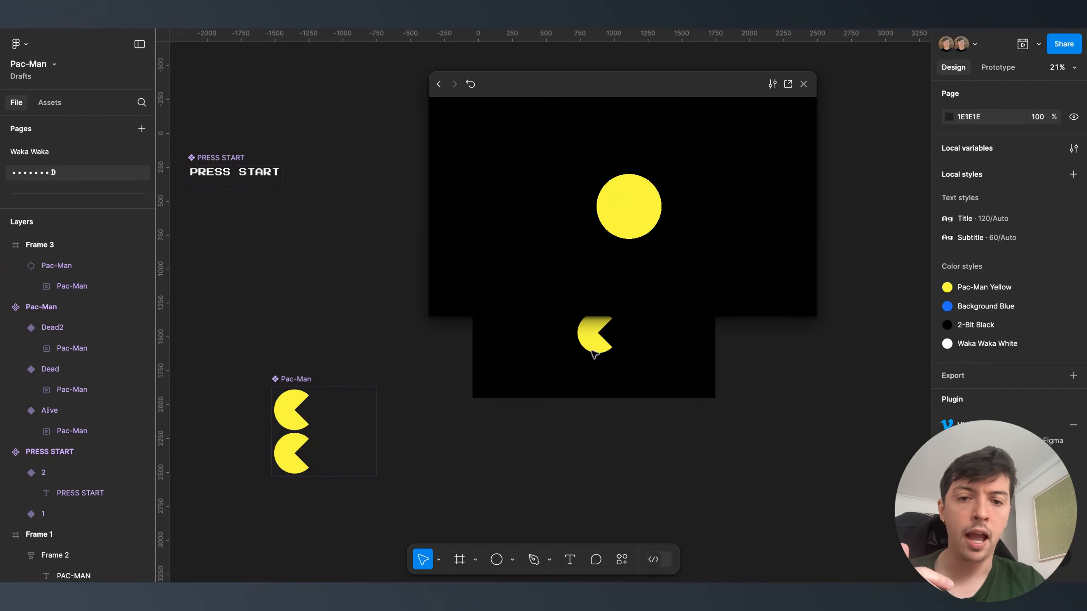
click(595, 343)
click(1034, 139)
click(1023, 155)
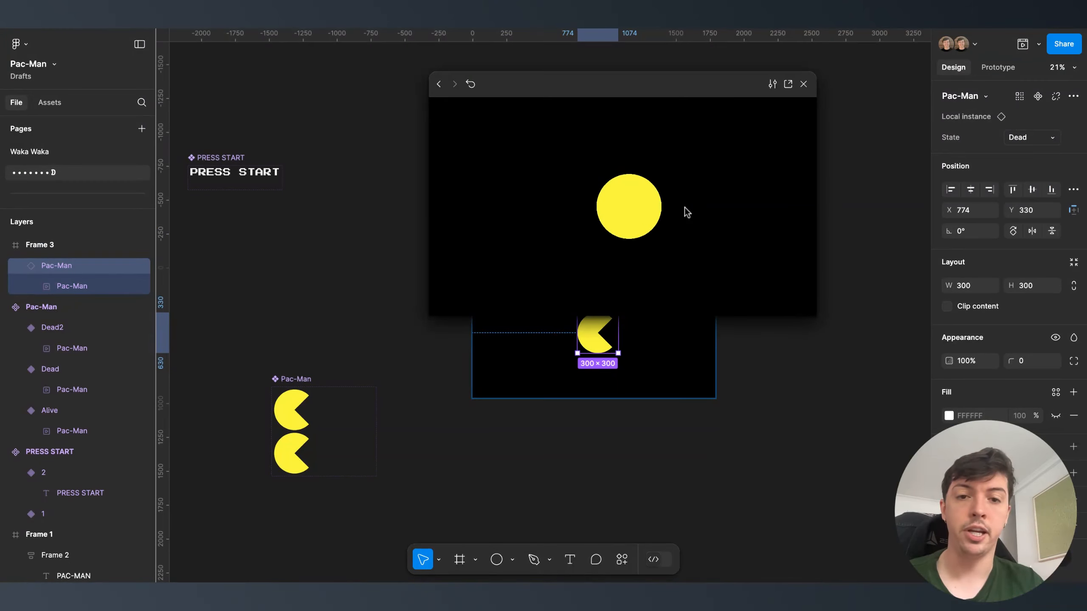
click(803, 84)
- Set Pac-Man back to Alive and move it to the game frame's left edge
click(674, 315)
click(600, 333)
click(1036, 137)
click(1025, 117)
drag(590, 335, 486, 337)
click(572, 343)
scroll(565, 343, up, 3)
- Draw a circle in the game frame and resize it to a 50×50 dot
key(o)
click(541, 329)
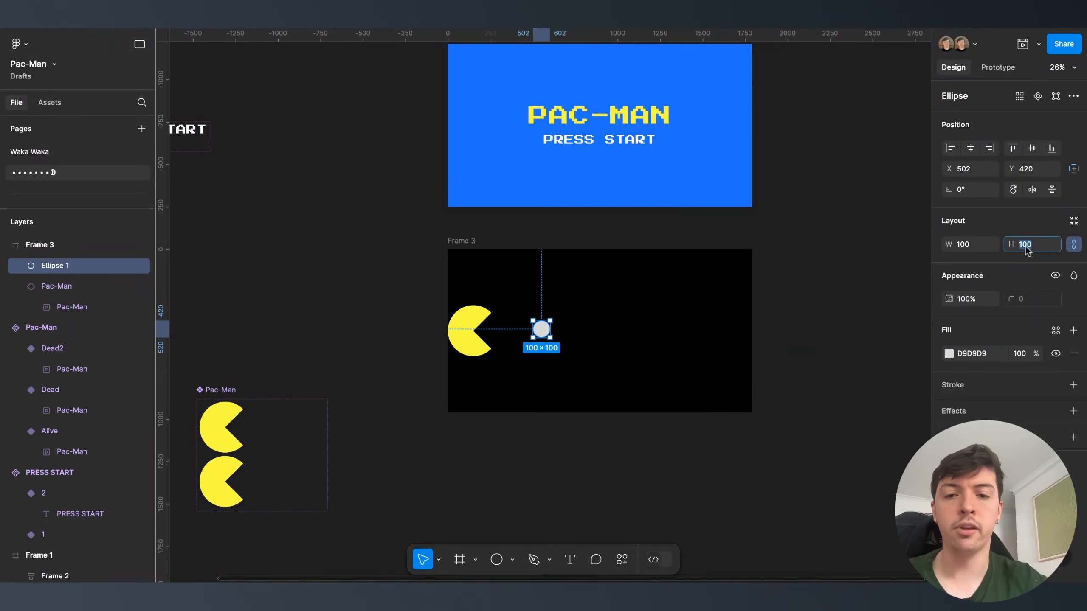
scroll(702, 309, up, 3)
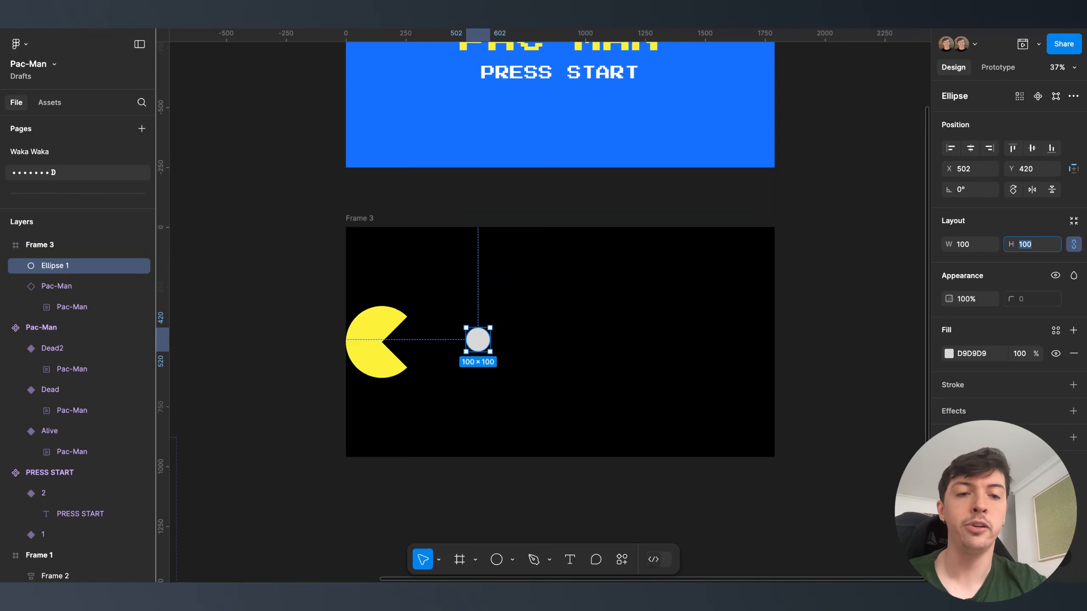
key(Return)
key(Escape)
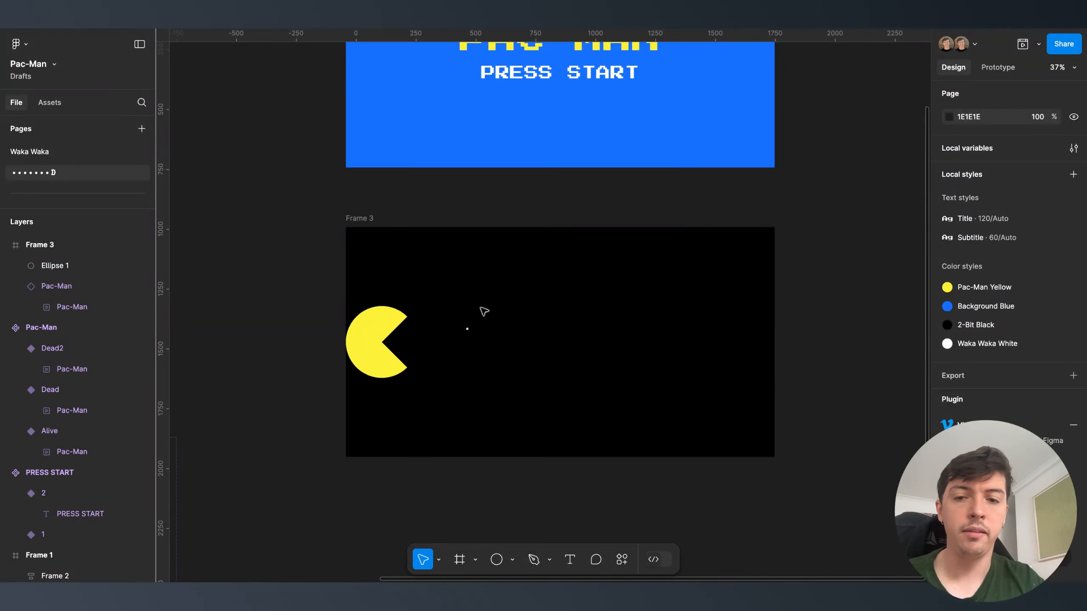
click(467, 329)
text(50)
key(Return)
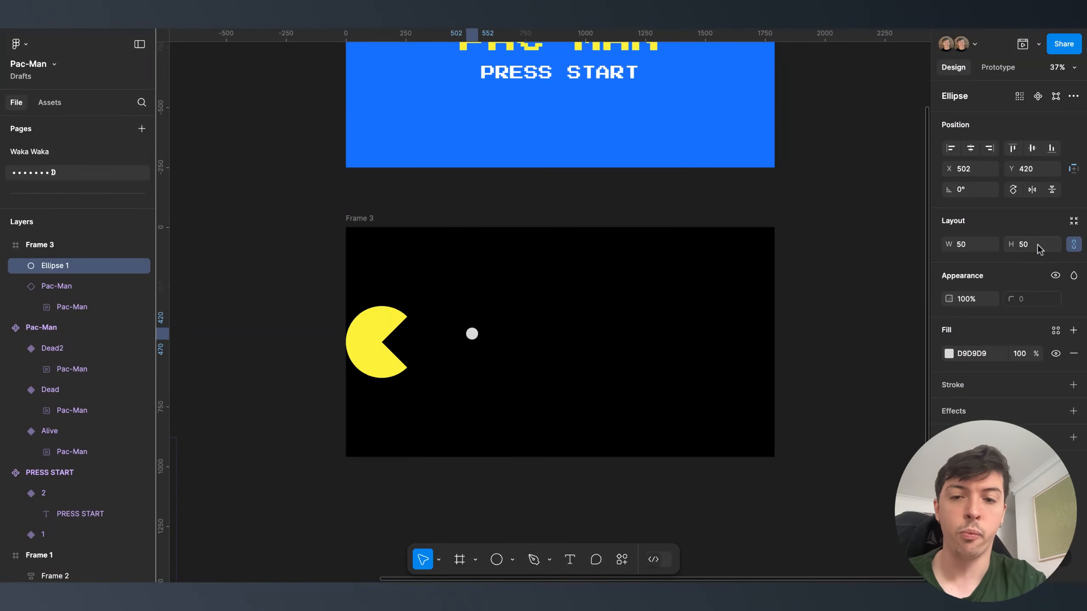
- Copy the dot to make four dots and fill them white (FFFFFF)
drag(476, 334, 541, 339)
drag(444, 355, 599, 325)
click(976, 353)
text(FFFFFF)
key(Return)
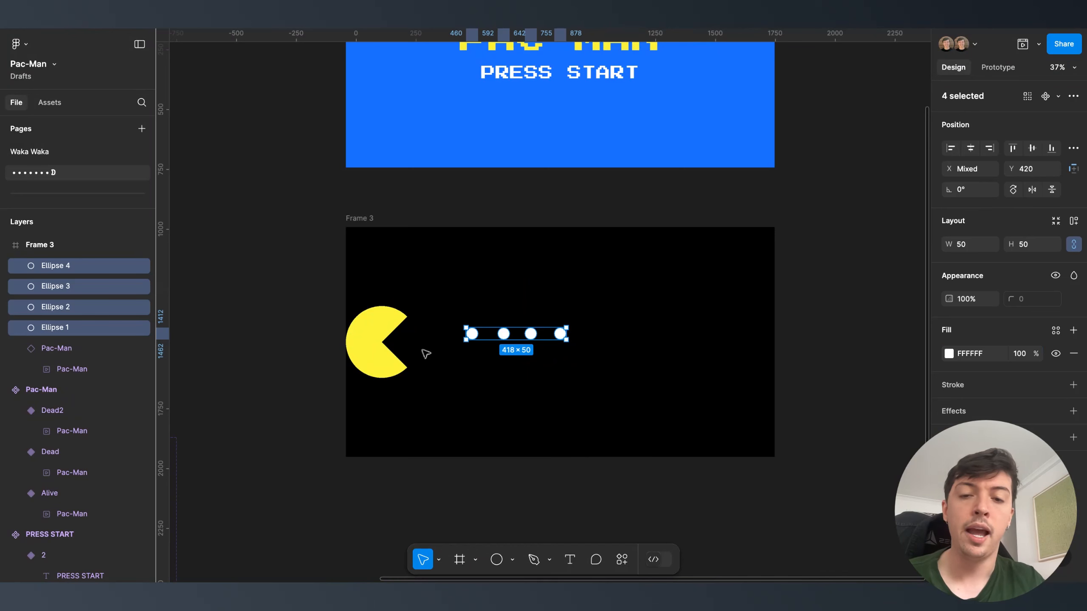
- Wrap the four dots in an auto layout row with 100 spacing
click(1075, 222)
text(5)
key(Return)
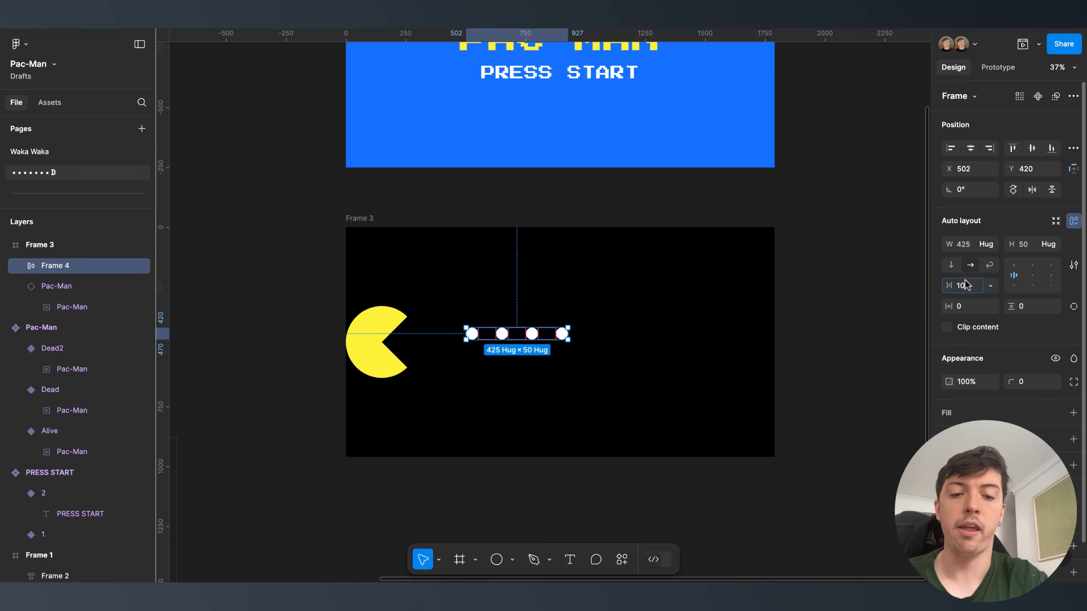
key(Return)
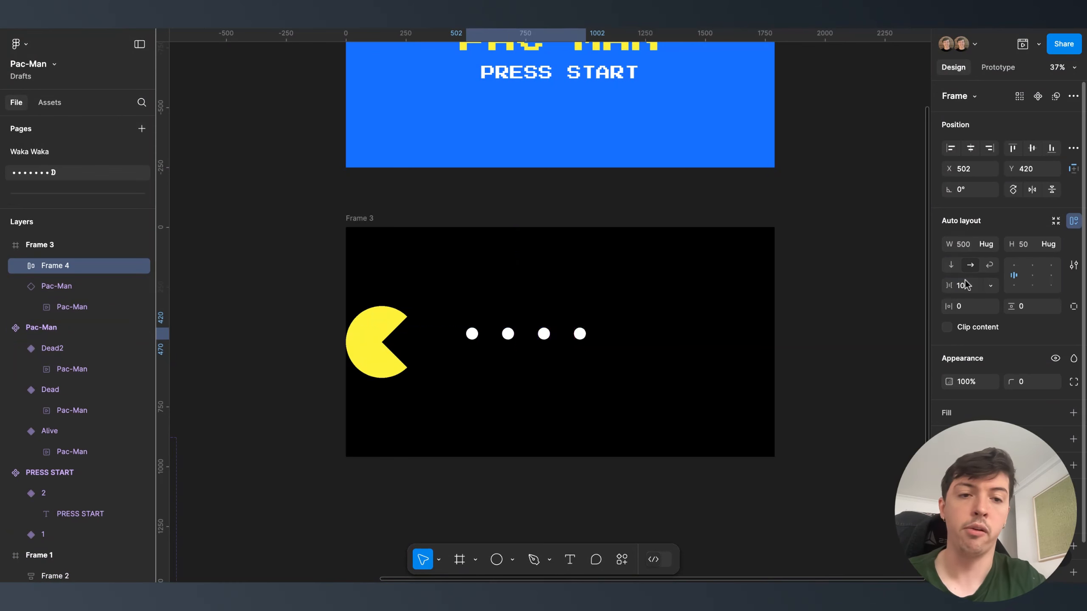
- Duplicate three dots to reach ten and move the row beside Pac-Man
click(544, 339)
shift+click(508, 334)
shift+click(580, 334)
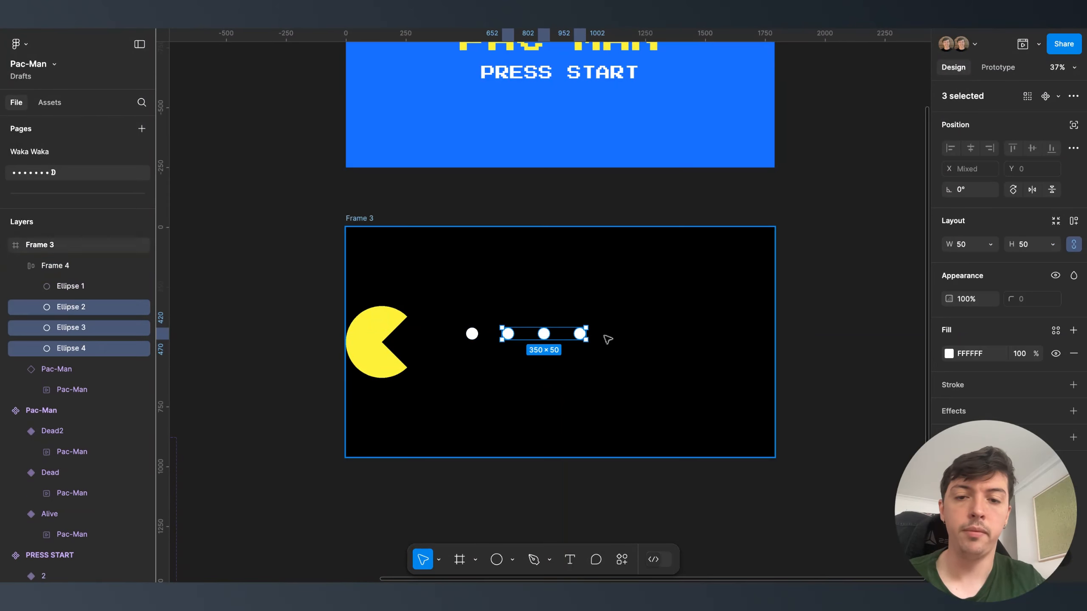
key(ctrl+d)
key(ctrl+d)
click(609, 368)
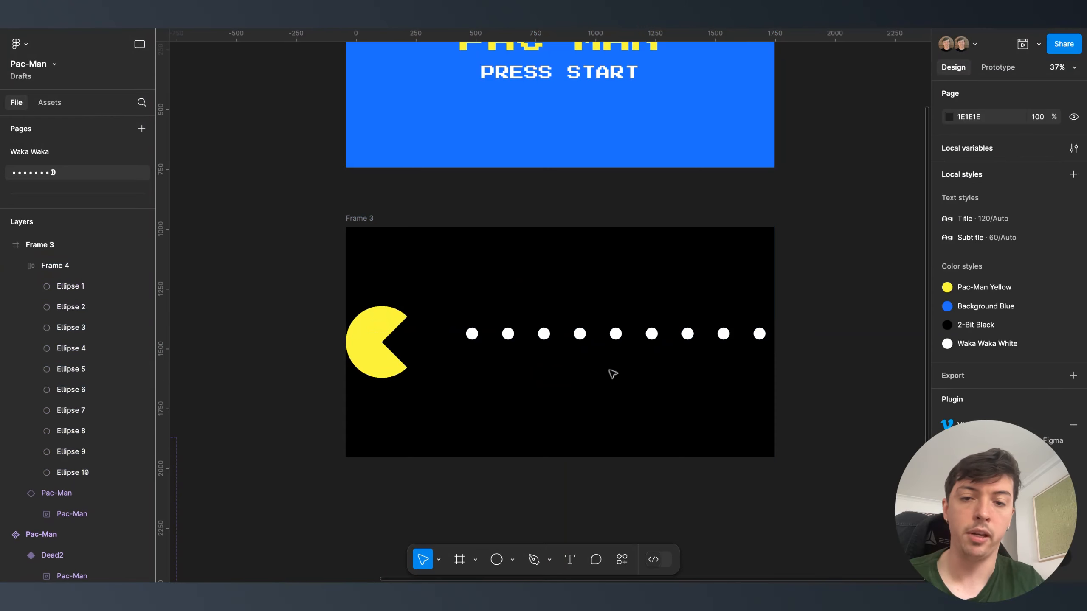
drag(573, 342, 531, 349)
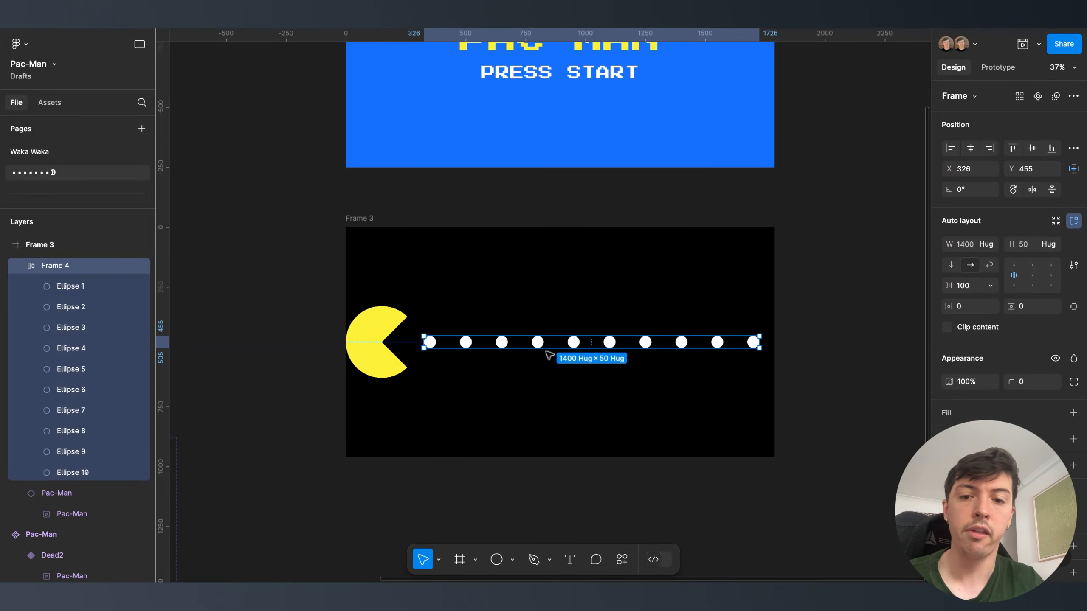
click(529, 427)
- Drag Pac-Man to the middle of the dot row, undoing one misplaced move
scroll(526, 424, down, 2)
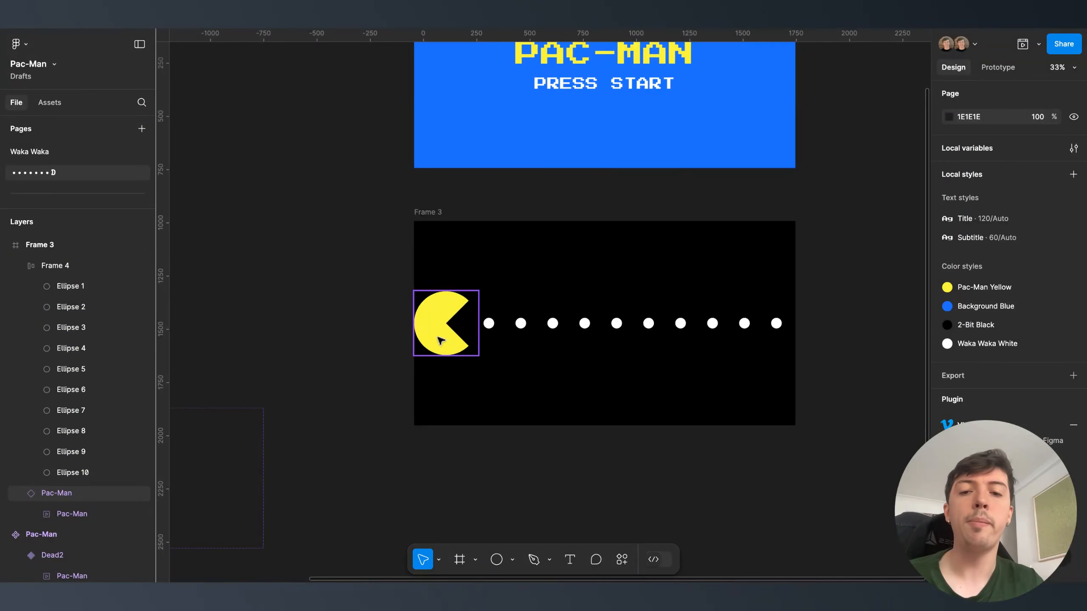
click(441, 340)
click(538, 361)
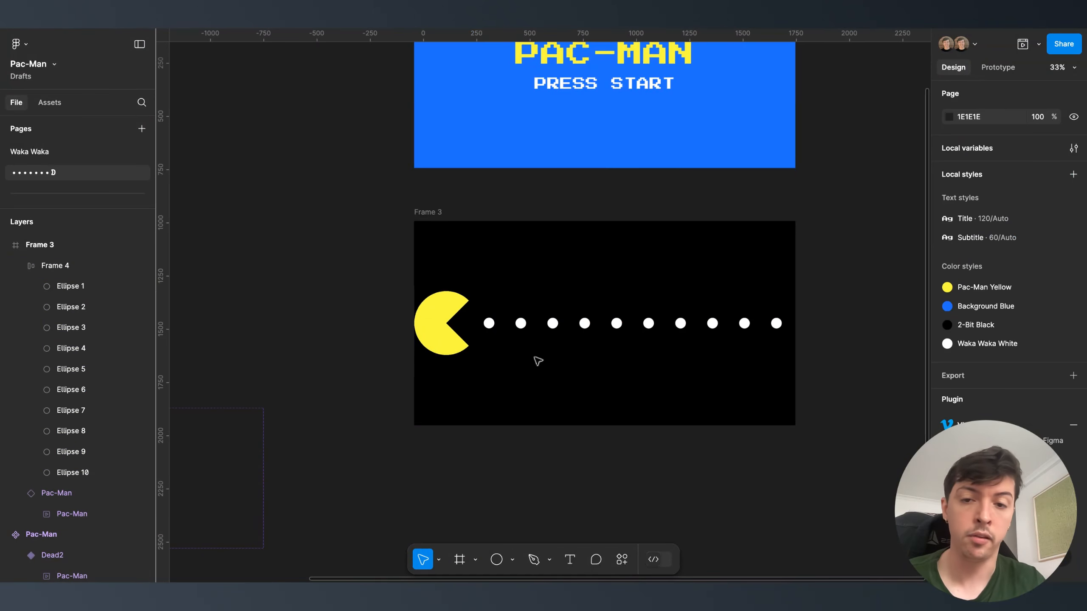
click(451, 340)
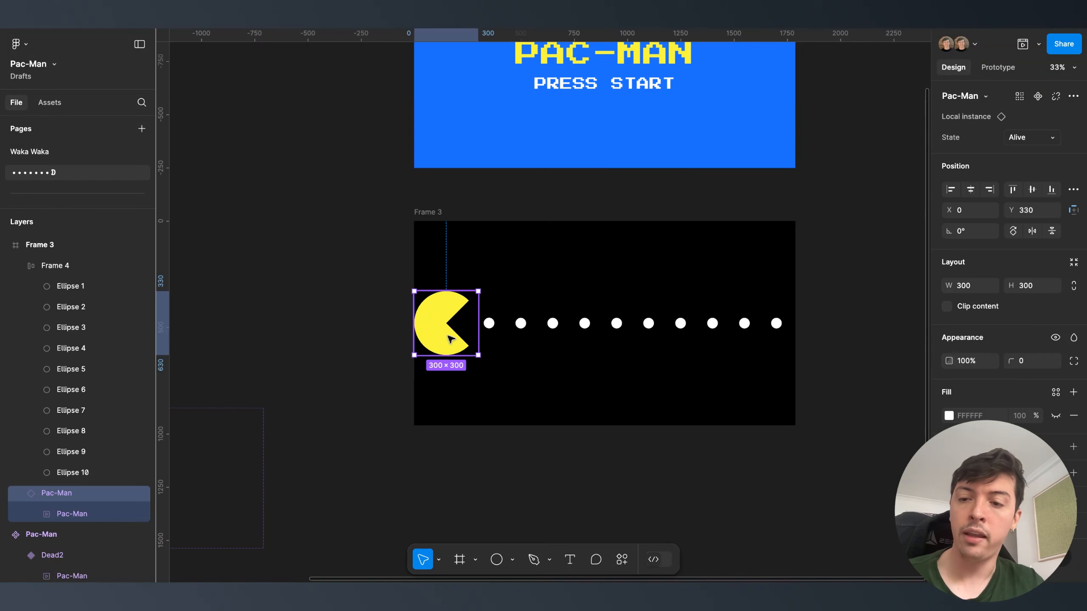
drag(450, 339, 695, 328)
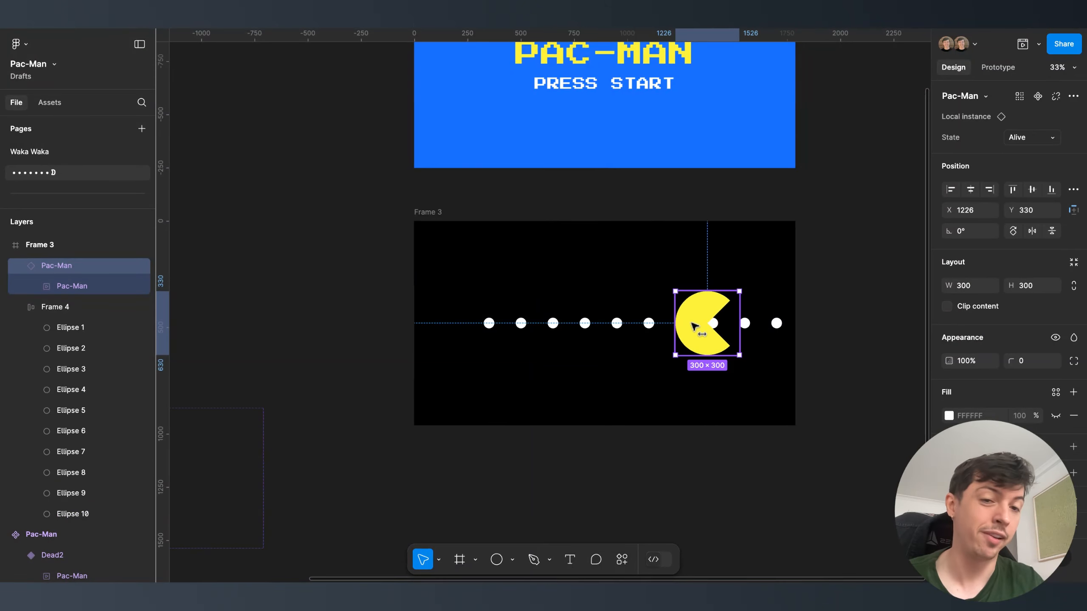
key(ctrl+z)
key(ctrl+z)
drag(516, 338, 651, 318)
click(332, 339)
click(449, 355)
- Draw a black (000000) rectangle at the frame's left edge lined up with Pac-Man
key(r)
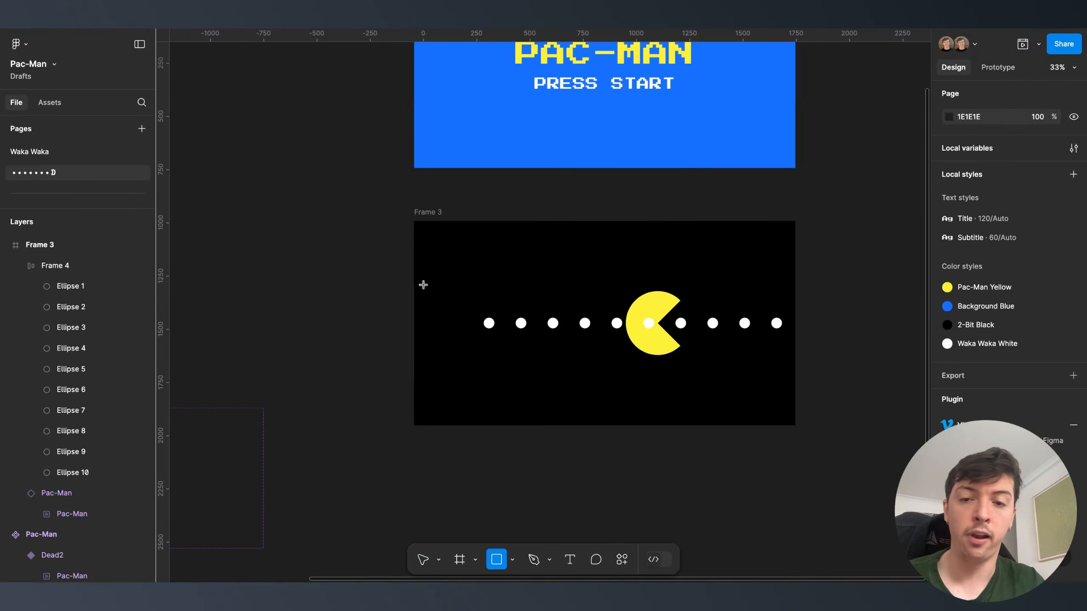
drag(423, 286, 504, 346)
drag(456, 308, 640, 322)
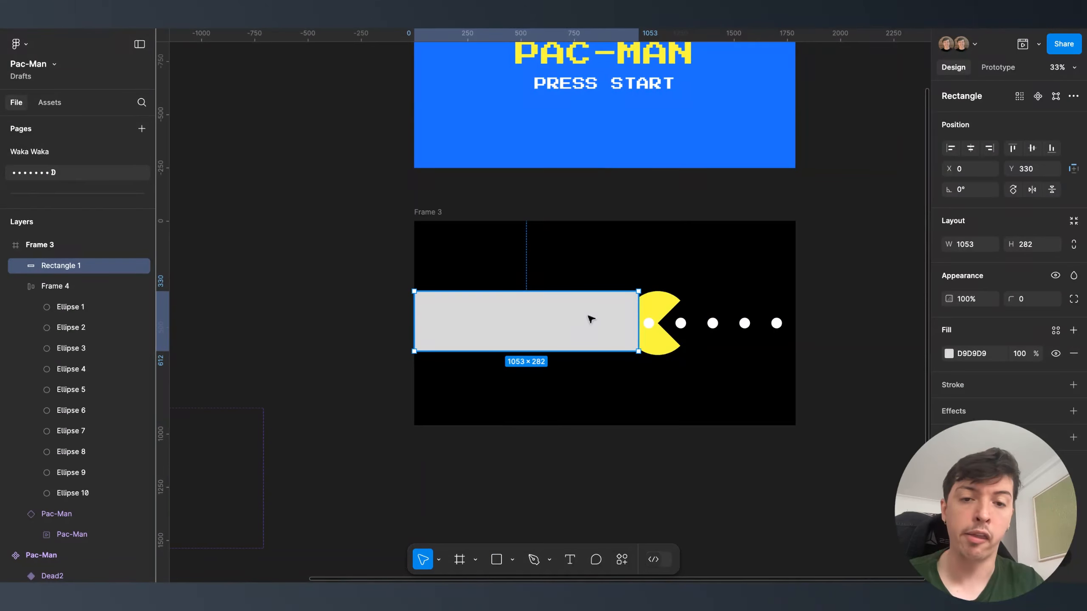
click(984, 353)
text(000000)
key(Return)
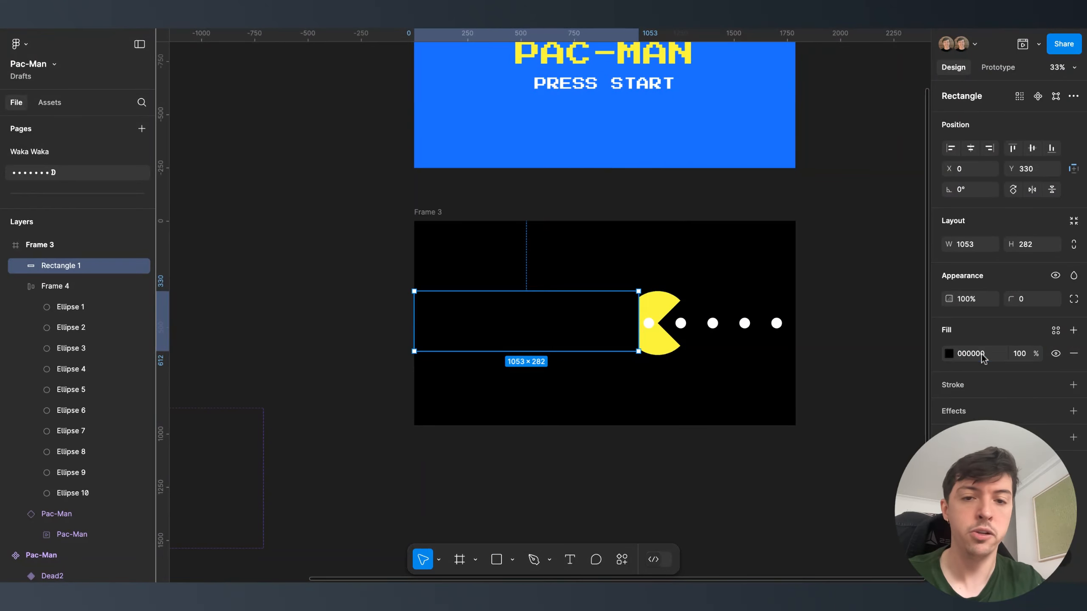
click(620, 401)
- Reposition the black cover rectangle, temporarily tinting it red to see it
click(578, 340)
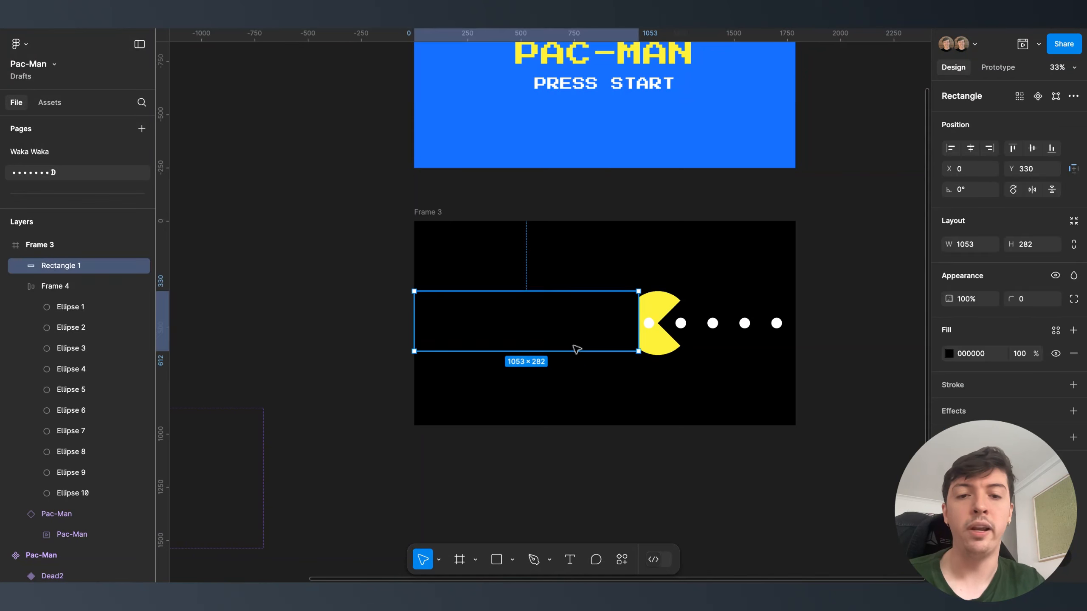
drag(592, 313, 593, 348)
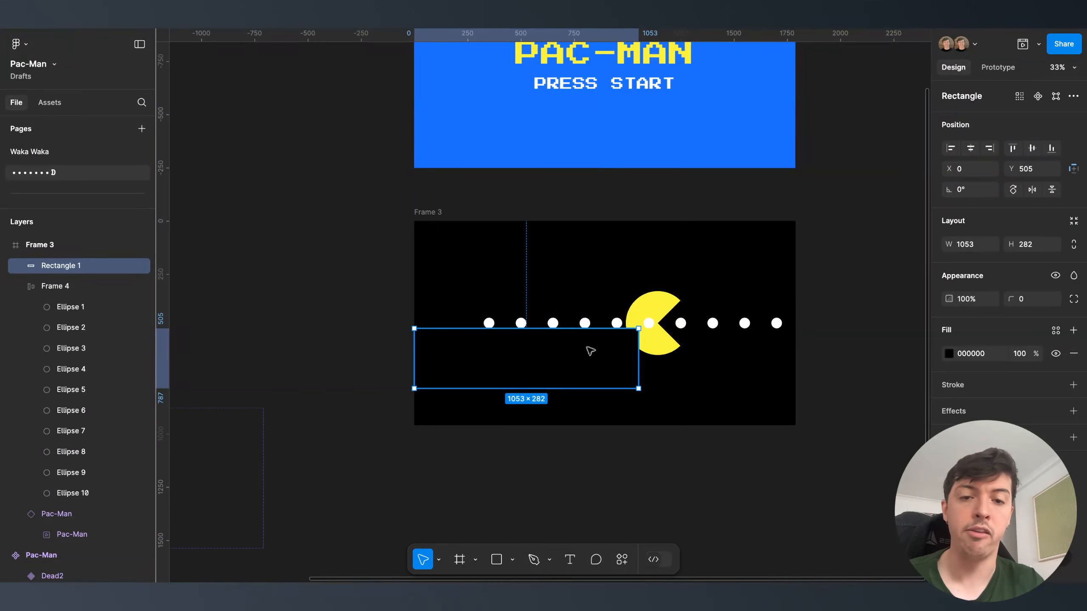
key(ctrl+z)
click(949, 354)
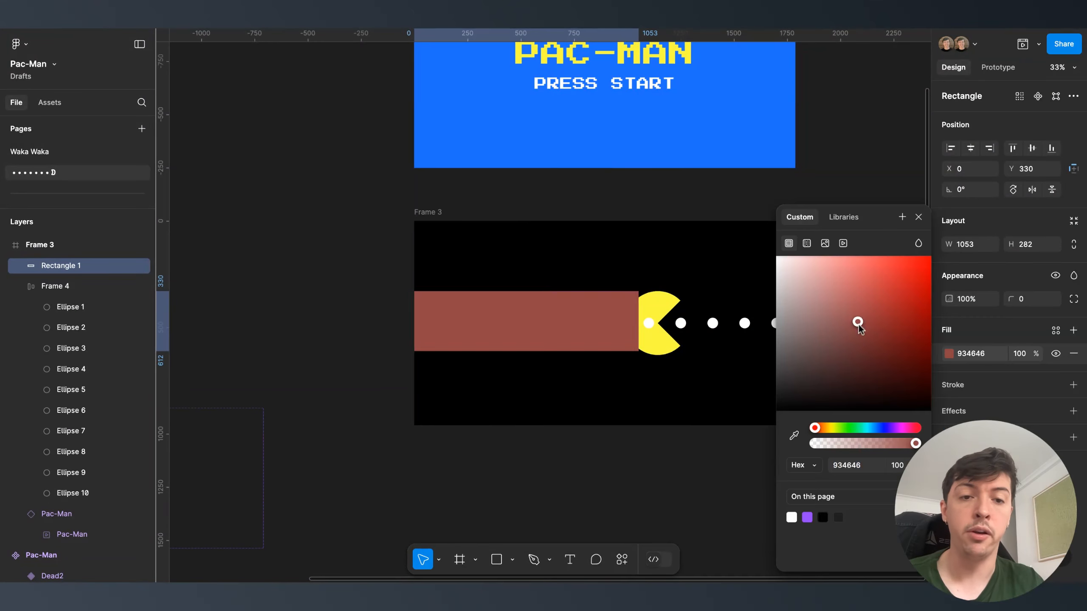
drag(856, 320, 900, 256)
drag(583, 322, 614, 340)
drag(787, 356, 620, 426)
click(646, 389)
- Bring the Pac-Man instance in front of the dots
click(667, 345)
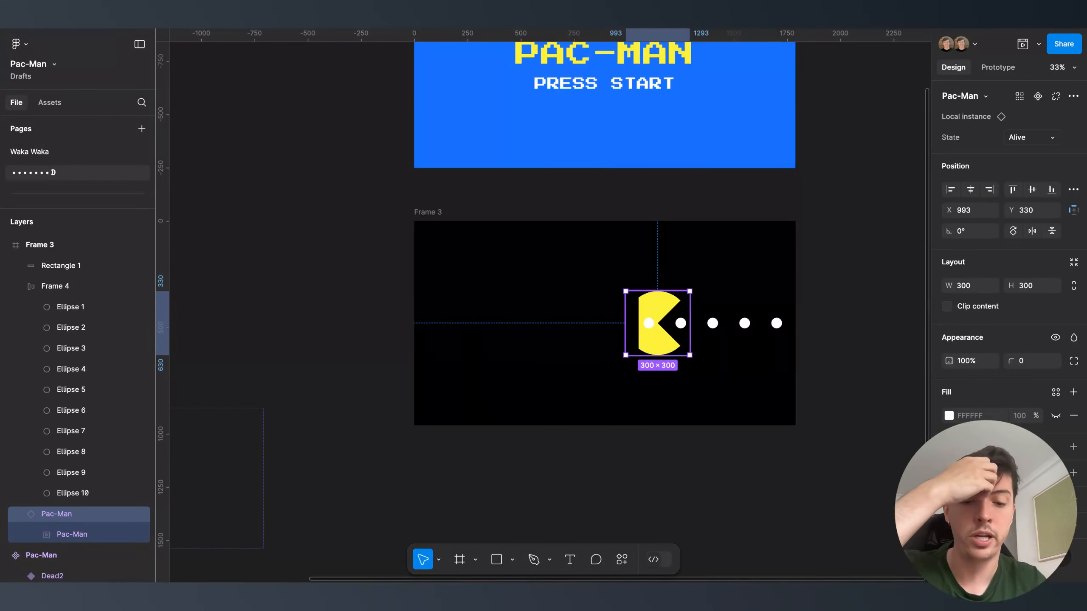
right_click(668, 345)
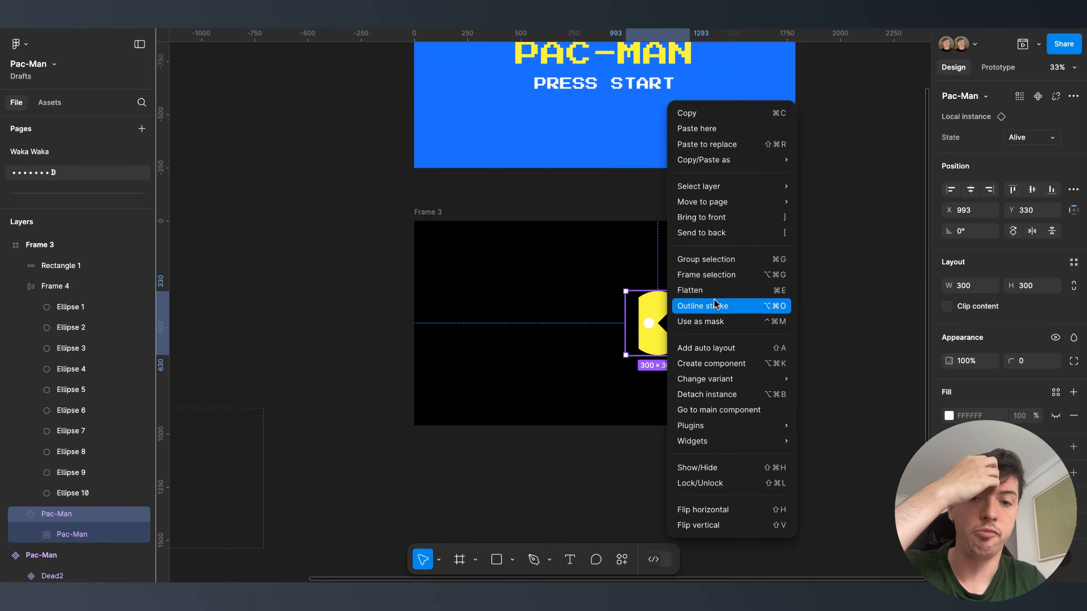
click(519, 391)
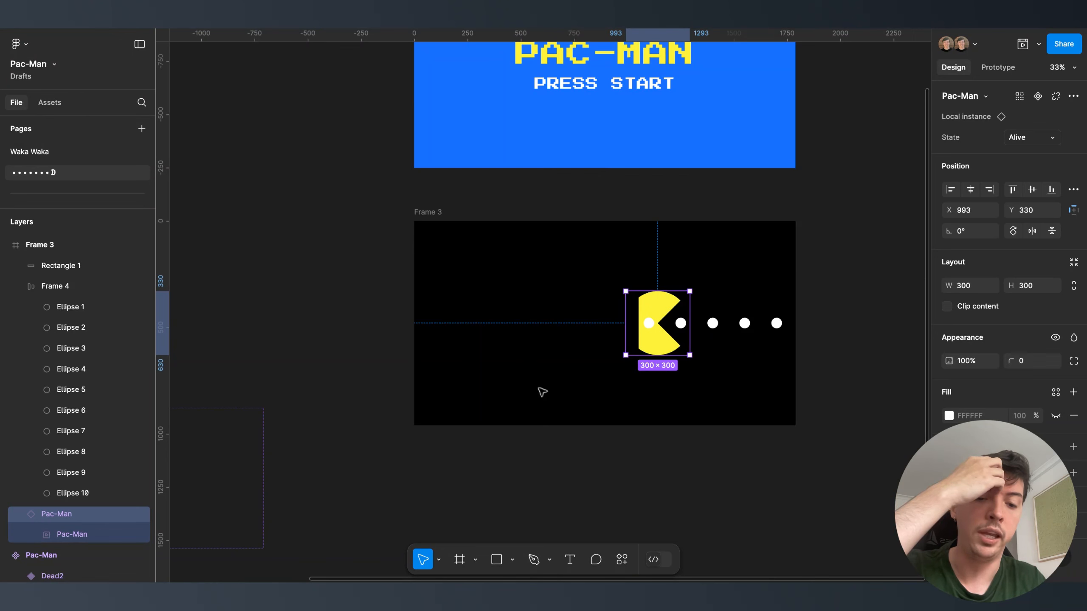
key(bracketright)
click(591, 391)
- Group Pac-Man with the black rectangle as 'Pac-Man' and move it to Frame 3's left edge
click(576, 321)
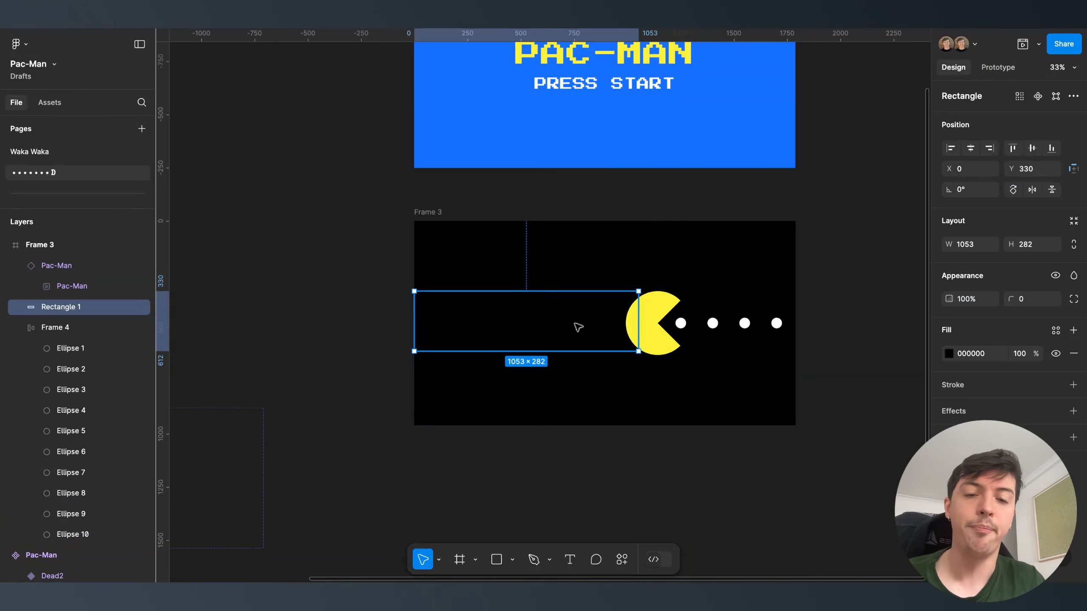
shift+click(662, 335)
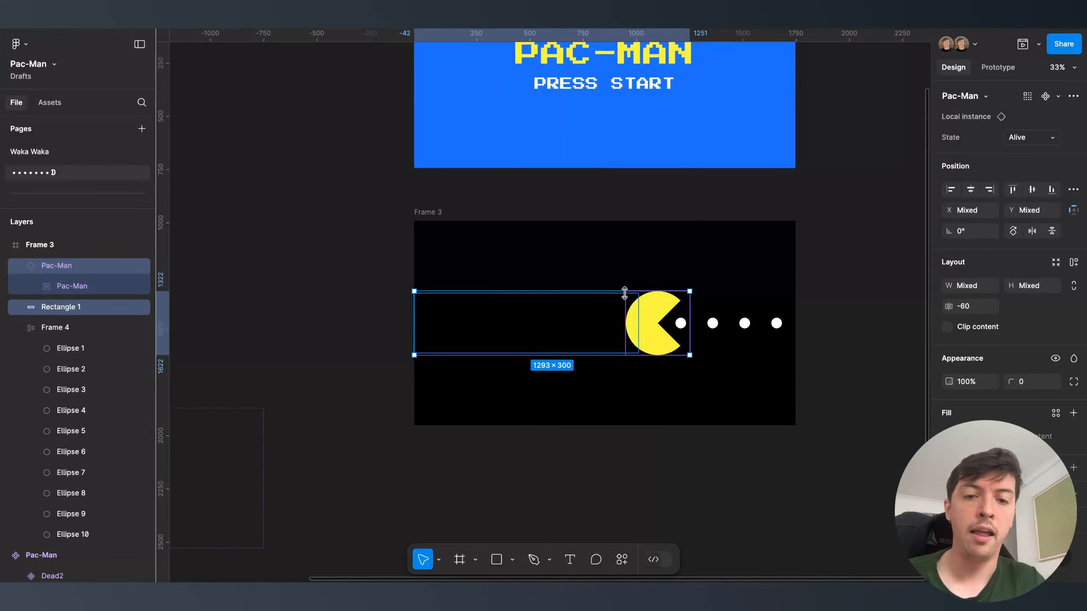
key(ctrl+g)
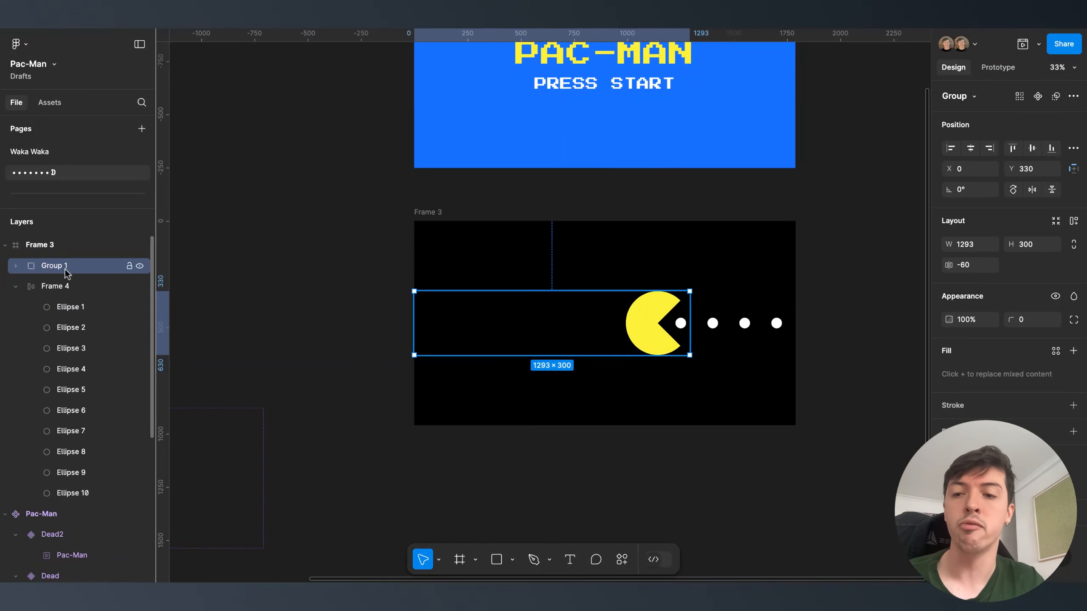
double_click(65, 268)
key(Return)
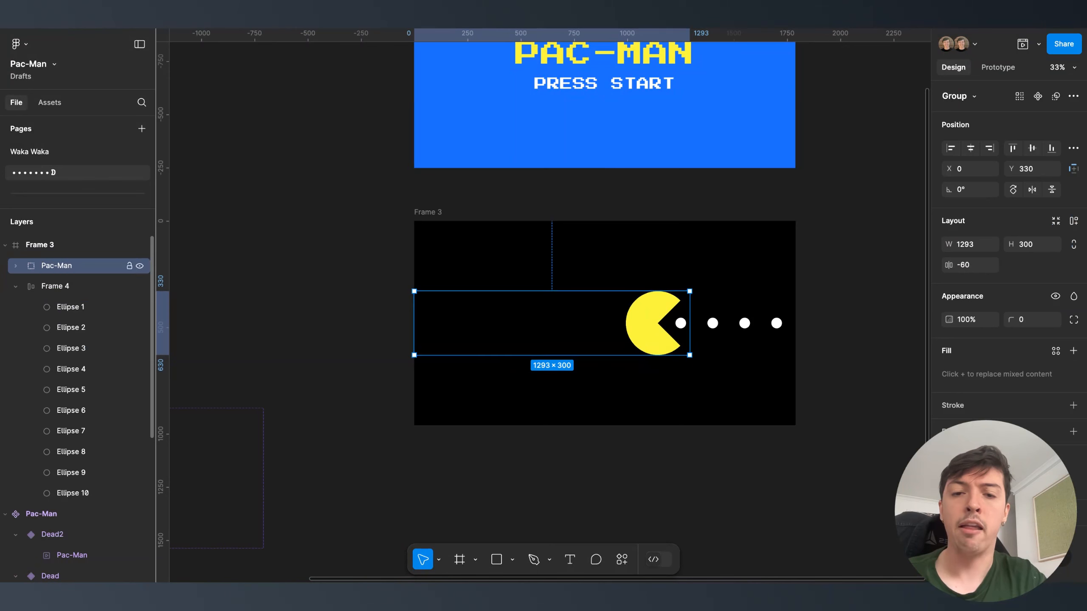
drag(654, 321, 447, 321)
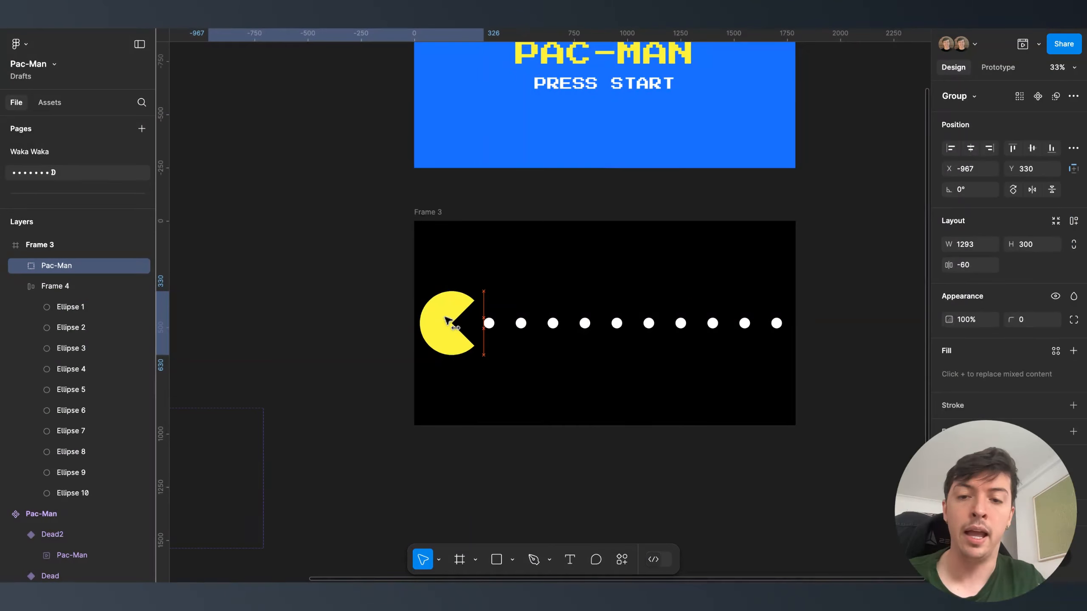
click(520, 400)
scroll(520, 401, down, 3)
scroll(520, 402, down, 1)
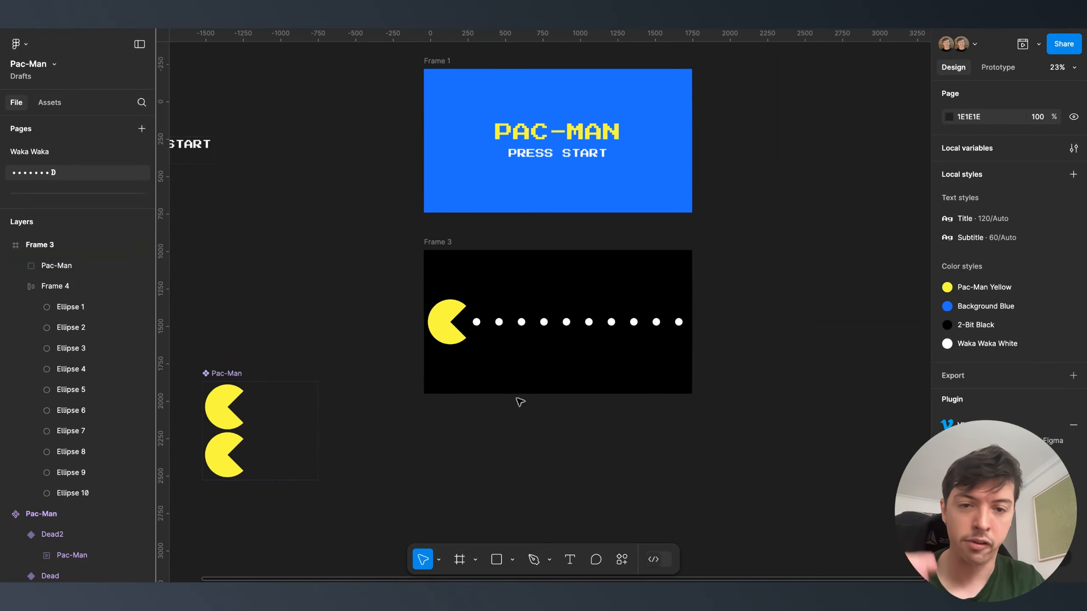
scroll(520, 402, down, 3)
scroll(552, 350, up, 3)
scroll(516, 353, up, 2)
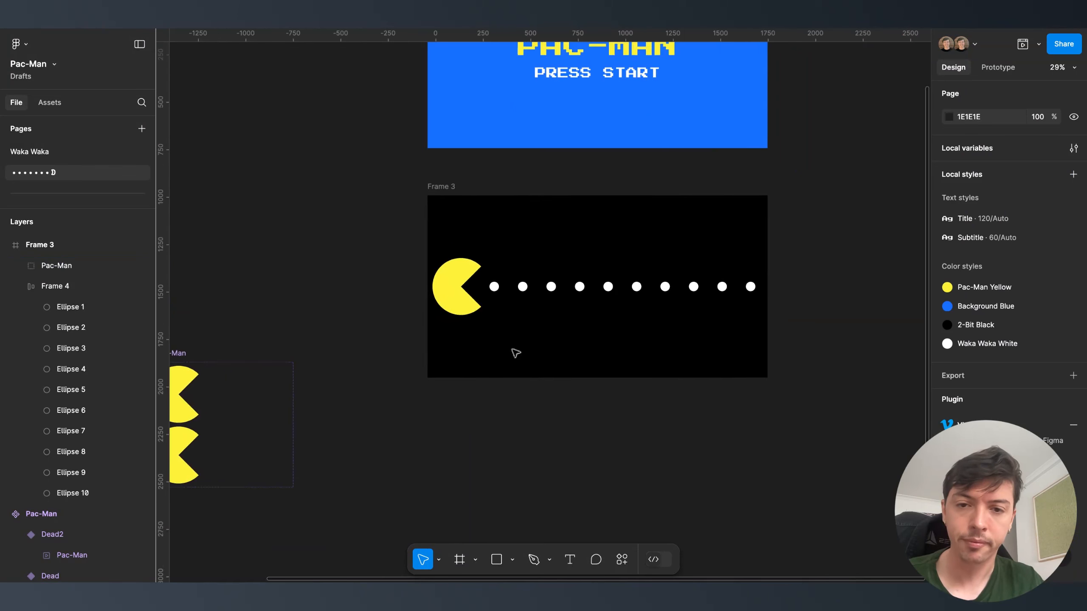
- Draw a bar across Frame 3's bottom with a Background Blue outline of weight 30
key(r)
mouse_move(444, 333)
mouse_down()
mouse_move(740, 354)
mouse_move(752, 379)
mouse_up()
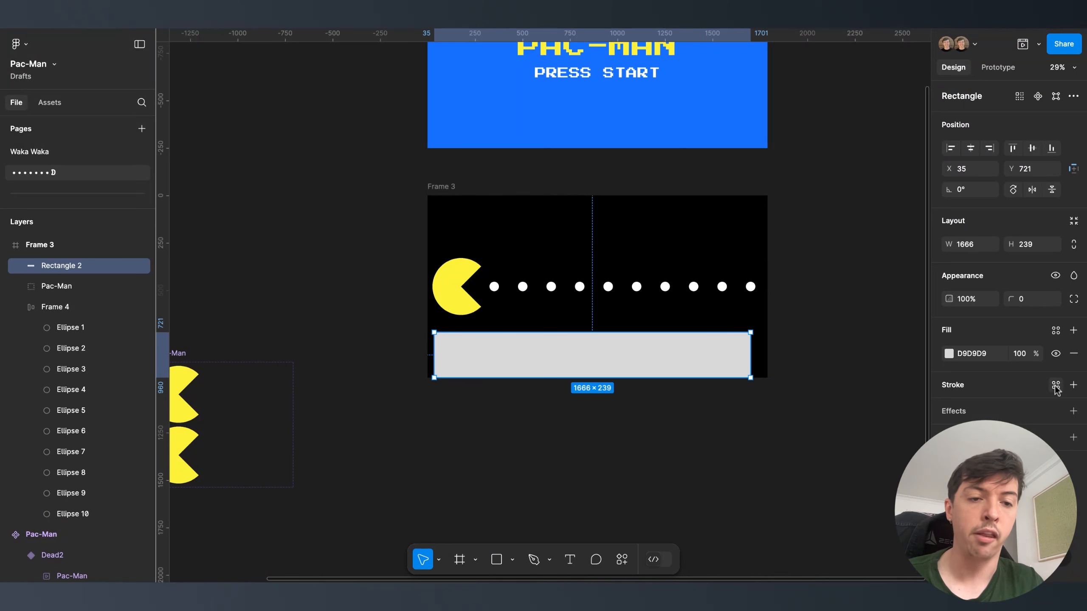
click(1056, 385)
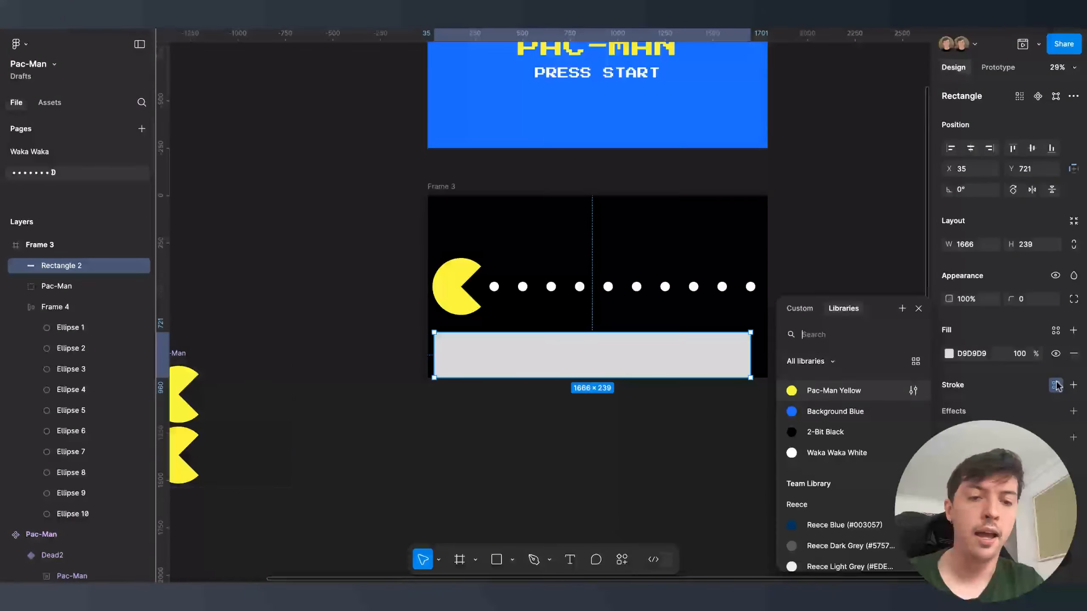
click(855, 414)
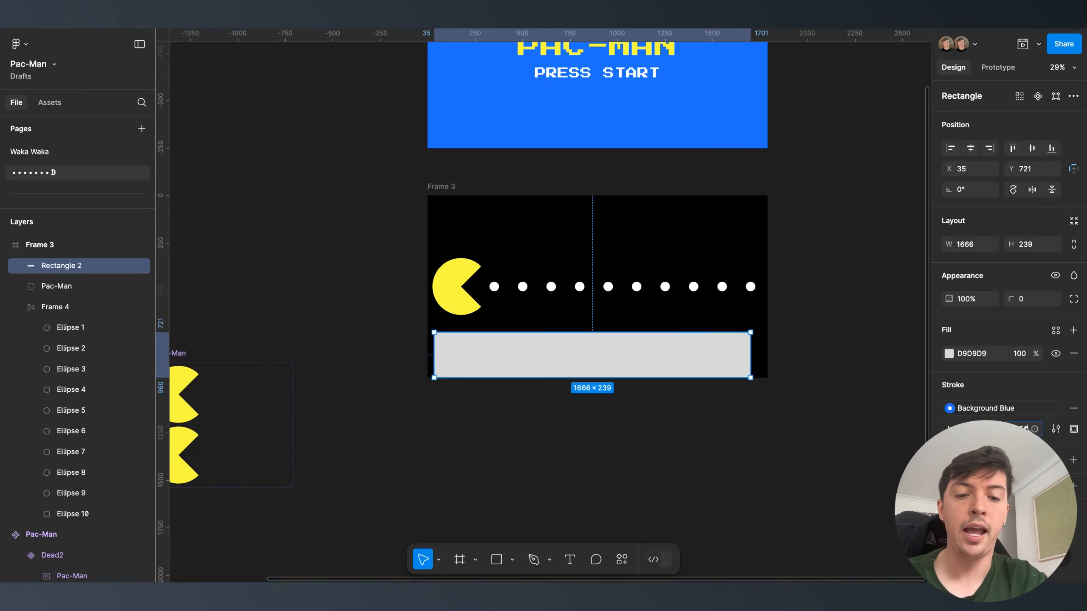
key(Return)
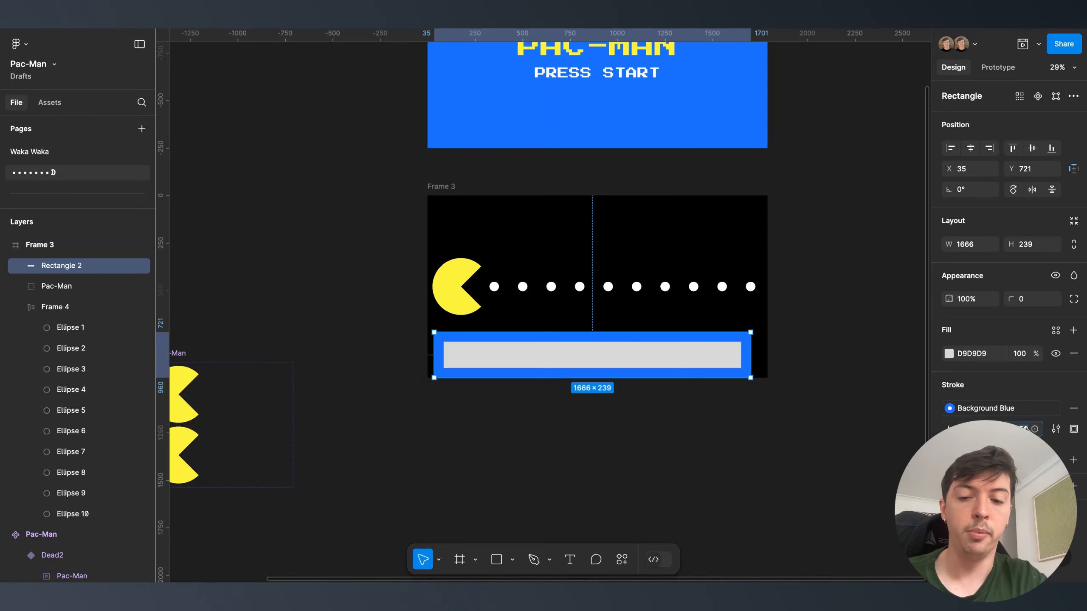
click(1026, 428)
text(30)
key(Return)
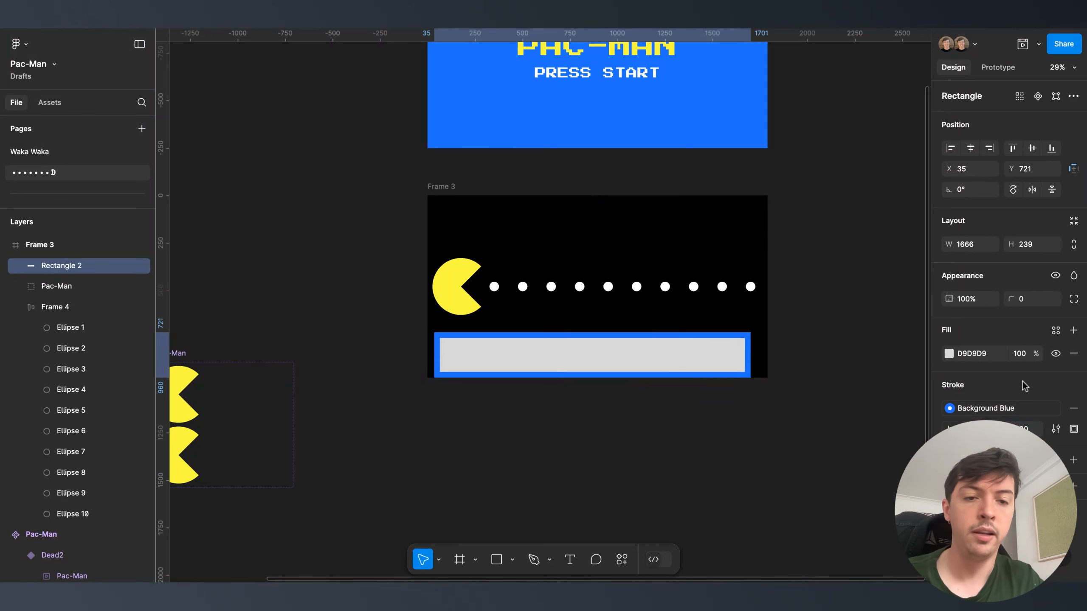
- Fill the bottom wall black and stretch it past both sides of the frame
click(978, 357)
text(0)
key(Return)
click(772, 375)
click(654, 362)
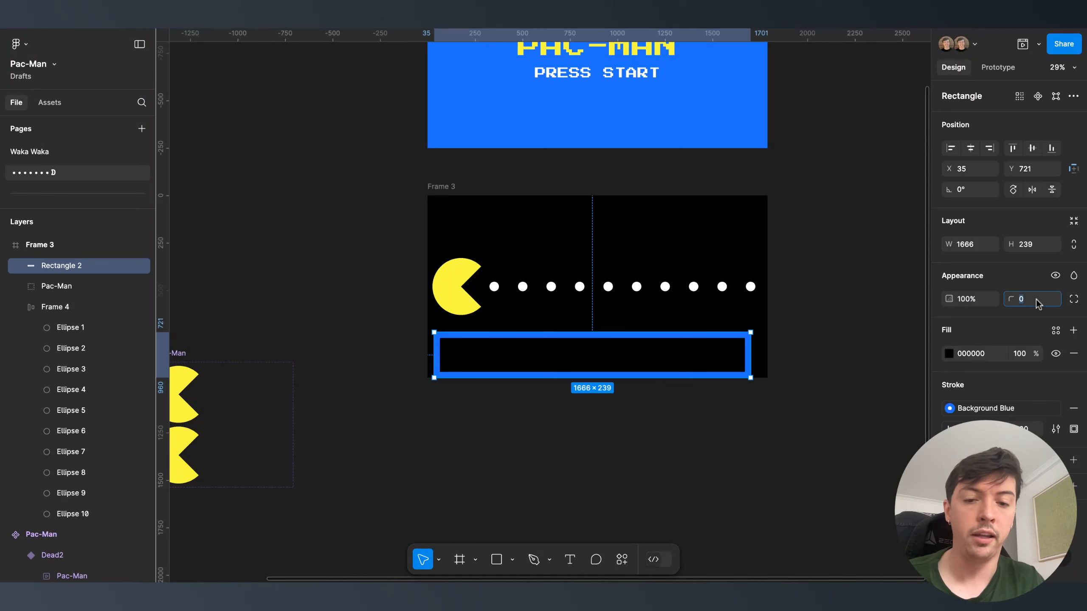
drag(754, 360, 791, 360)
drag(432, 358, 397, 359)
- Copy the wall up to the frame's top and shorten the copy from the right
click(477, 448)
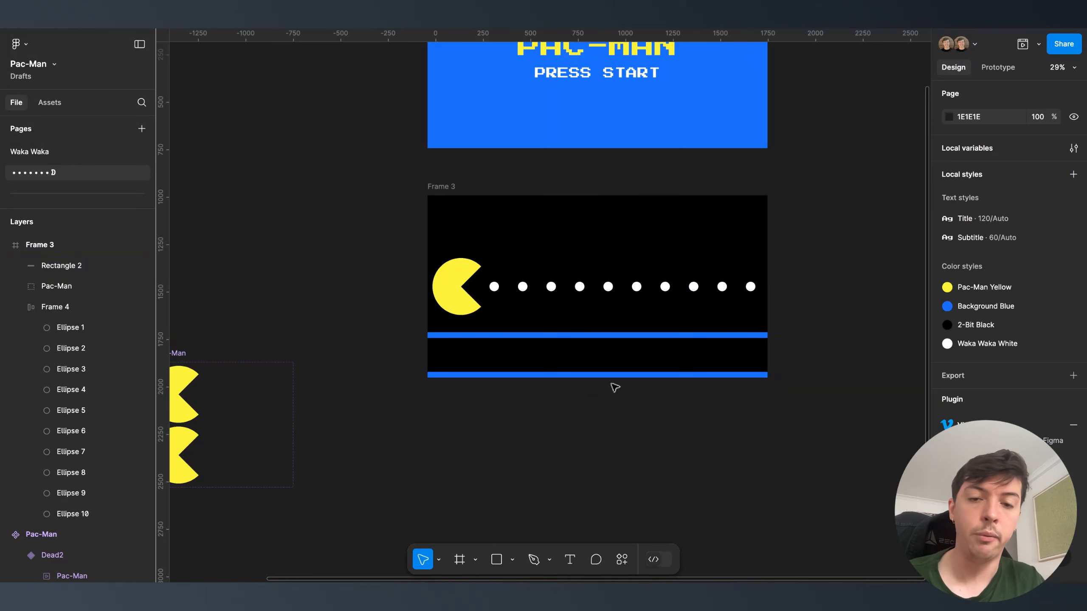
click(630, 374)
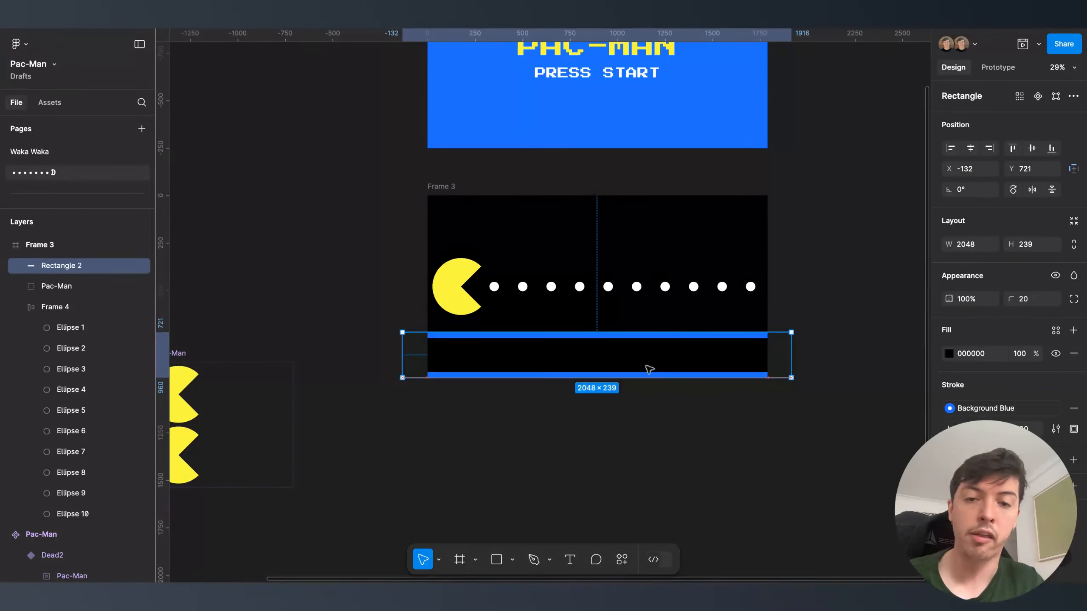
drag(648, 369, 653, 238)
drag(795, 232, 645, 226)
- Set the tall wall piece to 239 wide, butt it against the top wall, and select both
drag(557, 217, 590, 218)
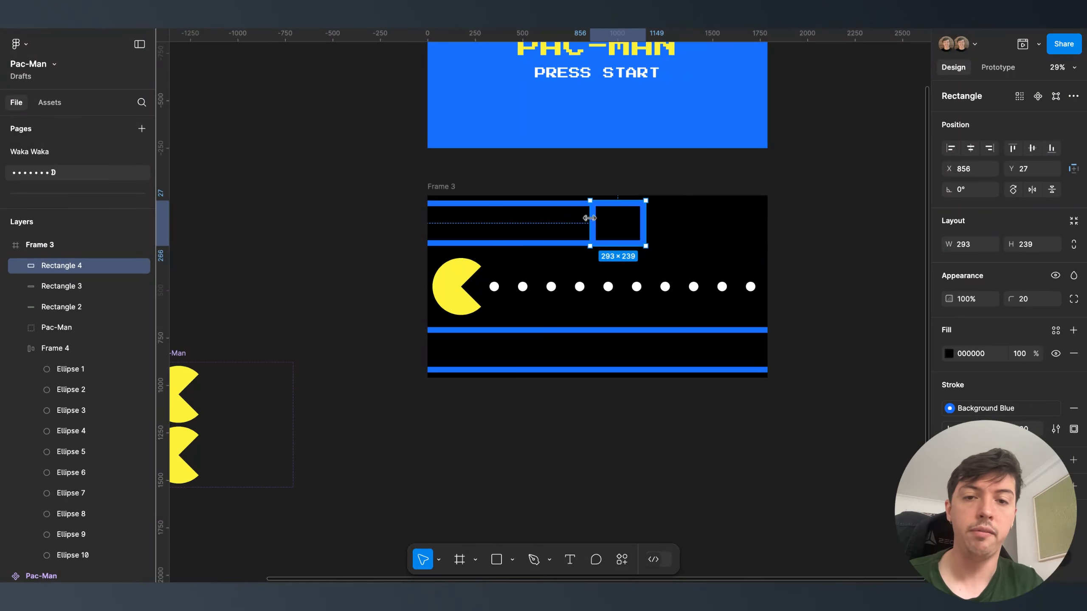
click(517, 236)
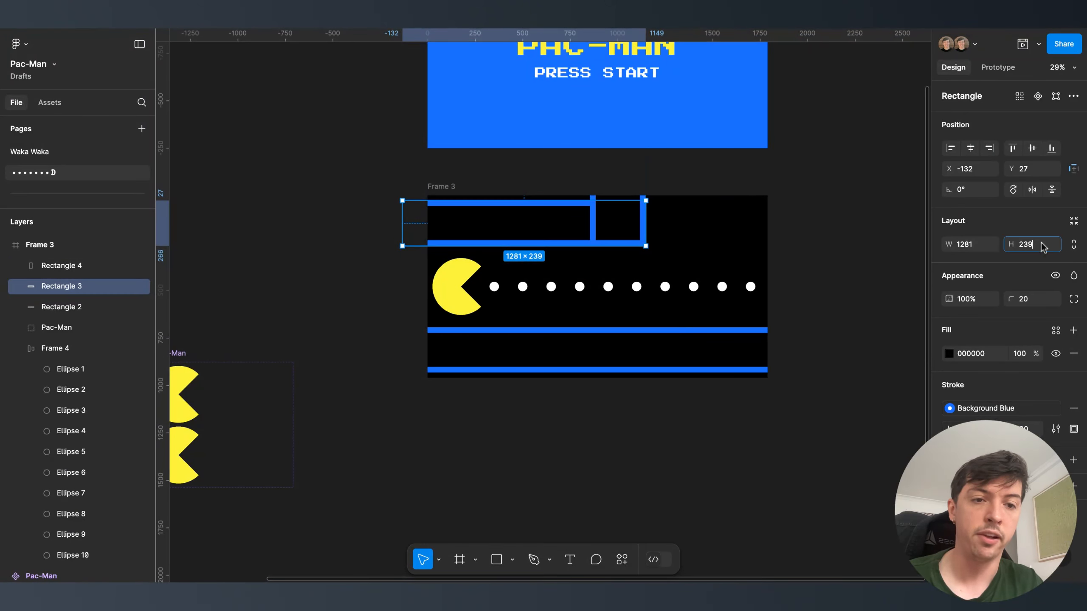
click(616, 221)
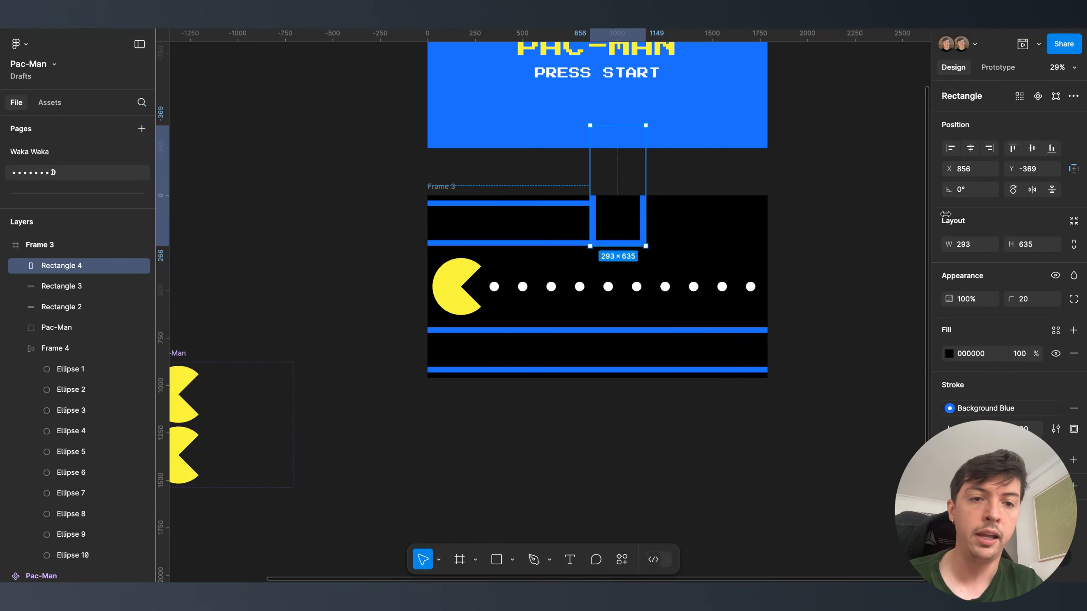
click(981, 247)
text(239)
key(Return)
drag(599, 228, 611, 228)
click(766, 236)
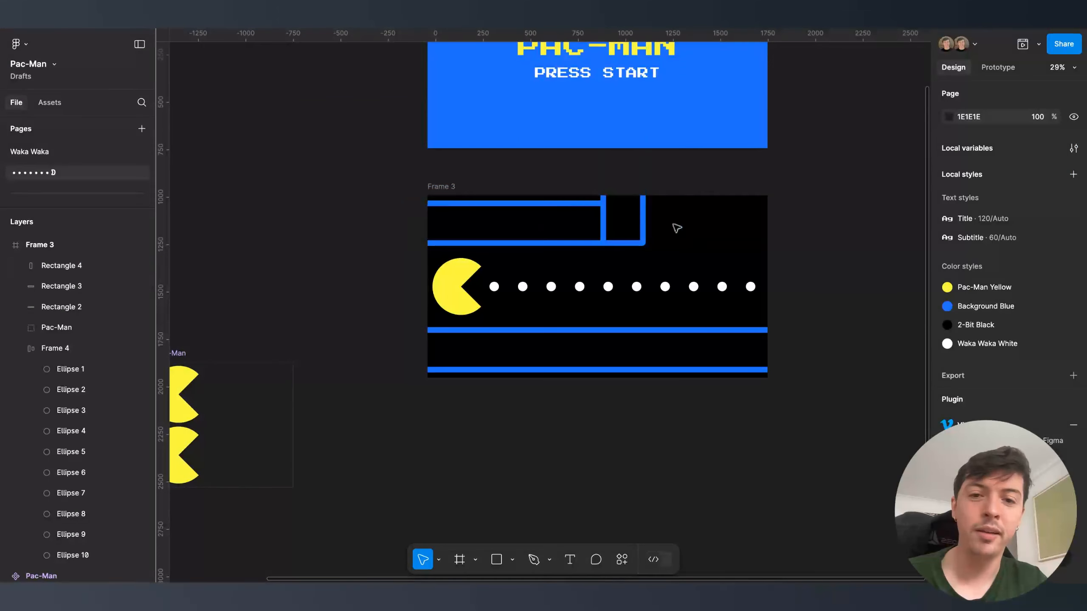
click(642, 223)
shift+click(553, 224)
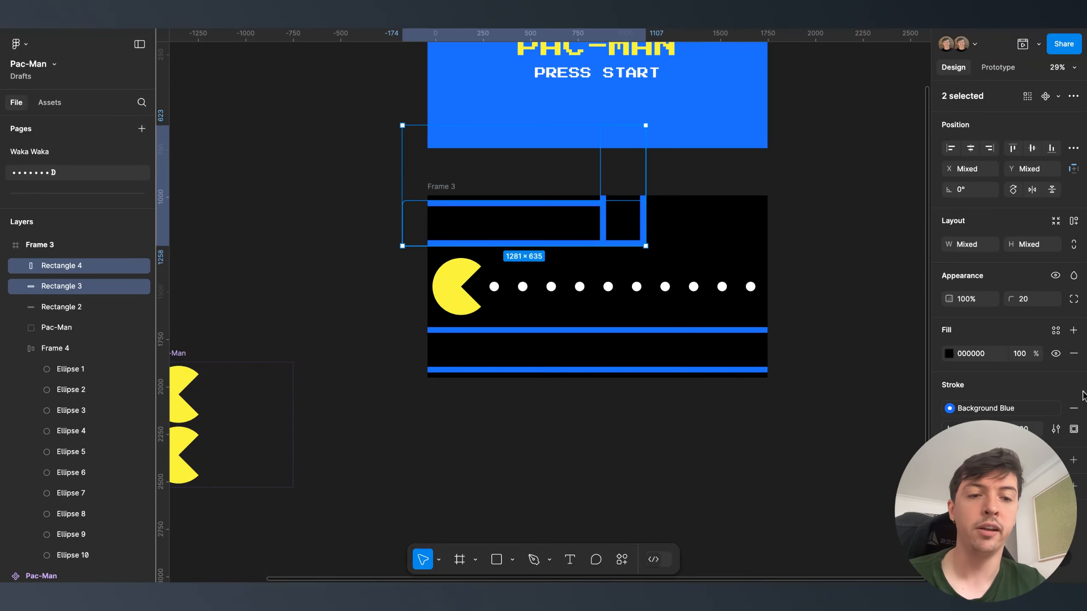
- Remove the blue outline from both top wall pieces and fill them red
click(1072, 409)
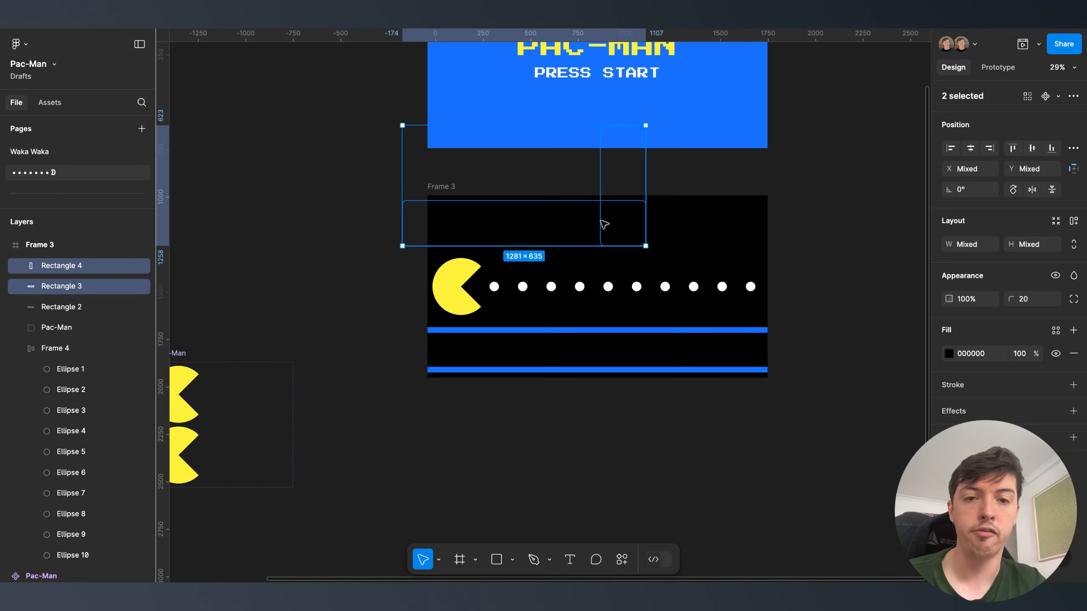
click(948, 354)
drag(869, 316, 898, 276)
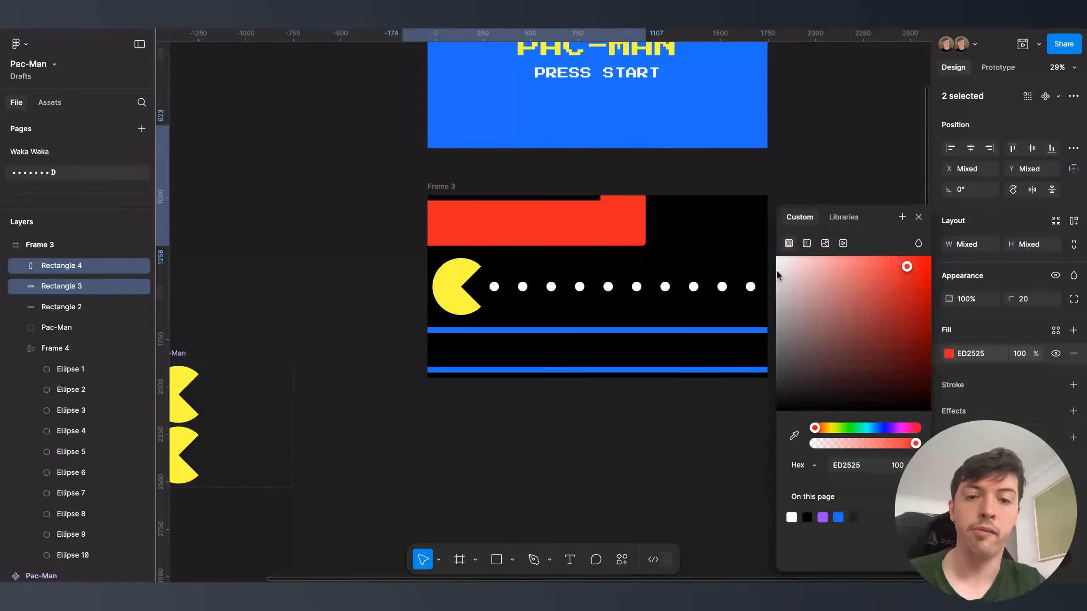
click(707, 236)
- Merge the two red wall pieces into one Union with a Background Blue outline
drag(706, 207, 604, 245)
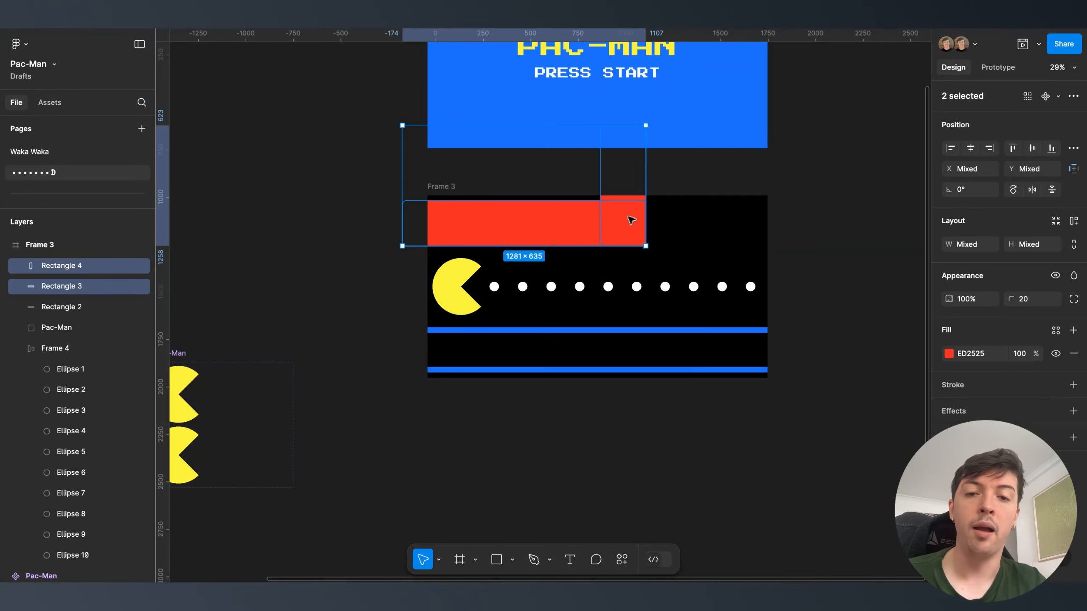
click(1073, 97)
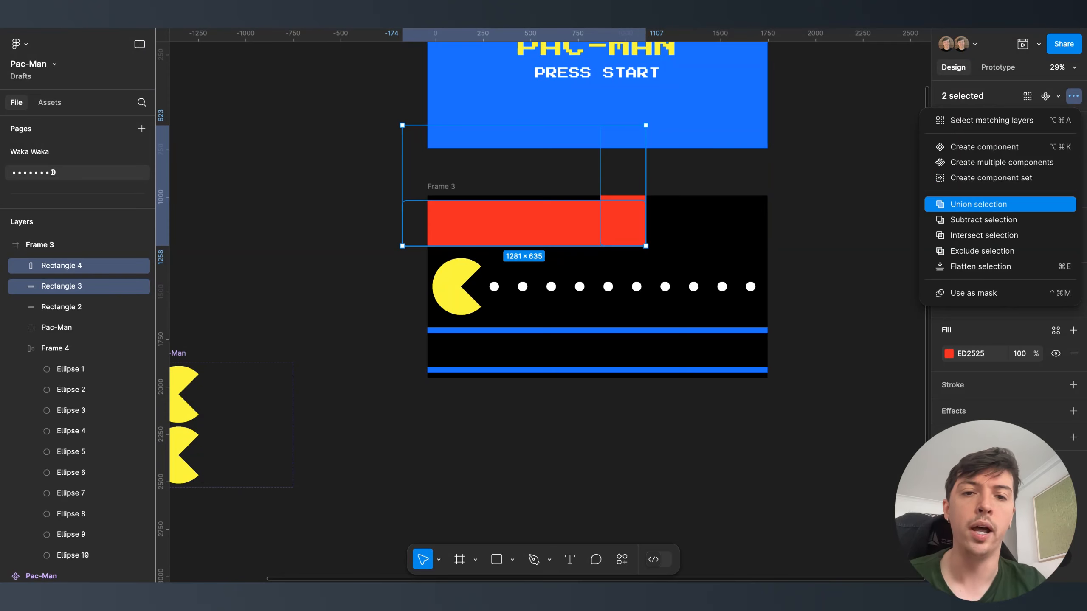
click(979, 204)
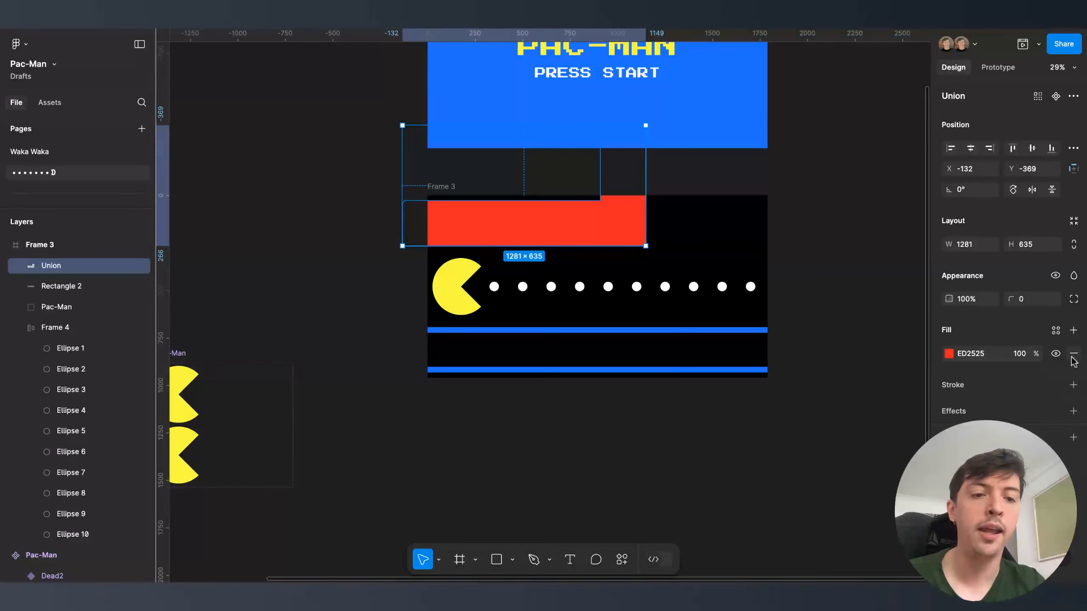
click(1074, 385)
click(1056, 385)
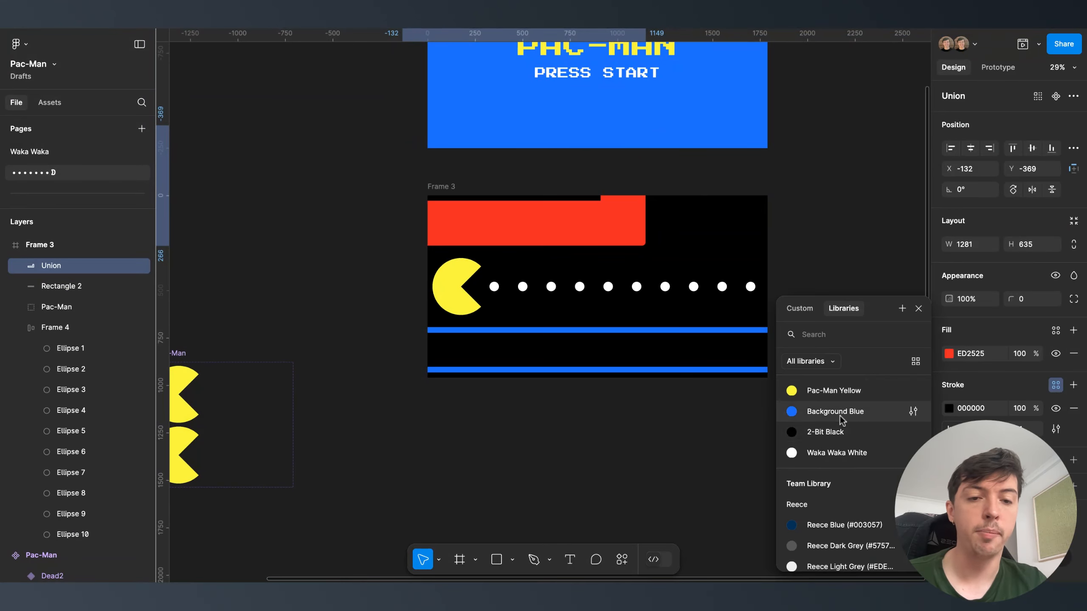
click(815, 414)
- Give the merged L-shaped wall a 000000 fill so only its blue outline shows
click(643, 357)
click(609, 256)
click(607, 236)
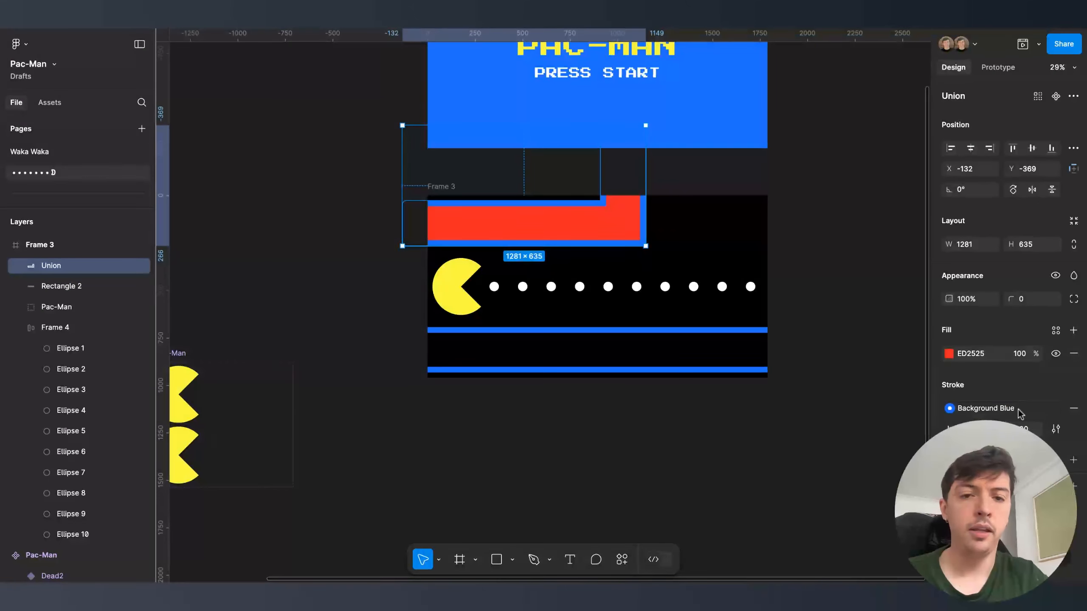
click(980, 354)
text(000000)
key(Return)
click(718, 203)
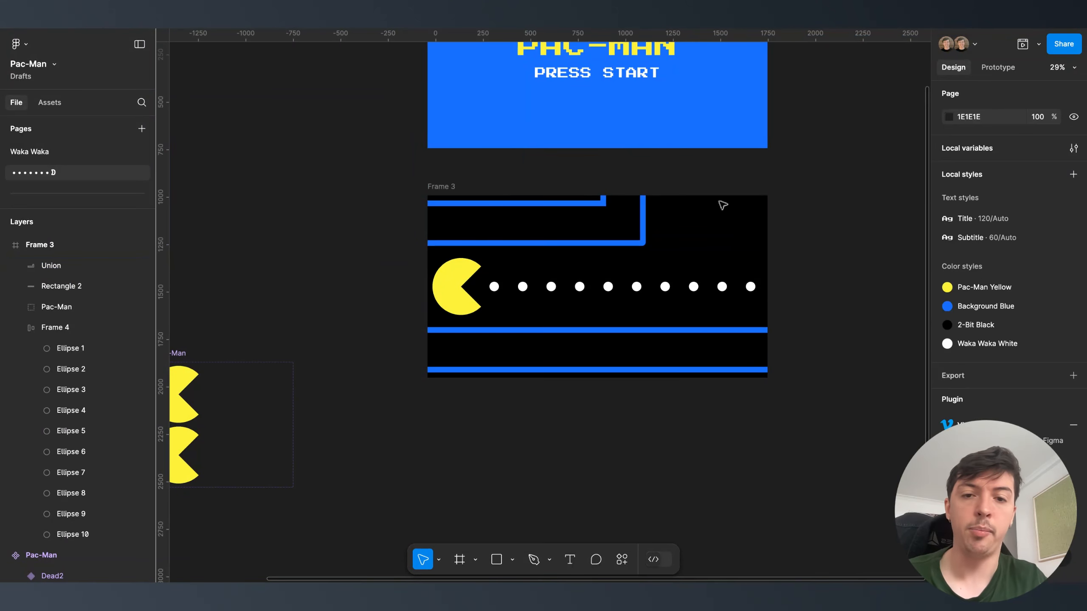
- Duplicate the L-shaped wall, flip the copy horizontally, and place it at Frame 3's right edge
click(573, 244)
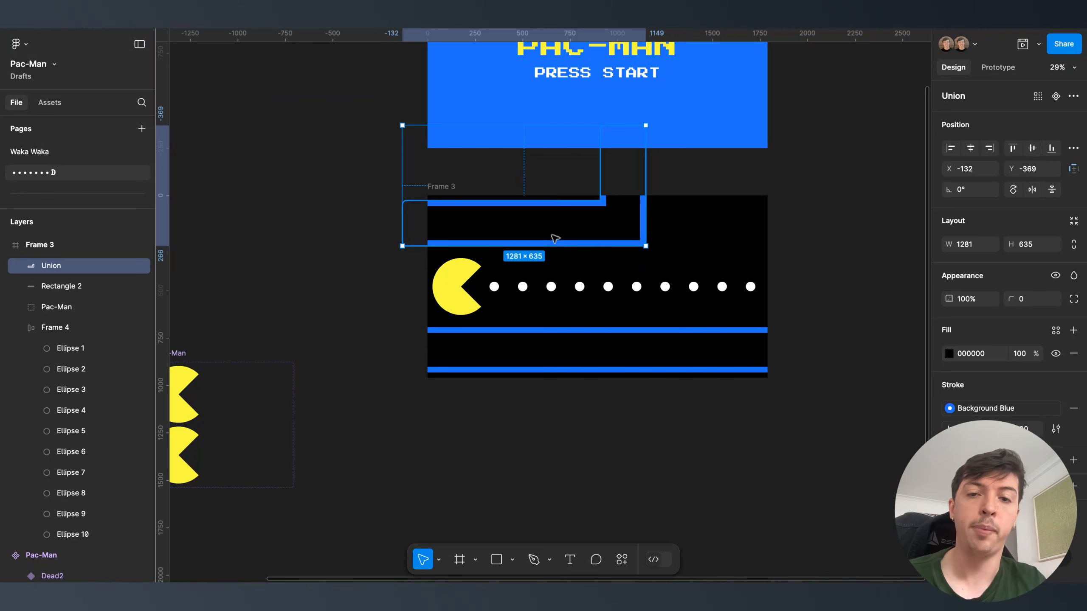
key(ctrl+d)
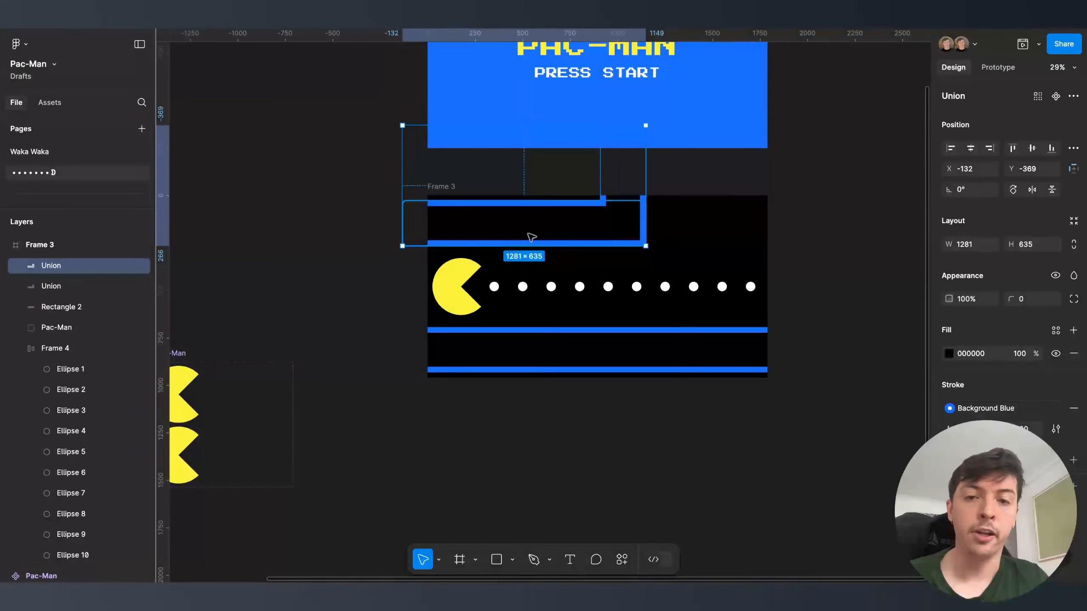
drag(459, 234, 684, 245)
right_click(684, 245)
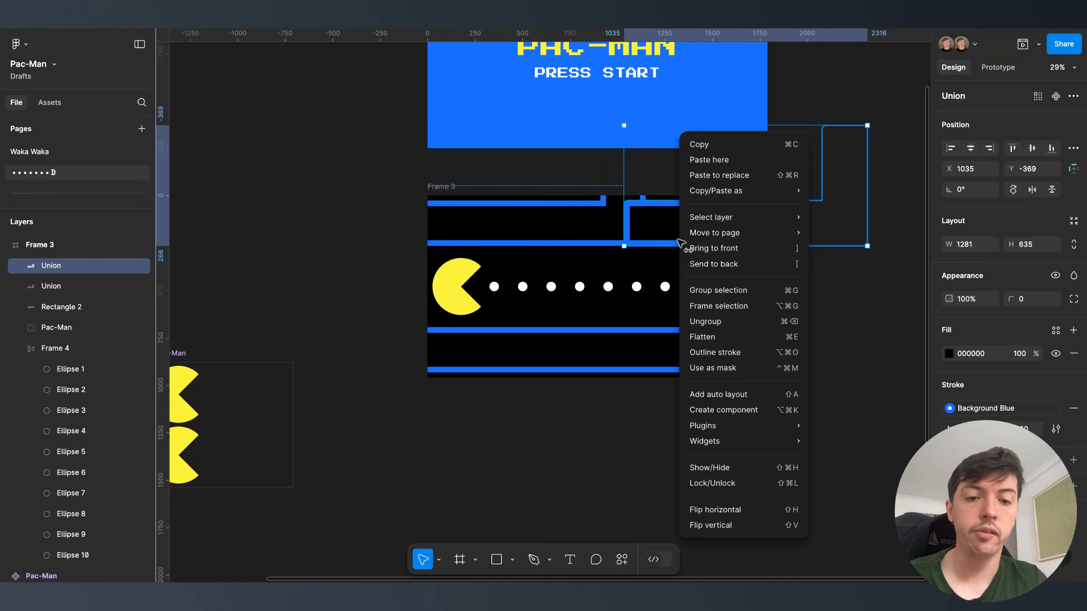
click(711, 510)
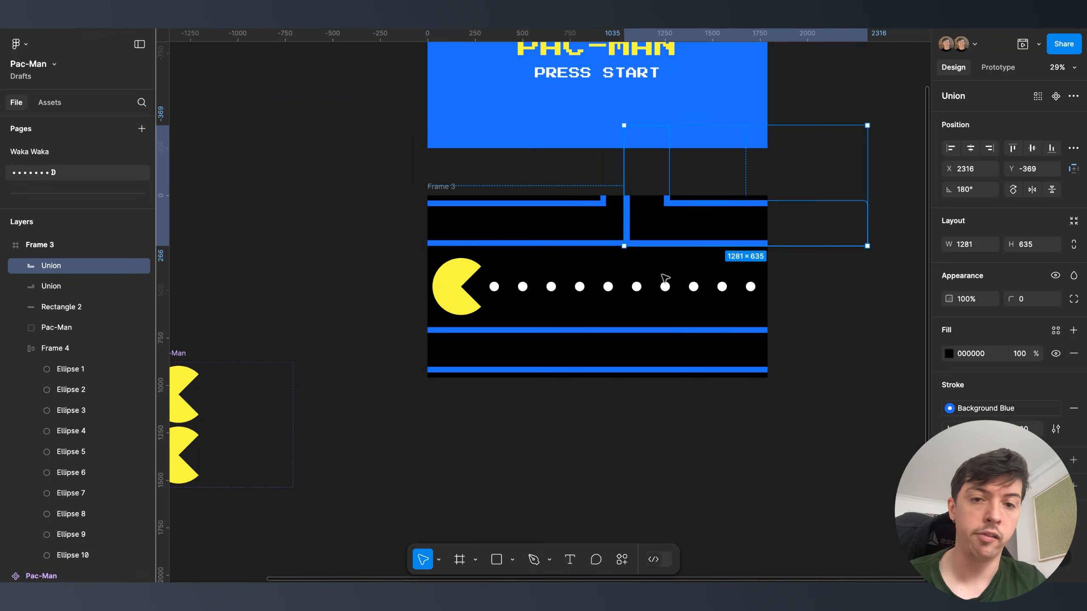
drag(647, 231, 762, 234)
click(848, 306)
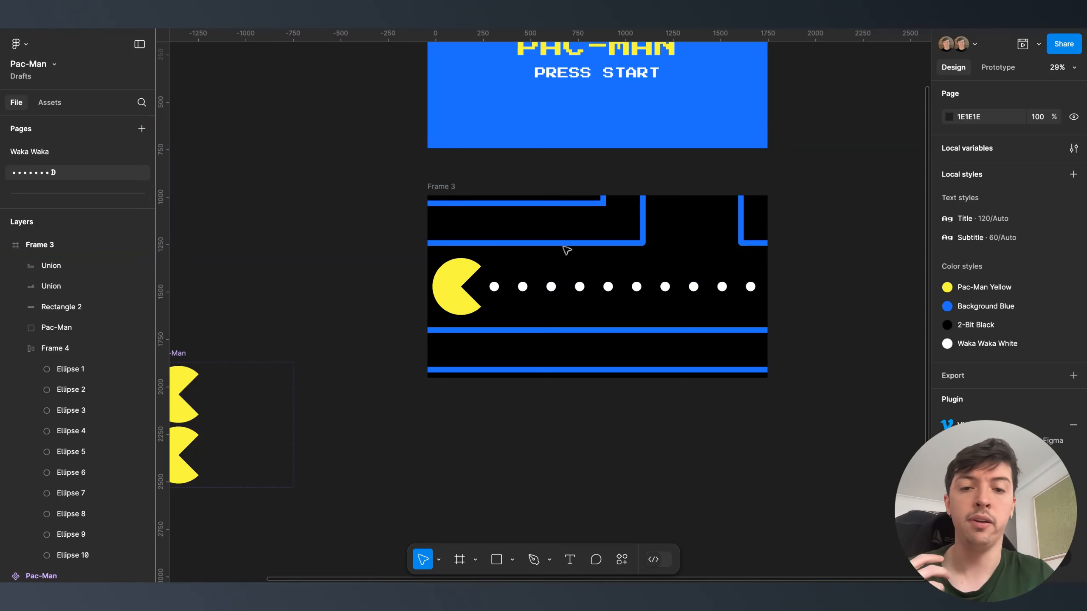
scroll(565, 254, down, 5)
click(491, 221)
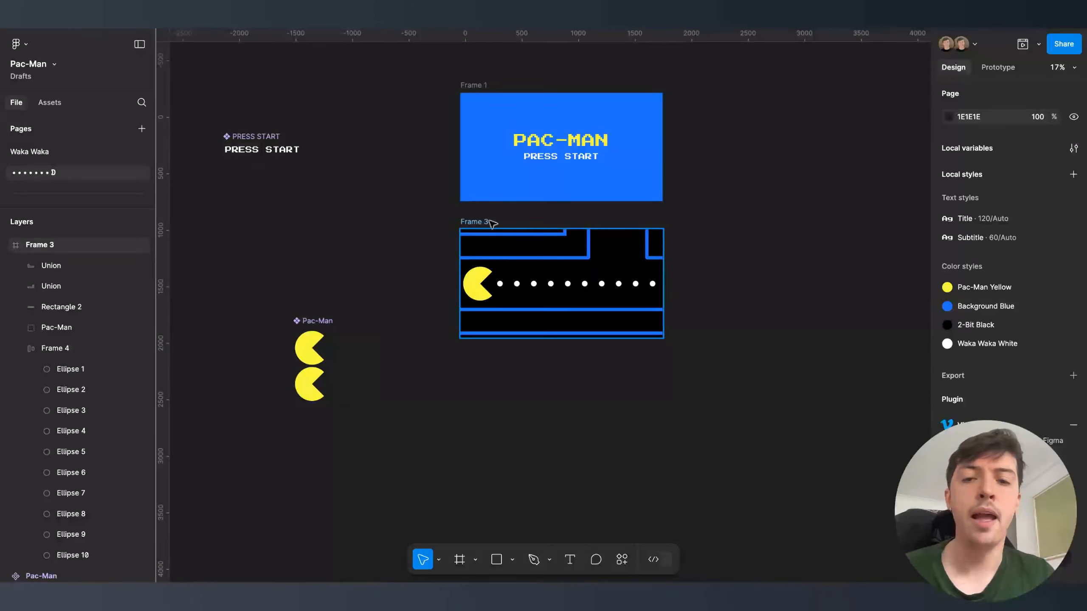
click(1022, 44)
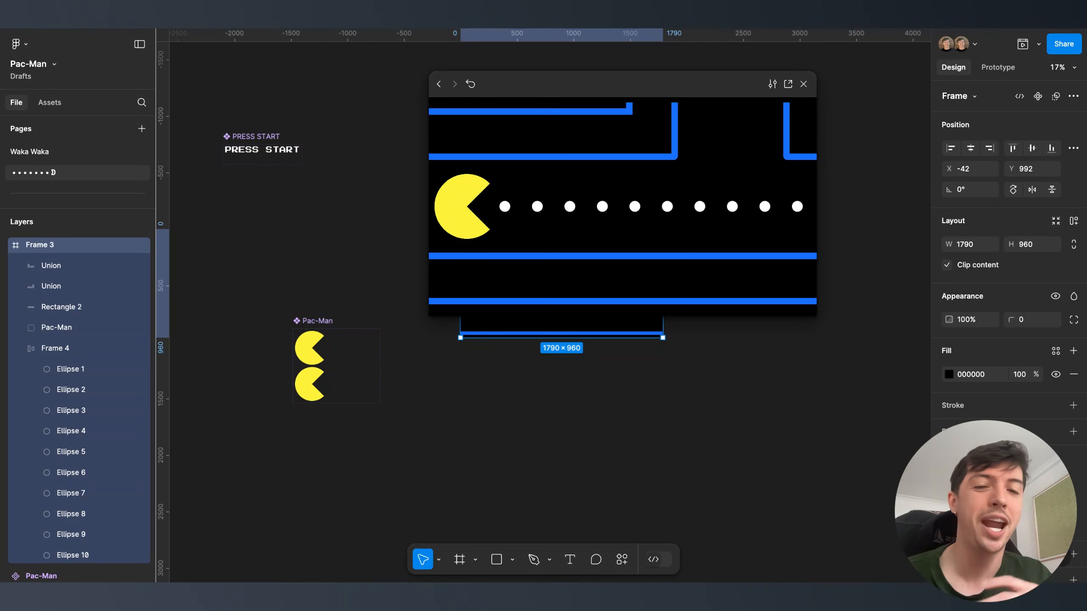
click(804, 84)
click(710, 242)
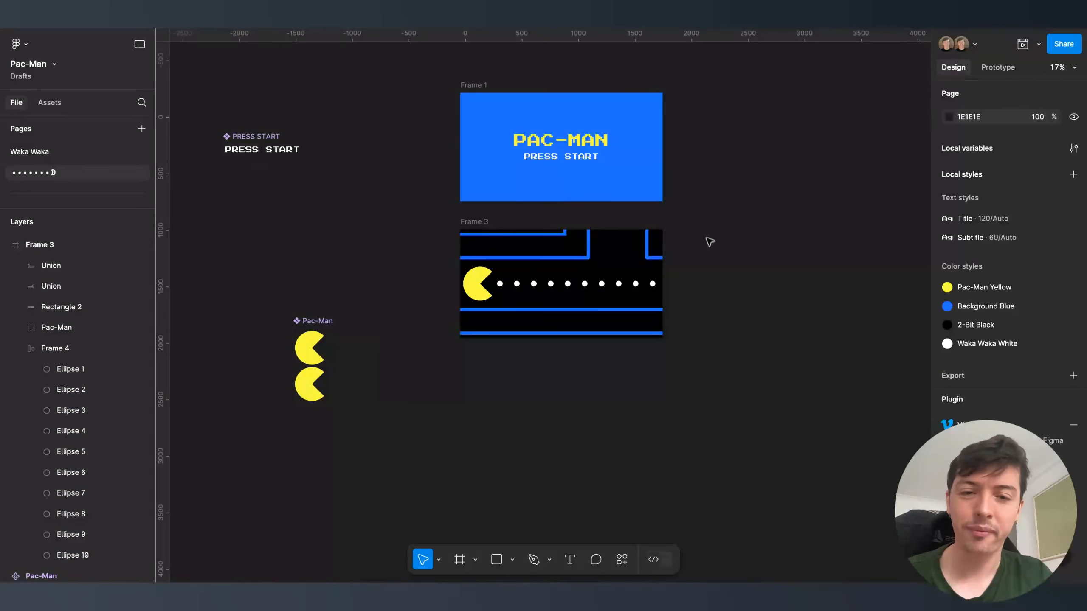
- On the Waka Waka page, select the ghost image inside the Ghost Alive variant
click(107, 153)
scroll(477, 246, down, 3)
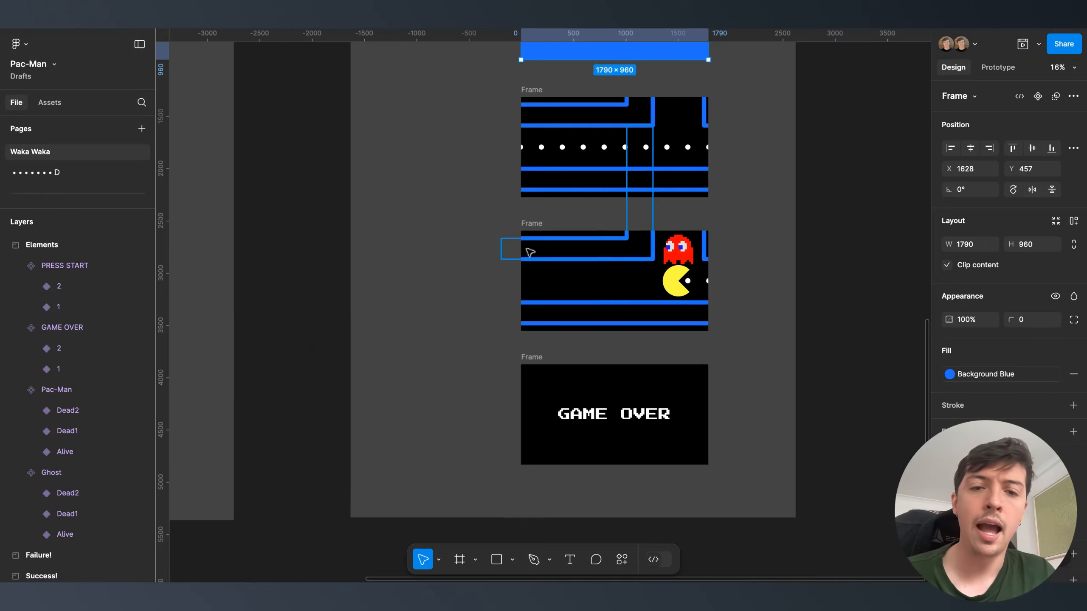
scroll(479, 257, left, 10)
scroll(480, 261, up, 5)
click(511, 208)
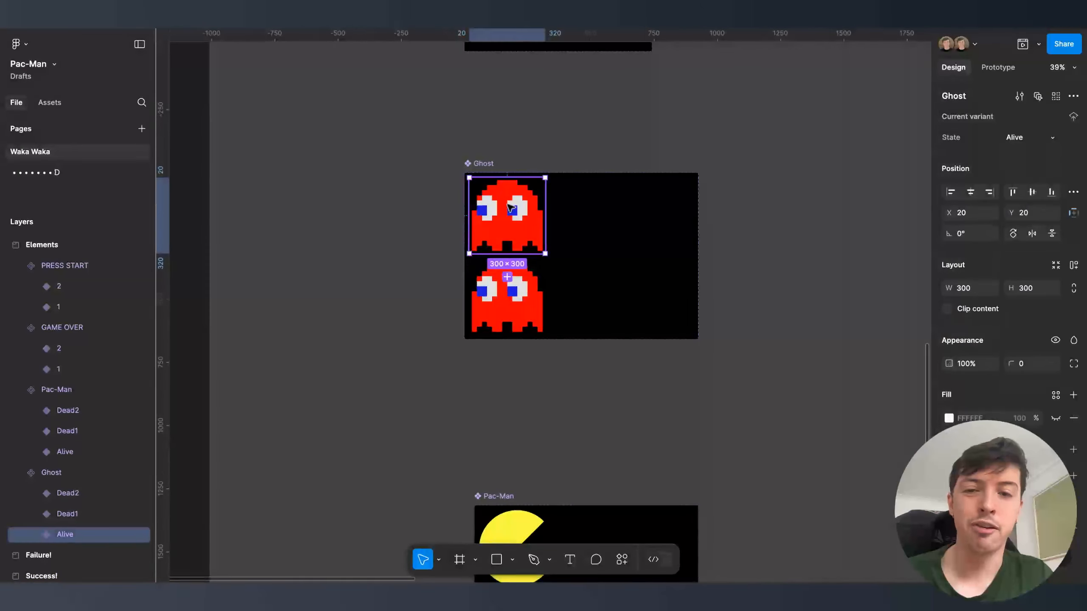
double_click(510, 209)
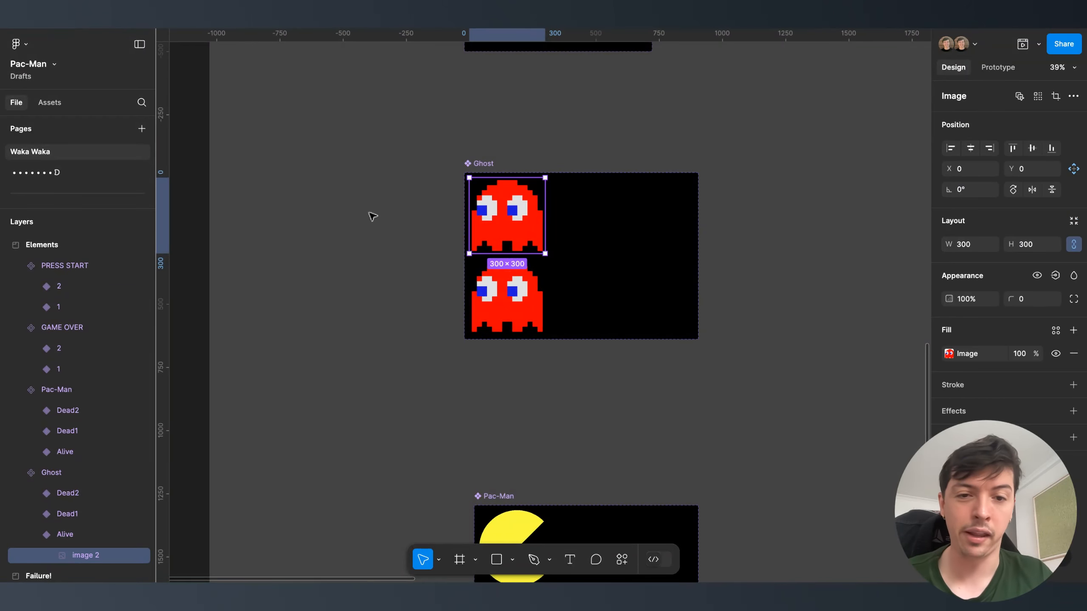
click(945, 355)
click(944, 356)
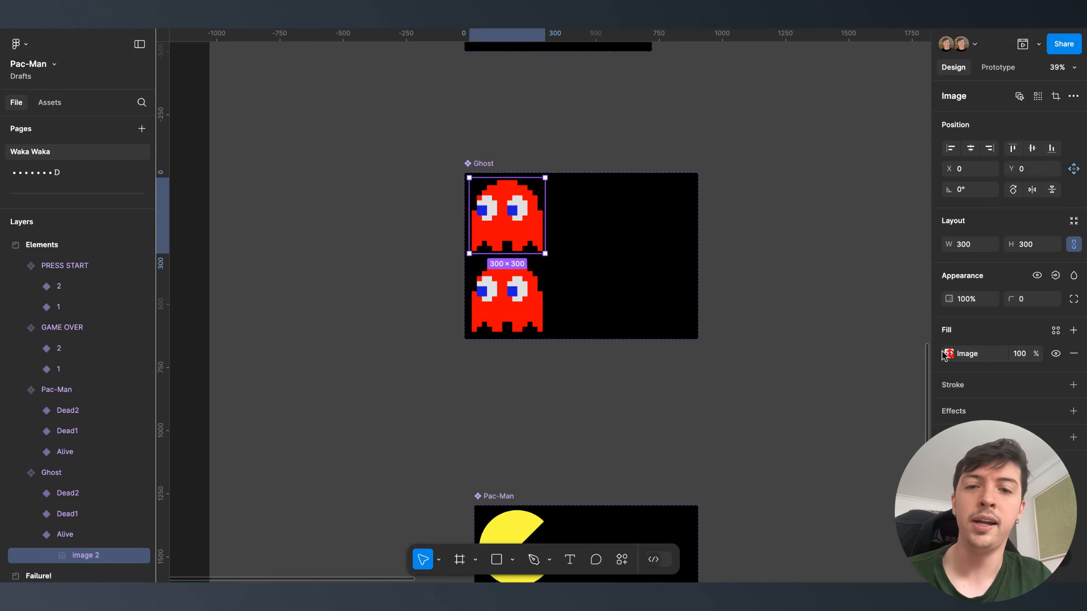
click(760, 234)
double_click(508, 201)
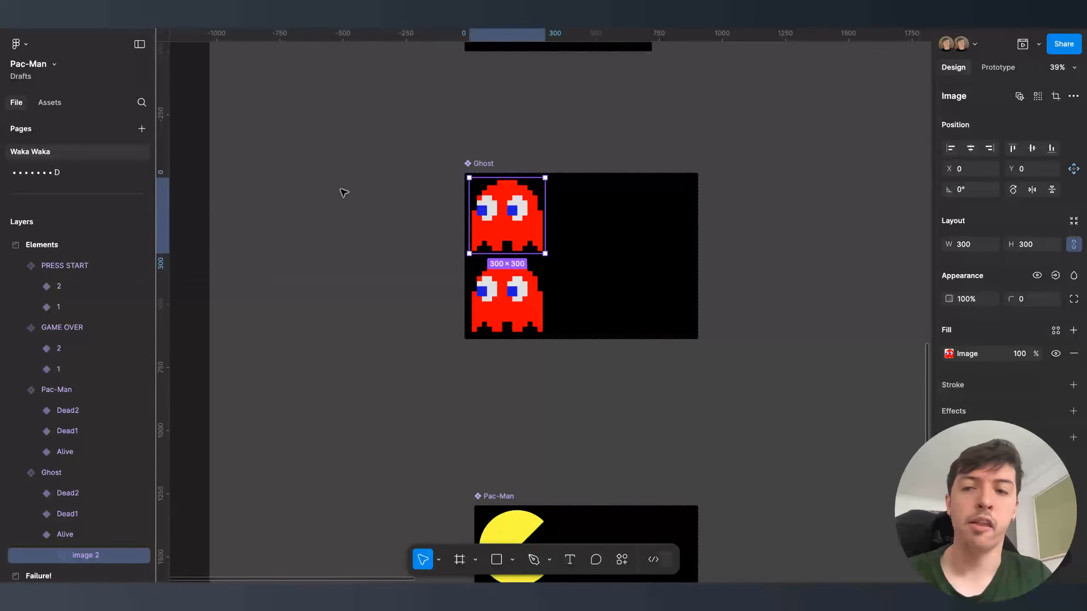
- Paste the ghost onto the maze page, move it left of Frame 3, and rename it Ghost
click(102, 174)
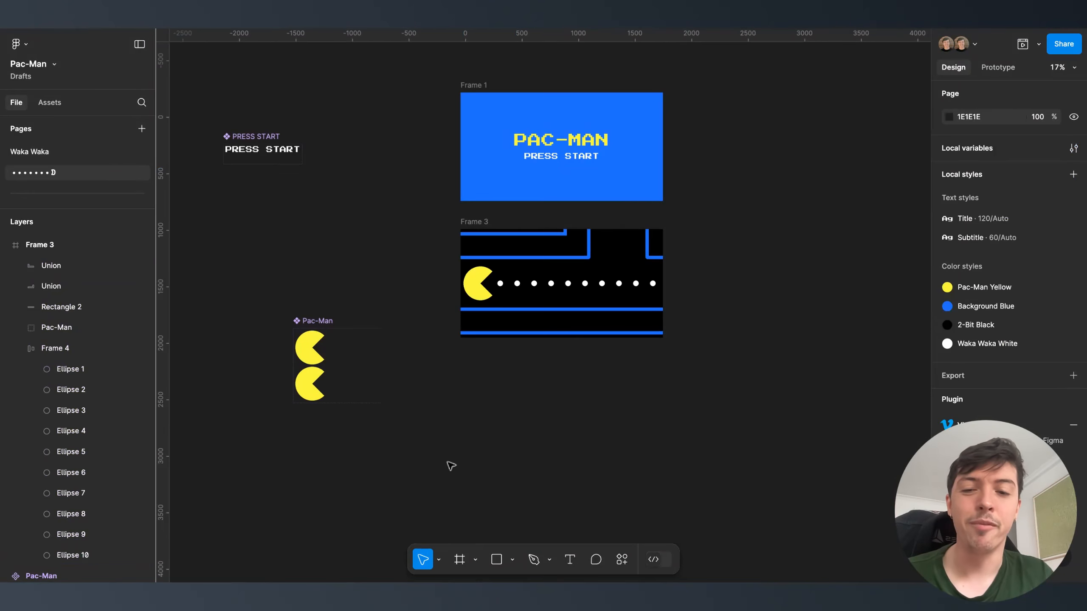
key(super+v)
scroll(563, 299, left, 4)
scroll(563, 299, down, 2)
drag(722, 229, 330, 239)
scroll(332, 240, up, 5)
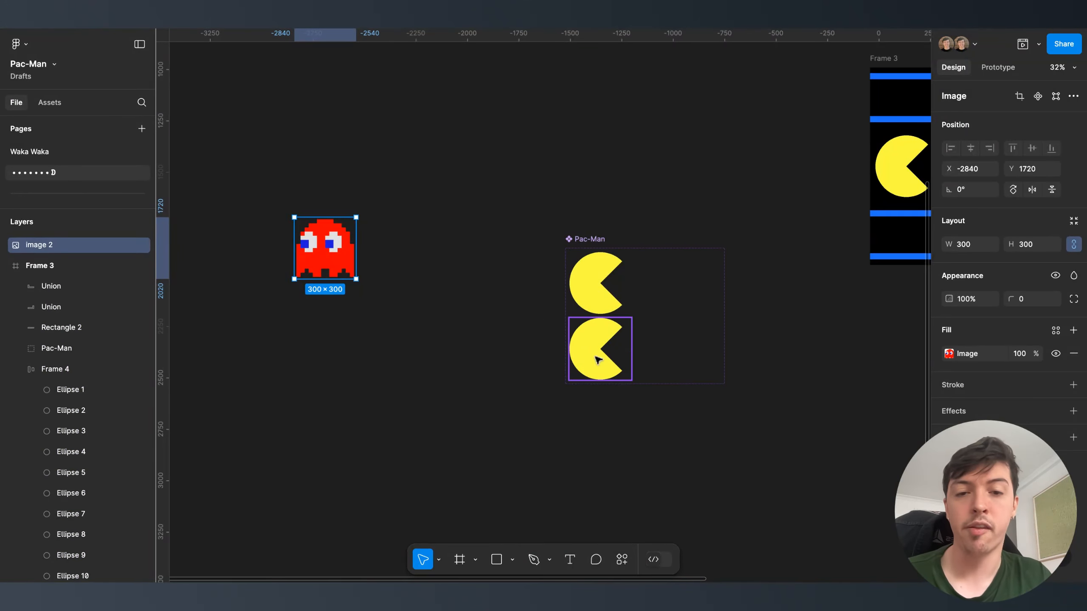
double_click(42, 246)
text(Ghost)
key(Return)
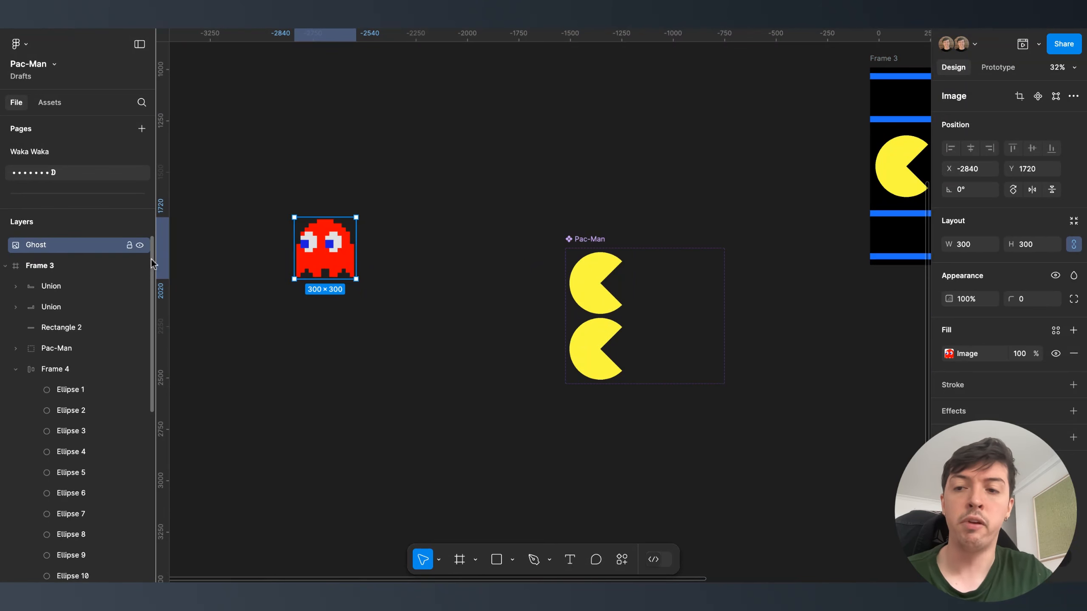
right_click(324, 249)
- Make the ghost a component with a State variant property set to Alive
click(340, 410)
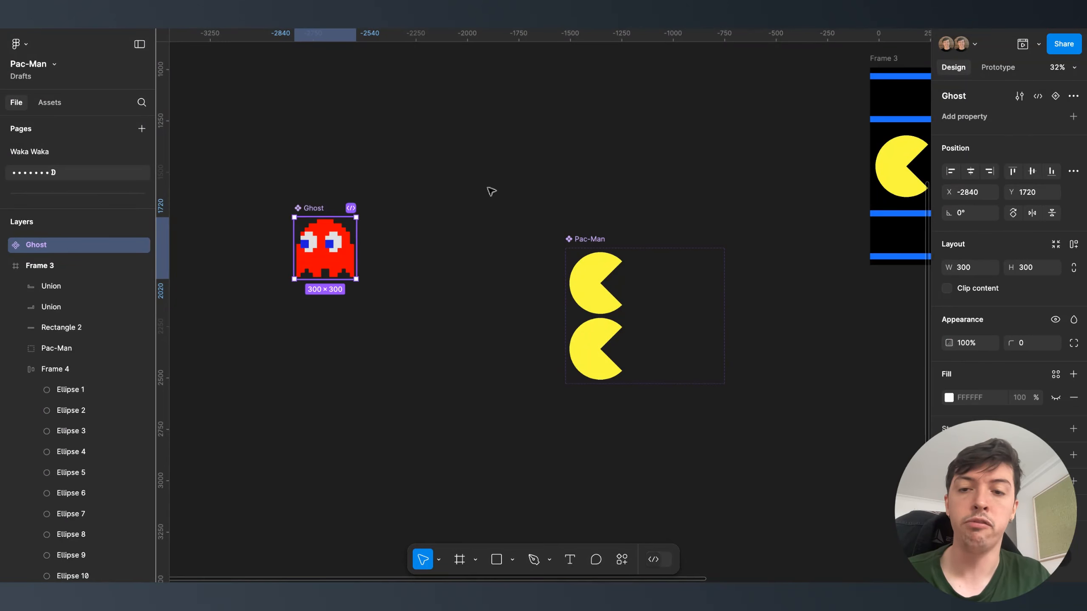
click(1072, 118)
click(984, 157)
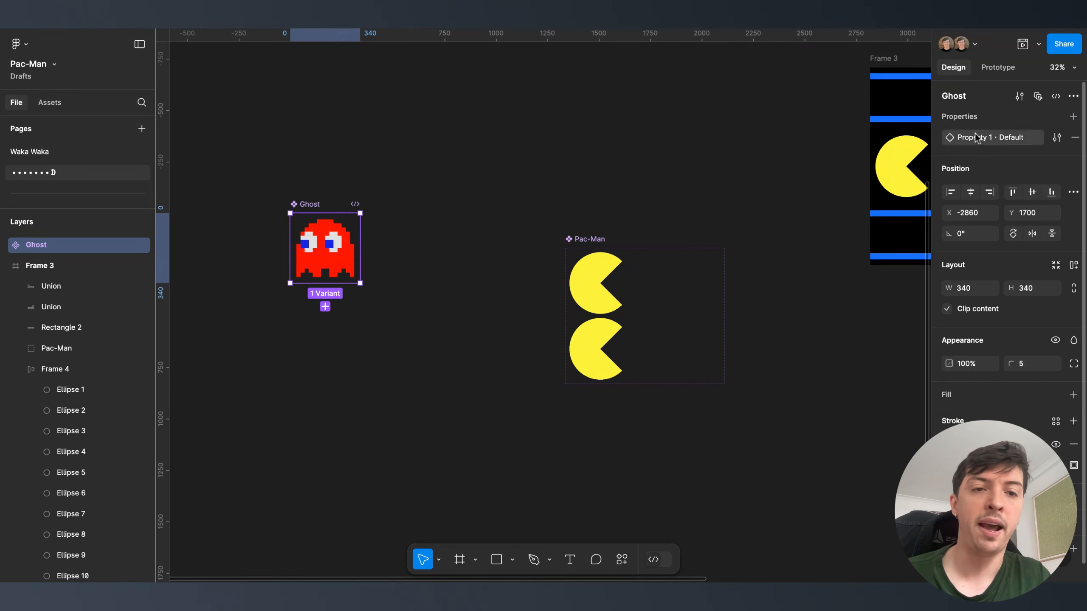
text(State)
key(Return)
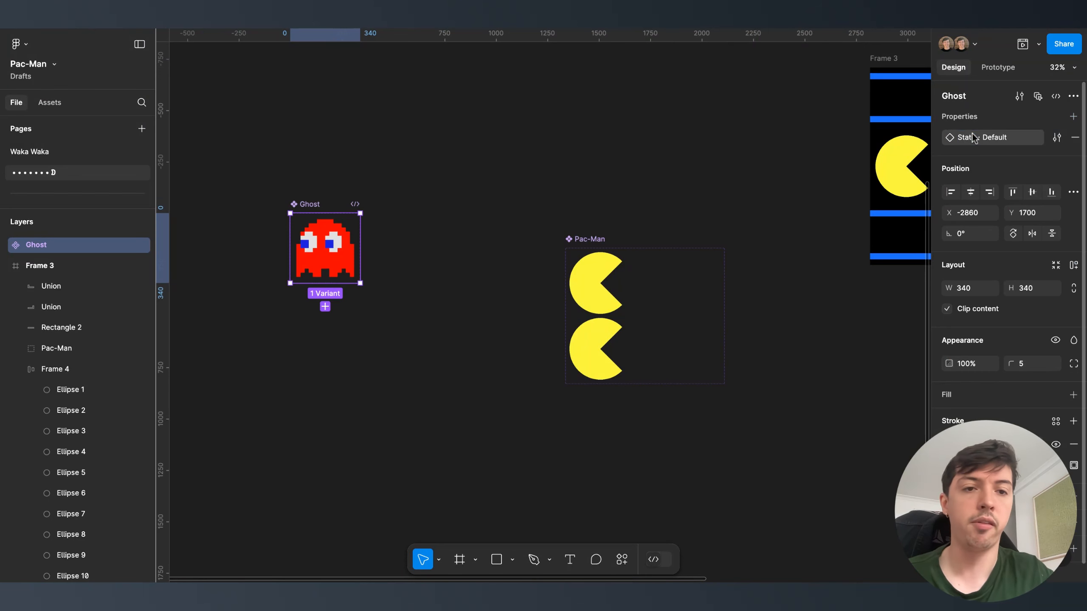
click(1057, 137)
double_click(858, 217)
text(Alivew)
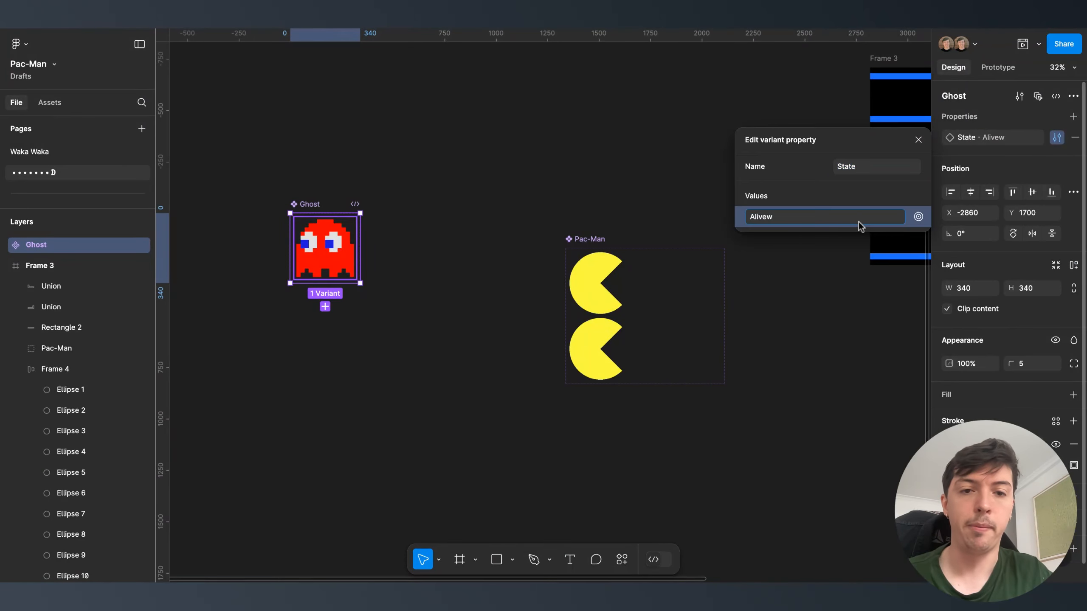
key(Return)
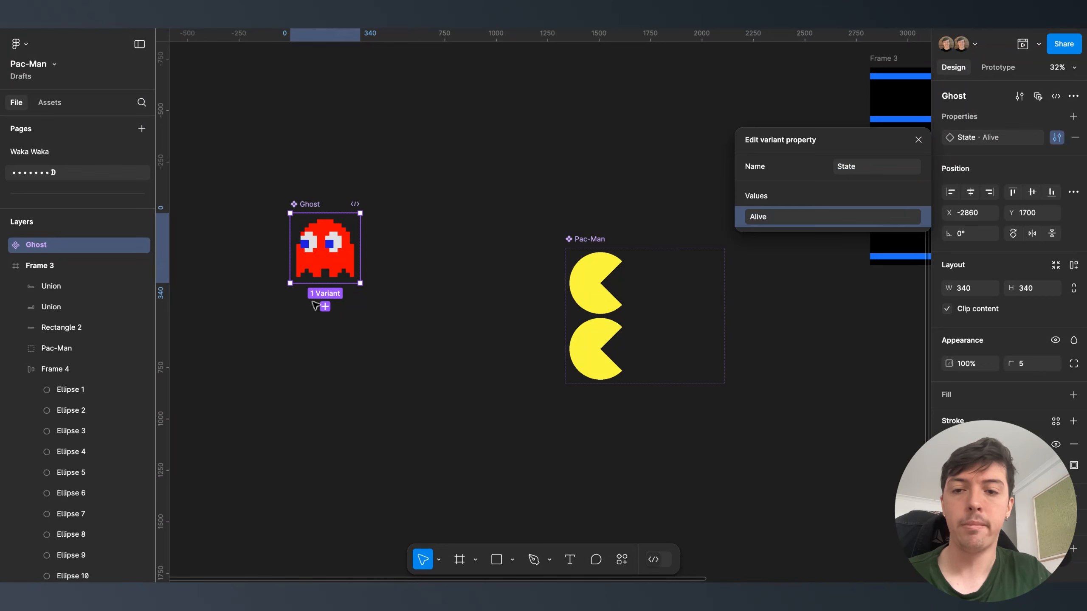
- Add a Dead variant and widen the Ghost component set to fit it
click(324, 306)
click(1050, 134)
text(Dead)
key(Return)
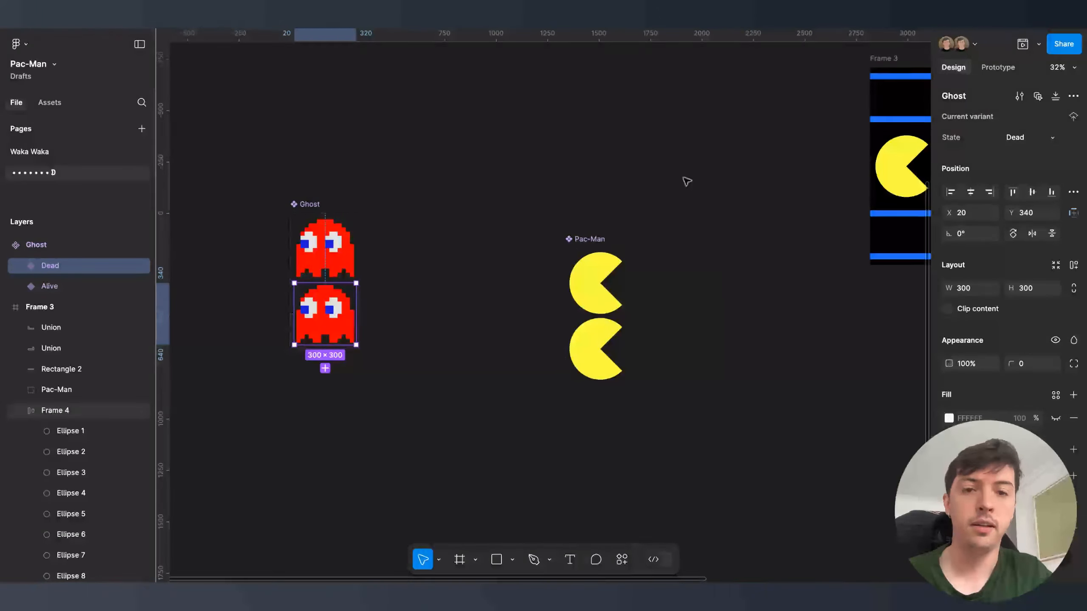
click(318, 204)
drag(359, 276, 472, 275)
- Add a Dead2 variant and hide its ghost image at 0 opacity
click(350, 318)
click(325, 368)
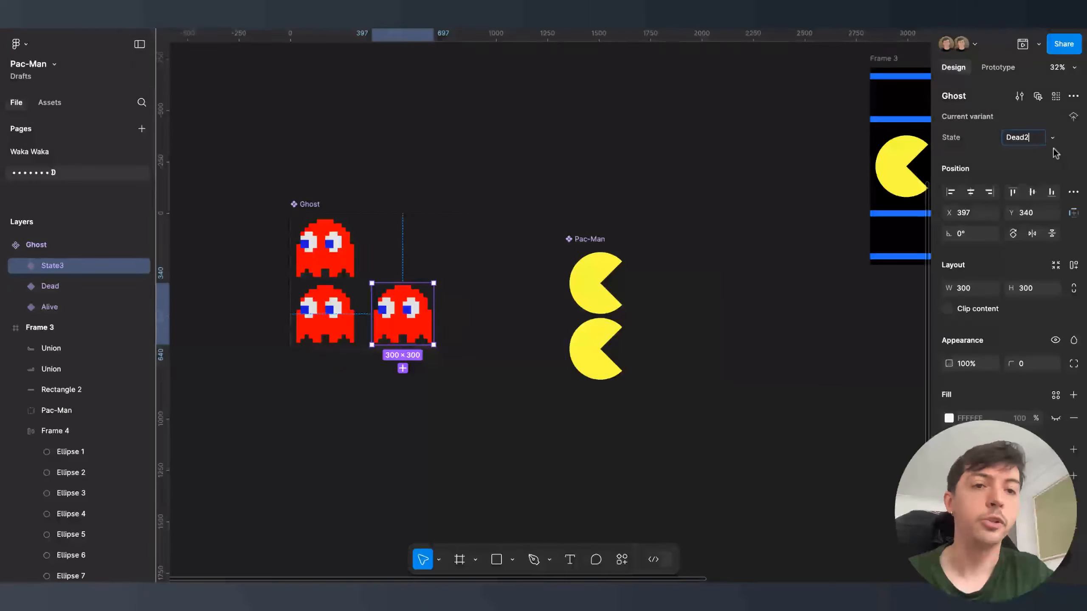
click(998, 67)
click(954, 67)
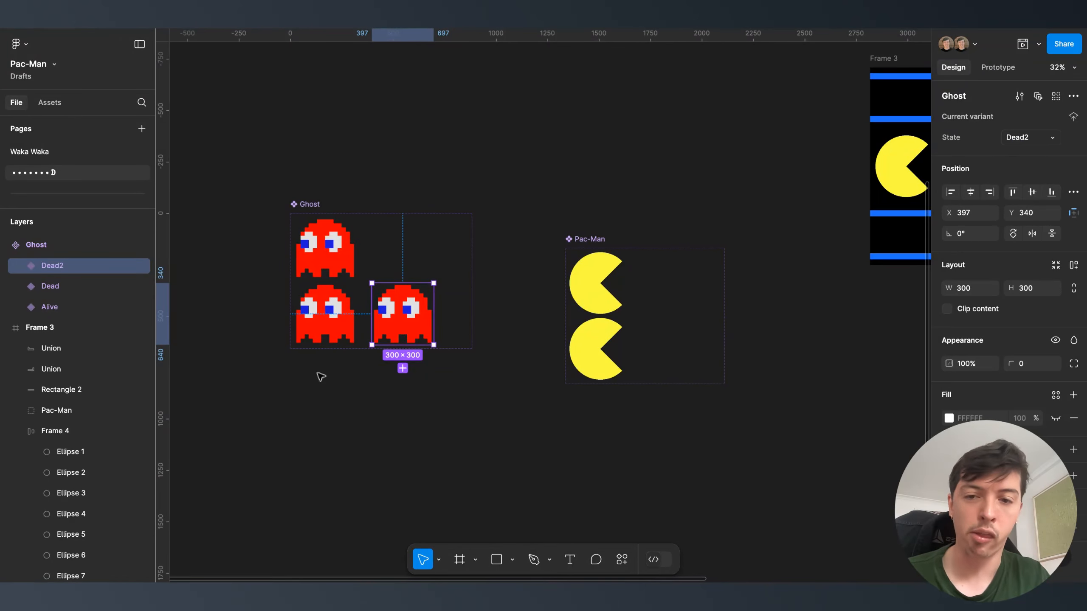
click(394, 332)
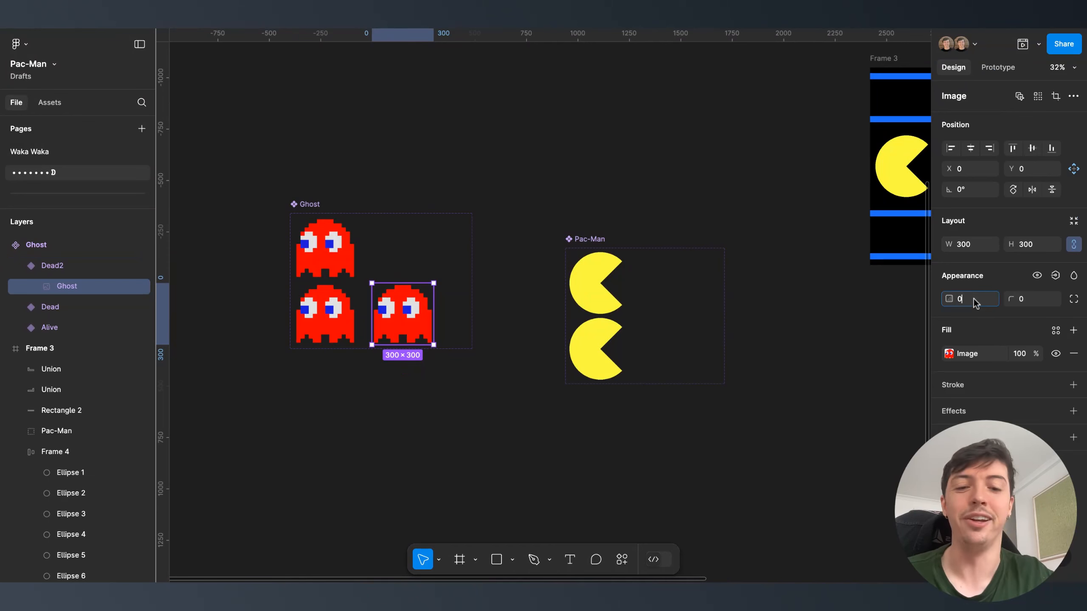
key(Return)
click(394, 372)
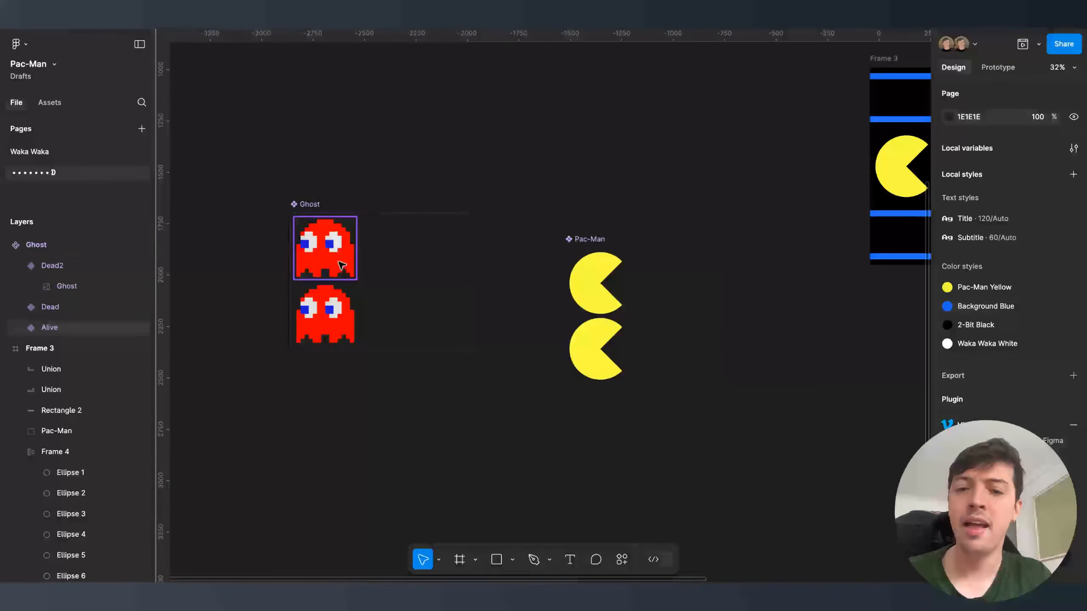
click(332, 307)
- Make the Dead ghost variant change to Dead2 after a 100 ms delay
click(1001, 68)
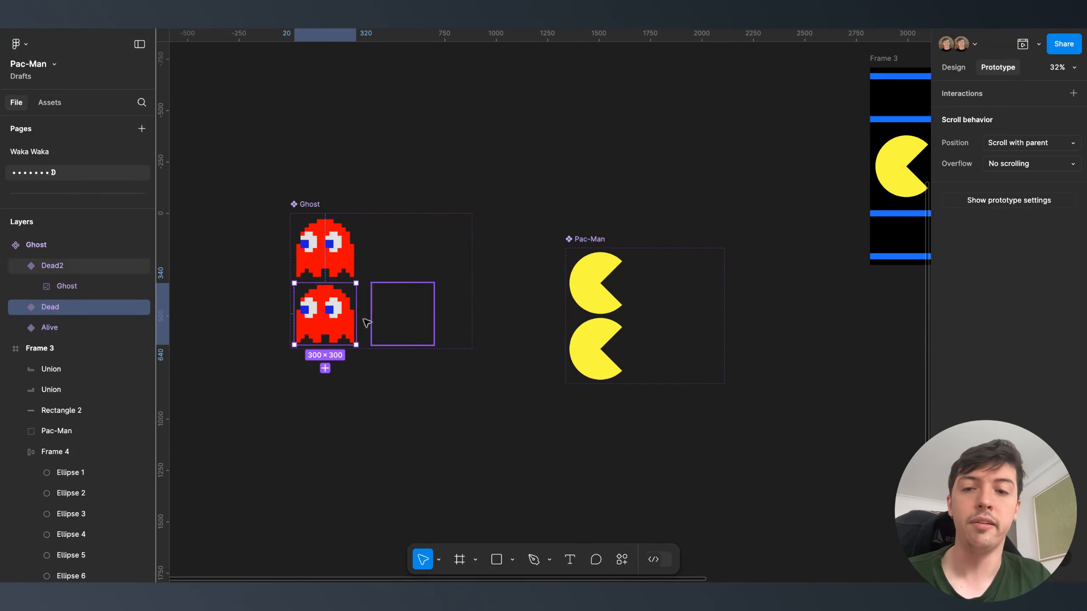
drag(357, 313, 408, 317)
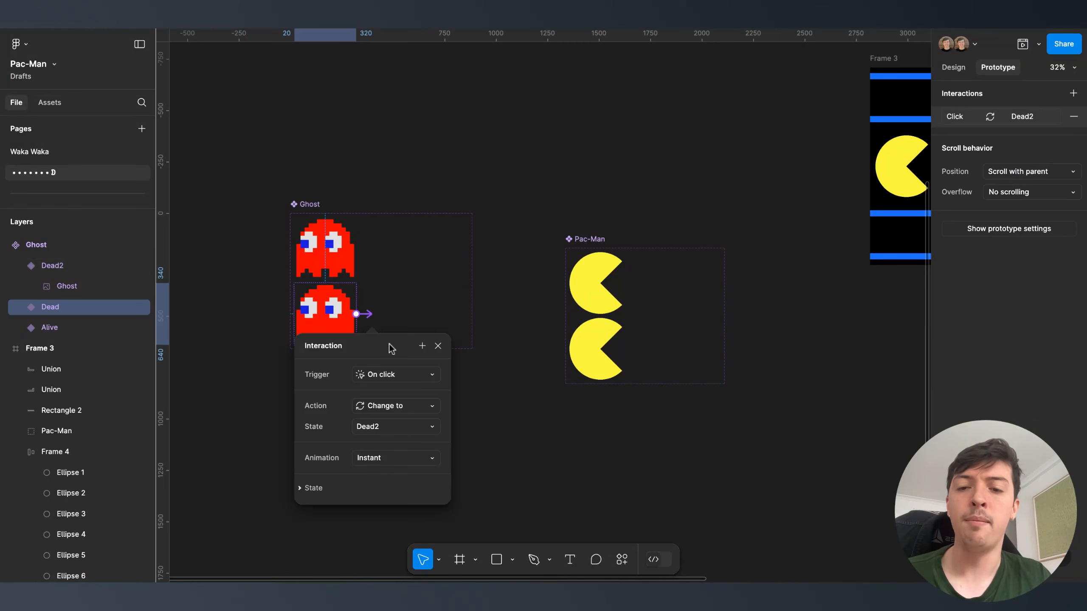
click(393, 374)
click(385, 535)
click(380, 396)
text(1)
click(419, 295)
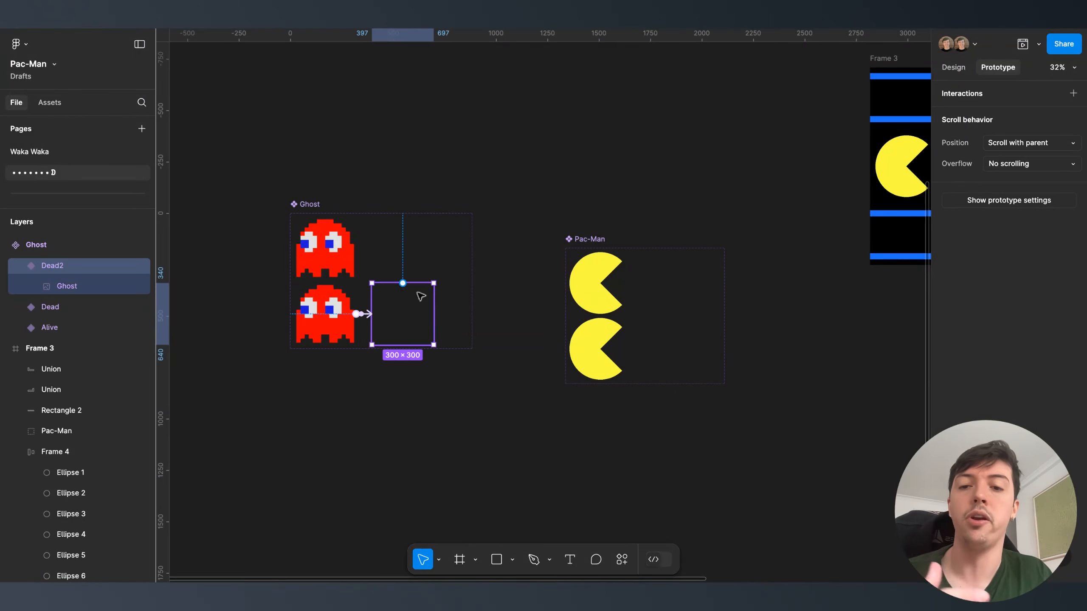
- Make the Dead2 variant change back to Dead after a delay
drag(352, 317, 358, 315)
click(385, 375)
click(362, 541)
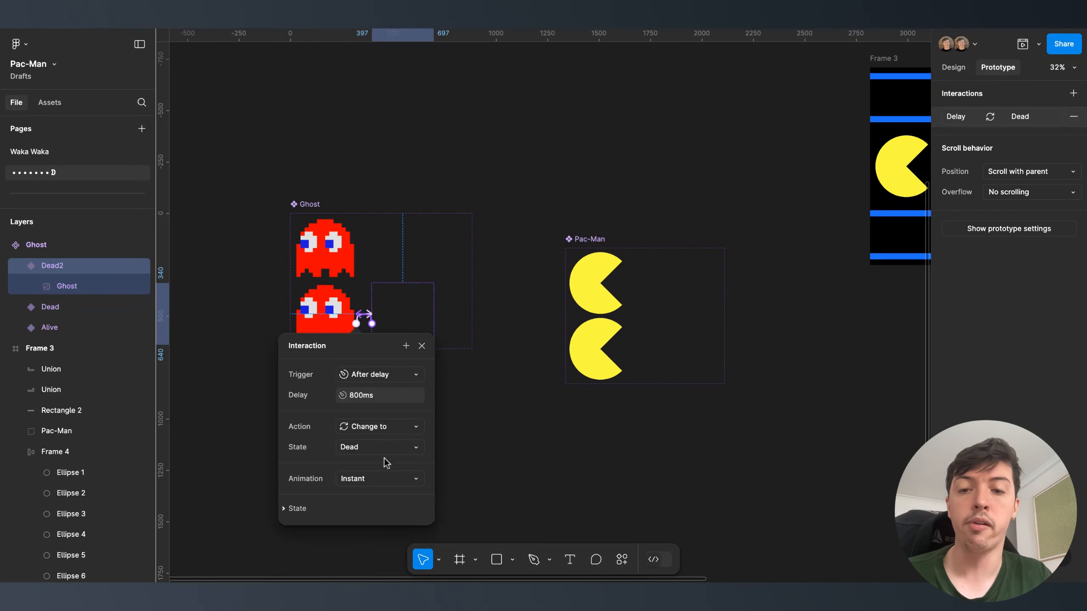
click(379, 396)
text(10)
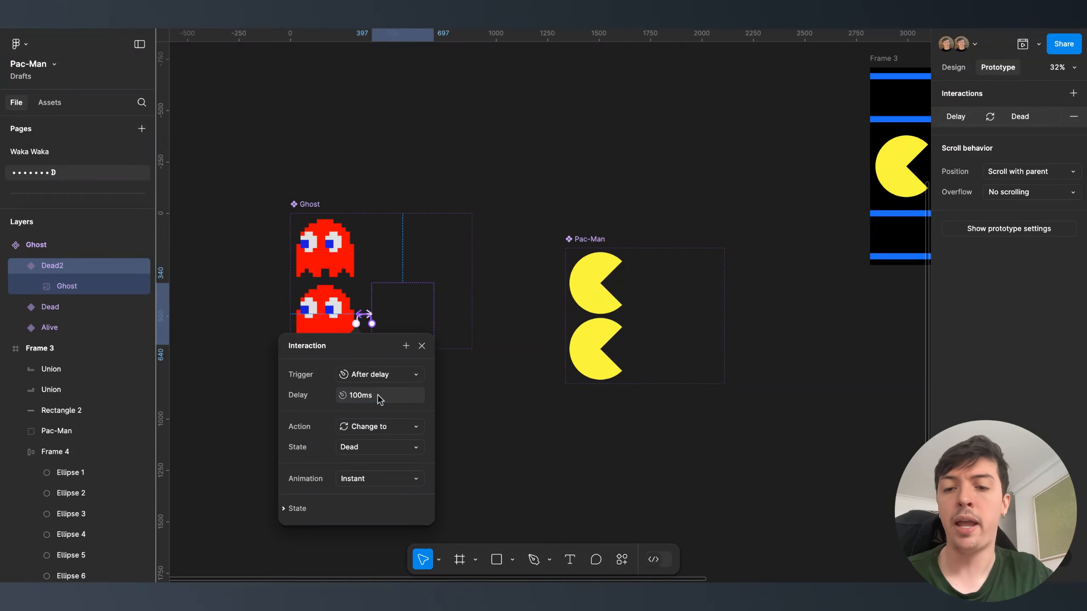
click(393, 228)
- Narrow the Ghost component set and move it beside the Pac-Man set
click(330, 214)
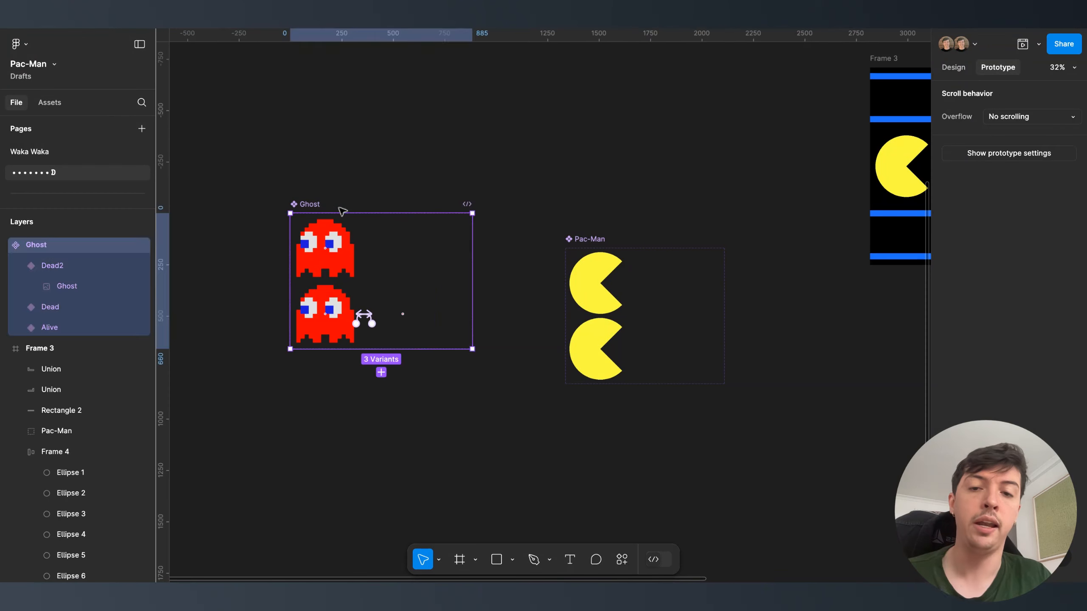
drag(476, 279, 452, 279)
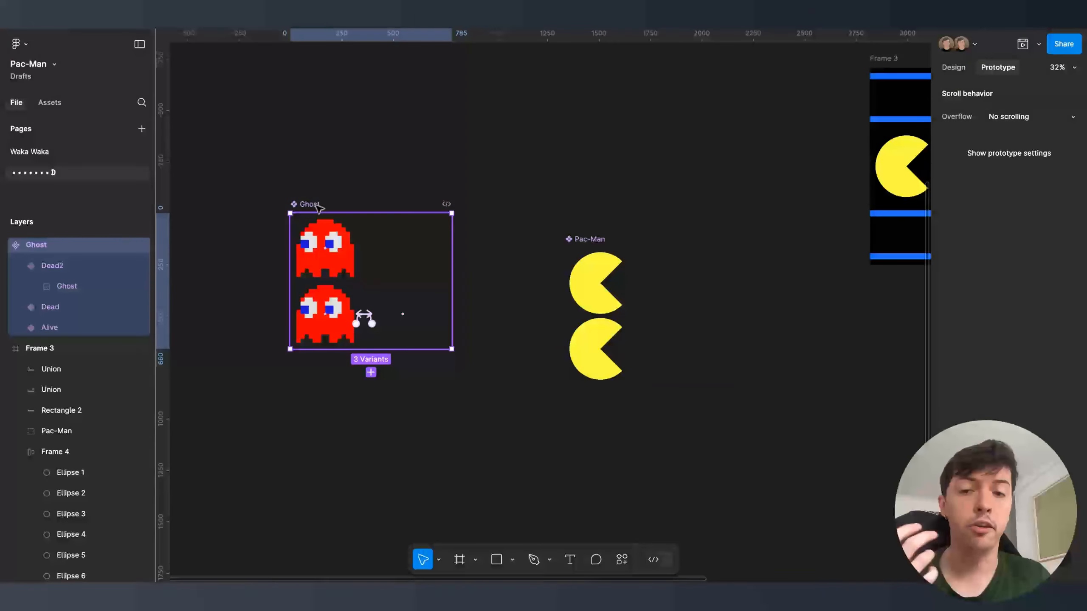
drag(314, 208, 385, 245)
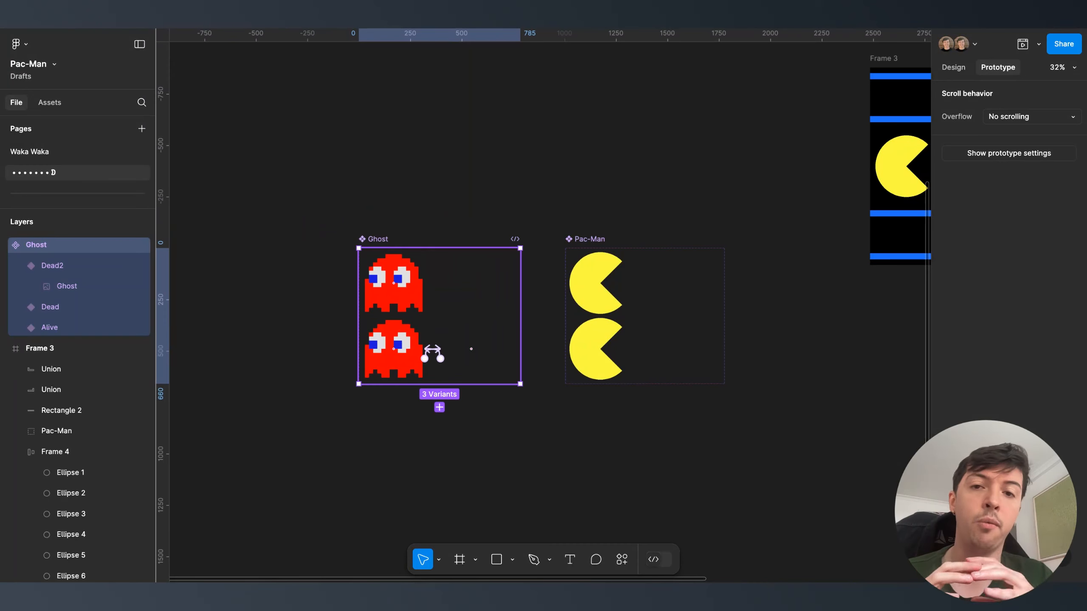
- Move the Pac-Man set below Ghost and the PRESS START set above Ghost, forming one column
ctrl+scroll(304, 271, down, 5)
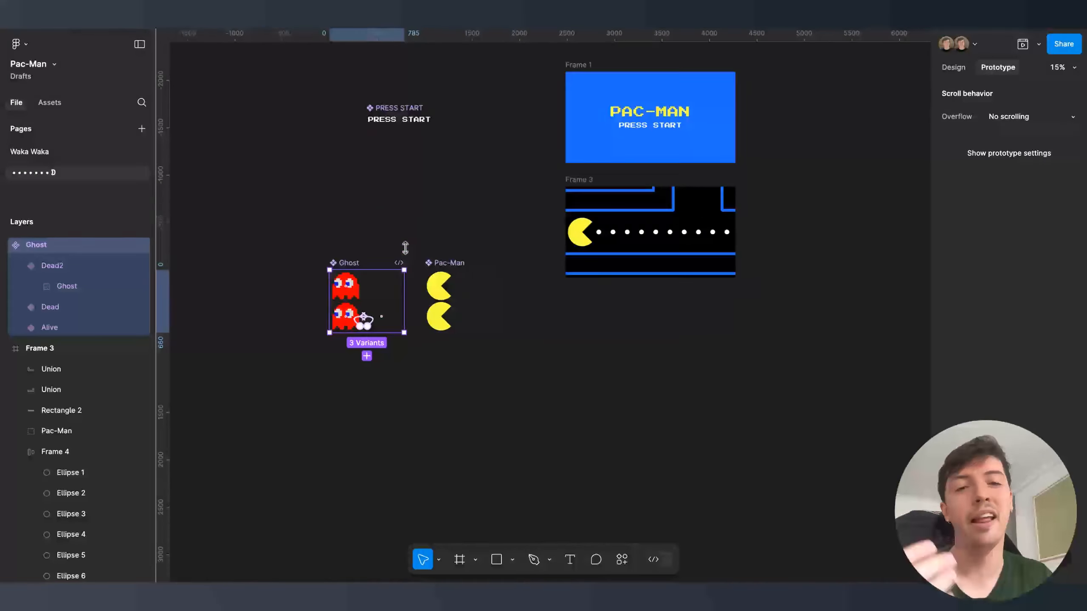
scroll(465, 220, right, 2)
scroll(311, 260, left, 3)
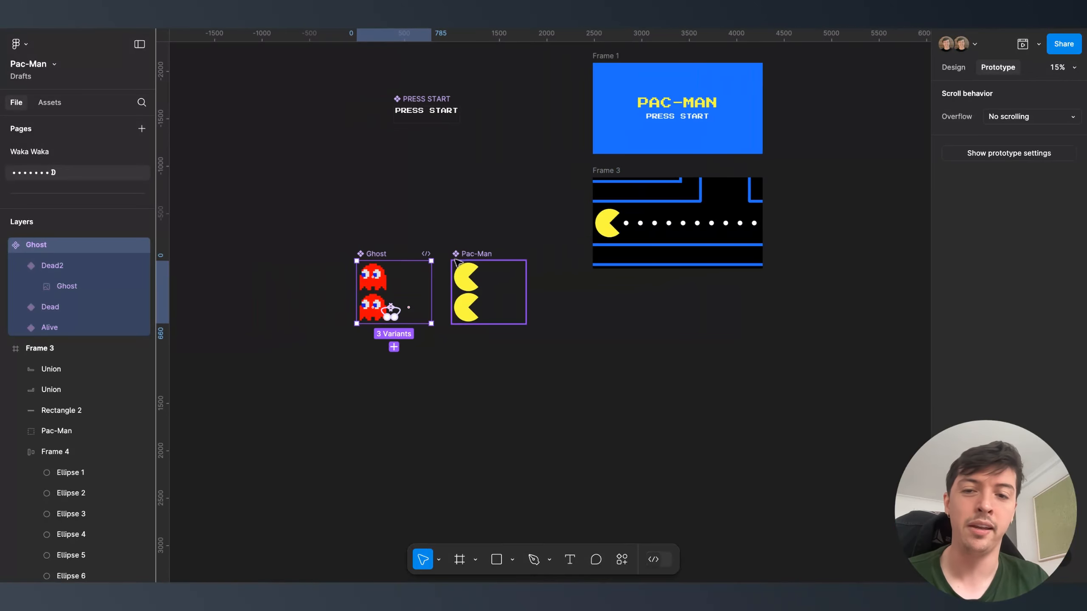
drag(466, 259, 371, 356)
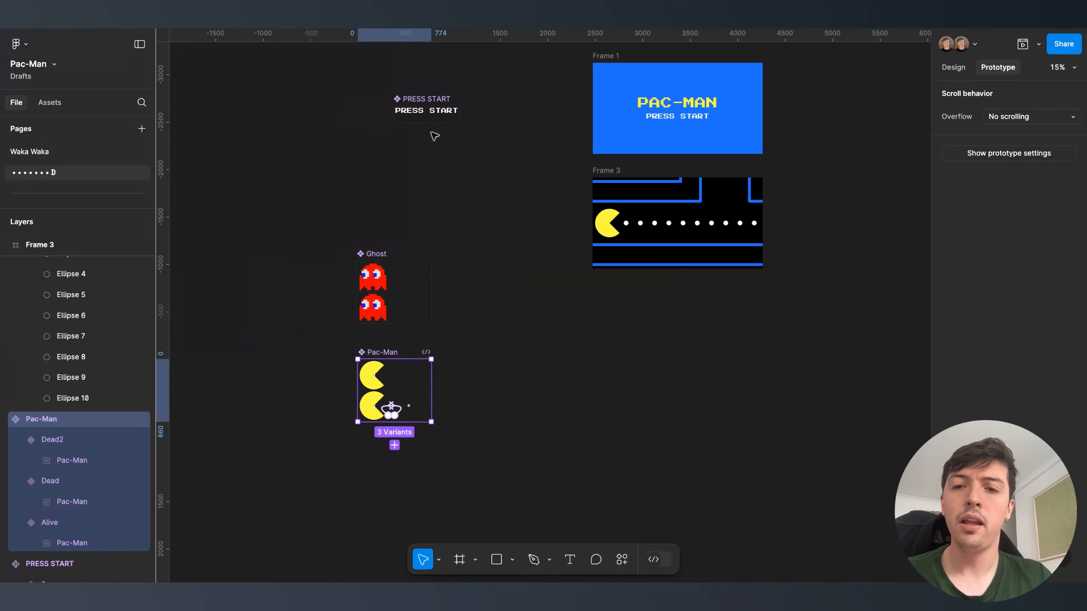
click(431, 92)
click(417, 113)
click(467, 92)
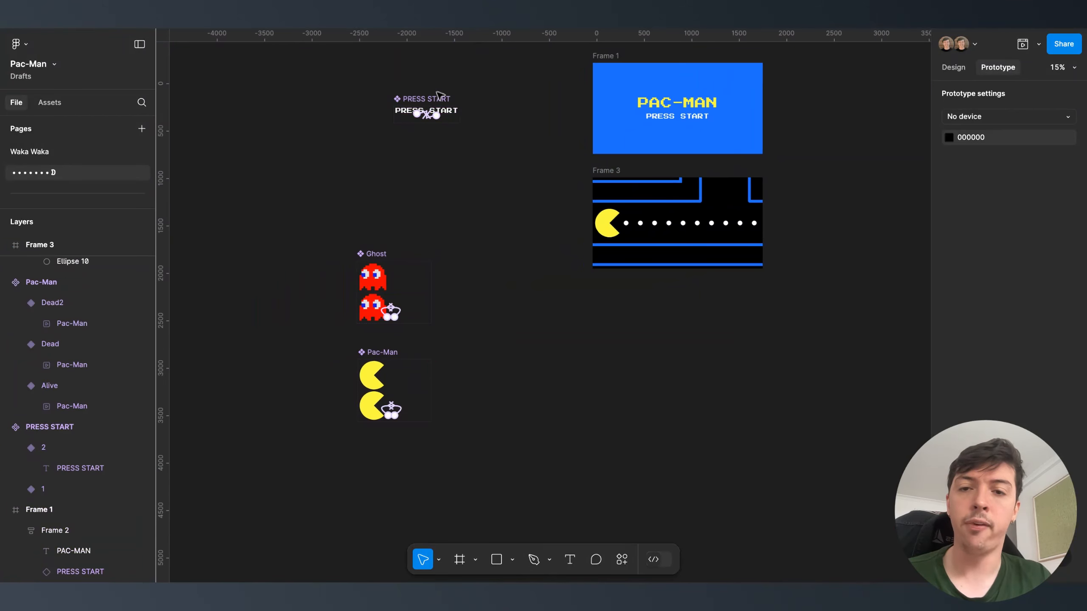
drag(439, 98, 402, 199)
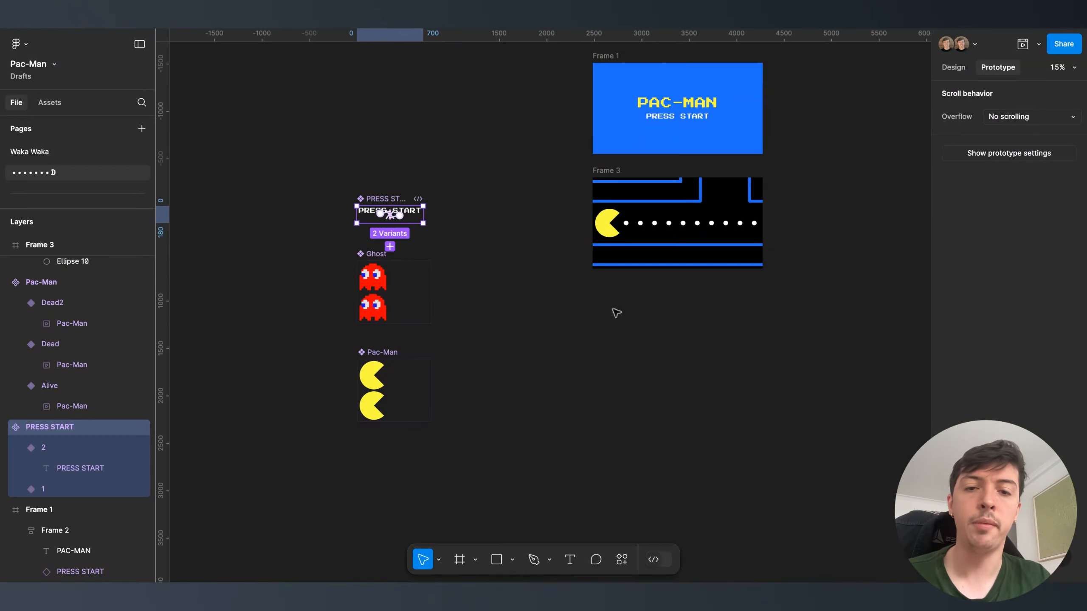
click(607, 320)
scroll(606, 320, right, 2)
scroll(607, 320, right, 3)
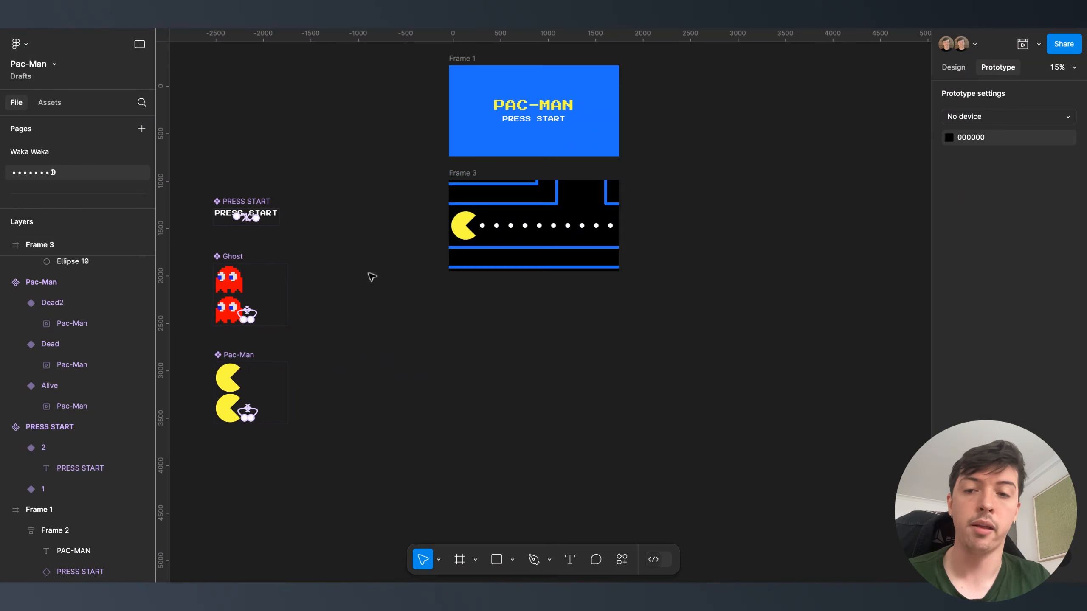
- Paste a Ghost instance into Frame 3 and move it to the top of the maze
click(453, 174)
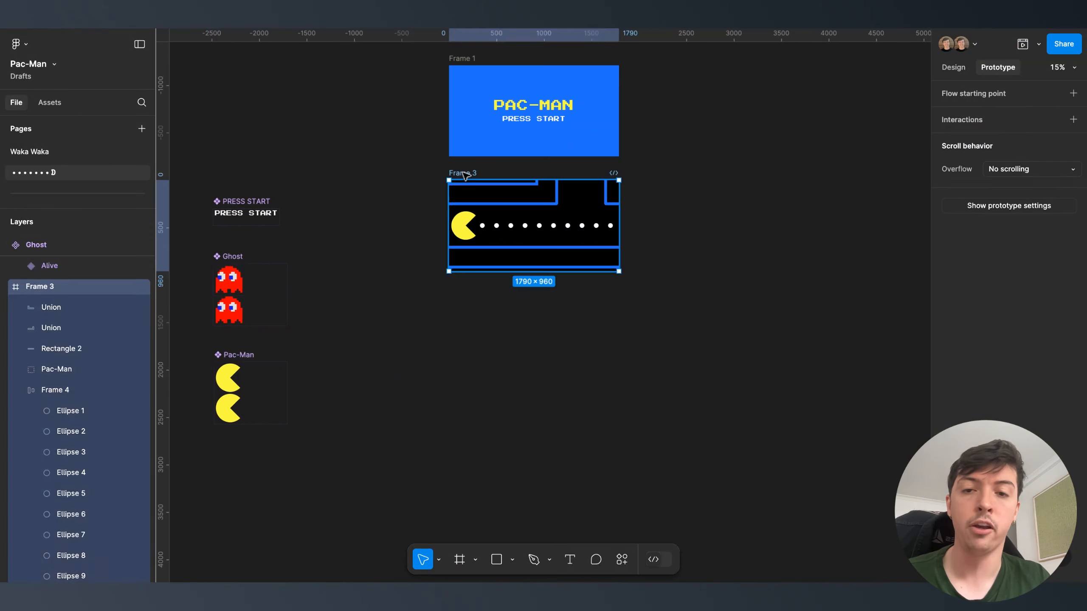
key(ctrl+v)
drag(465, 199, 583, 199)
click(948, 68)
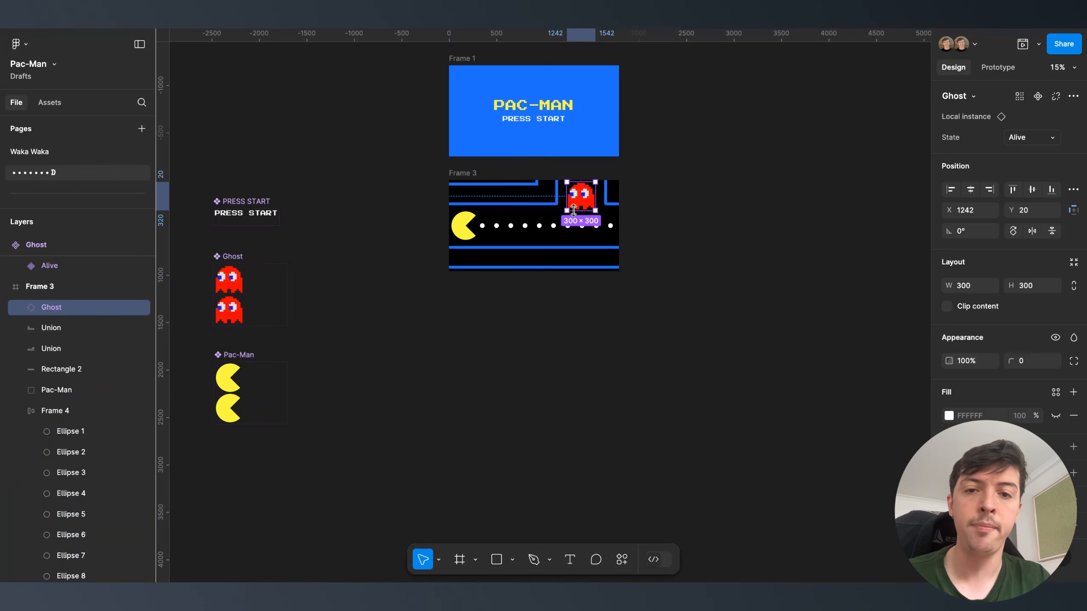
- Duplicate Frame 3 below as Frame 4 and move its Pac-Man right under the ghost
drag(471, 173, 471, 284)
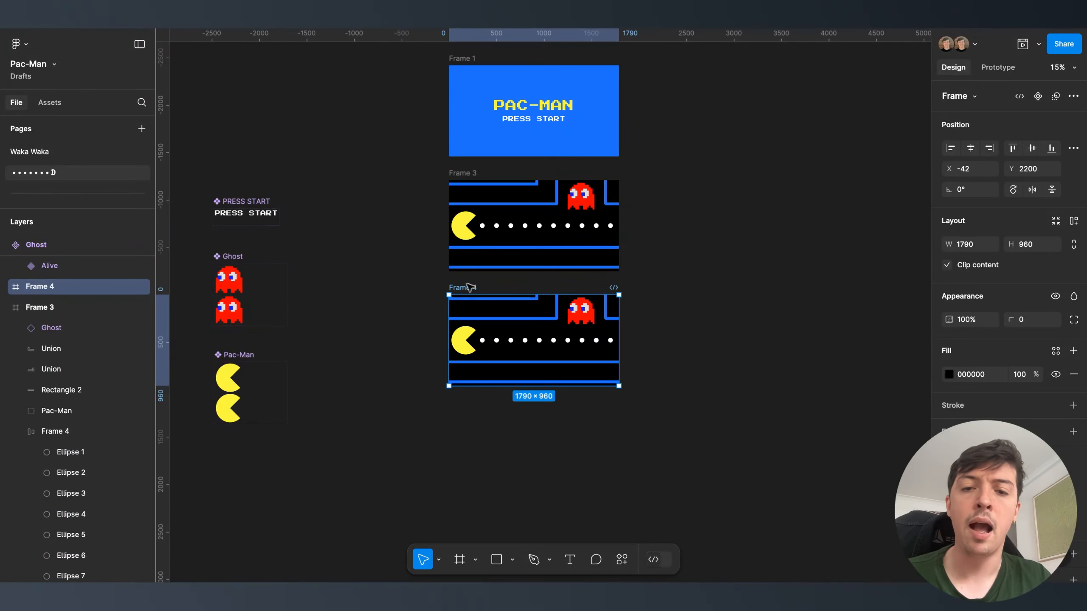
scroll(469, 285, up, 3)
click(471, 376)
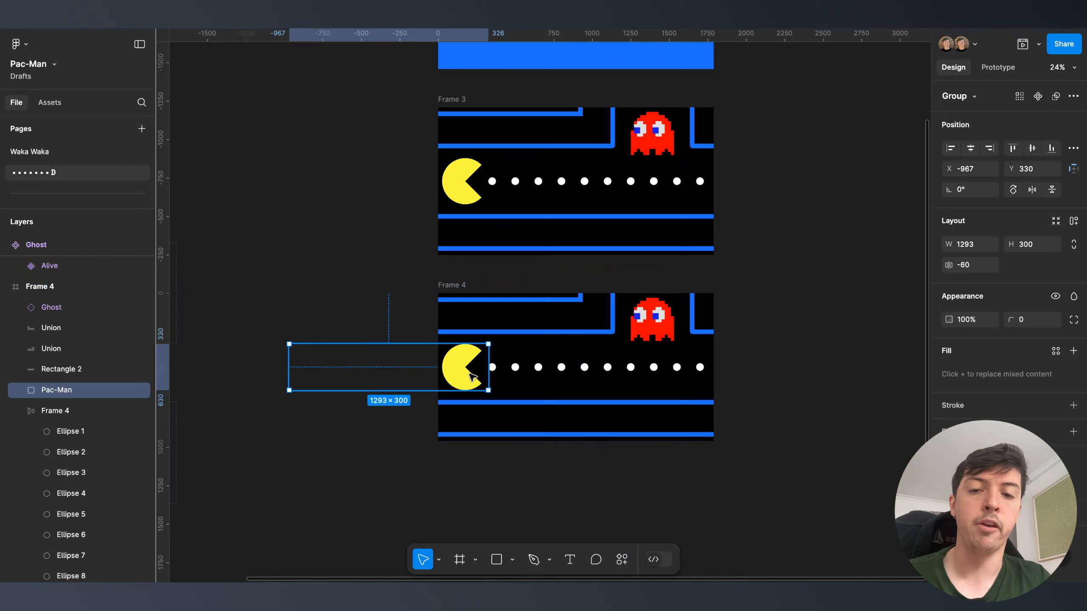
drag(471, 376, 657, 376)
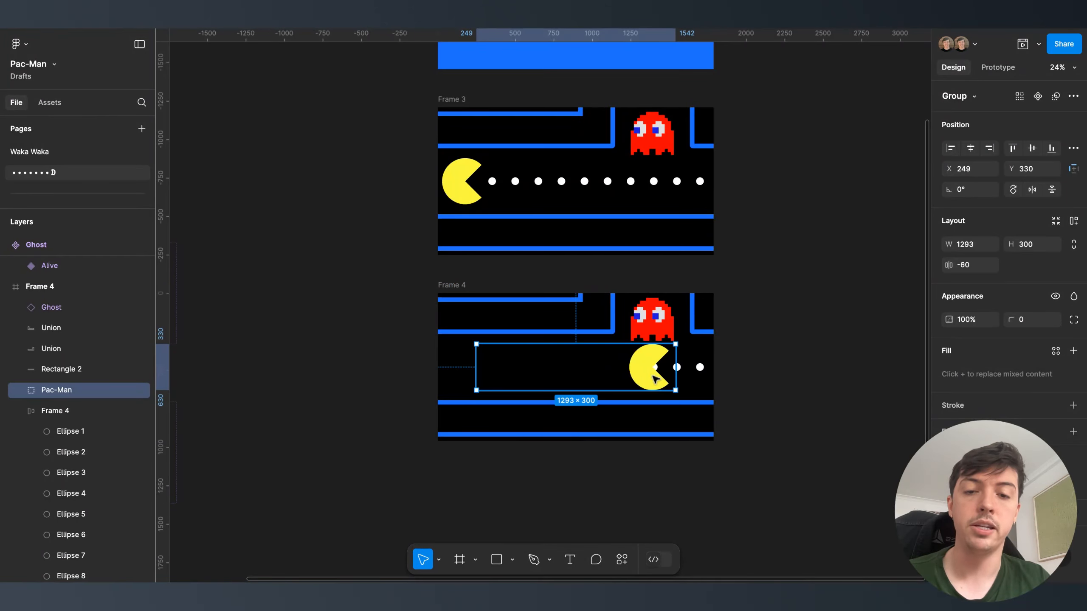
double_click(527, 366)
click(785, 354)
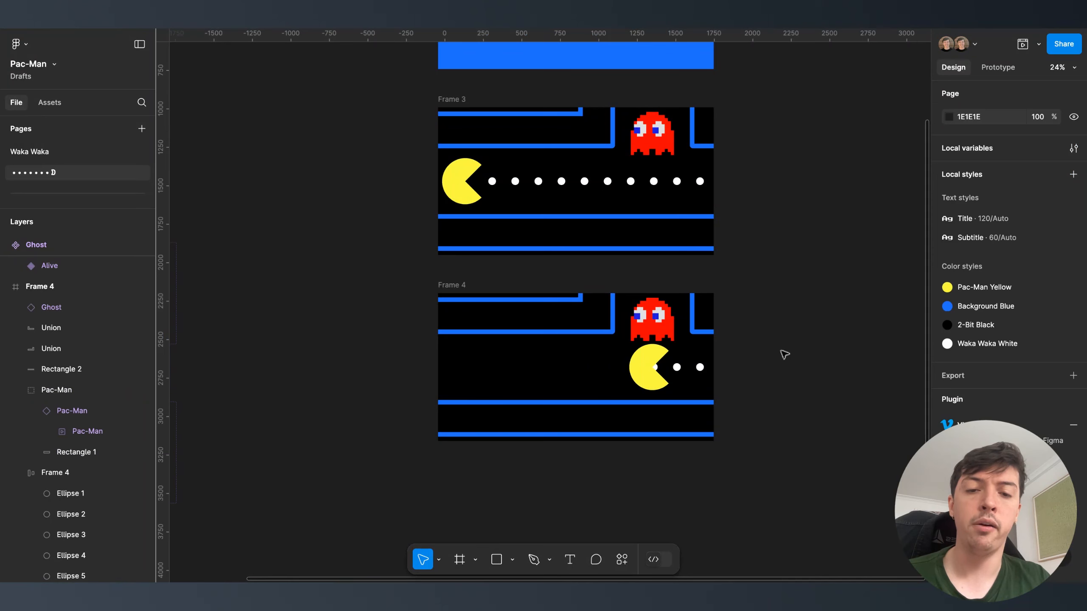
click(644, 373)
scroll(643, 375, up, 5)
drag(643, 375, 655, 379)
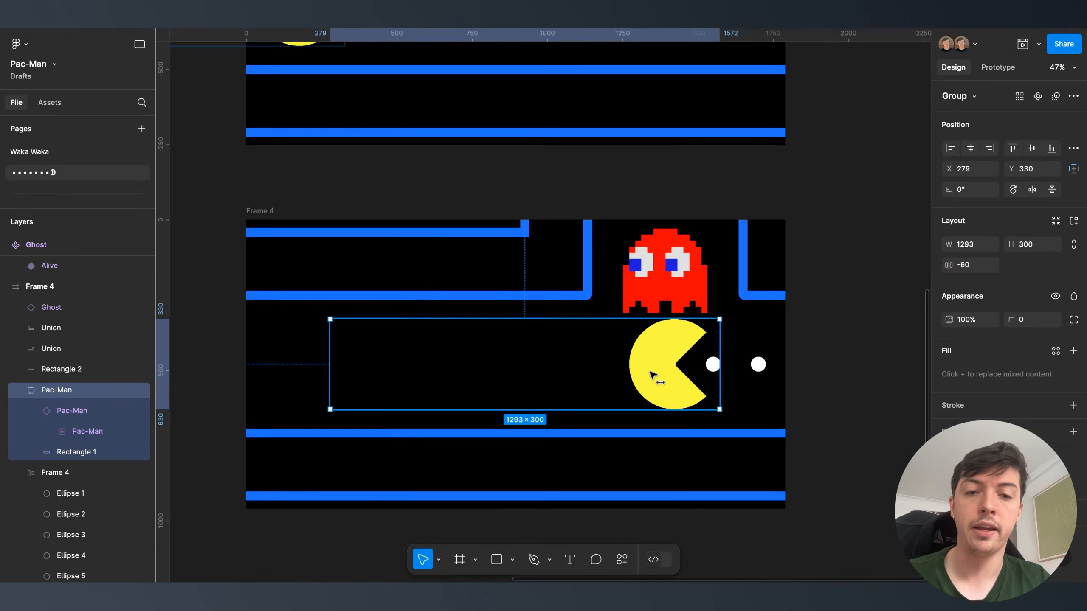
scroll(655, 379, down, 4)
click(820, 356)
- Select the ghost in Frame 4, then the ghost in Frame 3
click(673, 305)
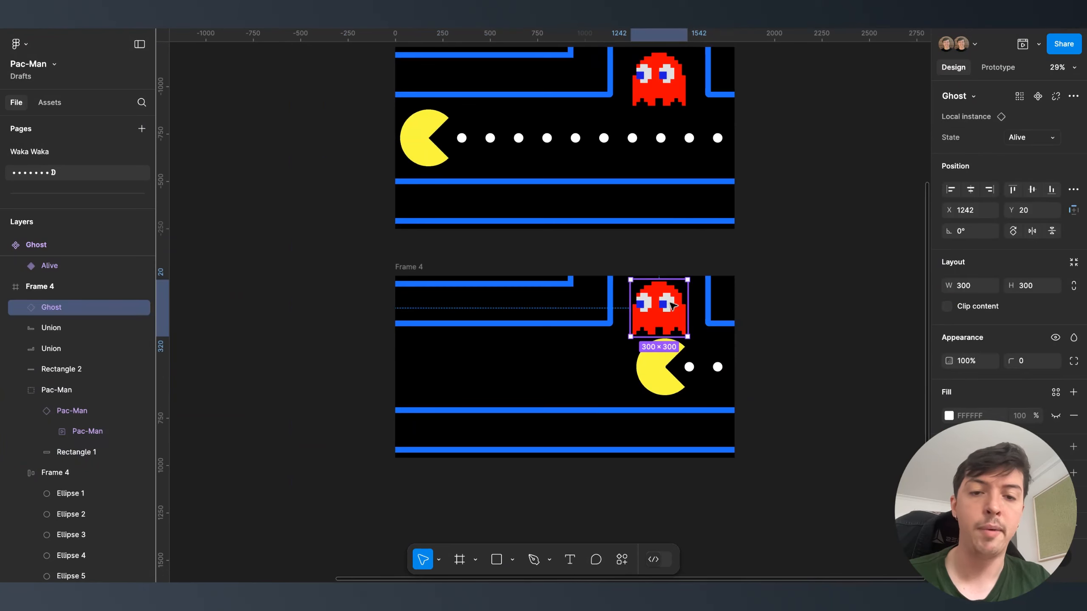
click(740, 345)
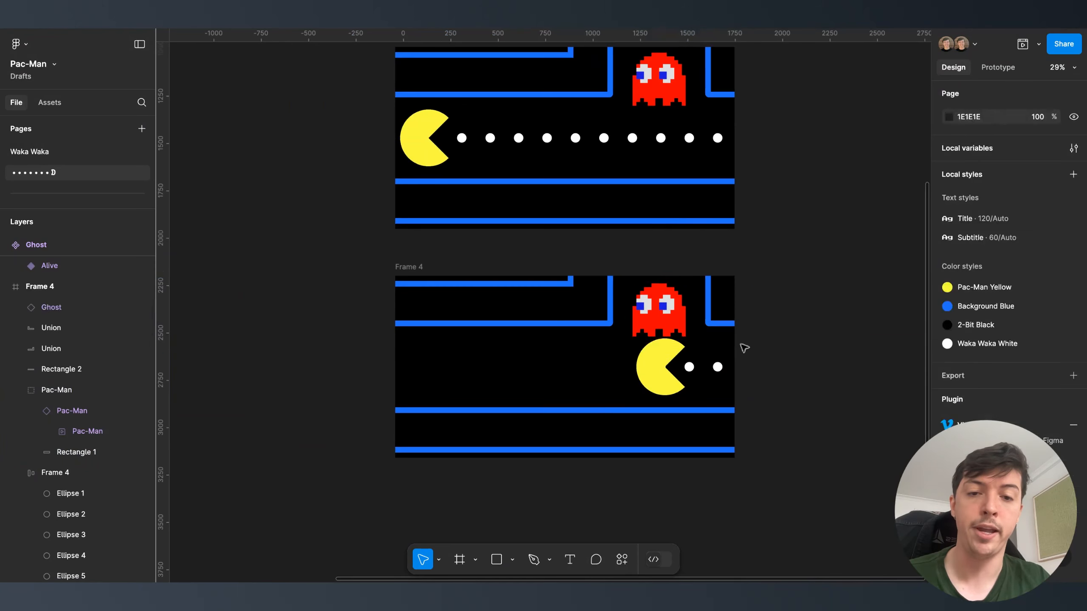
scroll(743, 347, down, 3)
scroll(685, 338, right, 3)
scroll(685, 338, up, 2)
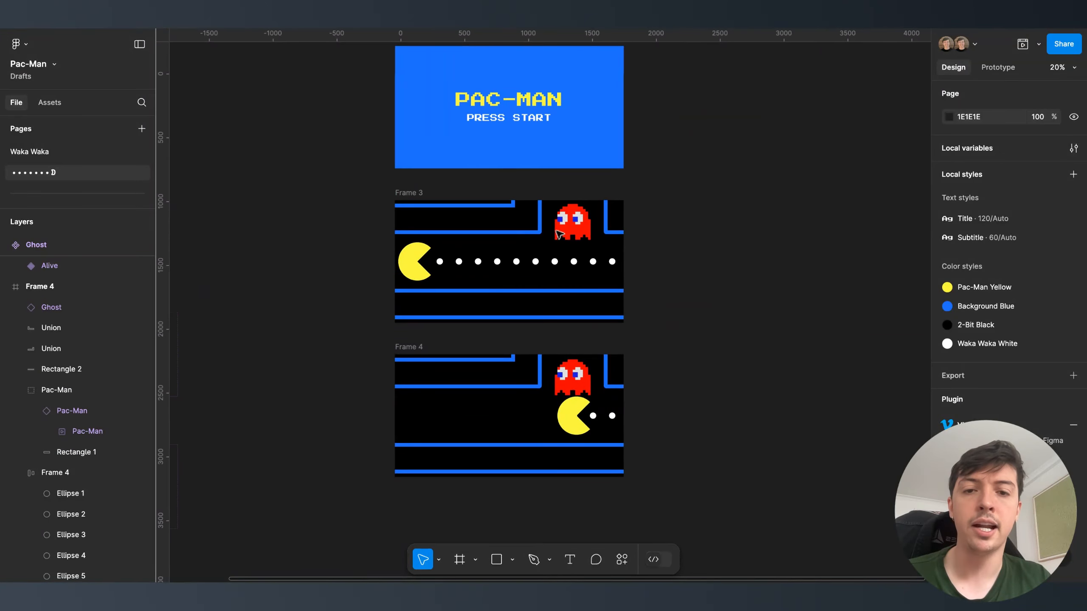
click(587, 226)
- Shift Frame 3's Pac-Man group 1000 left by appending -1000 to its X value
click(420, 266)
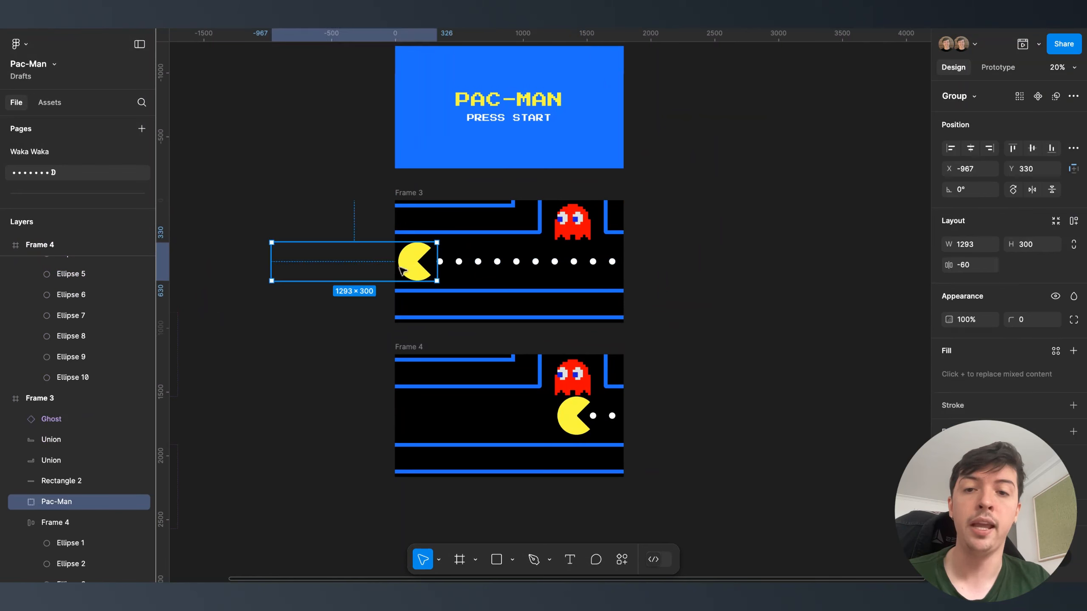
click(979, 170)
click(979, 171)
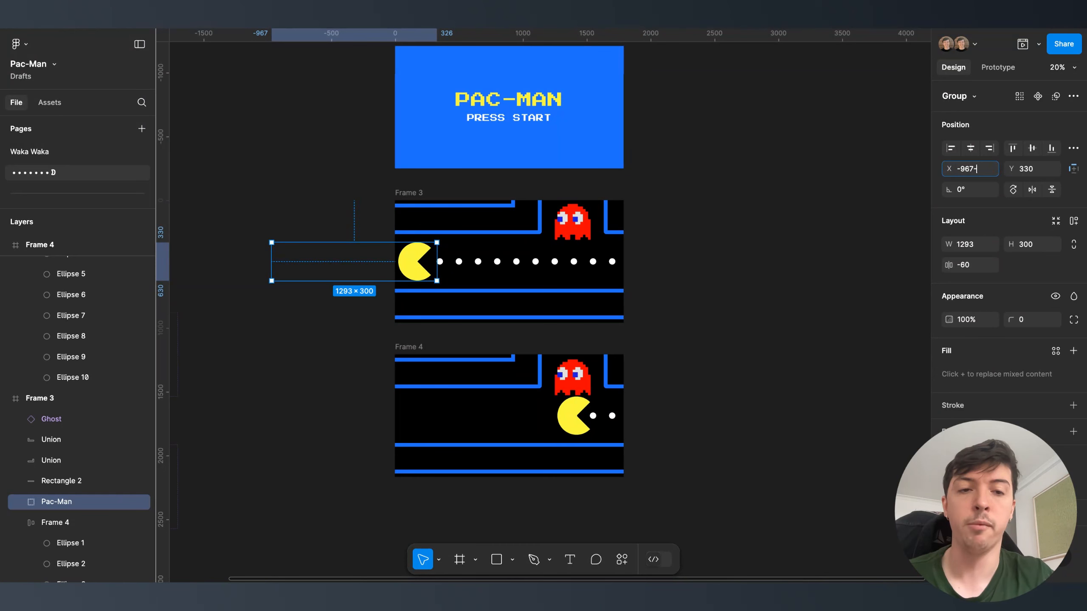
text(-1000)
key(Return)
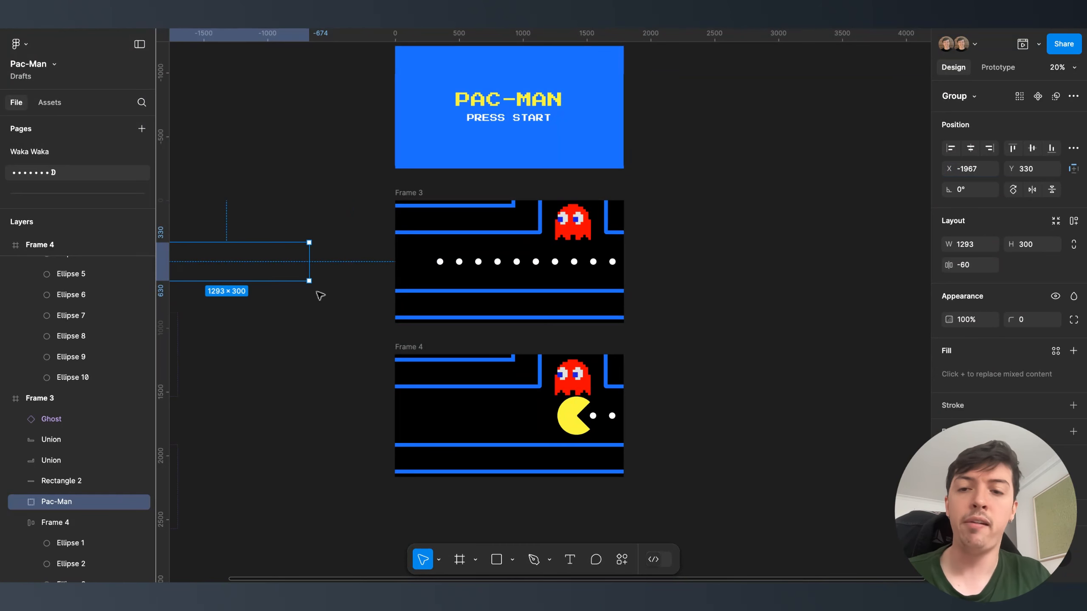
- Shift Frame 3's ghost 1000 up by appending -1000 to its Y value
click(573, 222)
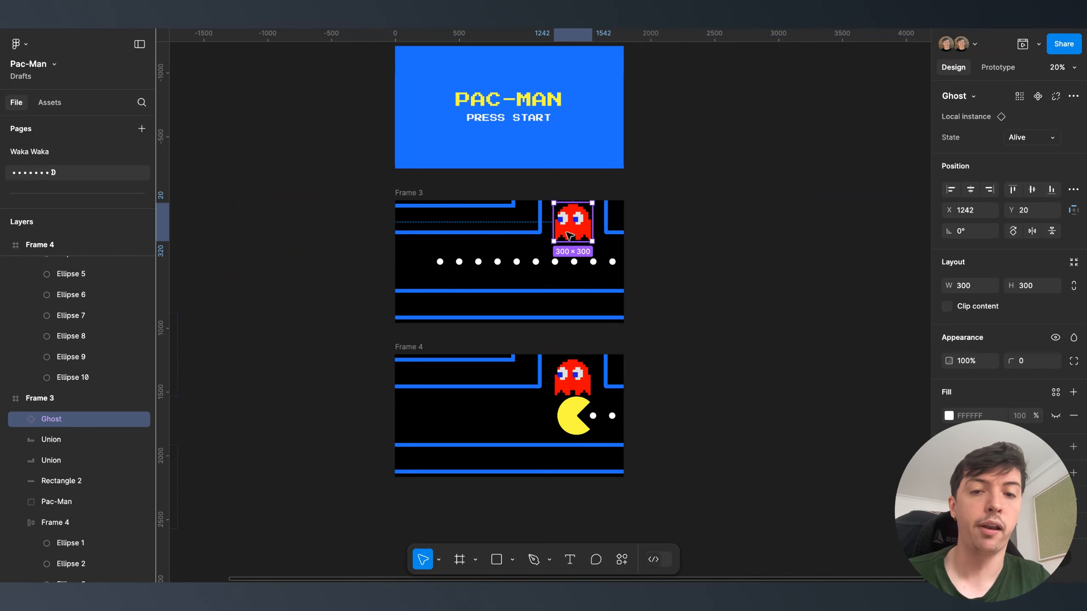
text(-1000)
key(Return)
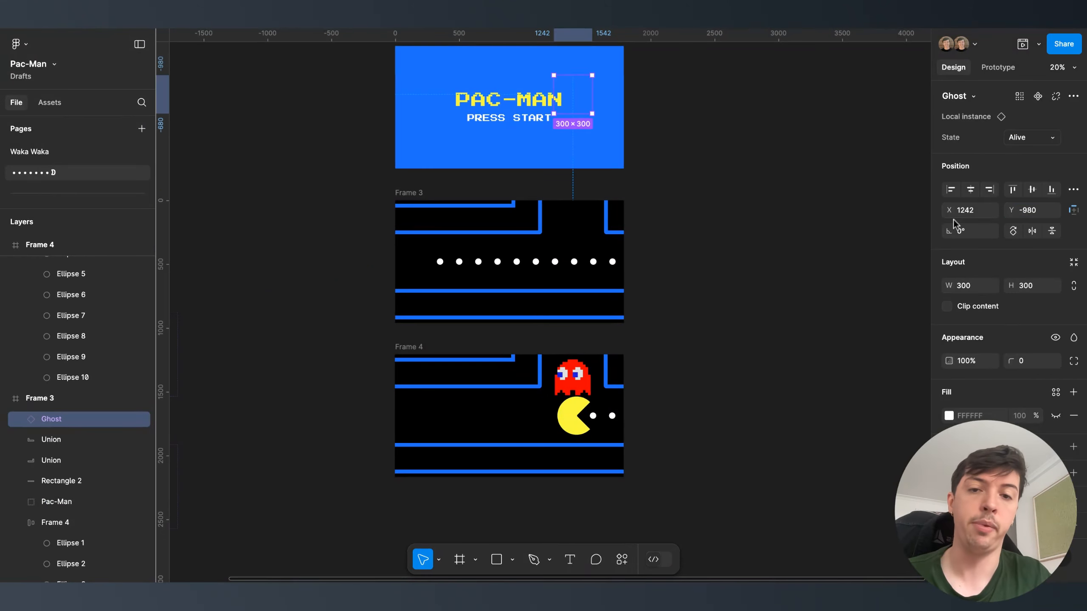
click(765, 219)
scroll(603, 251, down, 3)
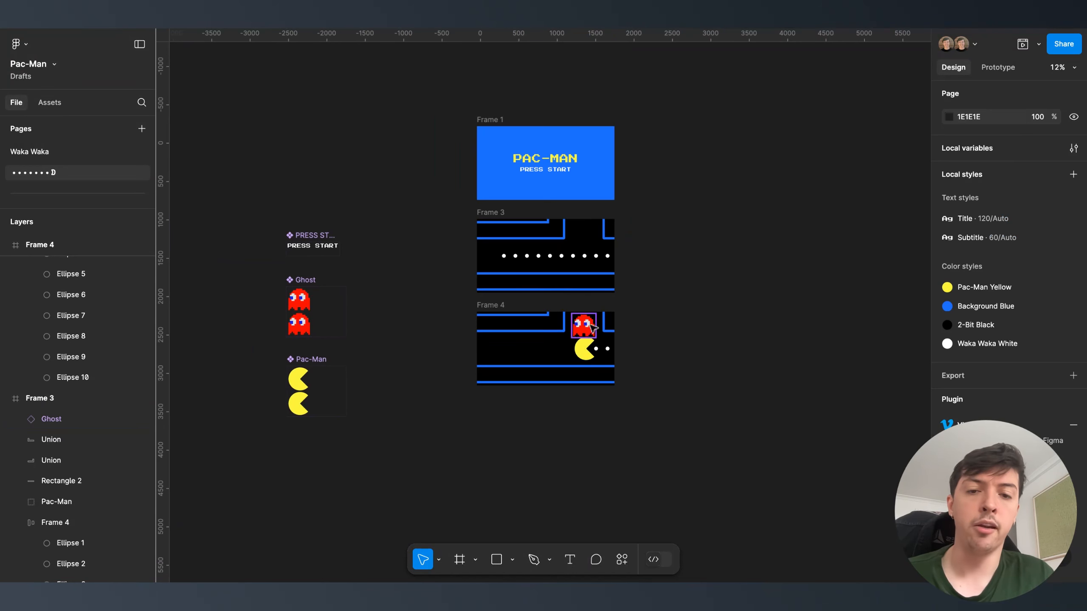
- Zoom in on the game frames and switch the right panel to Prototype settings
scroll(558, 265, up, 3)
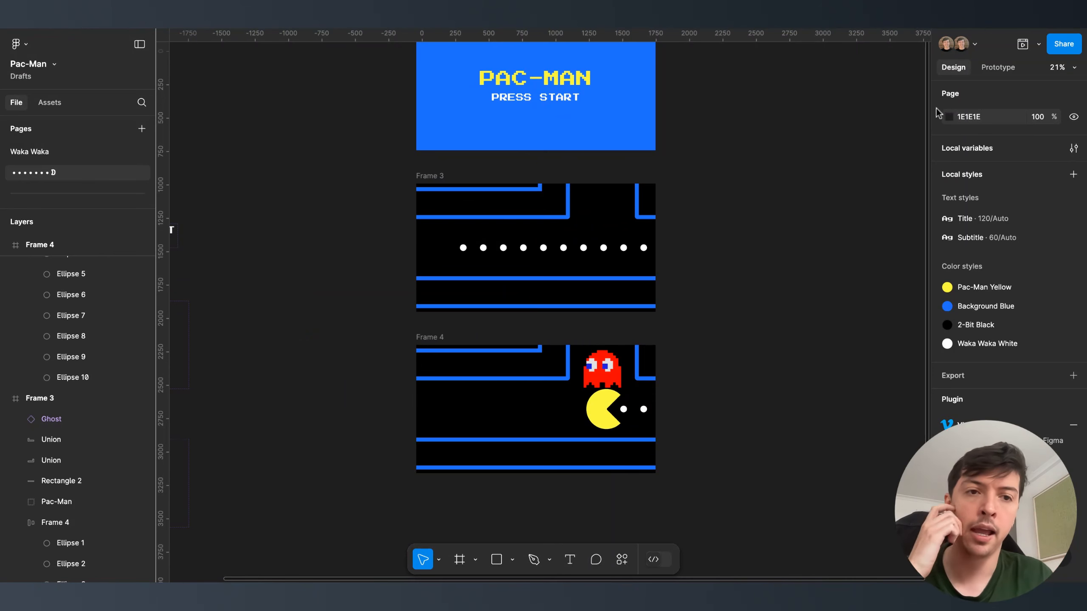
click(996, 68)
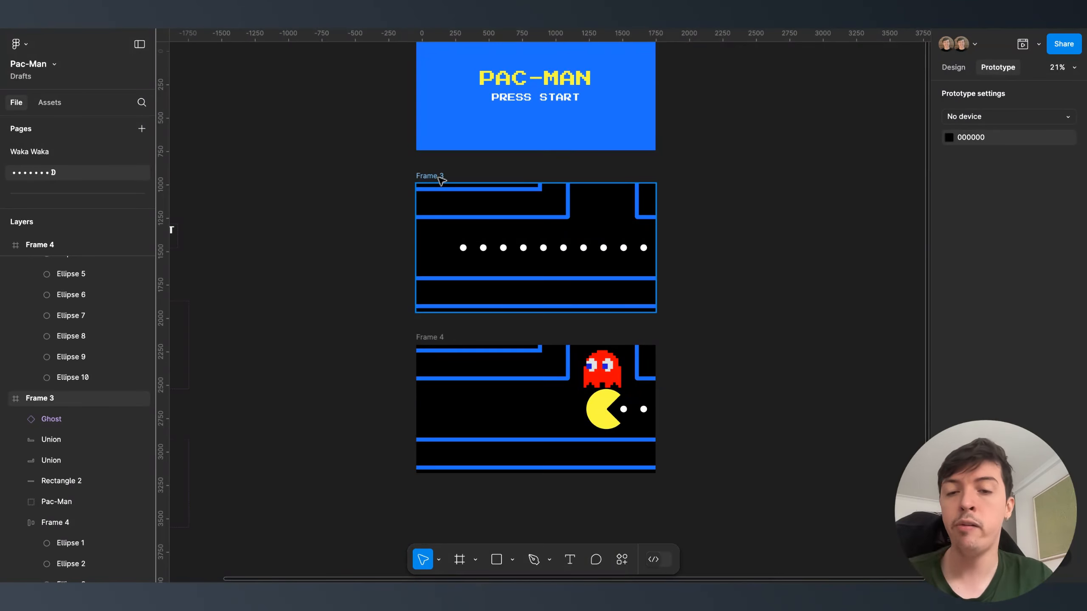
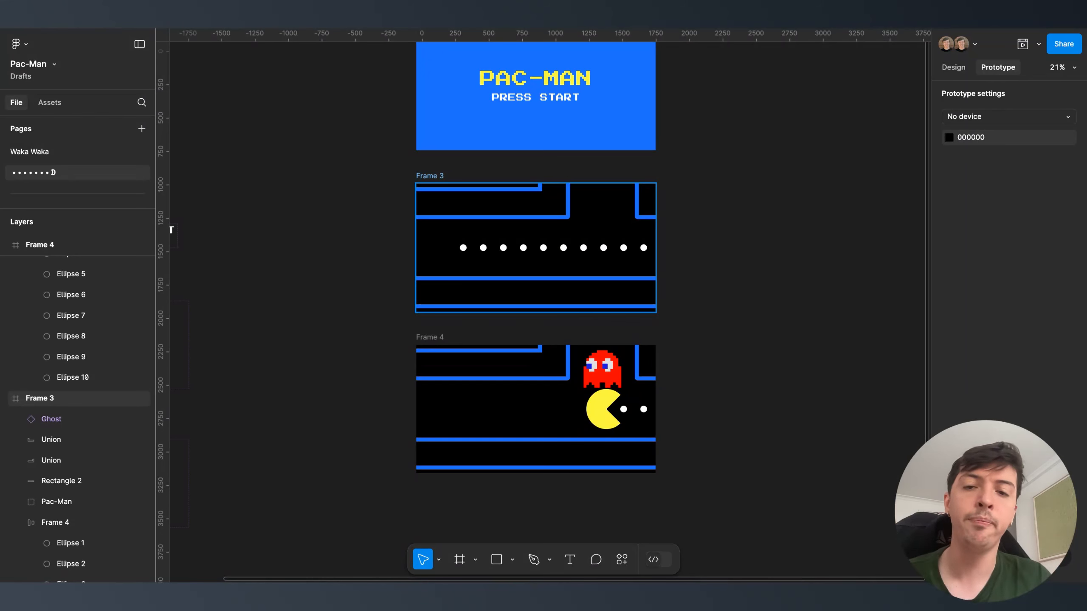
- Link Frame 3 to Frame 4 with an After delay trigger and Smart animate
click(430, 175)
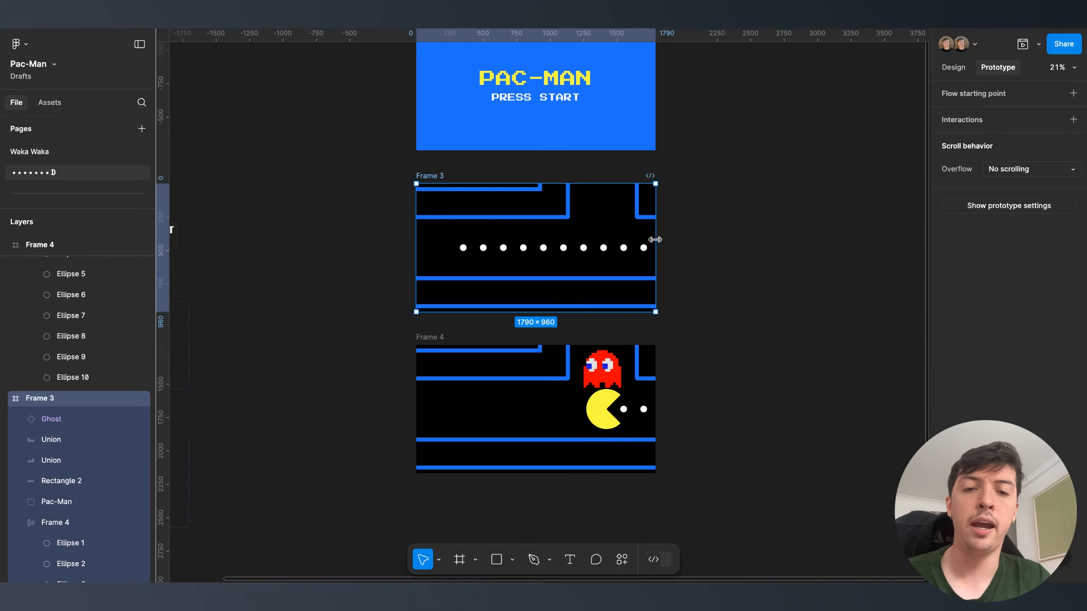
drag(656, 248, 549, 354)
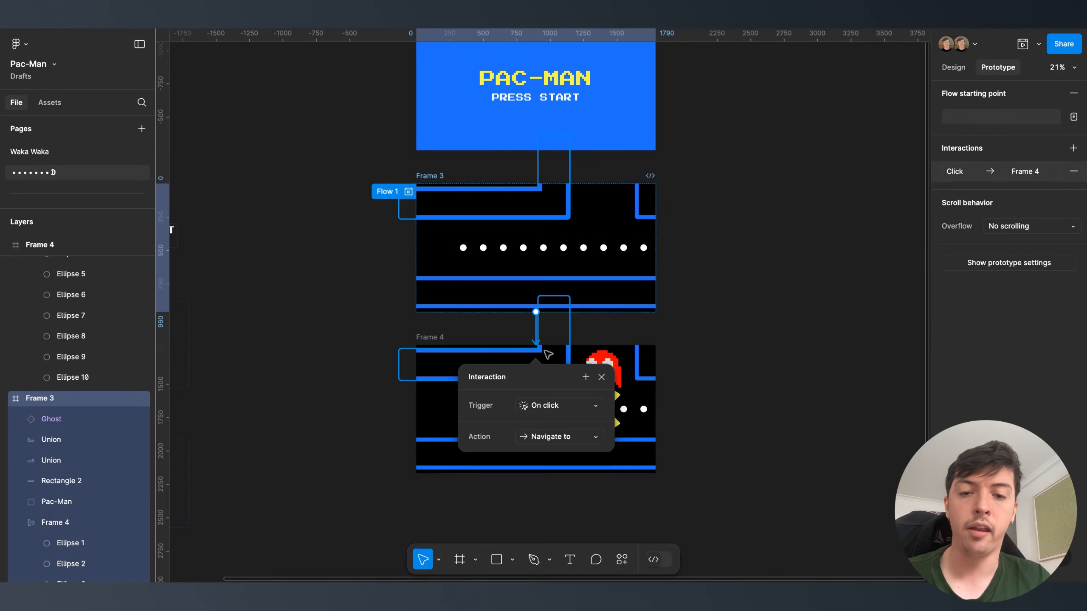
click(563, 405)
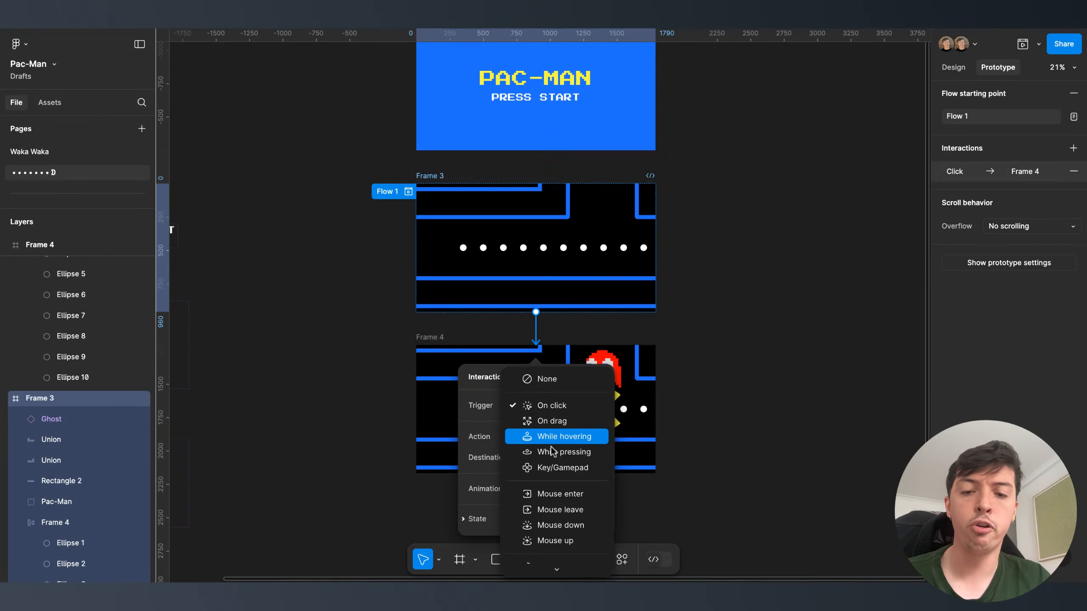
click(541, 563)
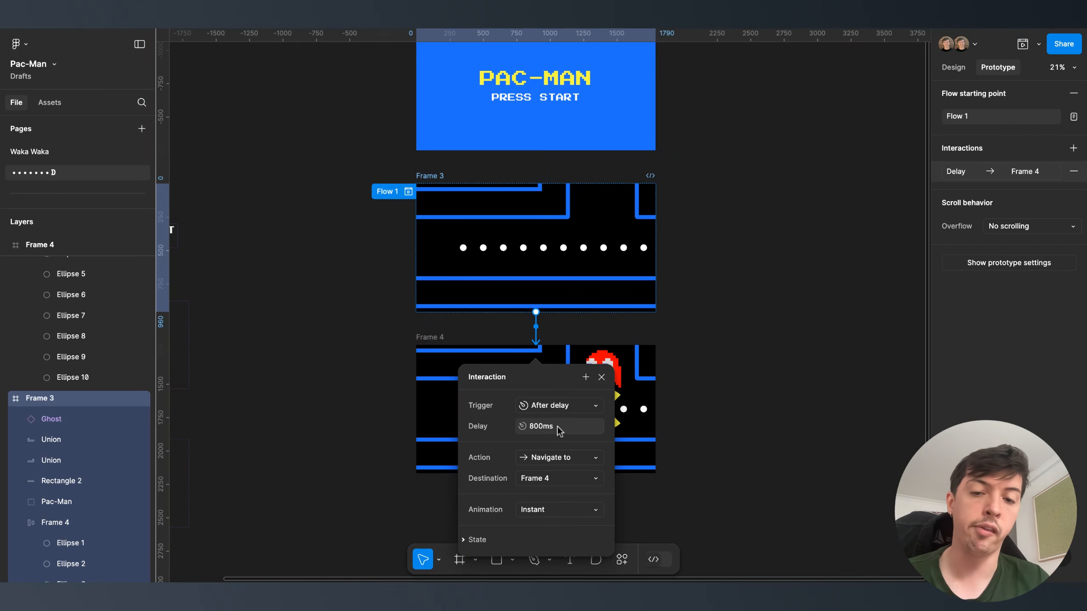
click(541, 505)
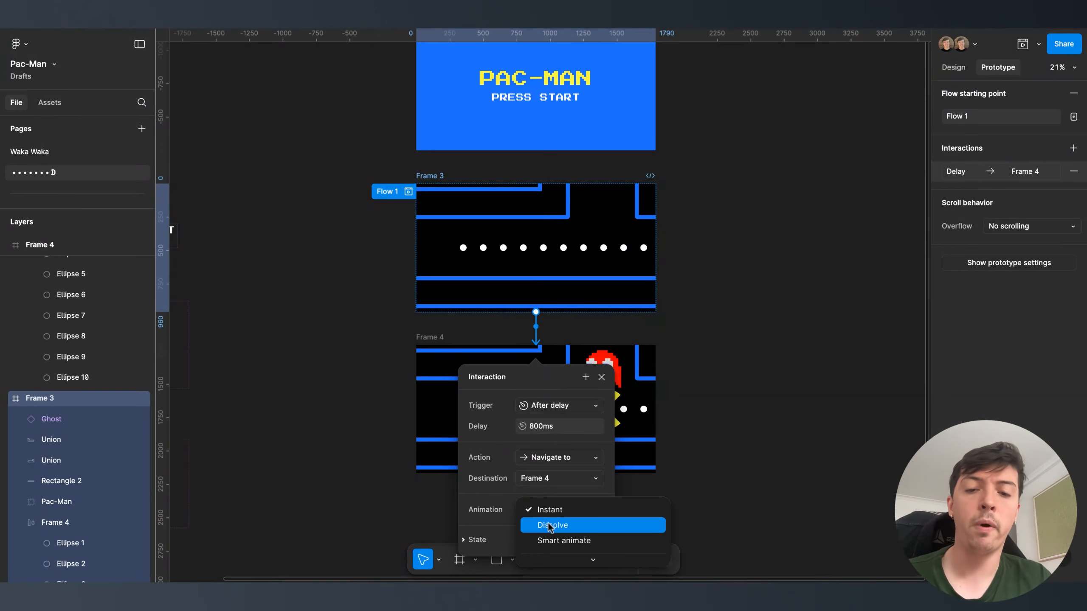
click(572, 470)
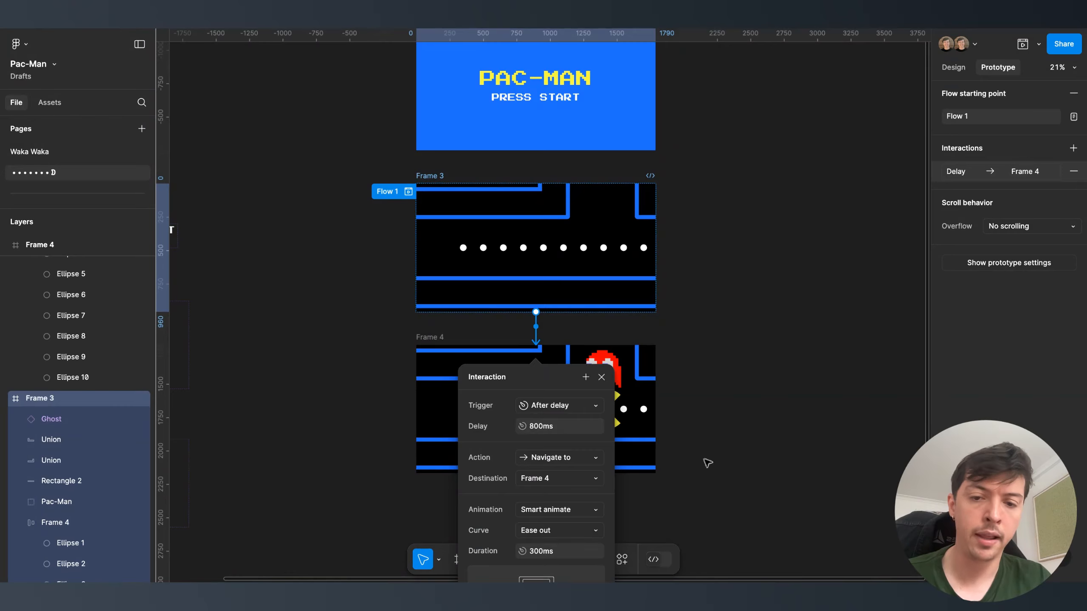
- Give the Frame 3-to-Frame 4 transition a Linear curve and a 3000ms duration
scroll(685, 454, down, 4)
click(577, 394)
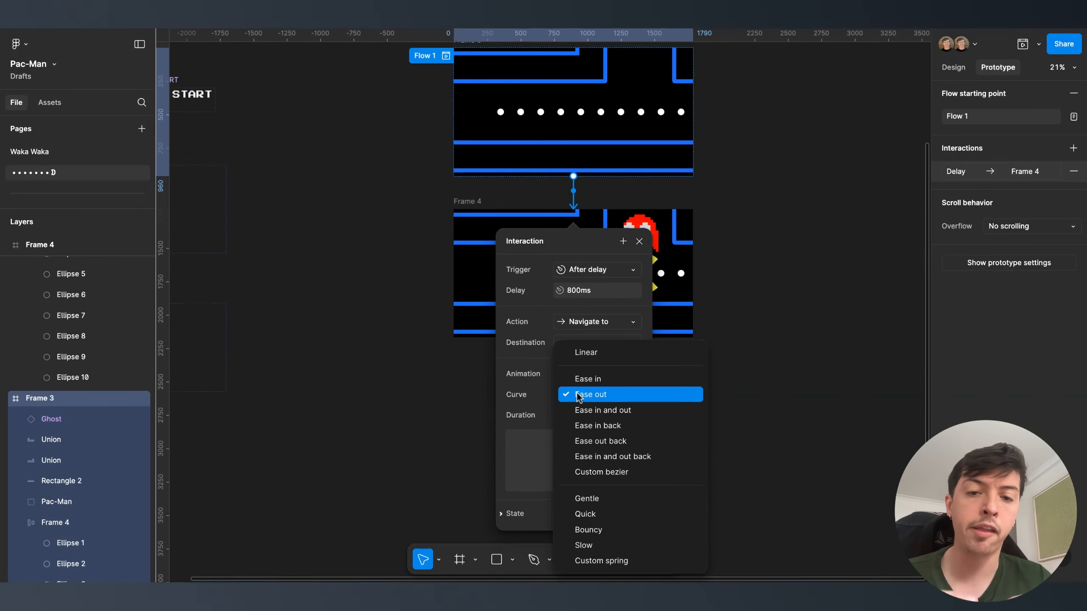
click(583, 354)
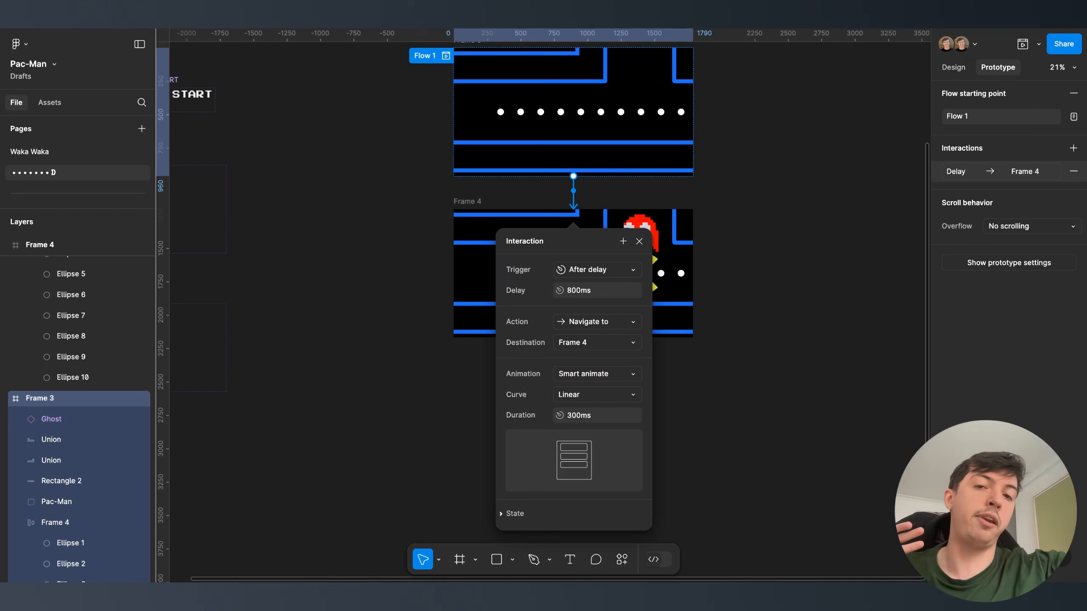
click(574, 416)
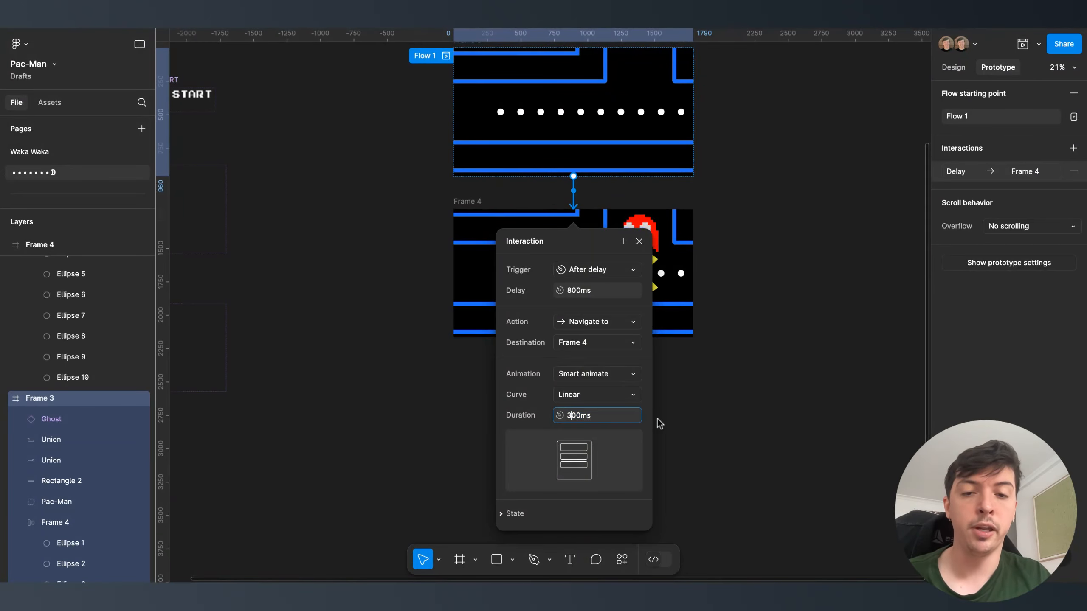
text(0)
key(Return)
click(686, 409)
scroll(686, 409, down, 3)
click(498, 184)
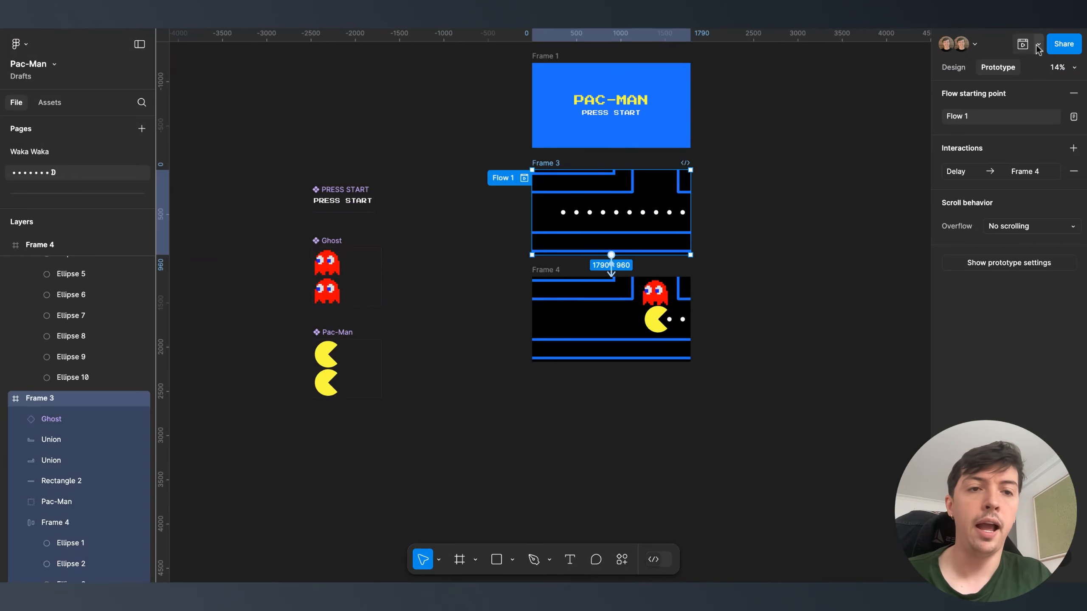
click(1023, 43)
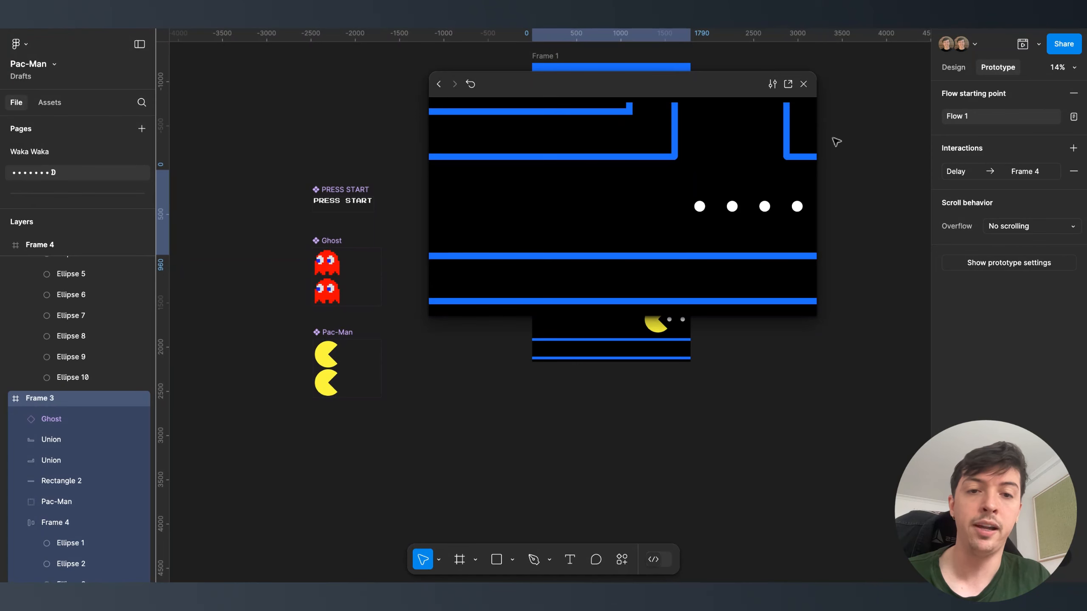
key(r)
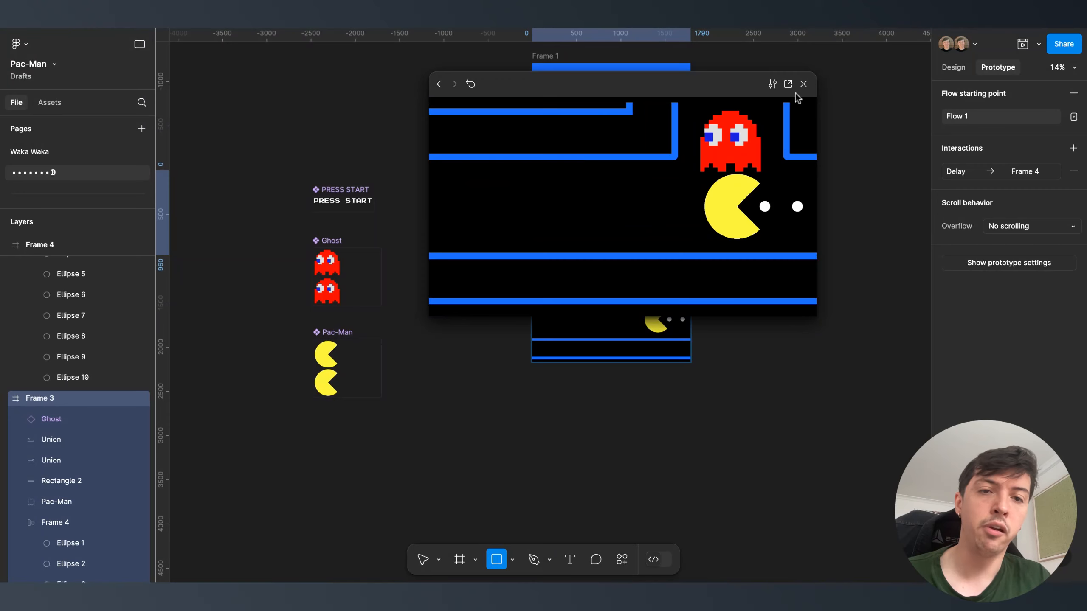
click(803, 84)
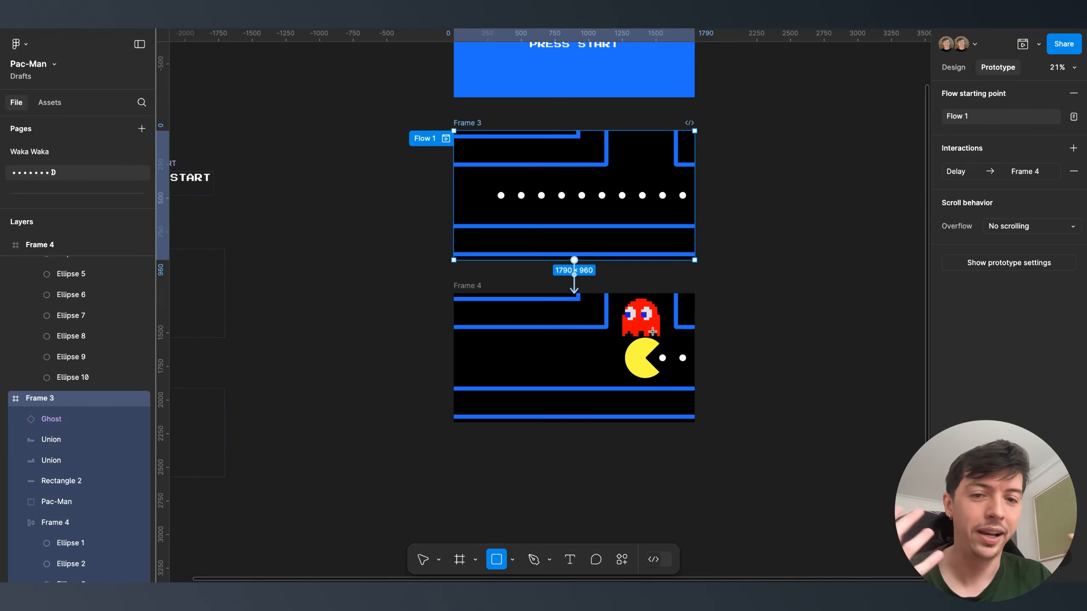
- Set the Ghost in Frame 4 to its Dead state
key(v)
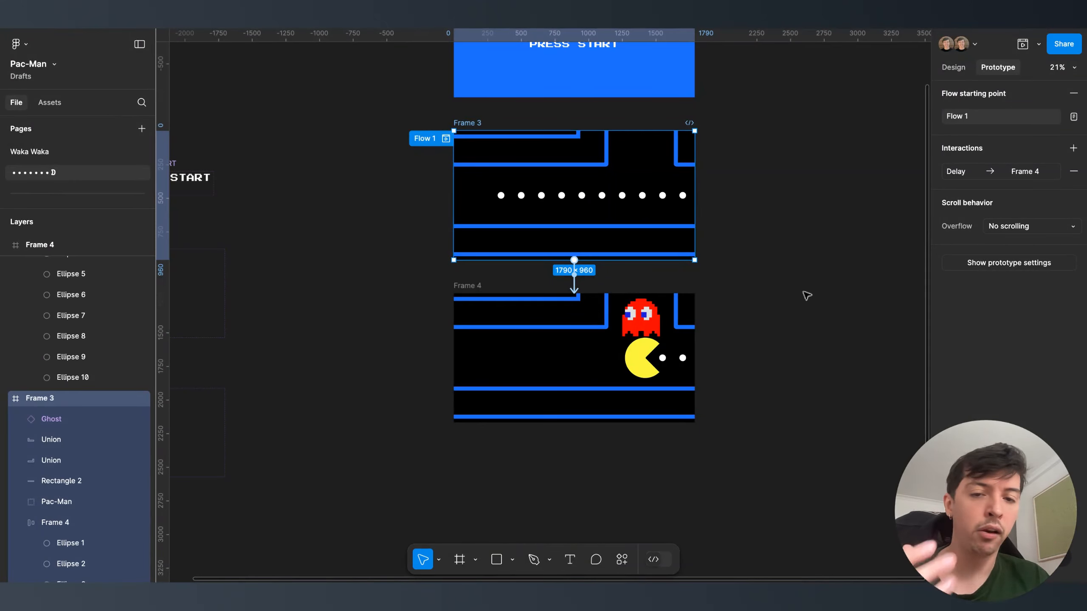
click(640, 317)
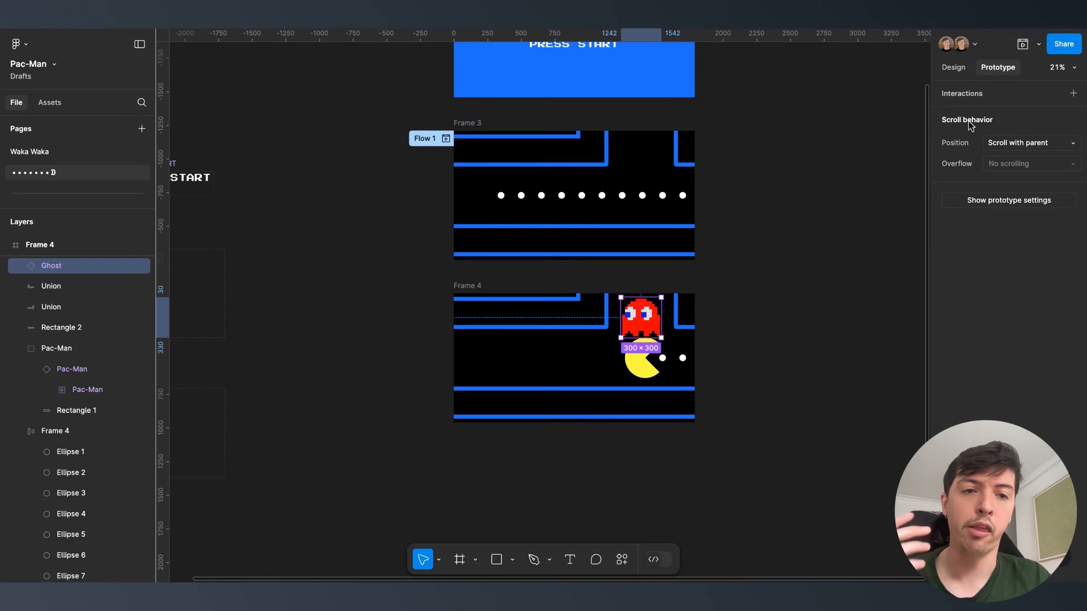
click(960, 69)
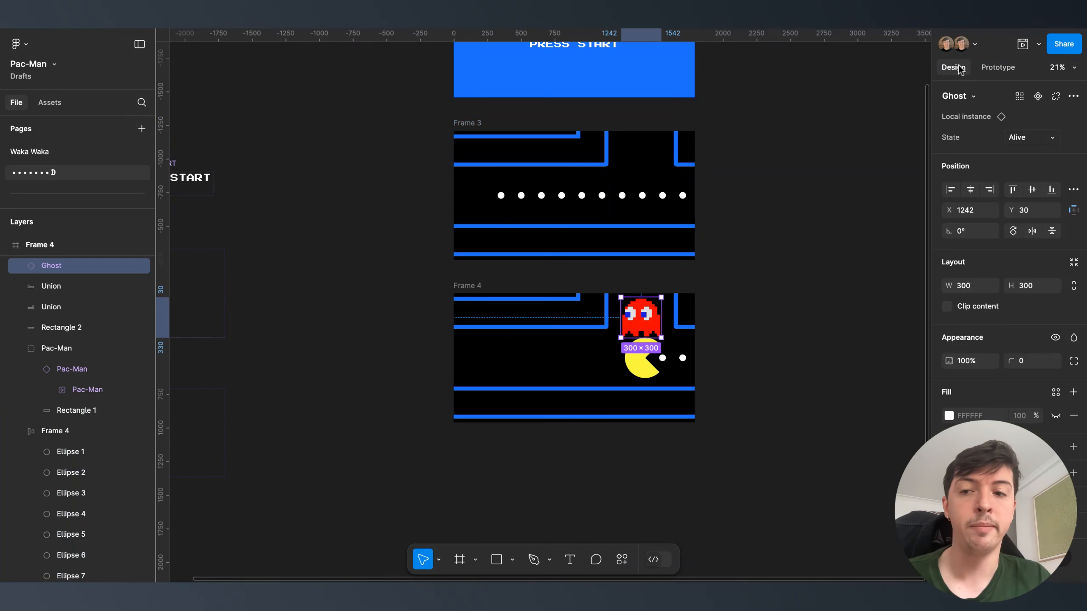
shift+double_click(648, 357)
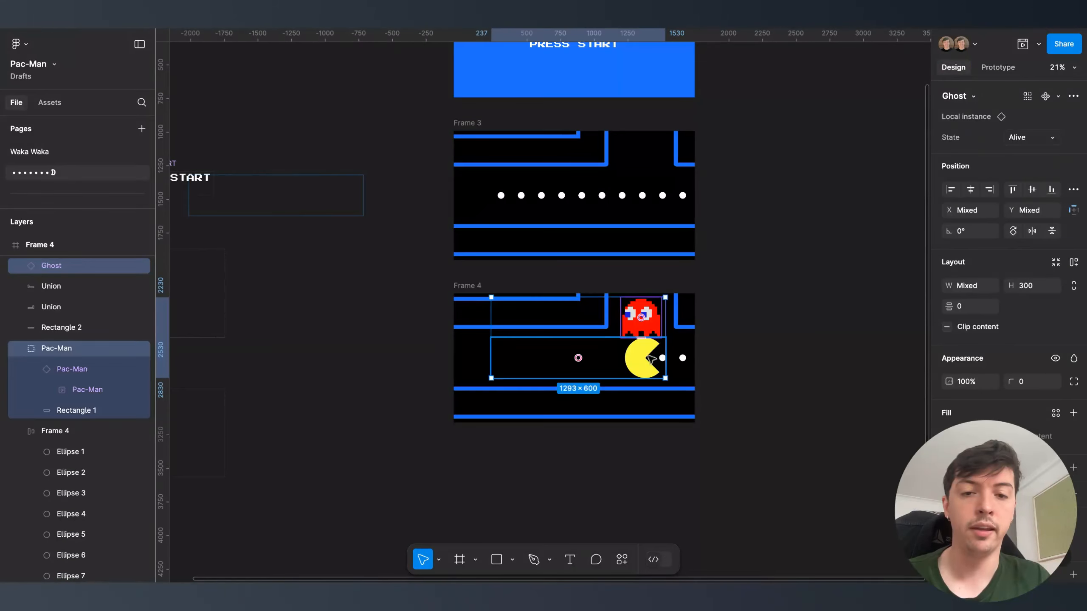
click(644, 308)
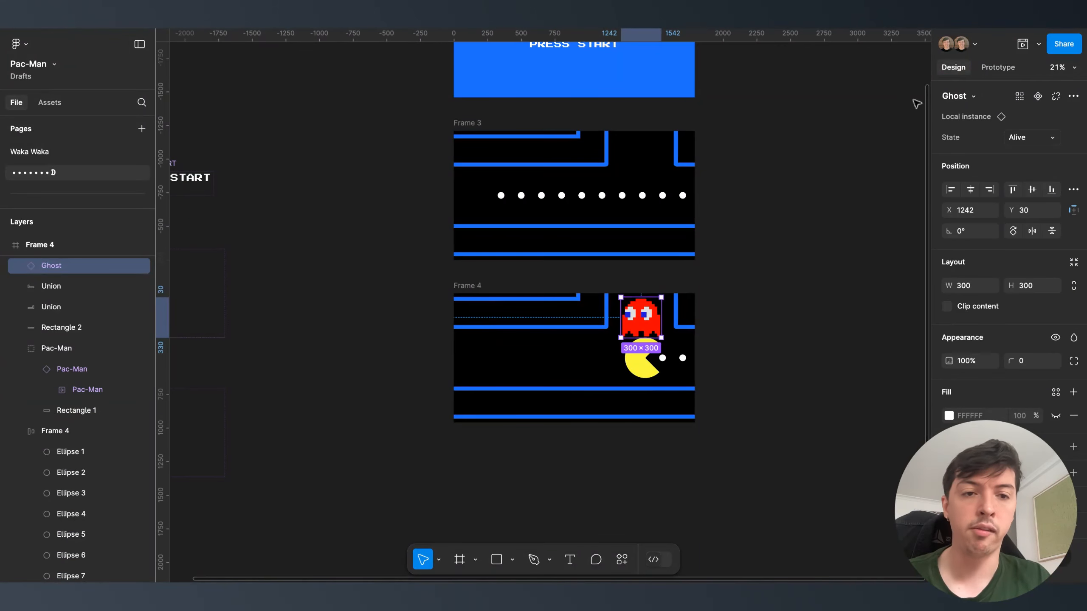
click(1034, 139)
click(1024, 153)
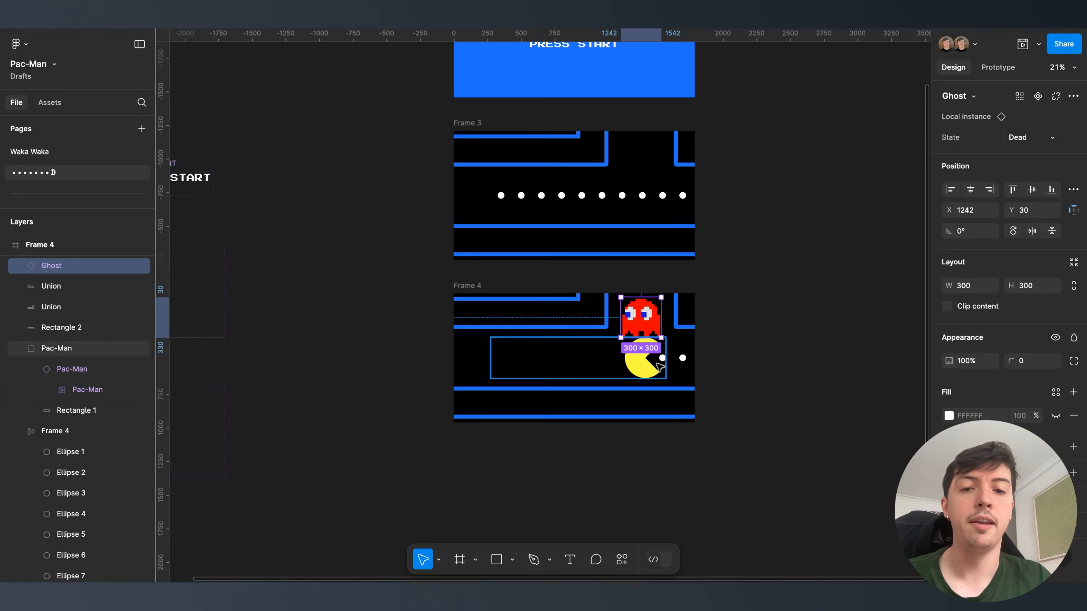
- Set Frame 4's Pac-Man to its Dead state and replay the prototype preview
click(651, 368)
click(1032, 138)
click(1023, 155)
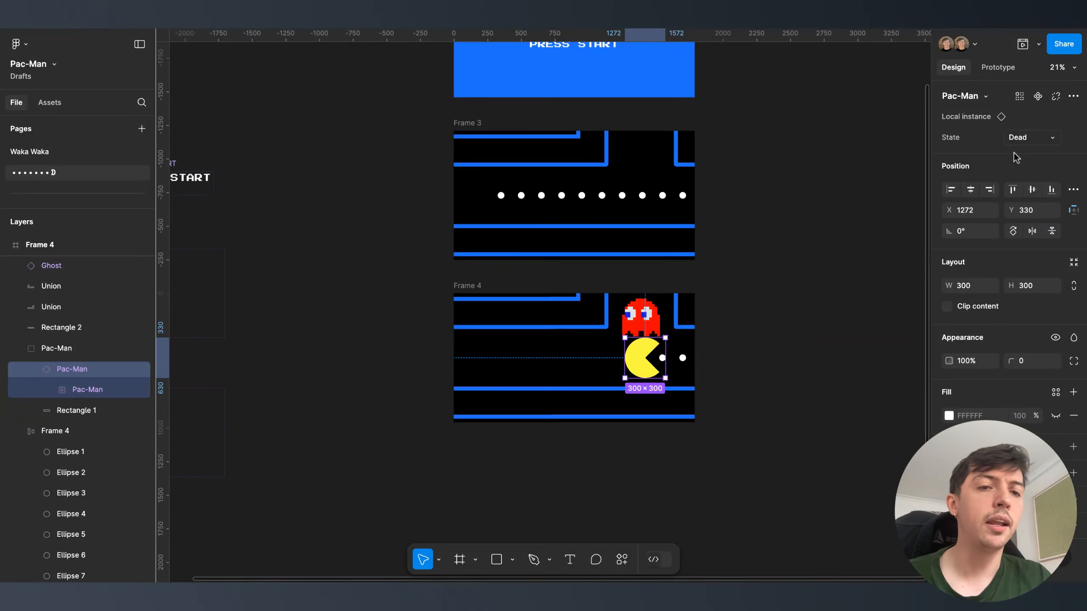
click(801, 243)
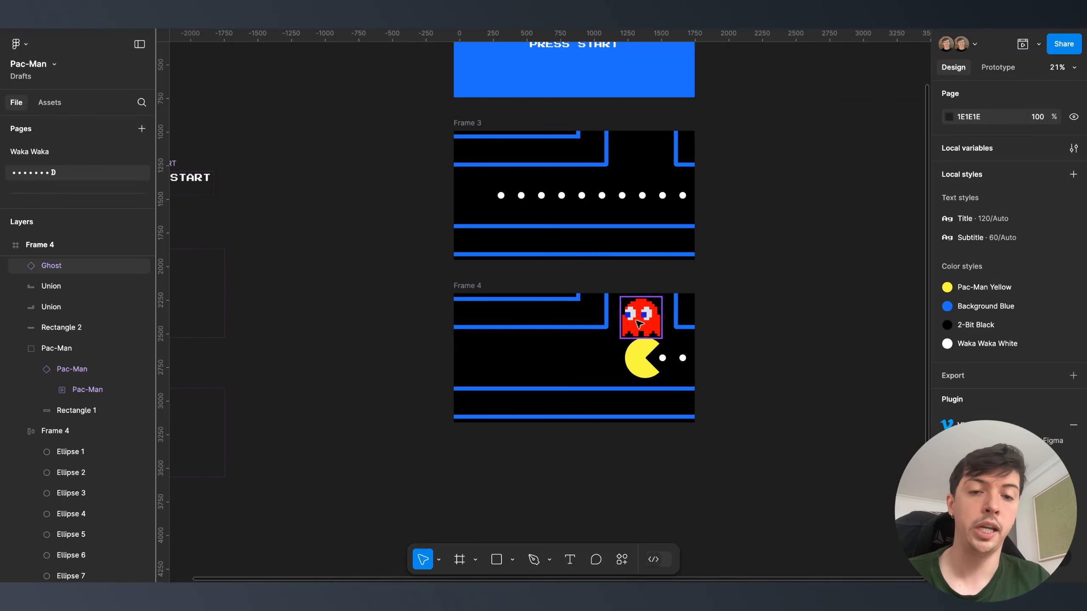
click(1023, 44)
key(r)
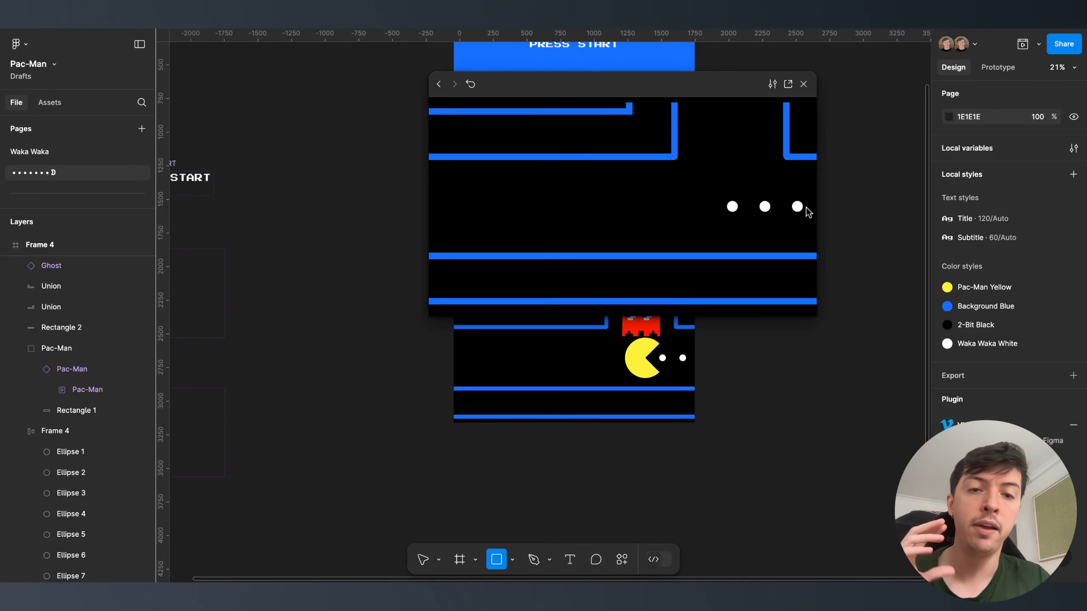
- Close the prototype preview and delete the stray rectangle
click(806, 85)
click(725, 226)
scroll(725, 225, down, 5)
key(Delete)
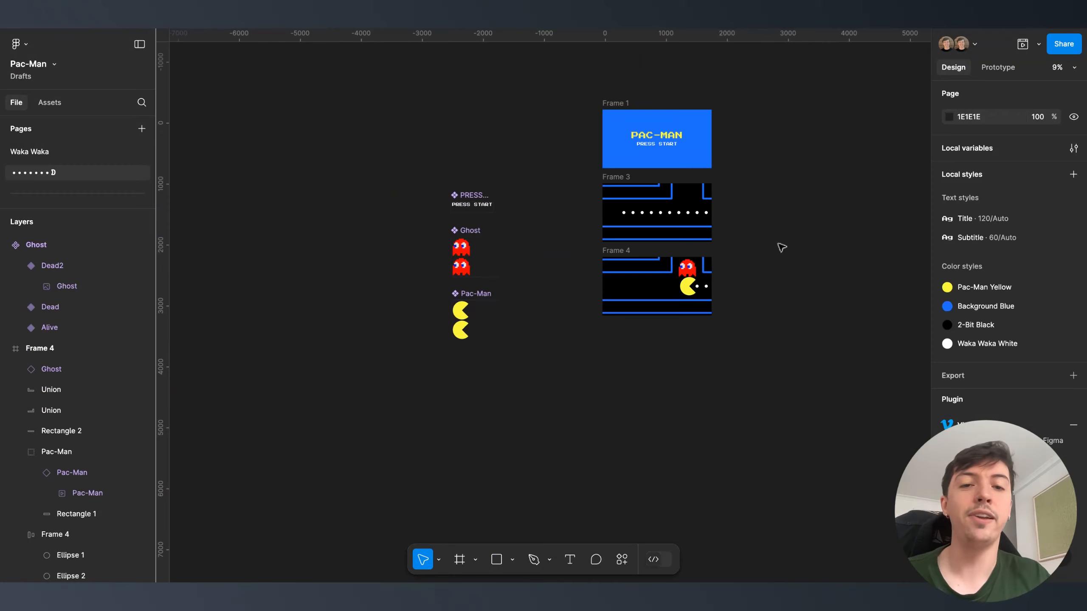
scroll(781, 247, up, 3)
- Draw Frame 5 below Frame 4, sized 1790×960 with a 000000 black fill
key(f)
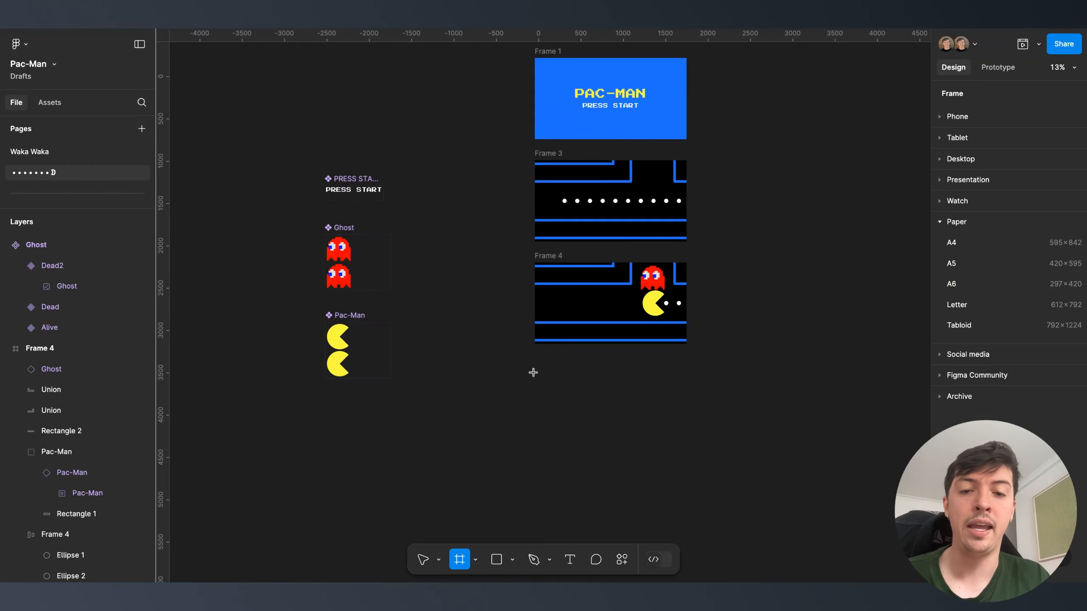
drag(535, 378, 665, 443)
click(966, 245)
text(179)
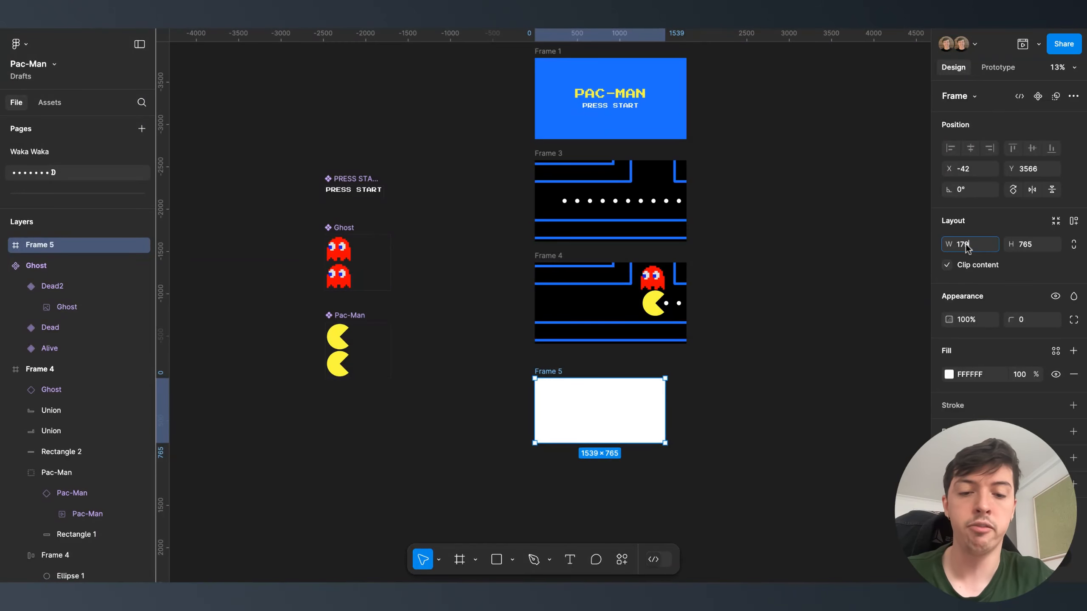
text(0)
key(Tab)
text(960)
key(Return)
click(969, 375)
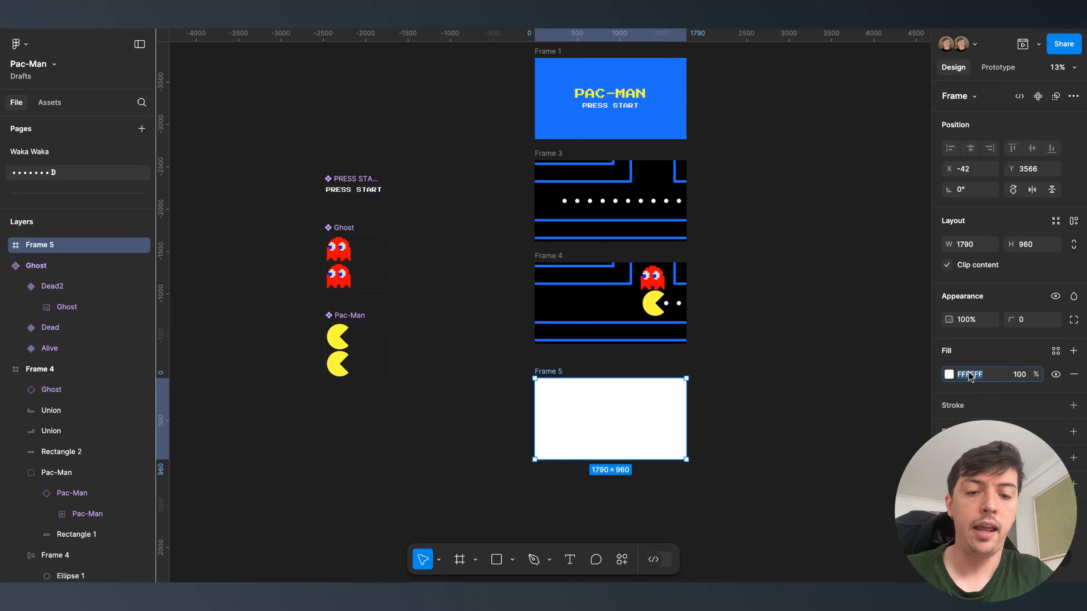
text(000000)
key(Return)
click(801, 405)
- Place a new text layer below the character components
scroll(463, 258, left, 5)
scroll(463, 257, down, 3)
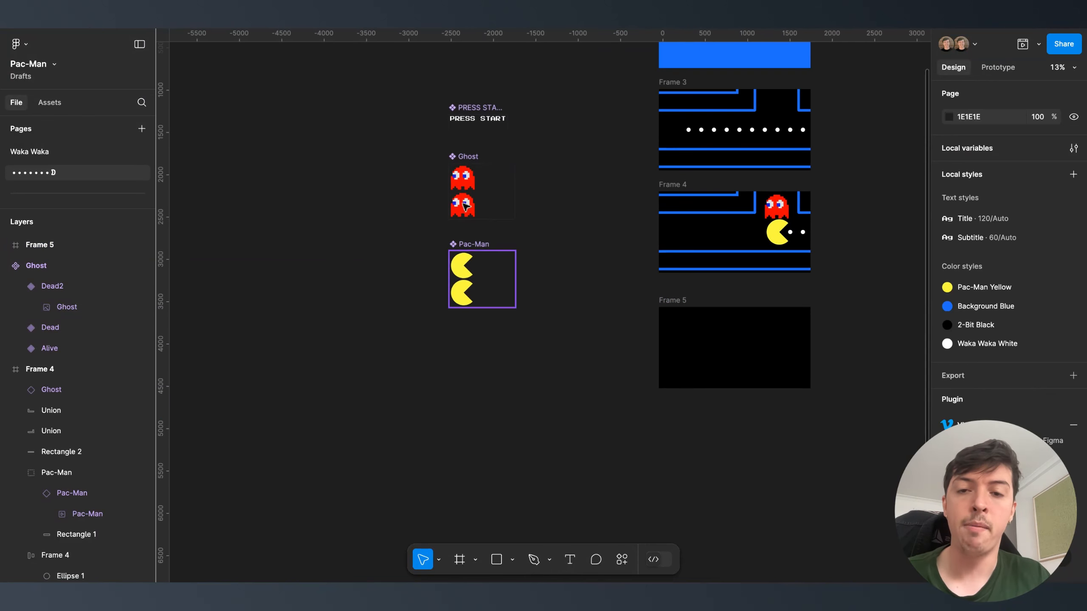
key(t)
click(420, 390)
- Type GAME OVER in the Title text style and move it under the Pac-Man component
text(GAME OVER)
click(970, 374)
click(770, 420)
key(Escape)
drag(421, 396, 495, 365)
scroll(494, 370, up, 5)
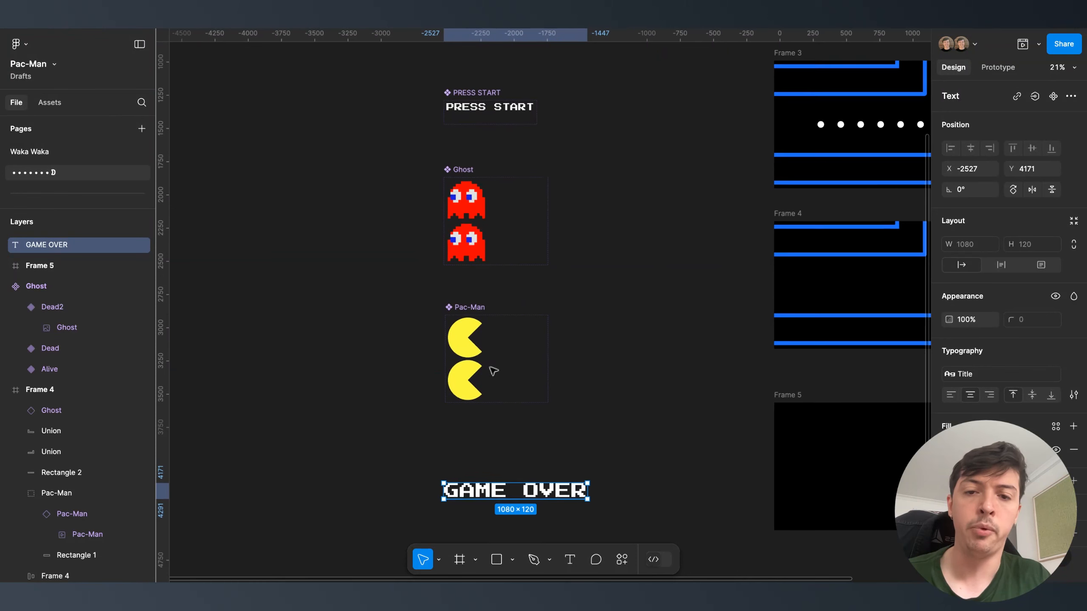
- Make GAME OVER a component whose variant property is Frame with value 1
scroll(475, 465, down, 3)
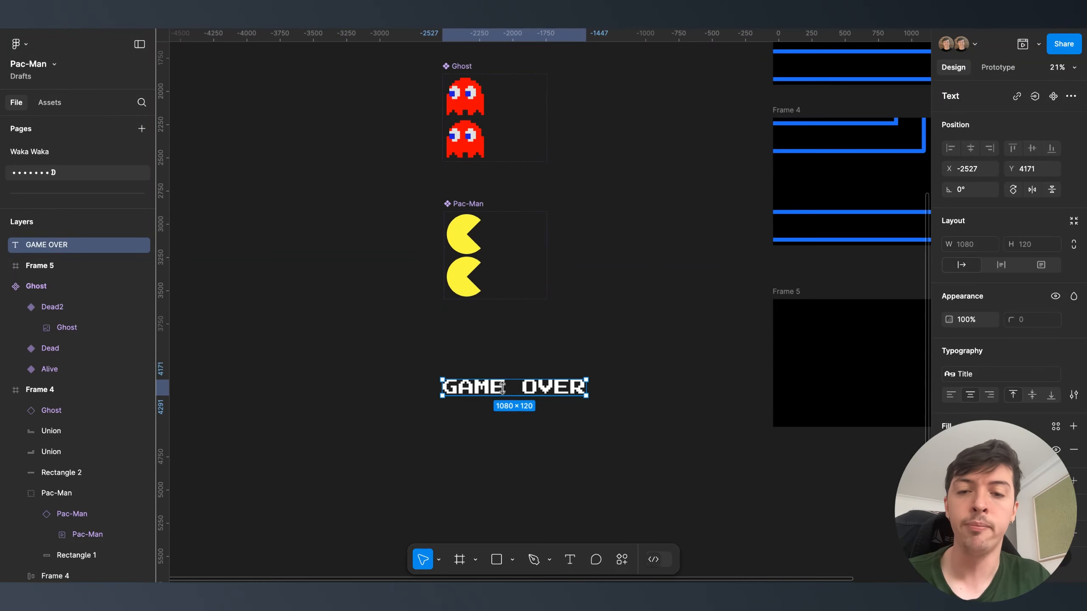
right_click(511, 387)
click(558, 409)
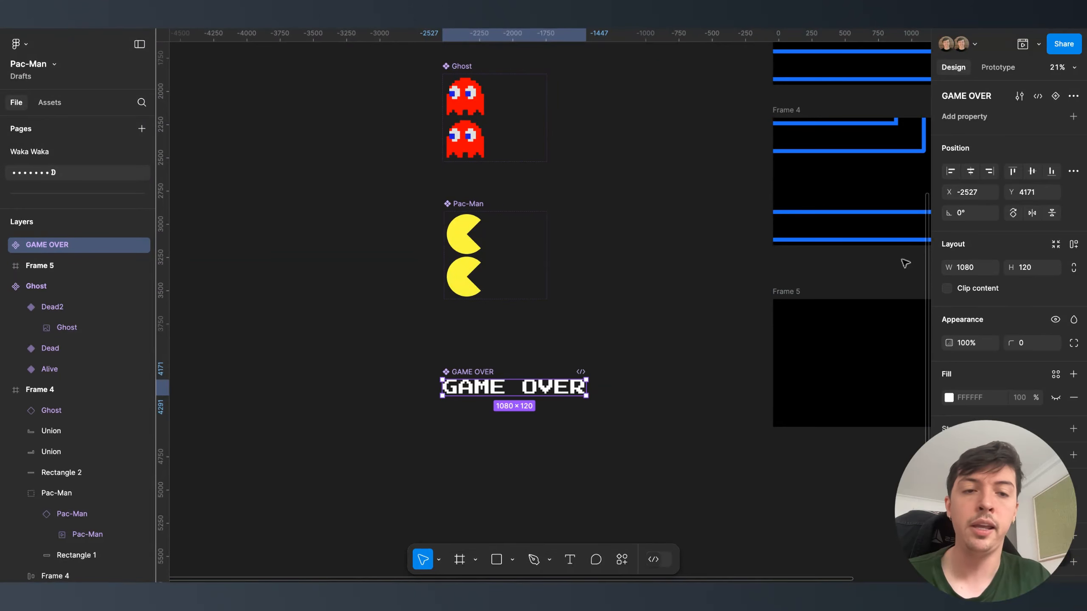
click(1074, 116)
click(988, 156)
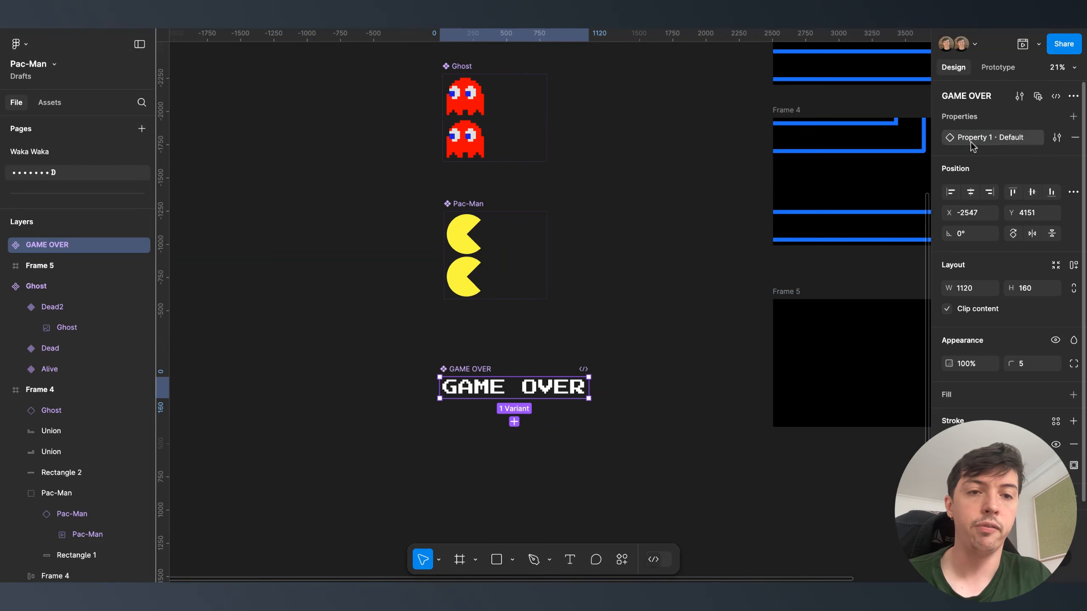
text(Frame)
key(Return)
click(970, 142)
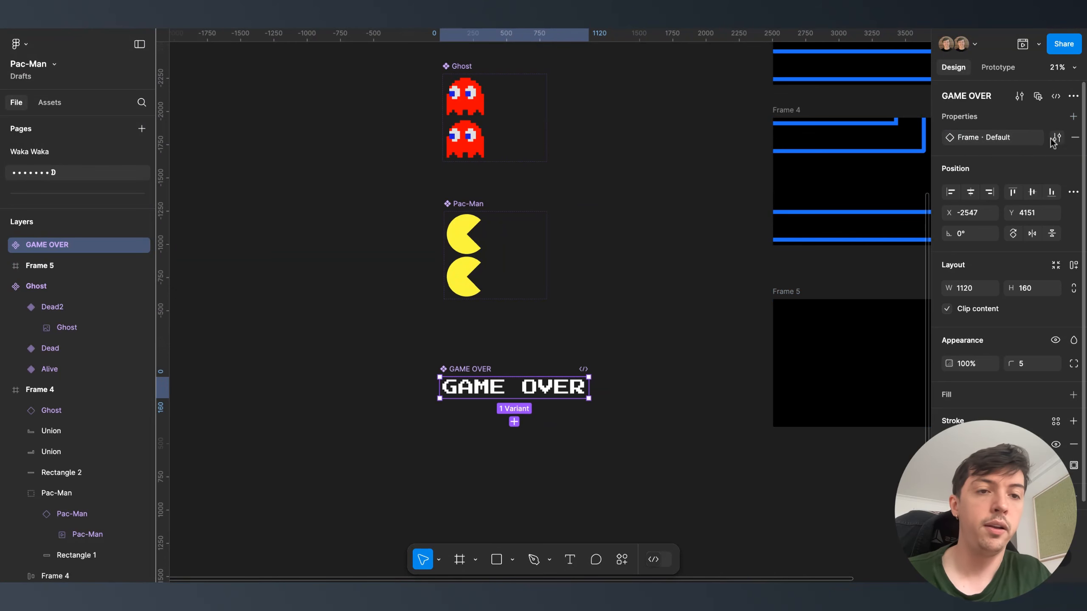
double_click(841, 216)
text(1)
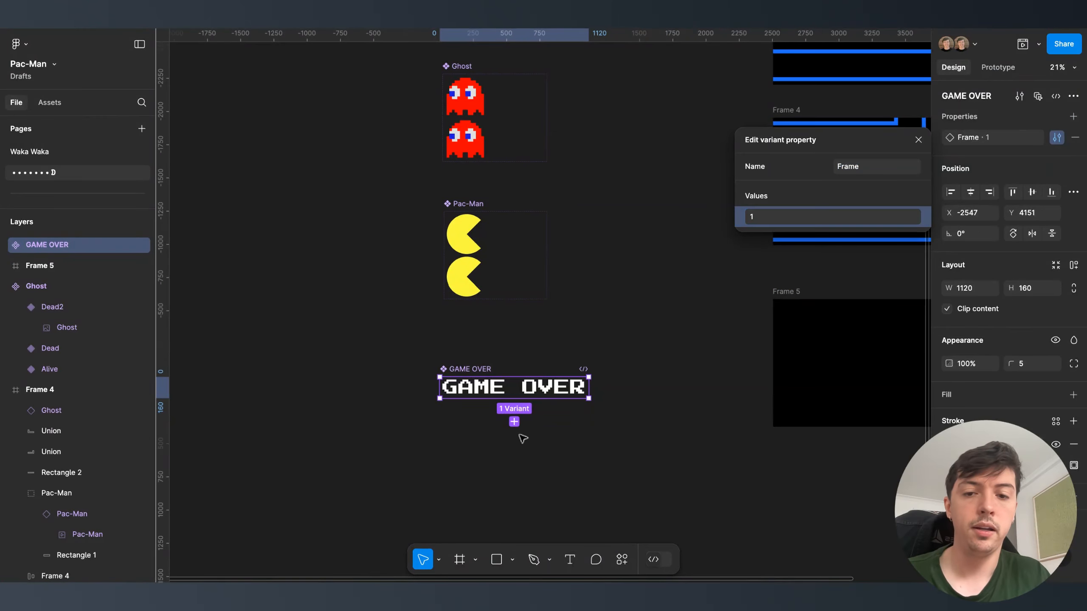
- Add a second GAME OVER variant and set its text opacity to 0%
click(514, 422)
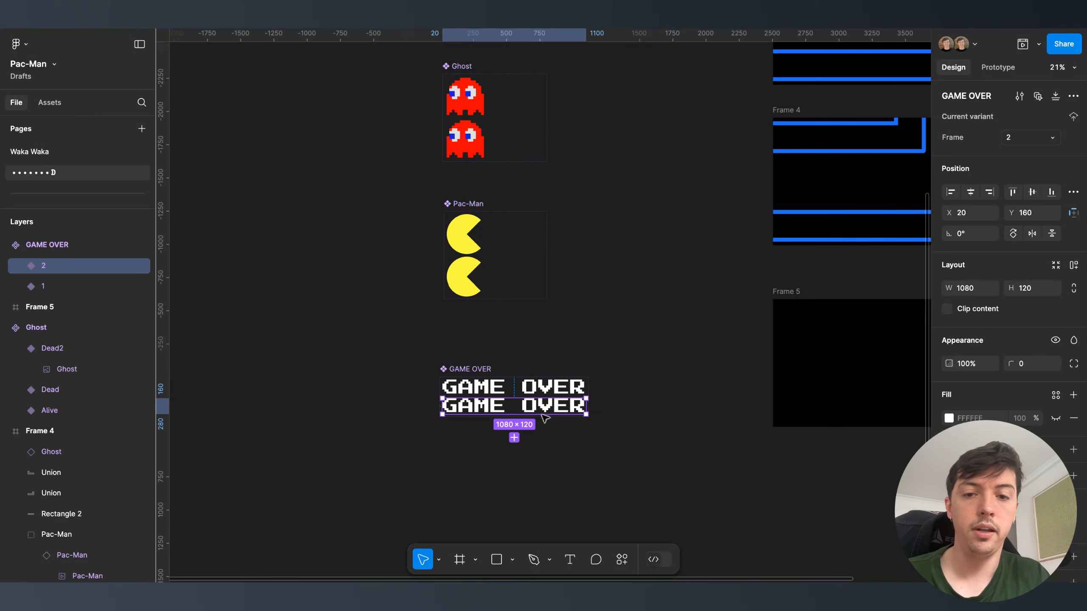
key(Return)
click(969, 345)
text(0)
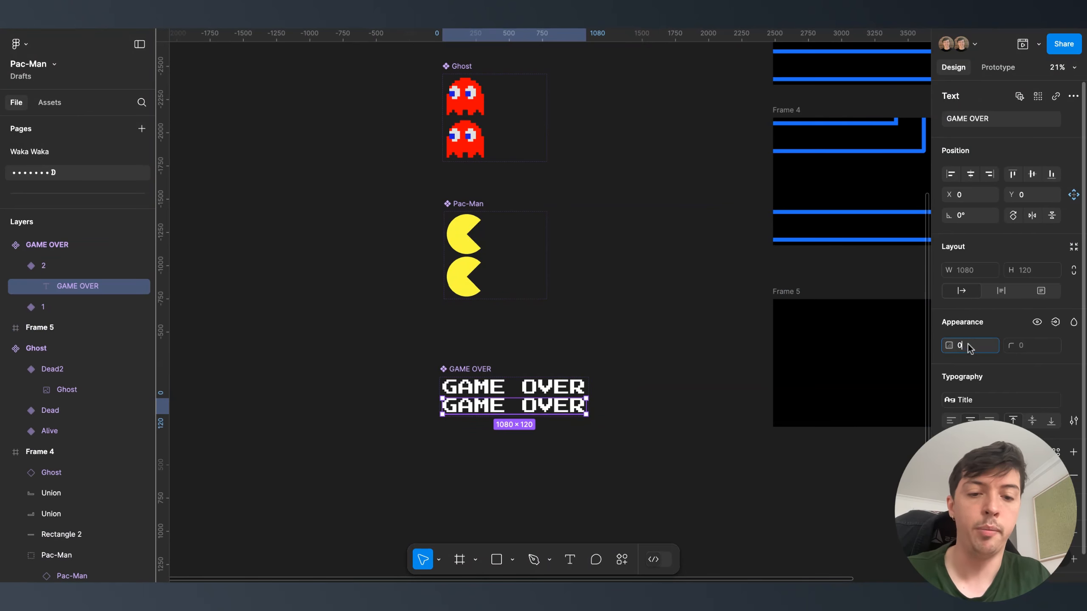
key(Return)
click(561, 387)
- Connect GAME OVER variant 1 to variant 2 with a 400ms After delay, Instant
click(998, 67)
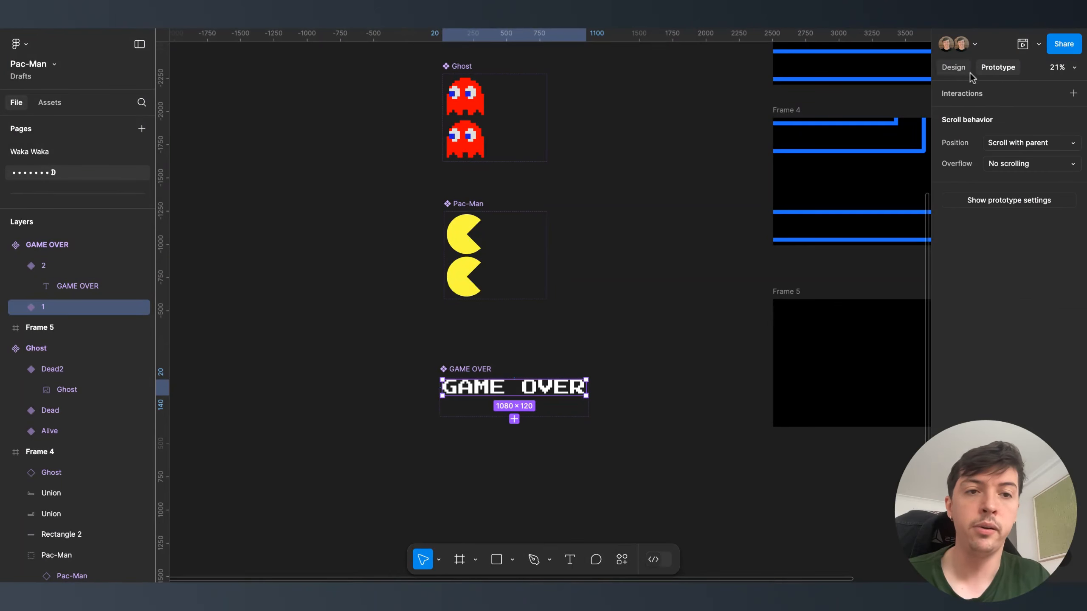
drag(514, 394, 514, 411)
scroll(643, 431, down, 4)
click(601, 280)
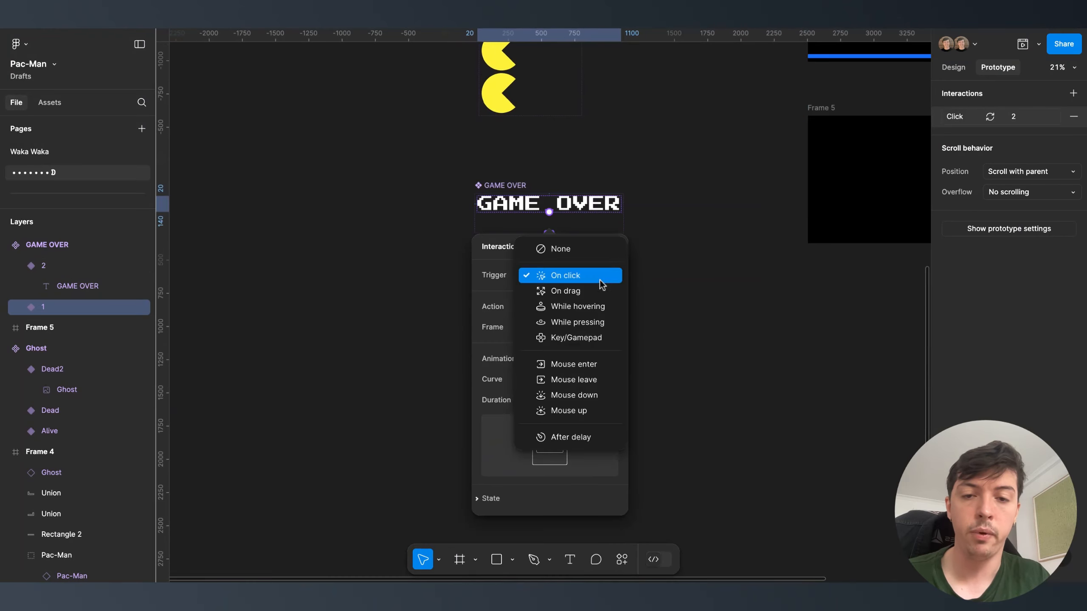
click(571, 437)
click(563, 297)
text(400)
key(Return)
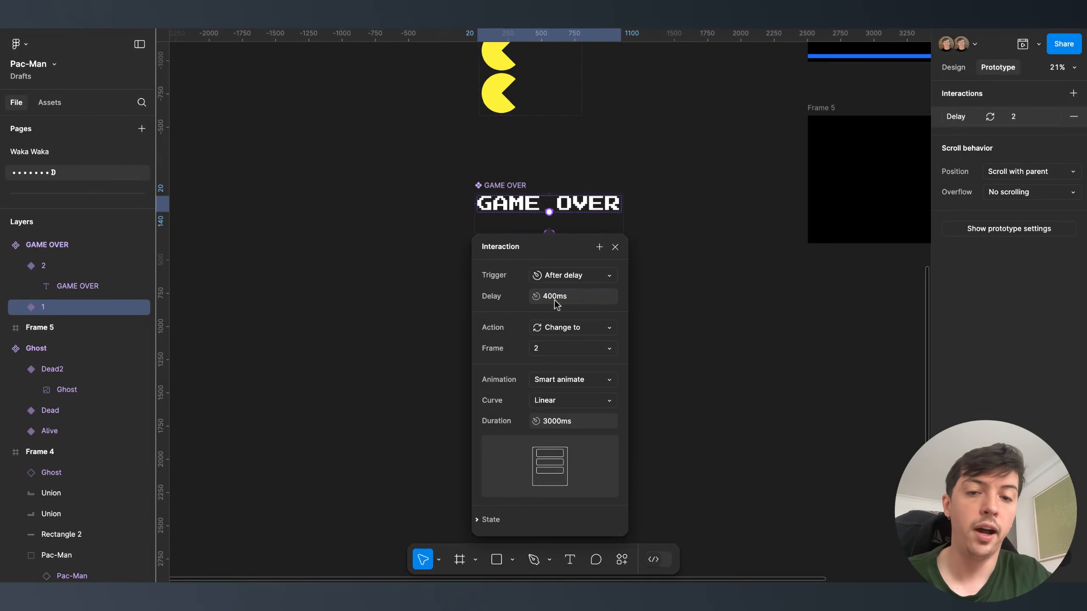
click(572, 379)
click(571, 348)
click(709, 324)
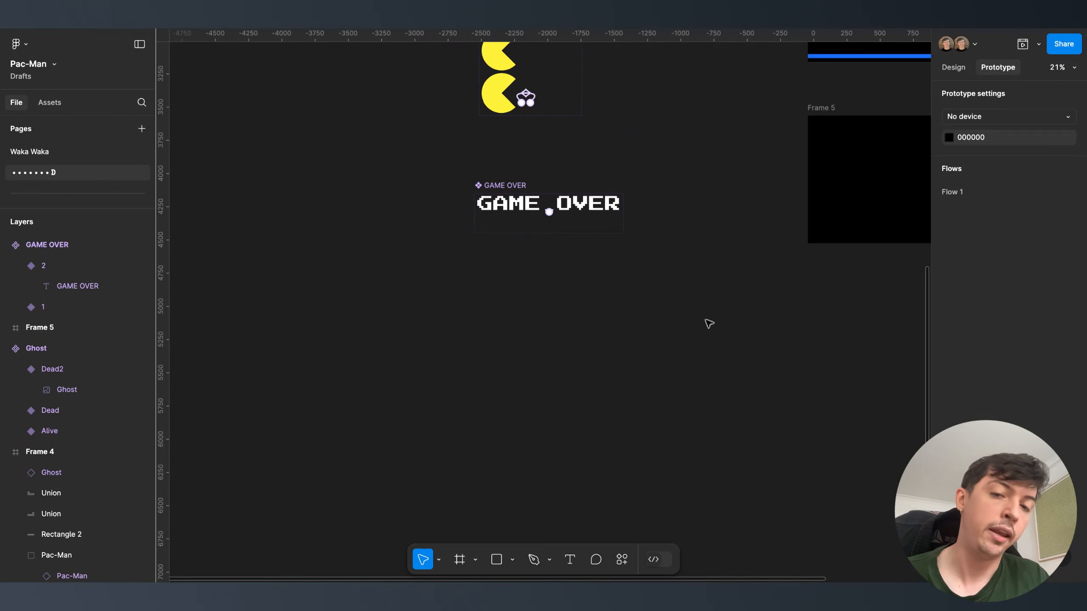
- Connect variant 2 back to variant 1 with a 400ms After delay trigger
click(595, 233)
drag(601, 204, 599, 205)
click(562, 273)
click(571, 435)
click(580, 301)
text(400)
key(Return)
click(780, 274)
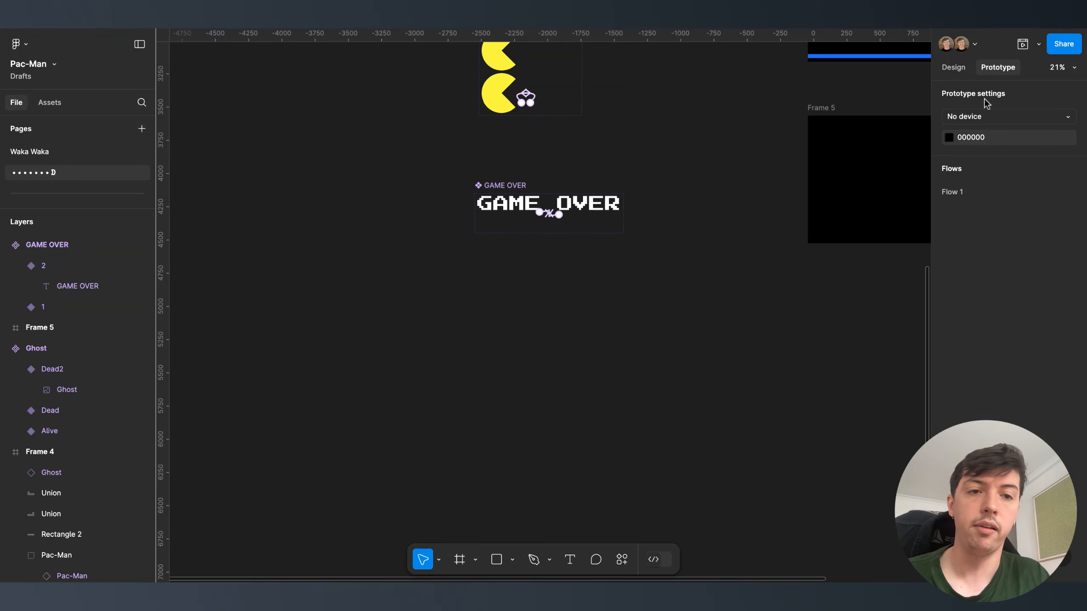
- Paste a GAME OVER instance into Frame 5 and centre it horizontally and vertically
click(945, 71)
click(576, 203)
scroll(692, 193, right, 5)
scroll(692, 194, up, 2)
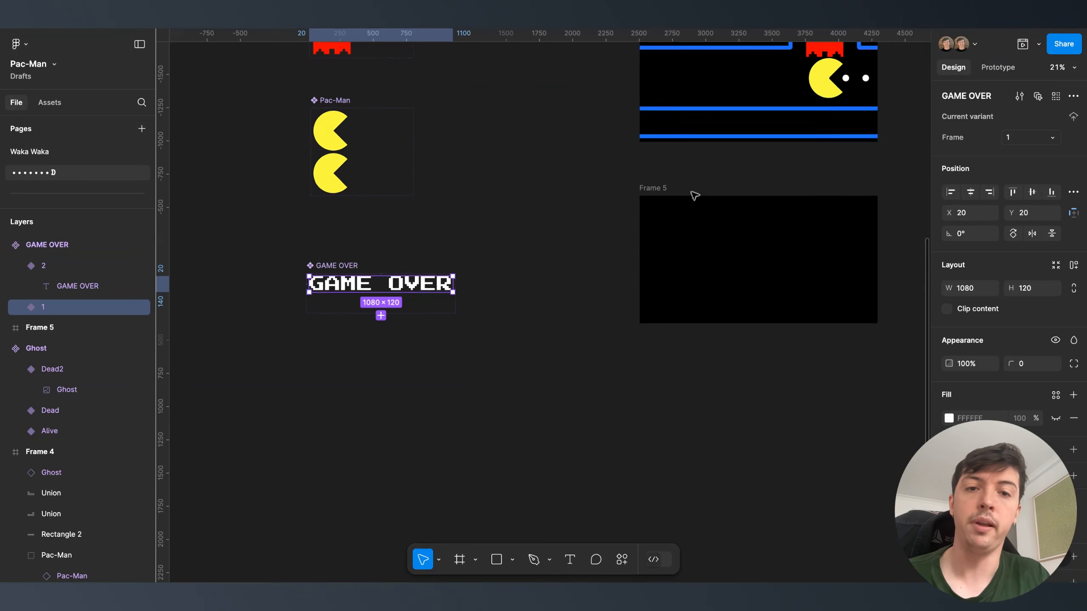
click(636, 197)
key(ctrl+v)
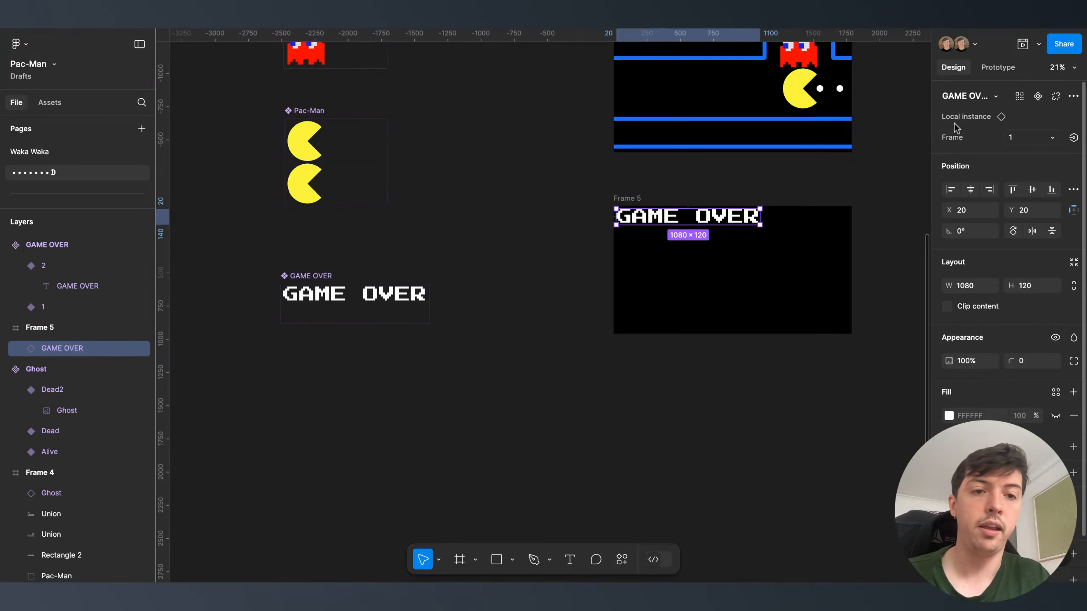
click(971, 190)
click(1031, 189)
click(887, 196)
scroll(887, 196, down, 2)
scroll(887, 196, down, 5)
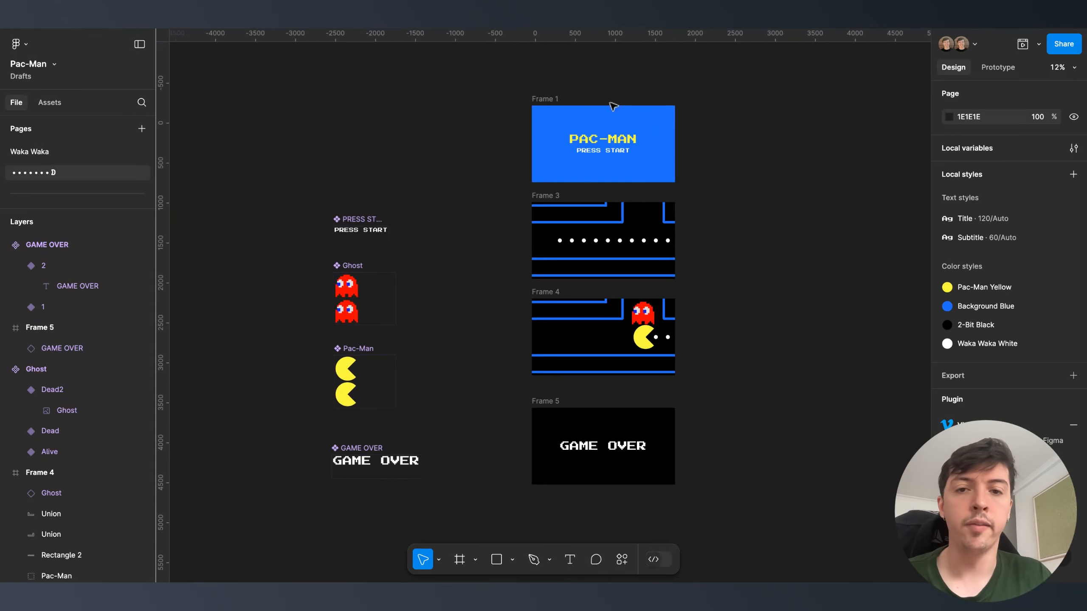
- Remove Frame 3 as the flow starting point
click(611, 107)
click(542, 206)
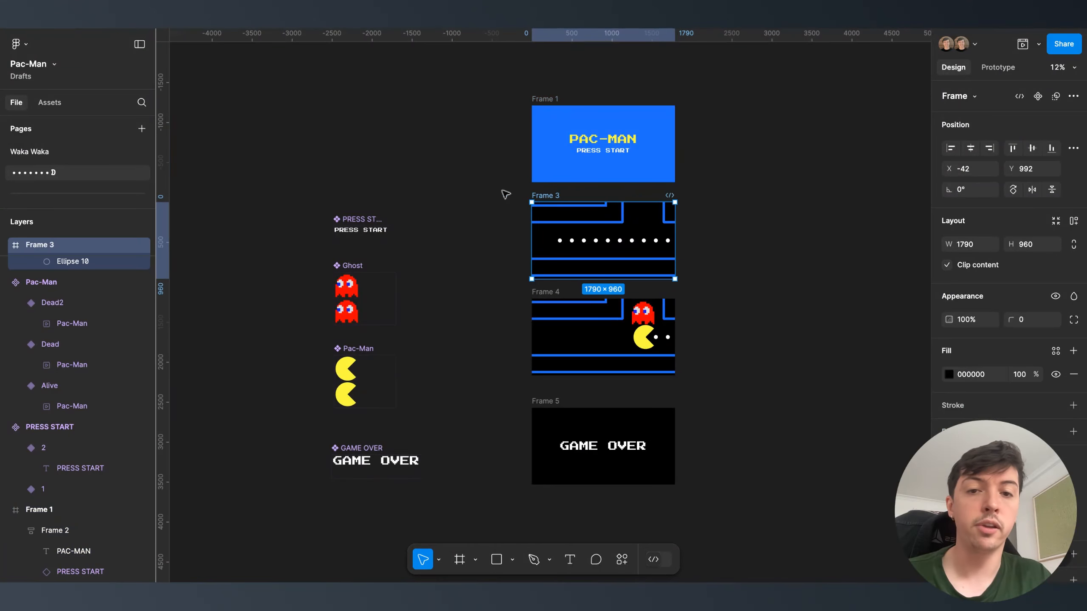
click(998, 68)
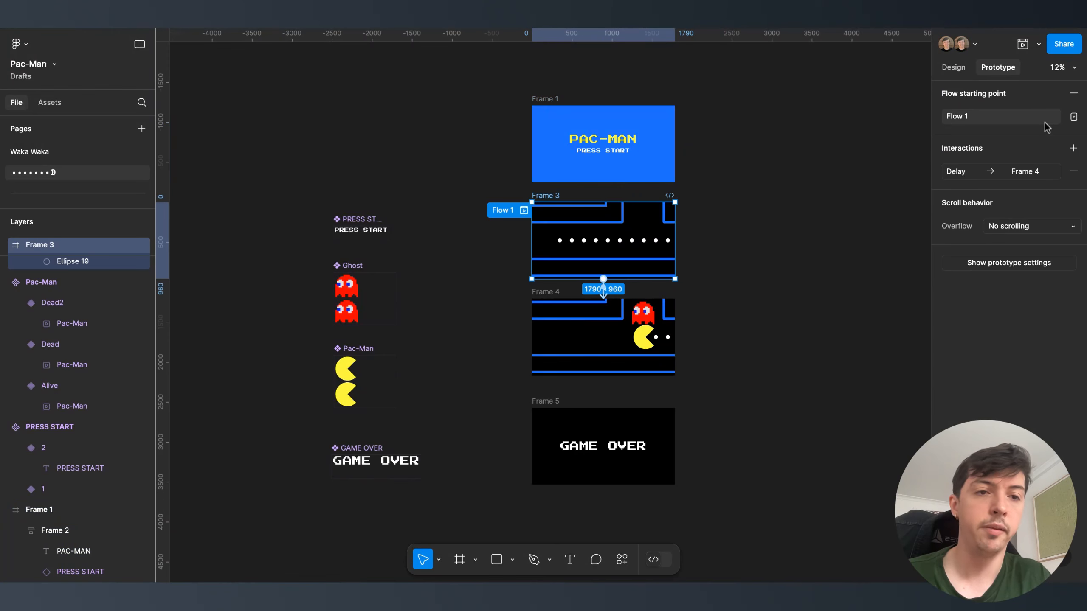
click(1068, 99)
- Make Frame 1 the flow starting point and name the flow 'Waka Waka'
click(551, 103)
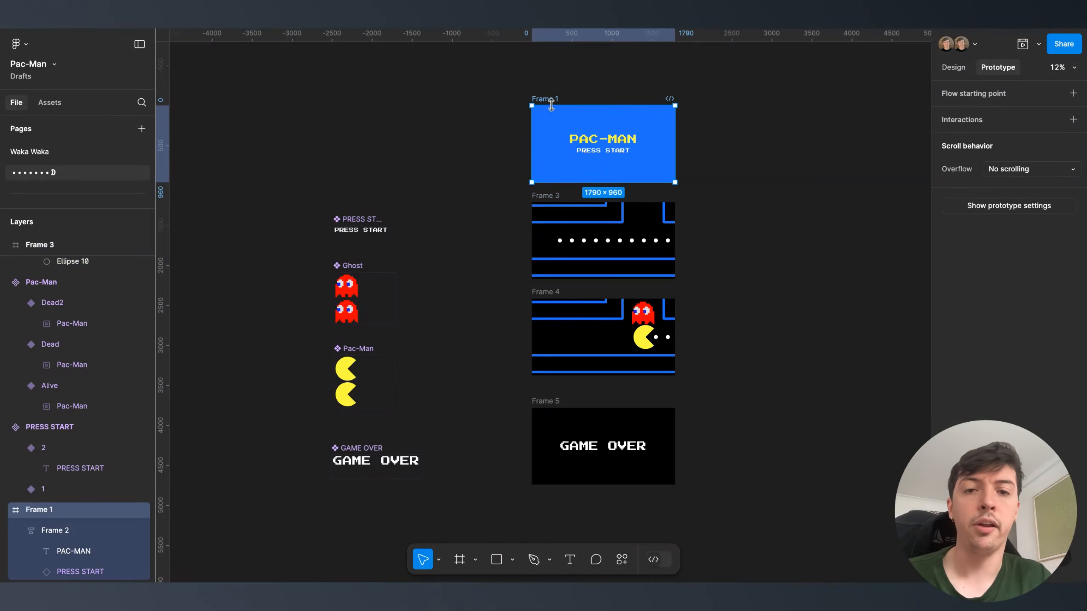
click(1073, 93)
text(Waka Waka)
key(Return)
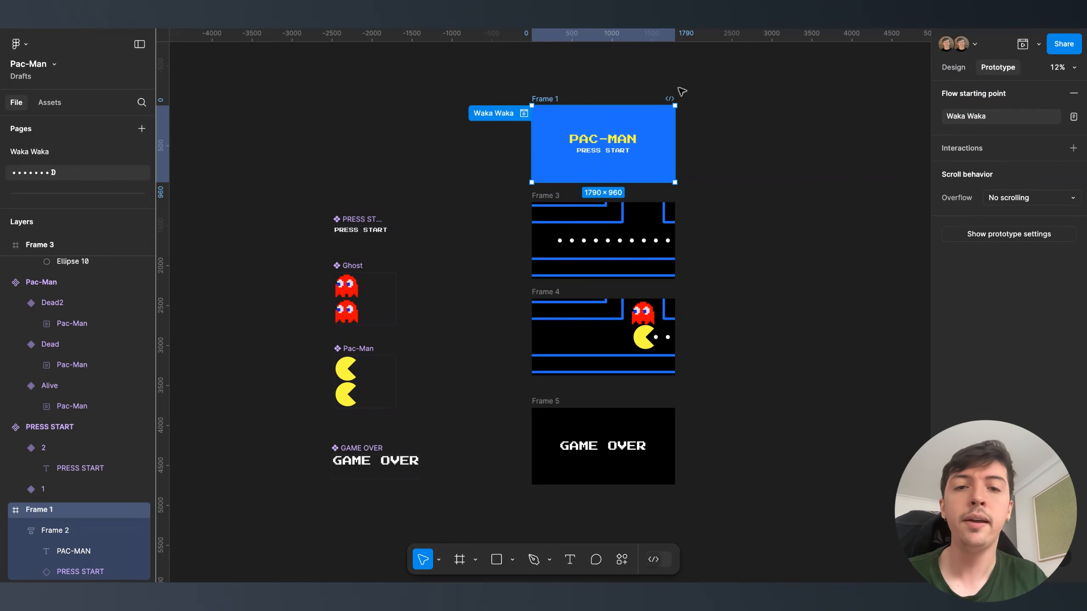
scroll(625, 142, up, 5)
- Connect Frame 1 to Frame 3 on click with a 300ms Dissolve transition
drag(585, 217, 575, 262)
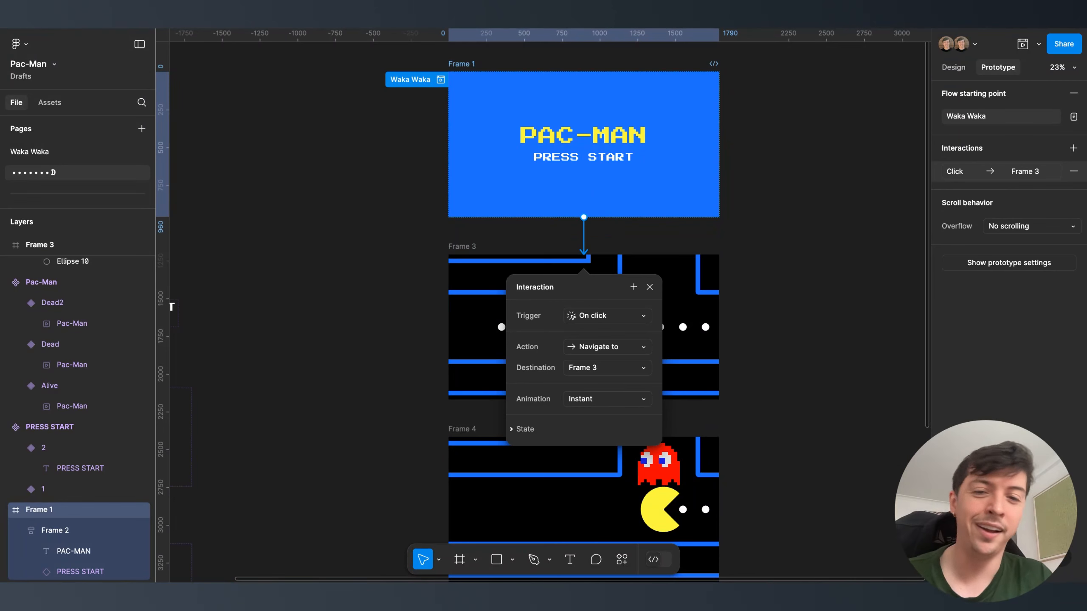
click(586, 397)
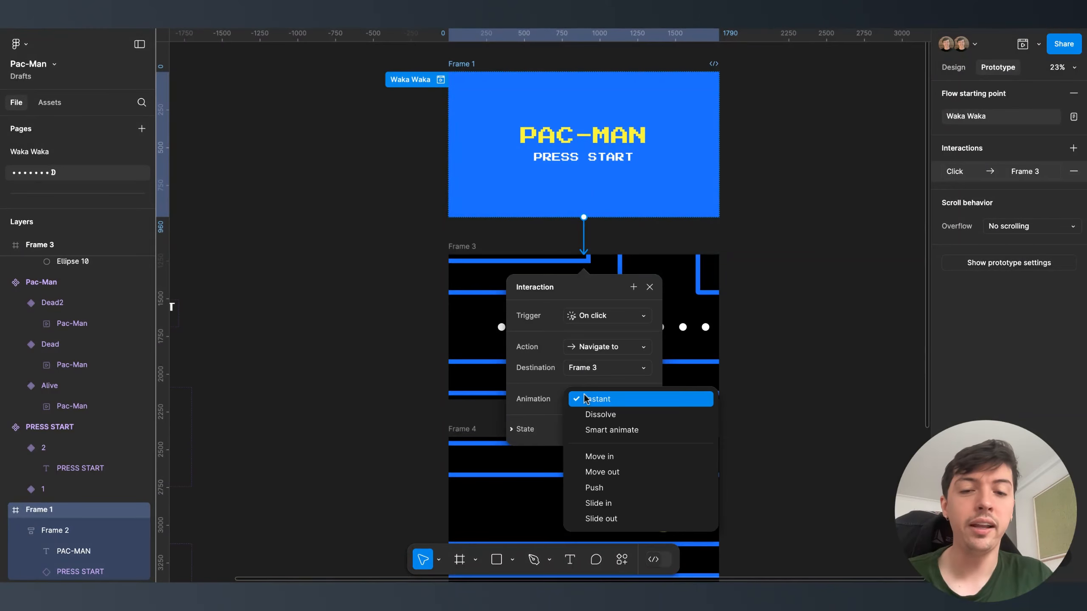
click(617, 416)
click(615, 443)
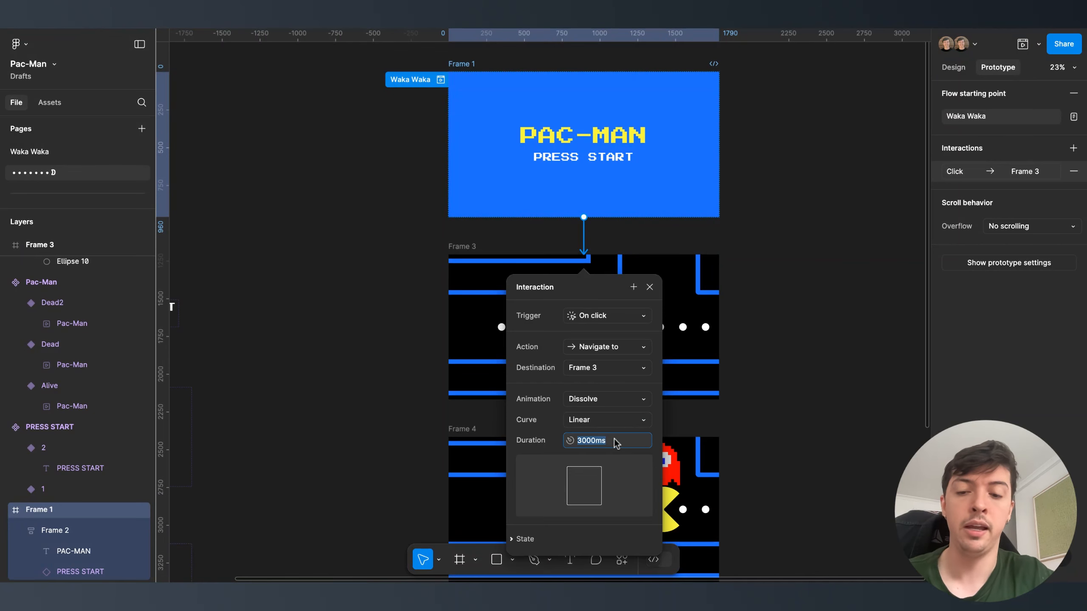
text(300)
key(Return)
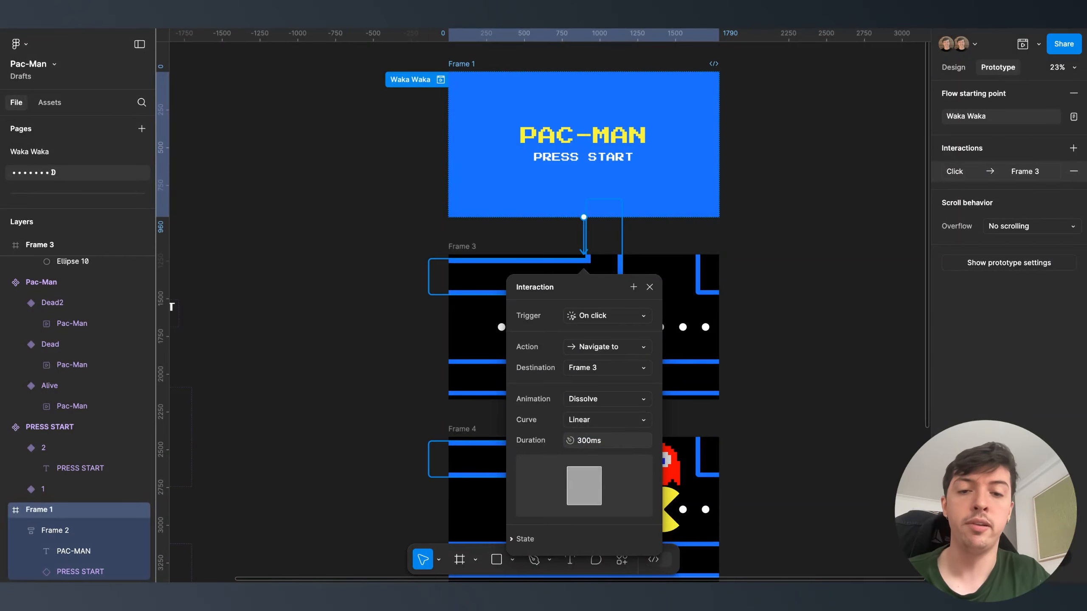
click(789, 364)
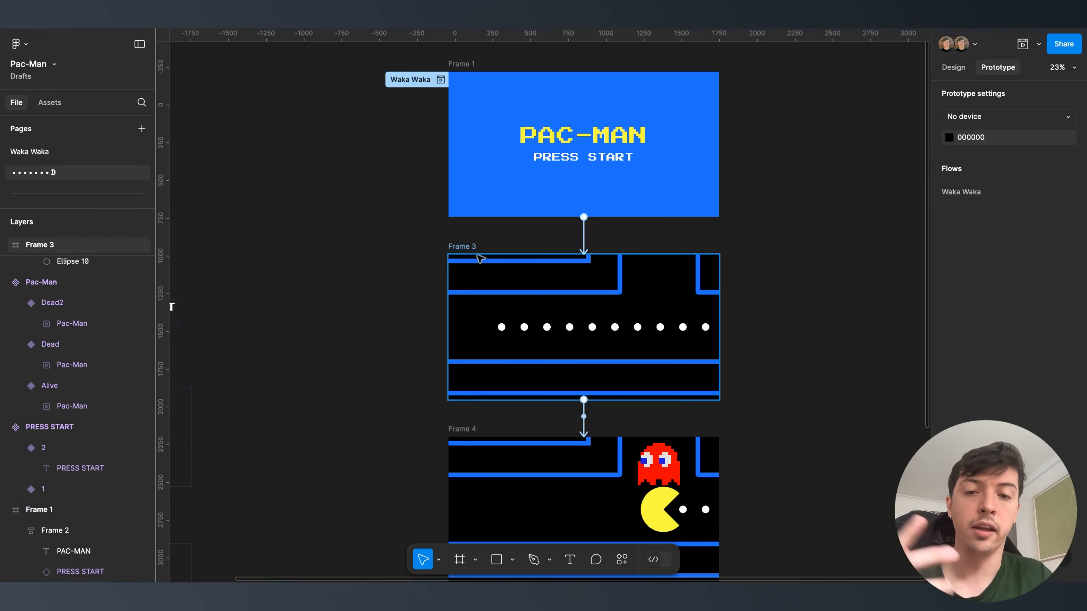
- Review the existing Frame 3-to-Frame 4 interaction settings
scroll(469, 369, down, 3)
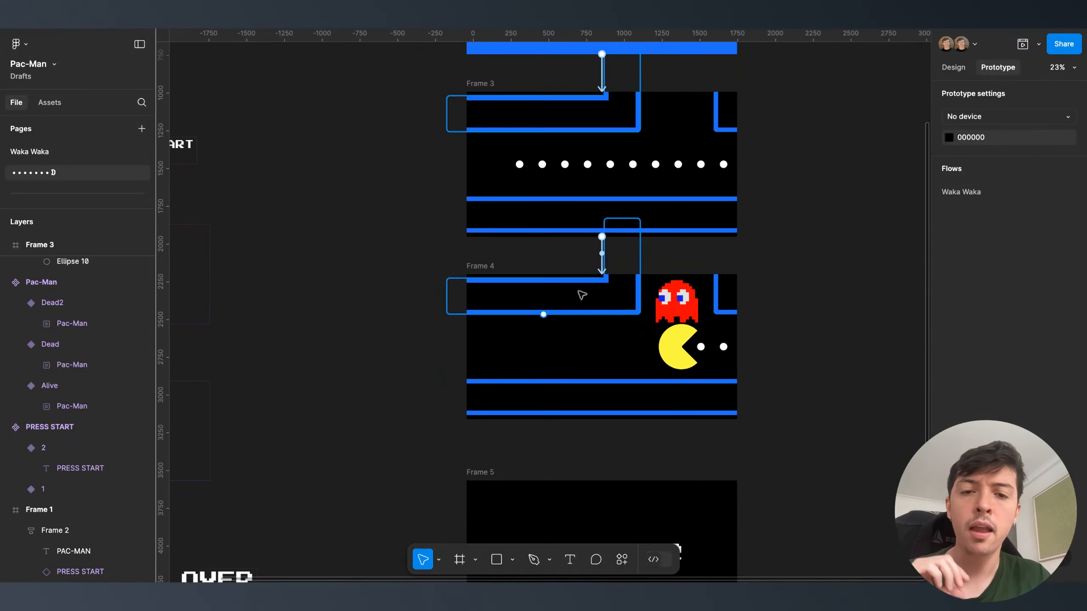
click(602, 259)
scroll(602, 262, down, 2)
scroll(495, 266, down, 2)
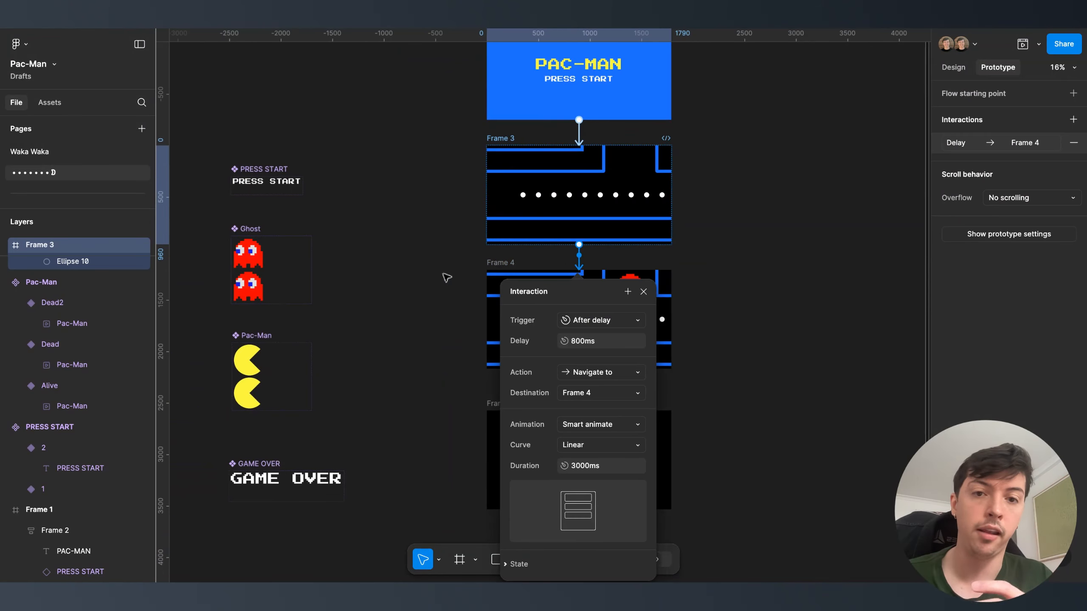
click(446, 277)
scroll(513, 223, down, 3)
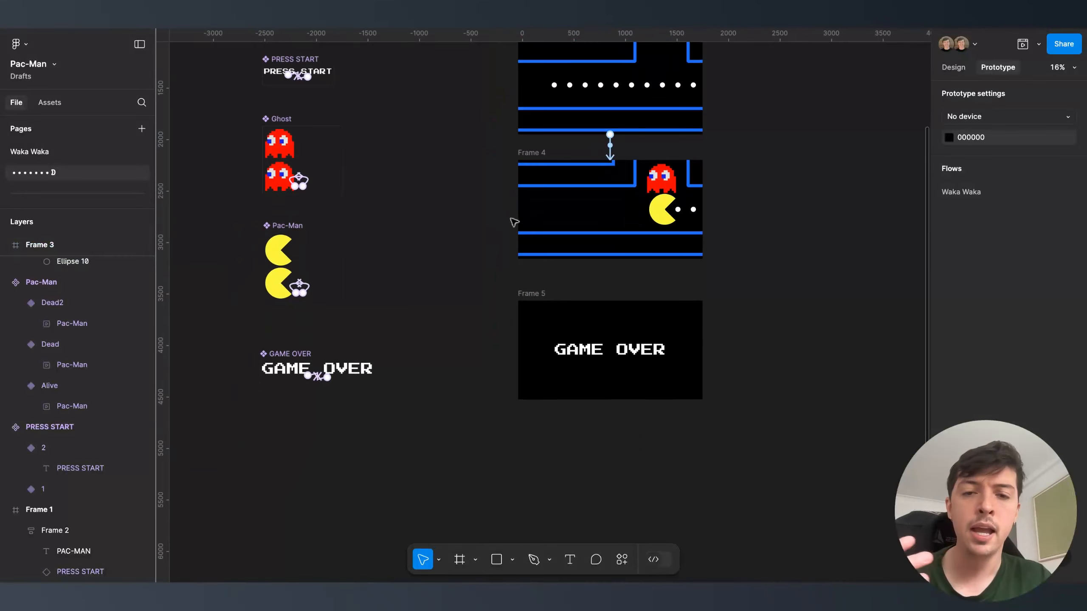
- Connect Frame 4 to Frame 5 with an After delay trigger
click(536, 162)
drag(610, 258, 612, 325)
click(621, 362)
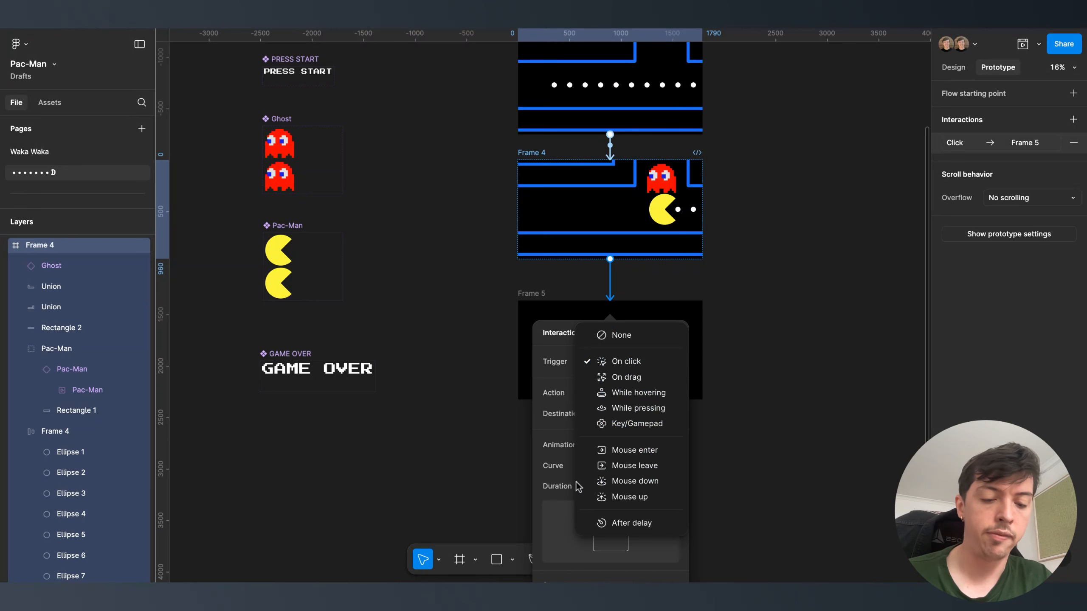
click(607, 523)
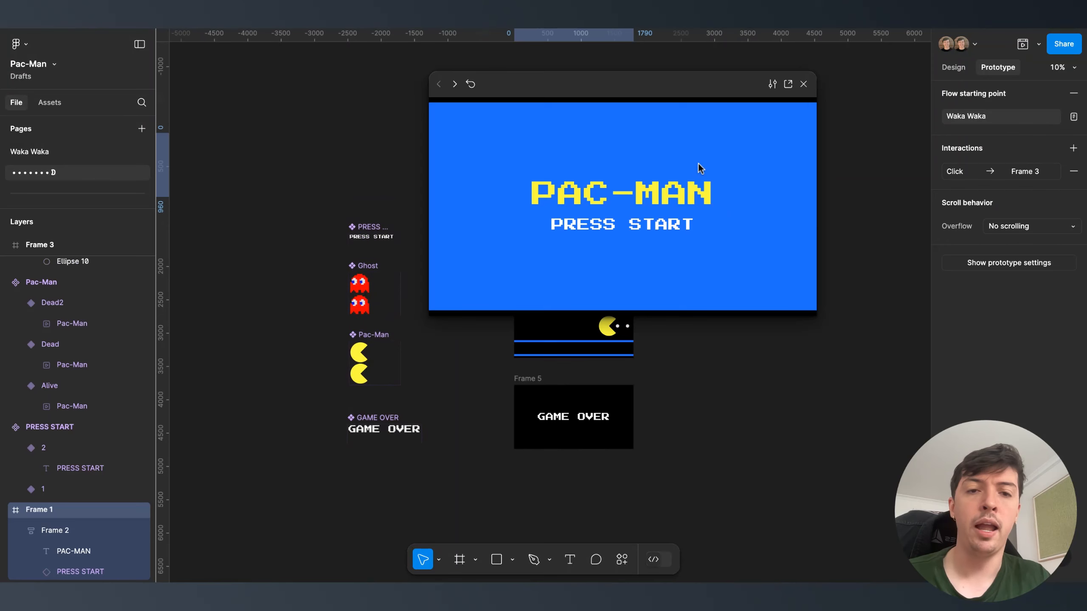
- Play the Waka Waka preview from the PAC-MAN start screen to GAME OVER, then close it
click(634, 232)
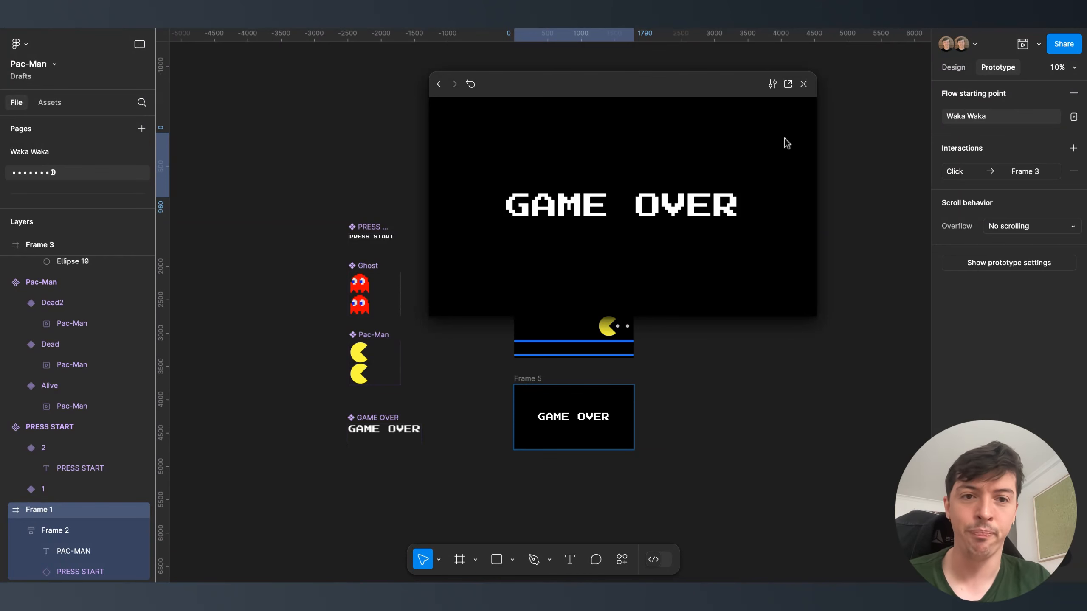
click(803, 84)
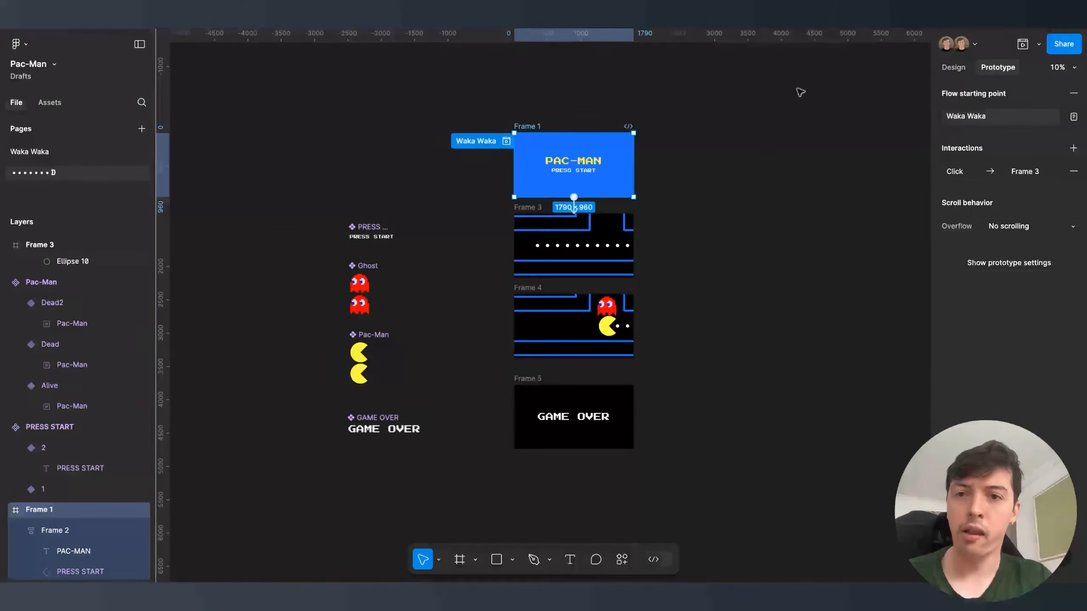
click(752, 152)
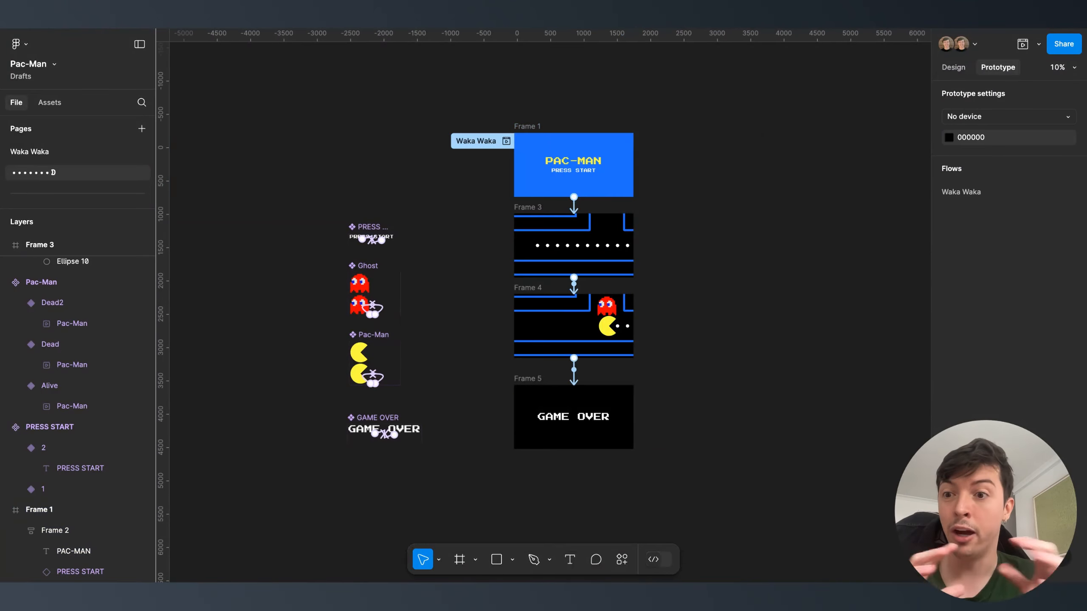